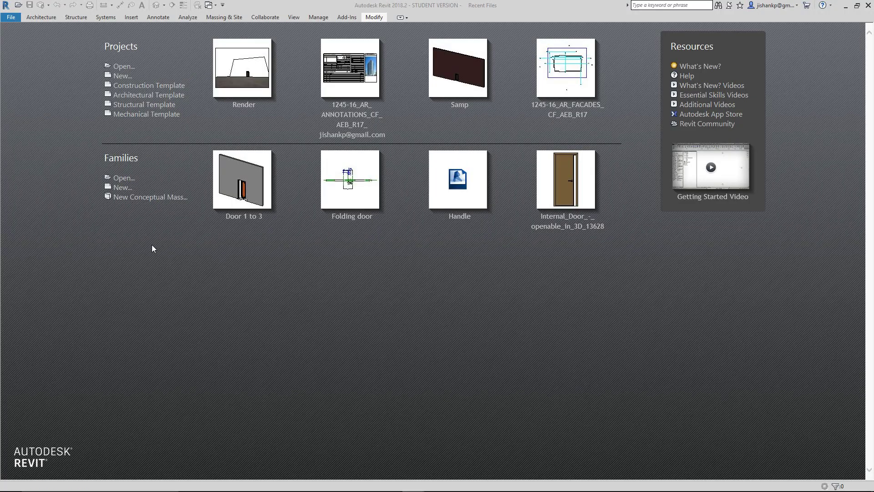
# Create a new door family from the Metric Door.rft template.
pyautogui.click(125, 188)
pyautogui.moveTo(527, 173); pyautogui.dragTo(533, 199)
pyautogui.click(374, 173)
pyautogui.click(531, 330)
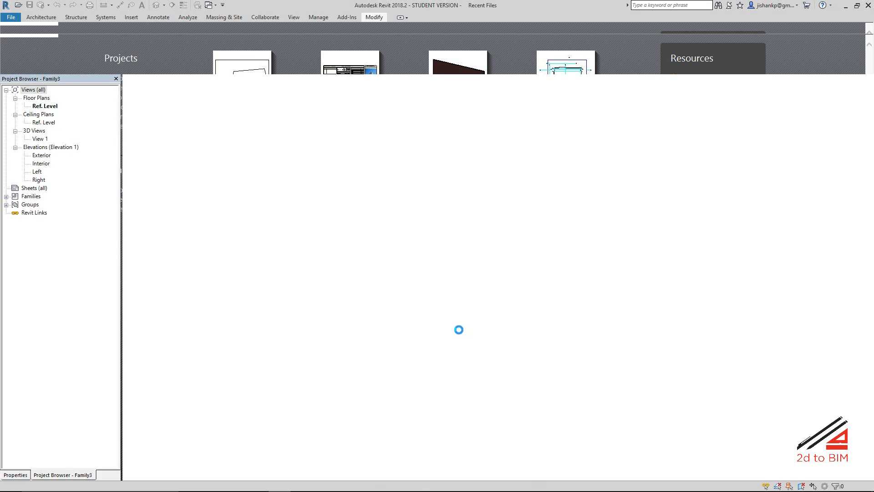
pyautogui.scroll(2, 314, 314)
# Delete the Frame Projection Int. and Frame Projection Ext. dimensions from the plan.
pyautogui.scroll(-2, 306, 332)
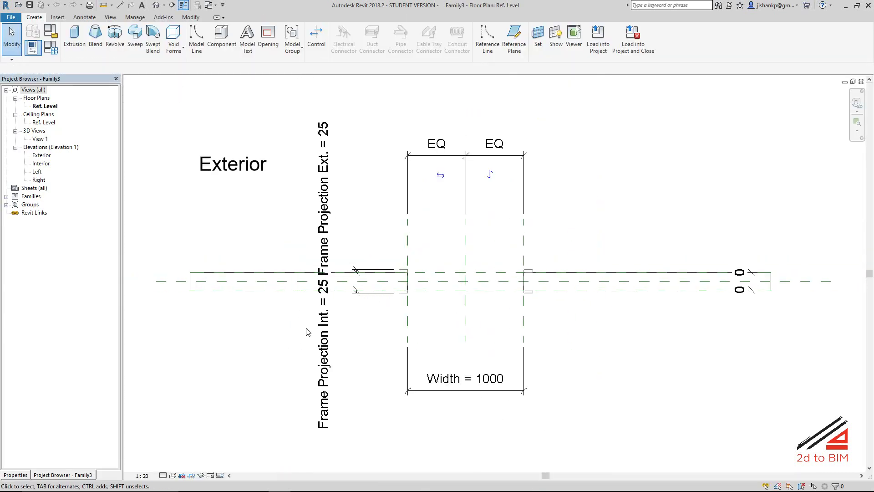
pyautogui.click(319, 334)
pyautogui.press('Delete')
pyautogui.click(326, 215)
pyautogui.press('Delete')
pyautogui.click(403, 273)
pyautogui.click(391, 307)
# Draw two vertical reference planes (RP) near the left and right sides of the opening.
pyautogui.press('r')
pyautogui.press('p')
pyautogui.click(427, 238)
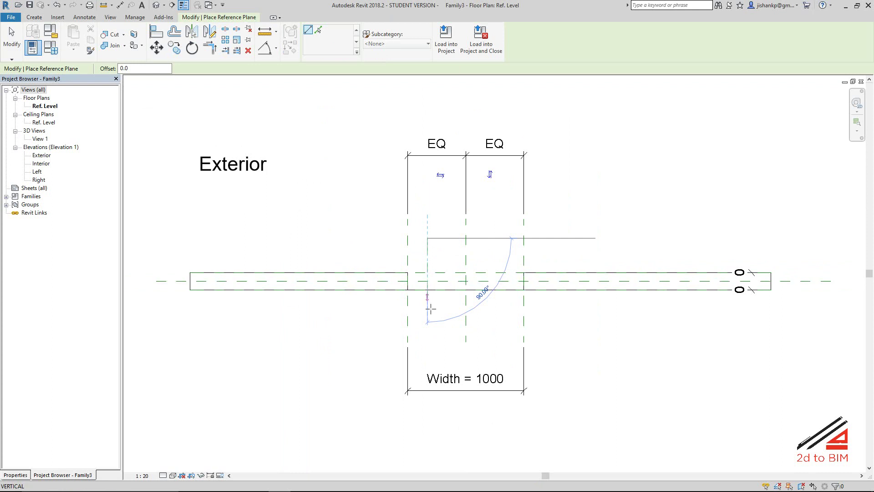
pyautogui.click(428, 334)
pyautogui.click(500, 233)
pyautogui.click(499, 318)
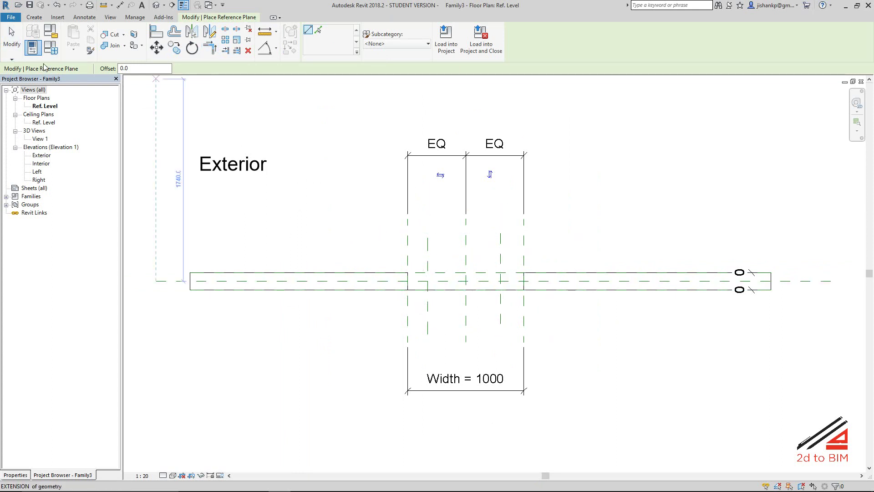
pyautogui.click(50, 46)
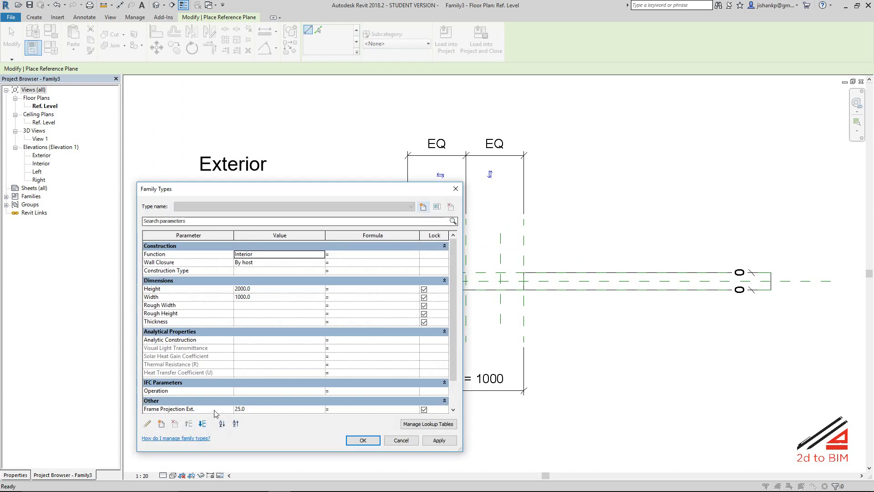
# Create new family parameters named FrameWidth and FrameDepth.
pyautogui.click(162, 424)
pyautogui.write('FrameWidth')
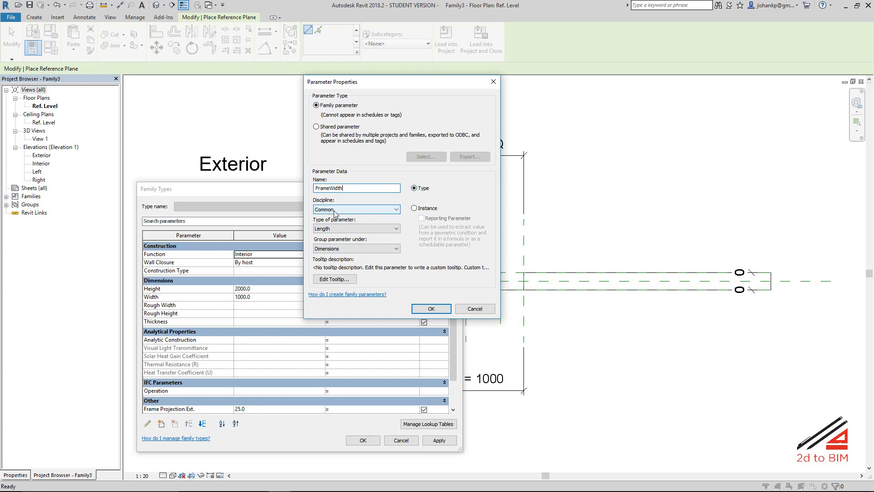
pyautogui.click(431, 309)
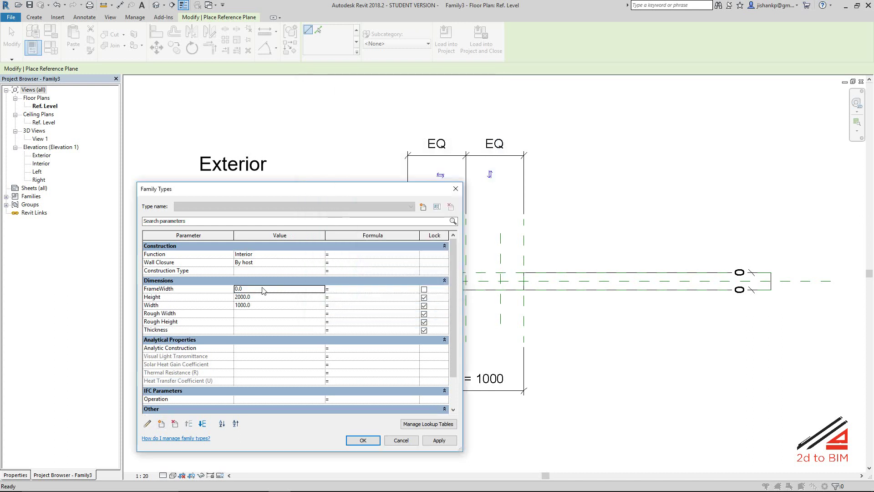
pyautogui.click(161, 424)
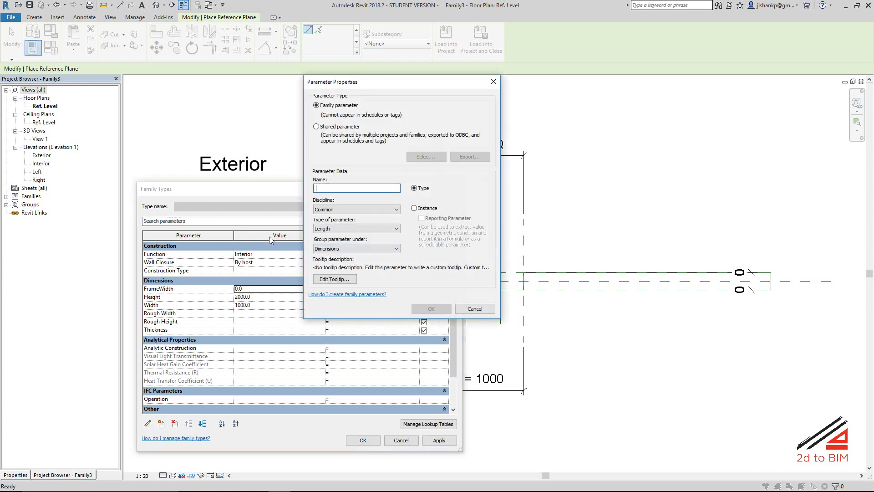
pyautogui.write('Frame')
pyautogui.write('Dea')
pyautogui.press('BackSpace')
pyautogui.write('pth')
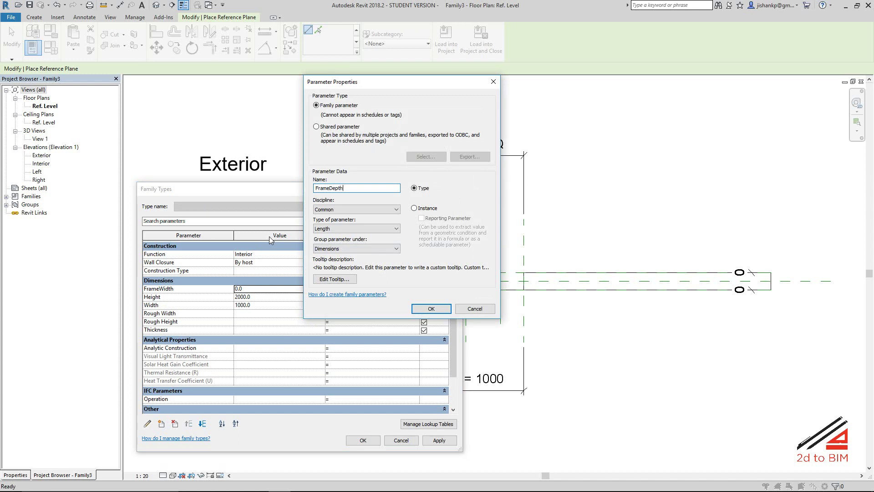
pyautogui.click(431, 309)
# Set FrameDepth to 100 and FrameWidth to 50 and apply the values.
pyautogui.click(263, 291)
pyautogui.write('100')
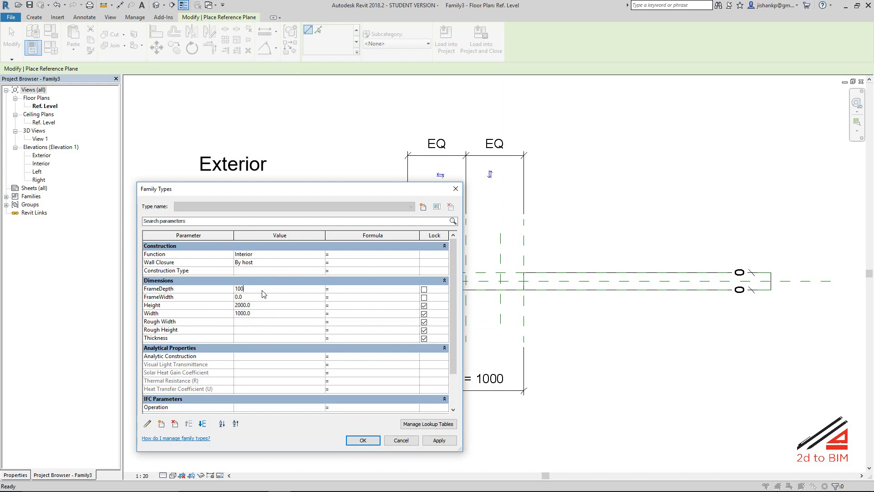
pyautogui.click(264, 298)
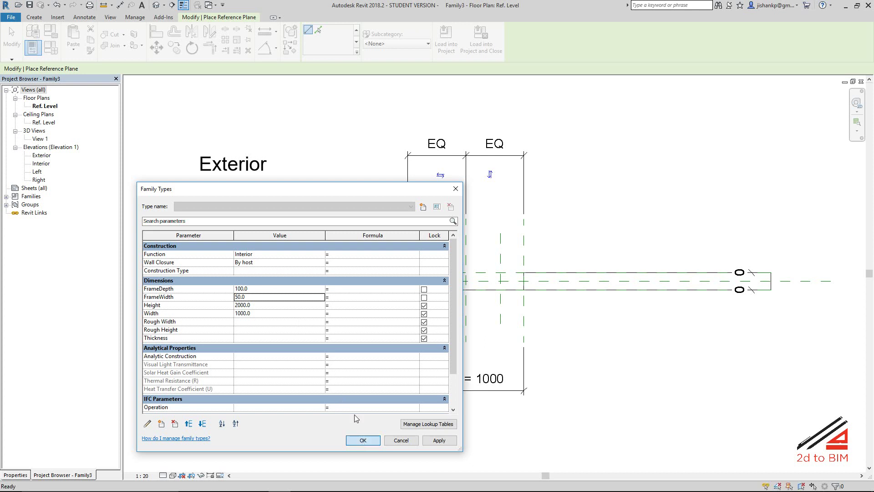
pyautogui.click(360, 440)
pyautogui.scroll(2, 428, 281)
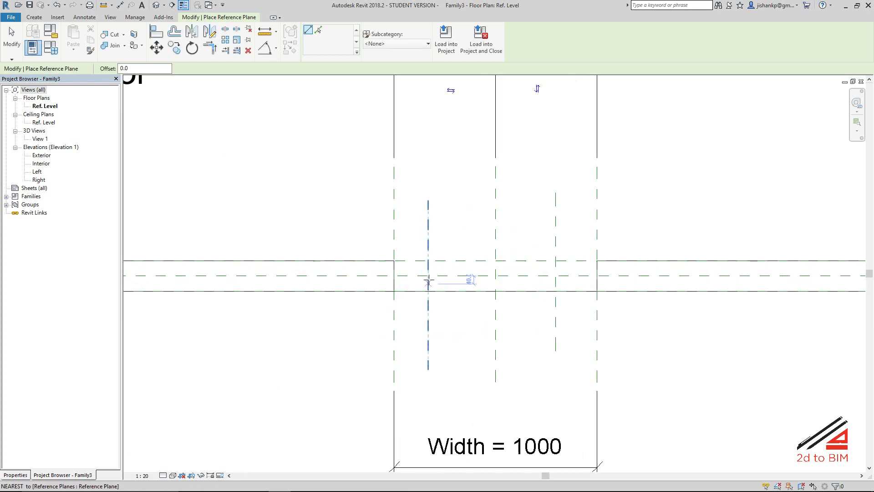
# Add aligned dimensions from each opening edge to its inner reference plane.
pyautogui.click(275, 48)
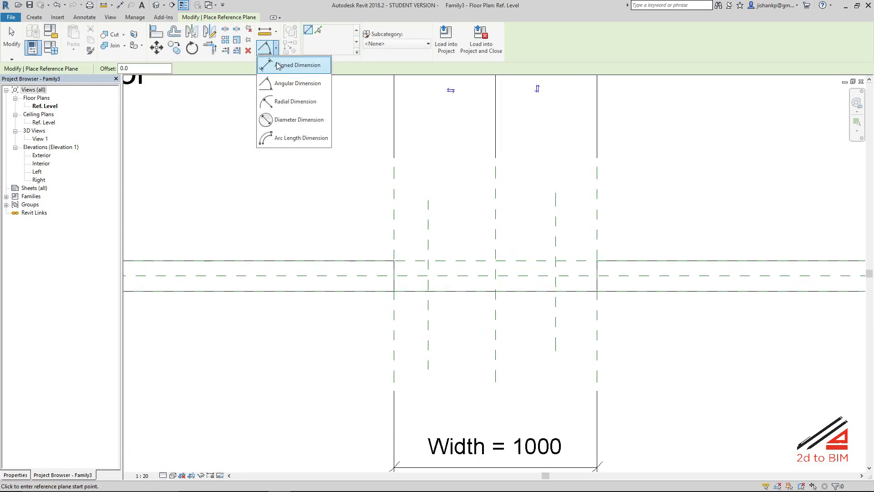
pyautogui.click(277, 65)
pyautogui.click(394, 233)
pyautogui.click(429, 239)
pyautogui.click(478, 224)
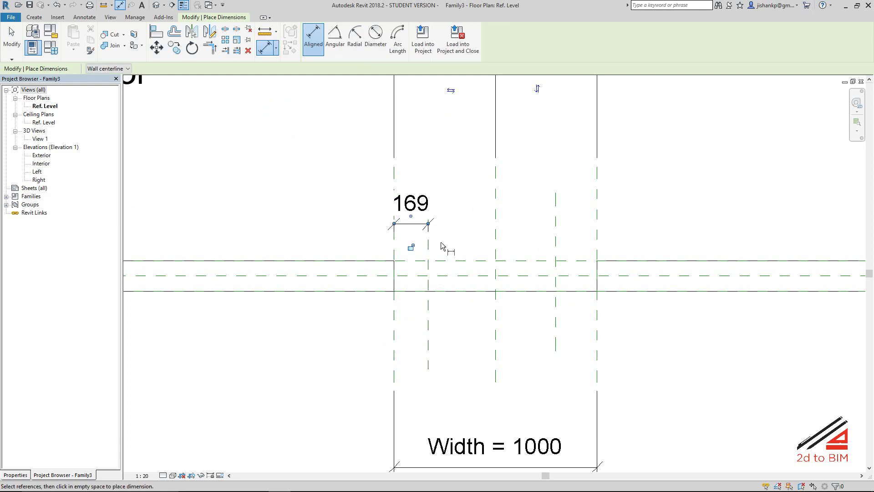
pyautogui.click(596, 229)
pyautogui.click(556, 233)
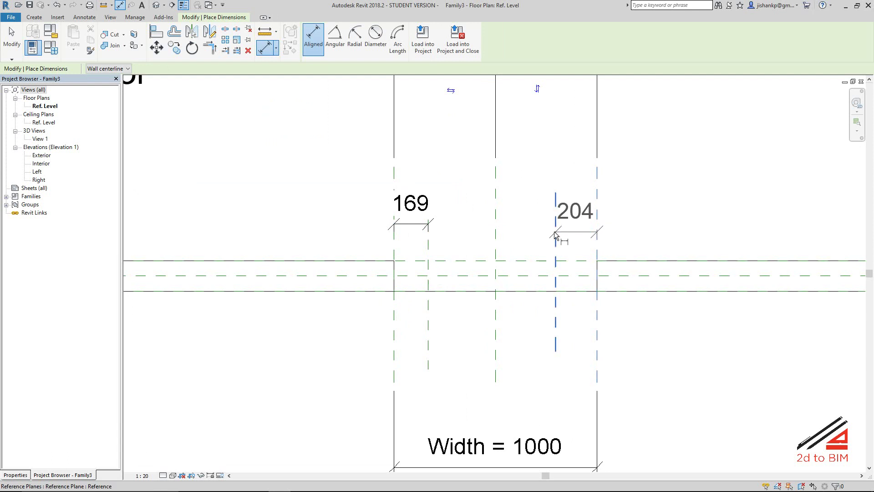
pyautogui.press('Escape')
pyautogui.press('Escape')
# Label both dimensions FrameWidth and set the view scale to 1:5.
pyautogui.moveTo(301, 169); pyautogui.dragTo(655, 251)
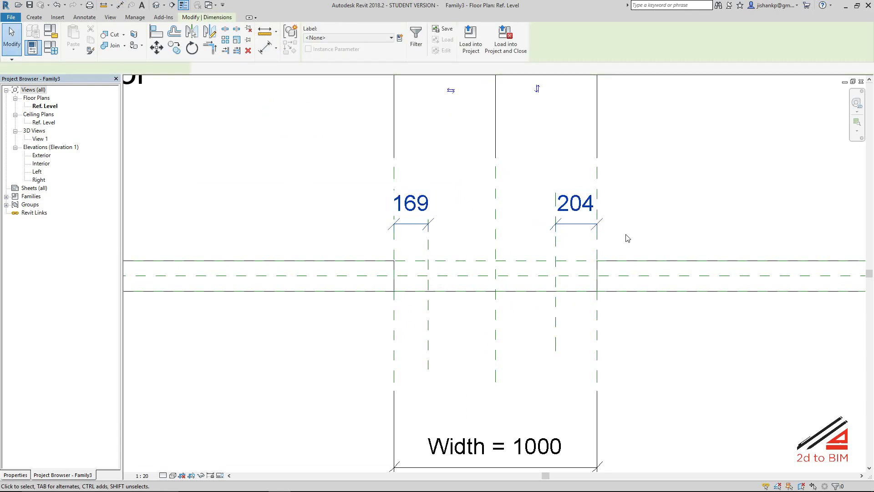
pyautogui.click(366, 38)
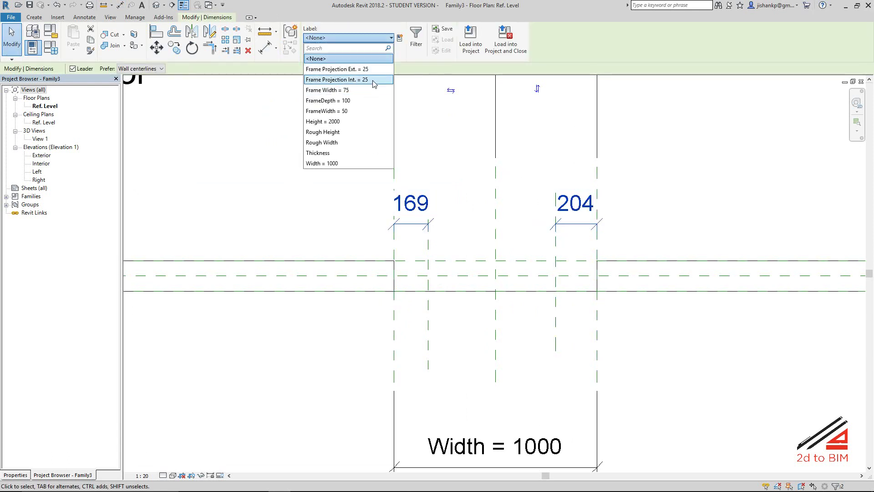
pyautogui.click(349, 111)
pyautogui.click(304, 226)
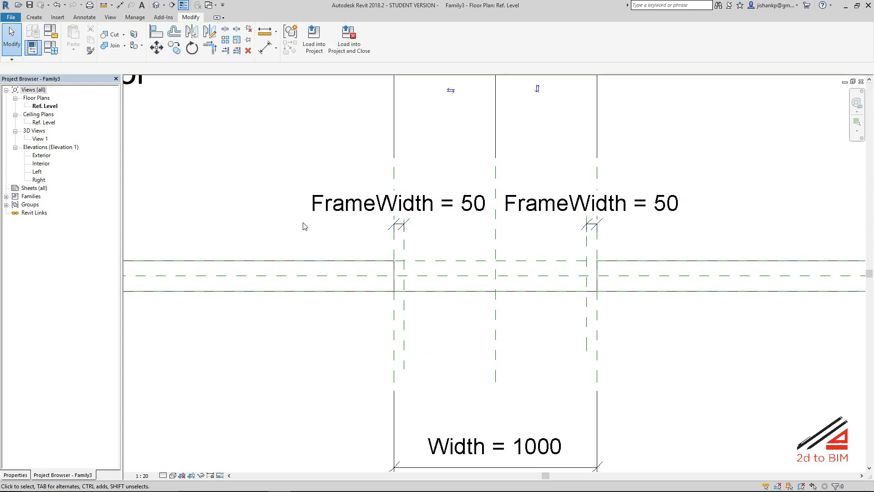
pyautogui.click(141, 475)
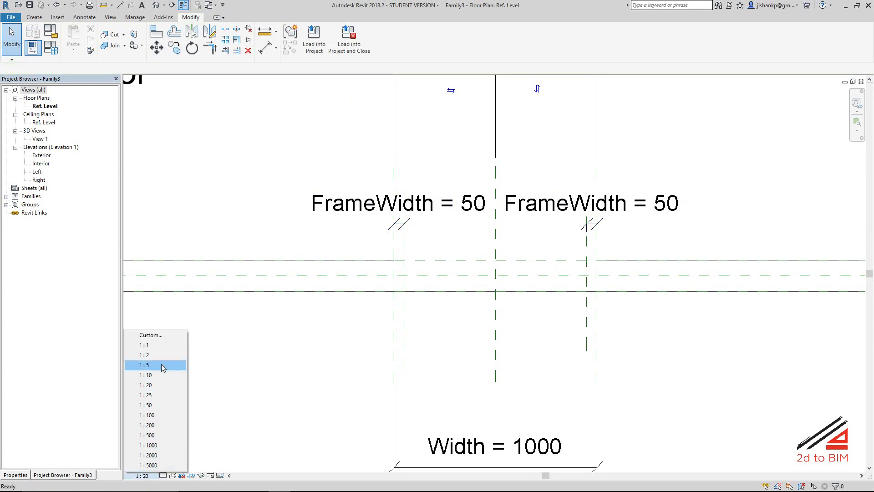
pyautogui.click(161, 364)
# Draw a short horizontal reference plane inside the wall.
pyautogui.scroll(3, 445, 249)
pyautogui.scroll(-3, 370, 234)
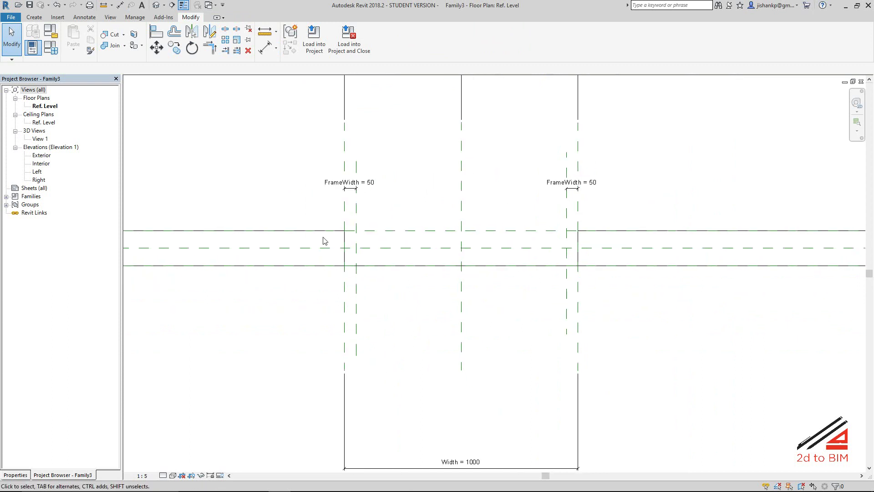
pyautogui.moveTo(323, 241); pyautogui.dragTo(343, 341, button='middle')
pyautogui.press('r')
pyautogui.press('p')
pyautogui.scroll(1, 302, 314)
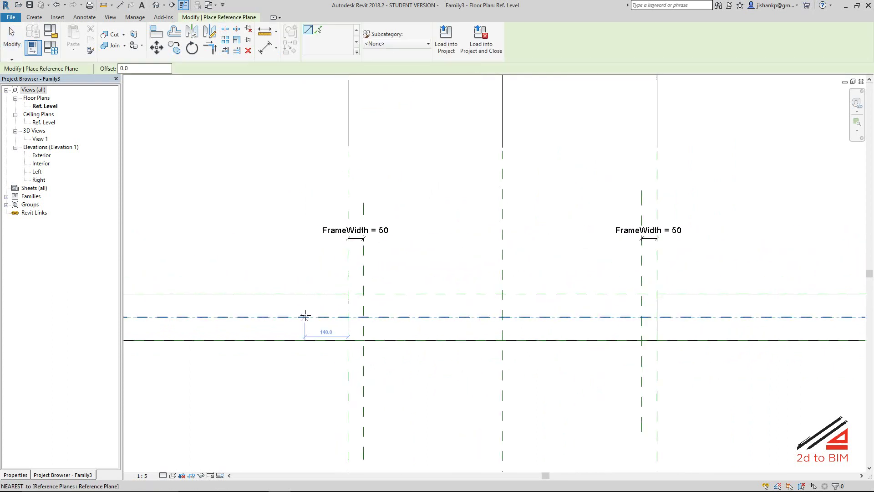
pyautogui.scroll(1, 440, 298)
pyautogui.scroll(-2, 454, 312)
pyautogui.press('Escape')
pyautogui.press('Escape')
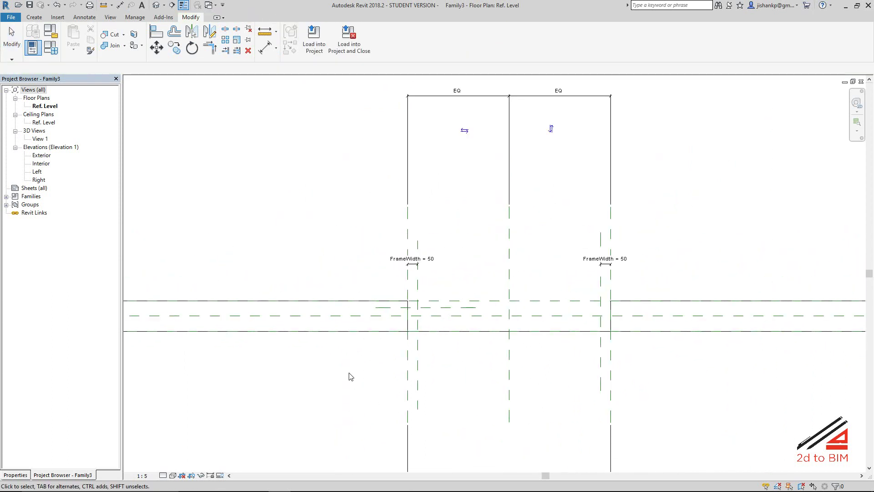
pyautogui.scroll(1, 437, 351)
pyautogui.scroll(1, 437, 350)
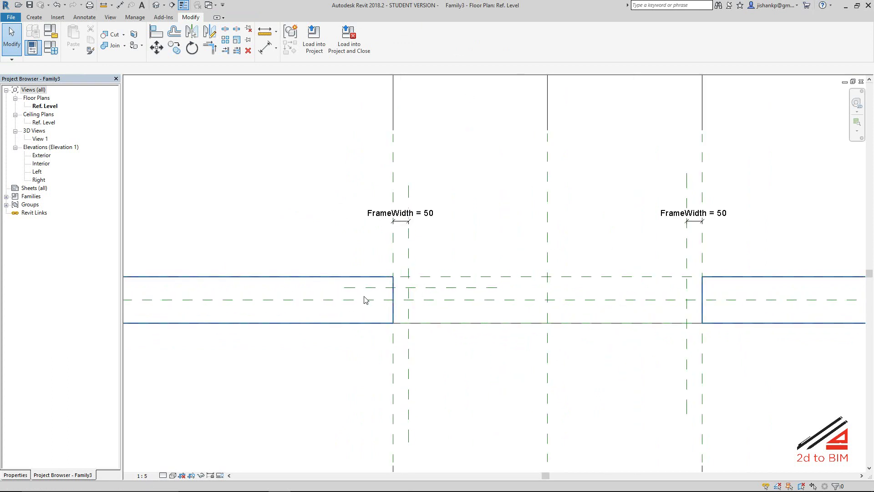
# Dimension the bottom wall face to the new plane and label it FrameDepth.
pyautogui.click(265, 47)
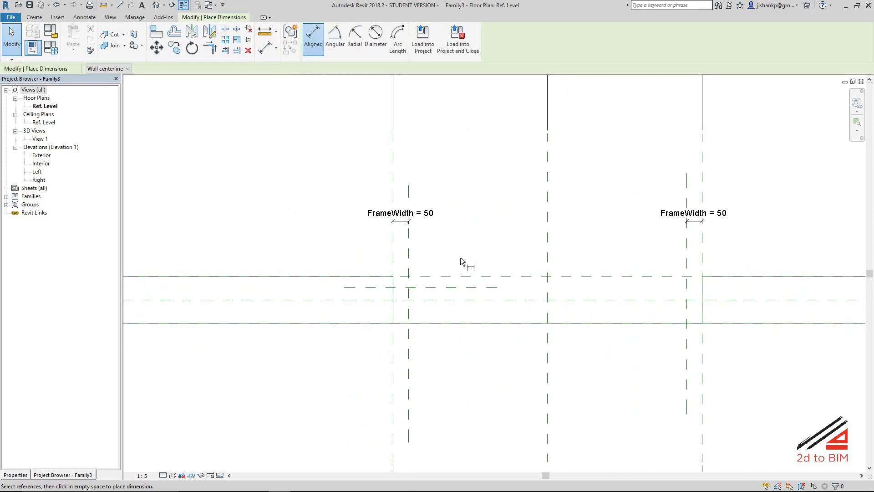
pyautogui.click(441, 323)
pyautogui.click(453, 287)
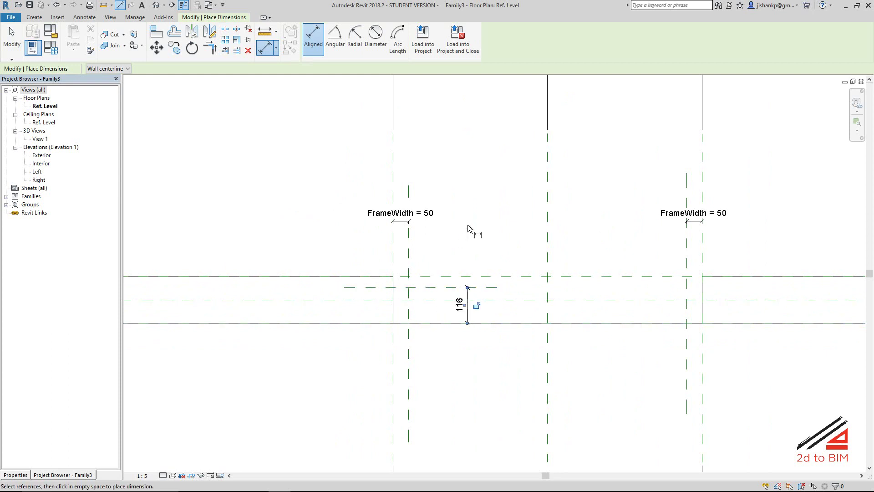
pyautogui.click(493, 288)
pyautogui.press('Escape')
pyautogui.click(464, 304)
pyautogui.click(390, 37)
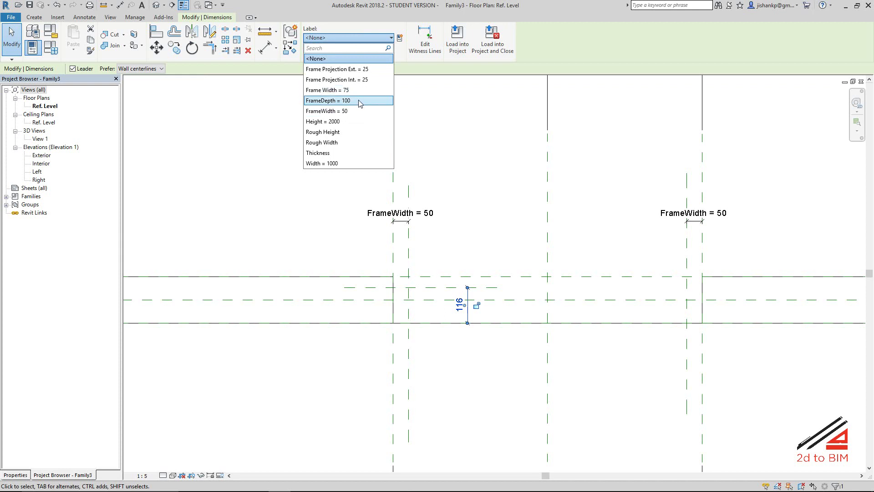
pyautogui.click(360, 96)
pyautogui.press('Escape')
# Move the FrameDepth dimension to the left of the frame.
pyautogui.scroll(3, 454, 326)
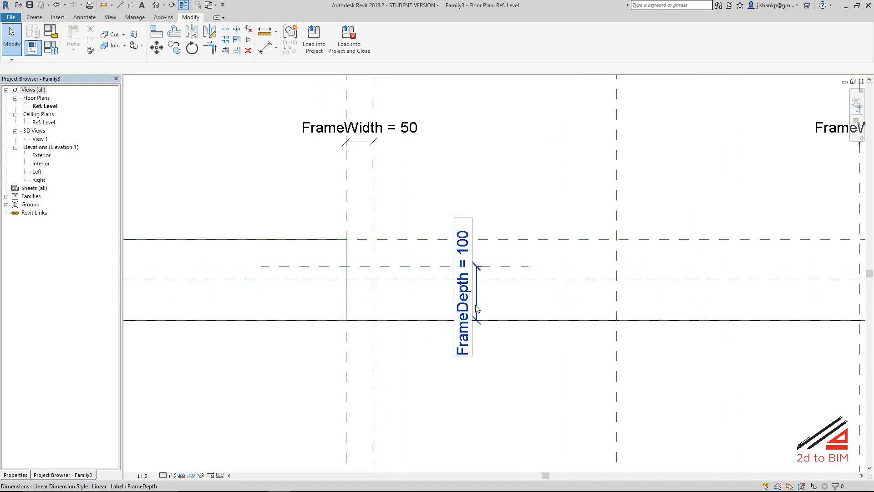
pyautogui.click(476, 309)
pyautogui.moveTo(477, 296); pyautogui.dragTo(293, 293)
pyautogui.press('Escape')
pyautogui.scroll(-1, 360, 322)
pyautogui.moveTo(361, 323)
pyautogui.mouseDown(button='middle')
pyautogui.moveTo(303, 284)
pyautogui.moveTo(283, 420)
pyautogui.mouseUp(button='middle')
pyautogui.scroll(3, 296, 279)
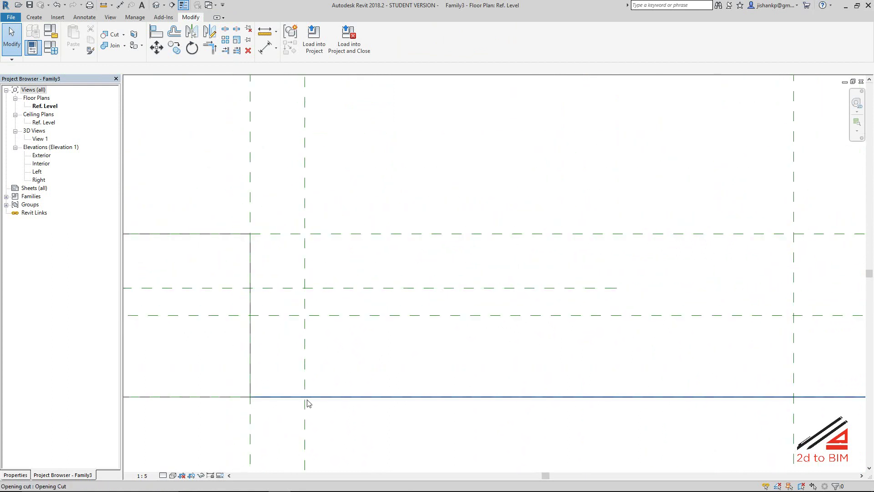
# Draw a short vertical and a horizontal reference plane near the left frame.
pyautogui.scroll(2, 288, 376)
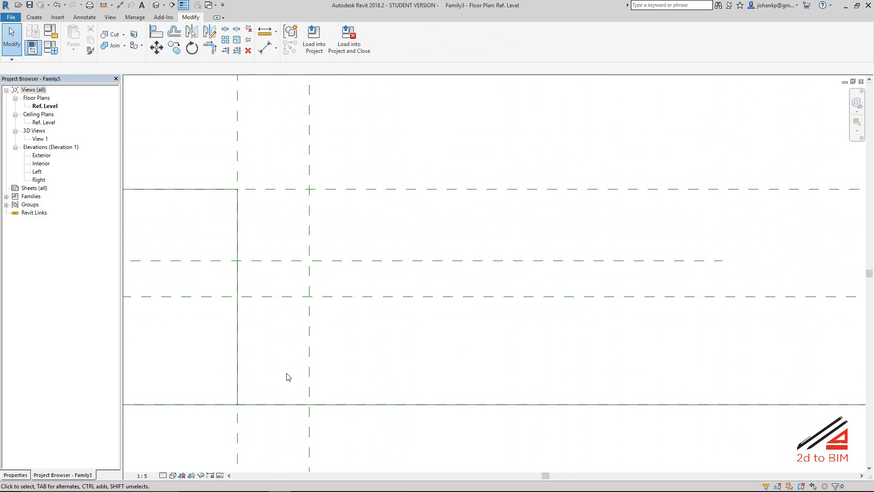
pyautogui.press('r')
pyautogui.press('p')
pyautogui.click(293, 334)
pyautogui.click(293, 446)
pyautogui.click(208, 345)
pyautogui.click(394, 345)
pyautogui.press('Escape')
pyautogui.press('Escape')
# Dimension the wall face to the horizontal plane and set that offset to 30.
pyautogui.moveTo(370, 332); pyautogui.dragTo(390, 282, button='middle')
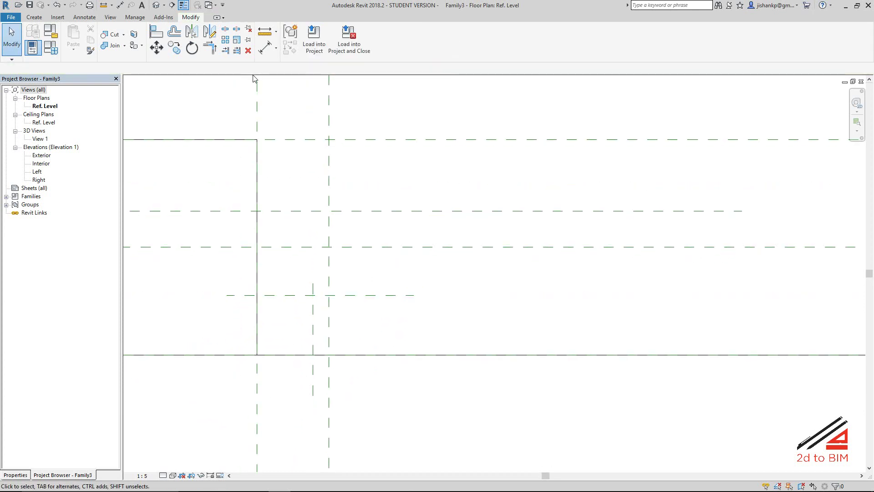
pyautogui.click(265, 47)
pyautogui.click(351, 355)
pyautogui.click(357, 295)
pyautogui.click(372, 184)
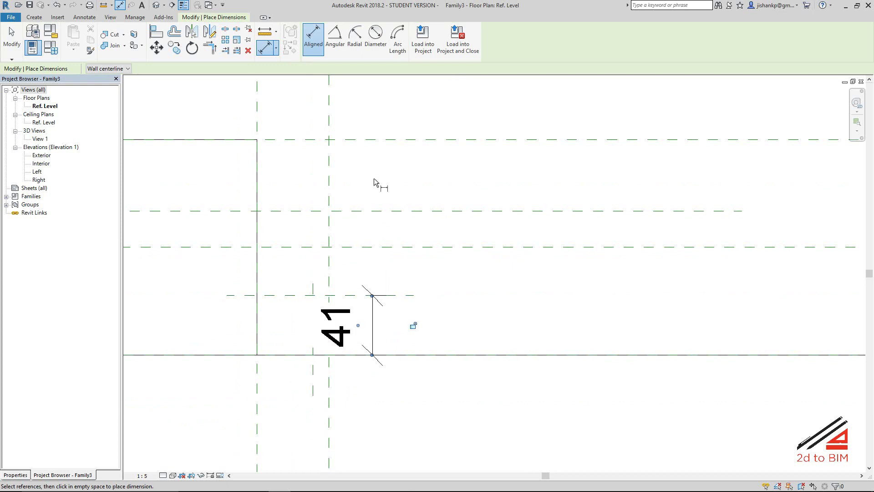
pyautogui.press('Escape')
pyautogui.press('Escape')
pyautogui.click(274, 297)
pyautogui.click(354, 324)
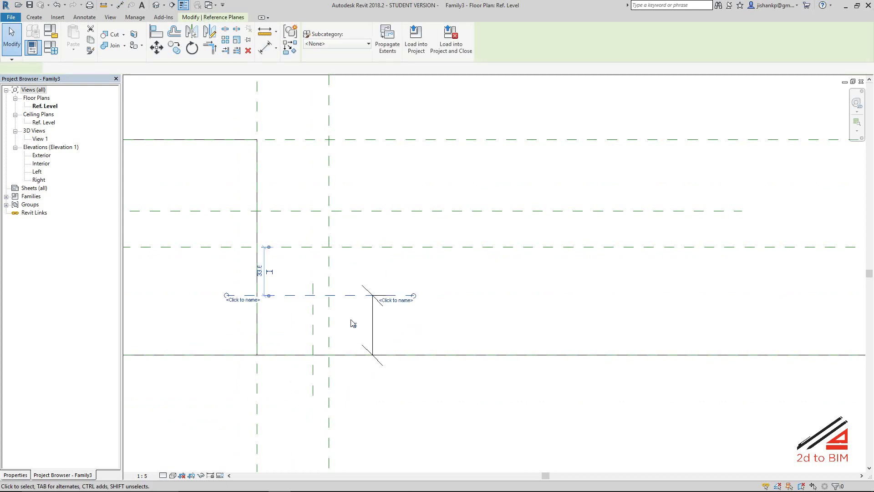
pyautogui.write('30')
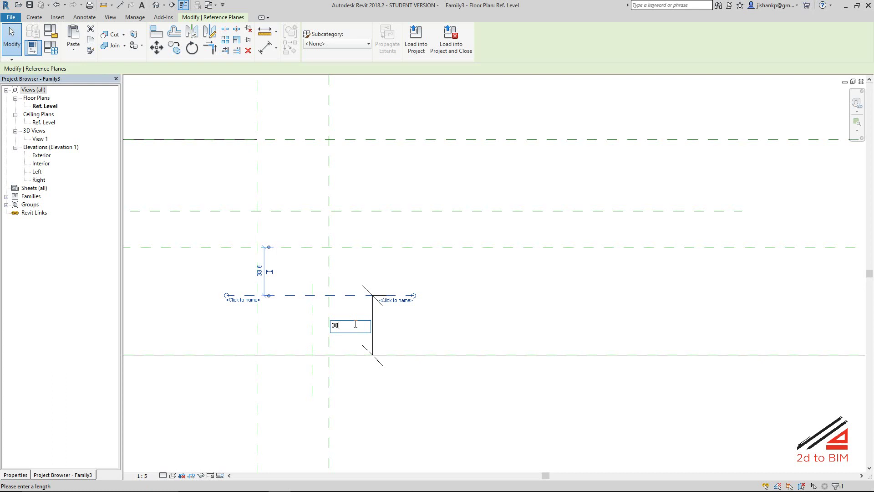
pyautogui.press('Return')
pyautogui.press('Escape')
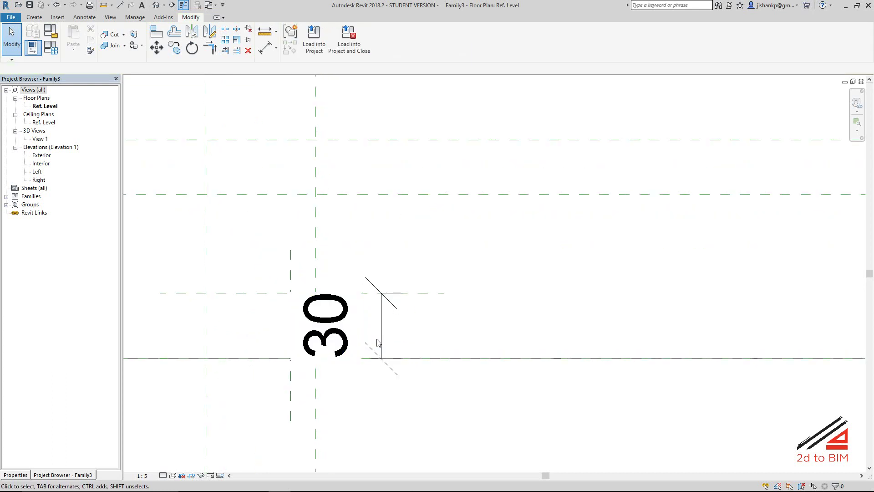
pyautogui.click(377, 342)
pyautogui.scroll(-2, 410, 328)
pyautogui.moveTo(383, 328); pyautogui.dragTo(247, 329)
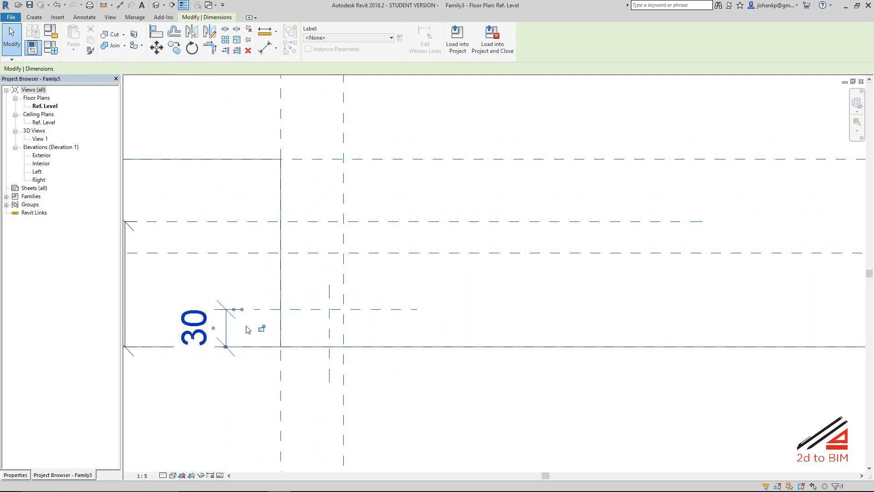
pyautogui.press('Escape')
pyautogui.scroll(2, 325, 321)
# Dimension the two vertical planes with DI and set their spacing to 10.
pyautogui.click(333, 332)
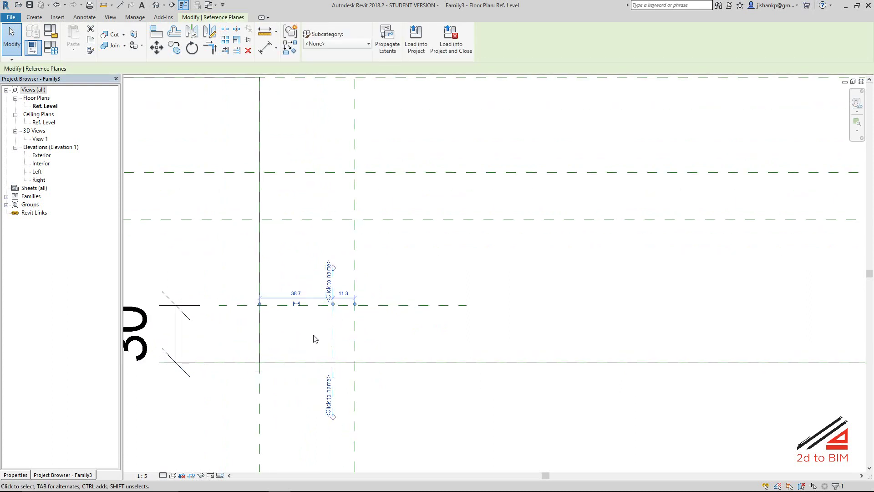
pyautogui.press('d')
pyautogui.press('i')
pyautogui.moveTo(344, 311); pyautogui.dragTo(341, 287, button='middle')
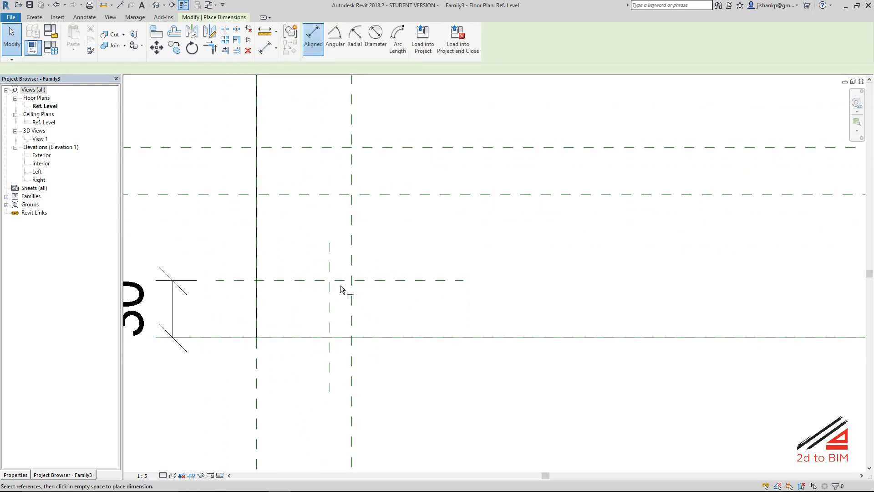
pyautogui.click(352, 313)
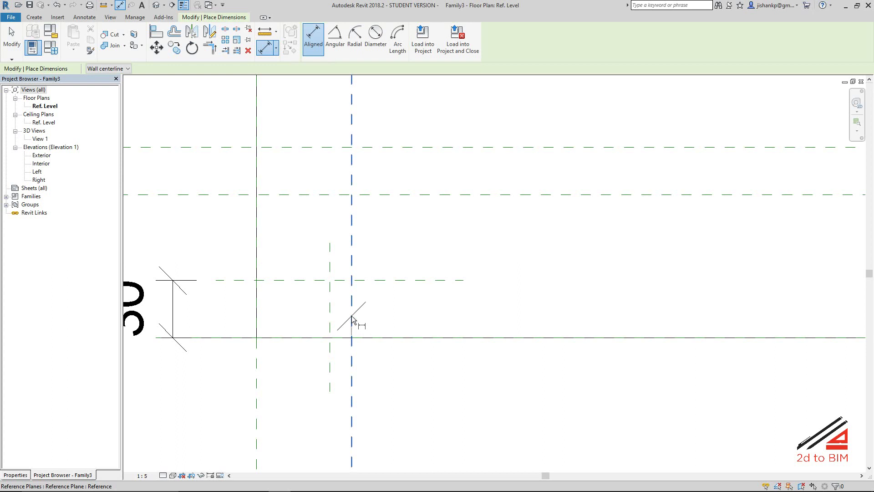
pyautogui.click(395, 234)
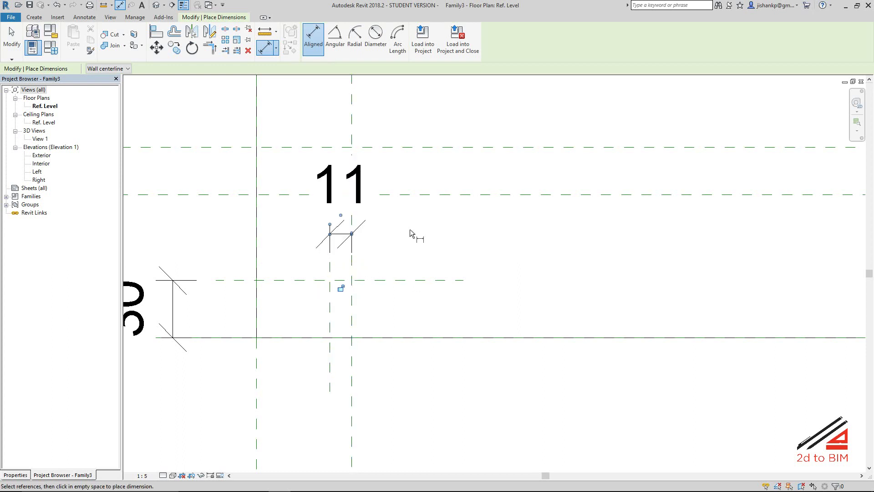
pyautogui.press('Escape')
pyautogui.press('Escape')
pyautogui.click(340, 223)
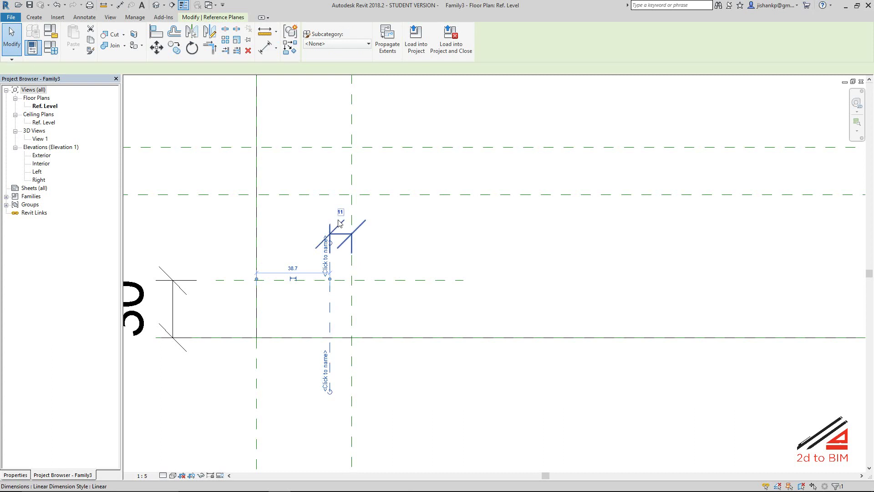
pyautogui.write('10')
pyautogui.press('Return')
pyautogui.press('Escape')
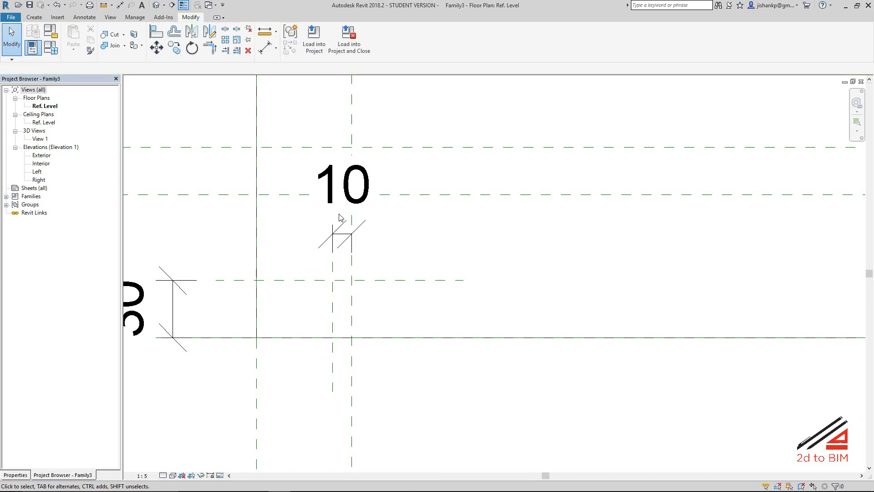
pyautogui.click(344, 237)
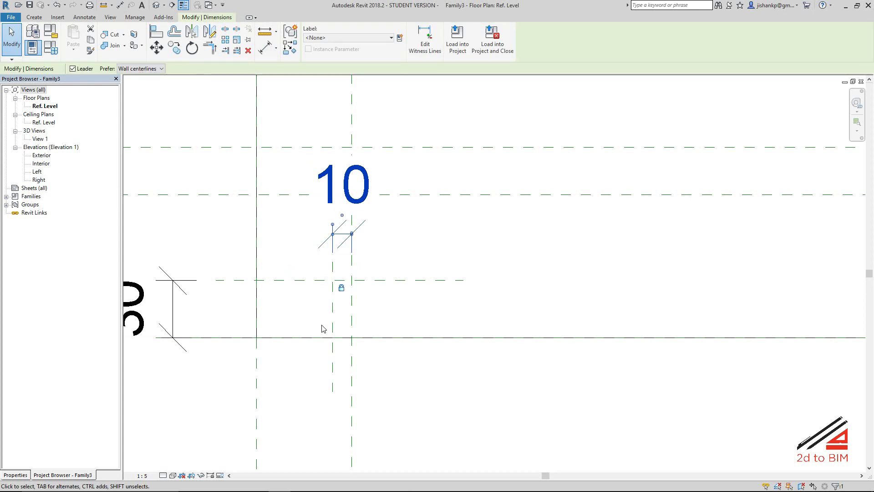
pyautogui.scroll(-2, 324, 328)
pyautogui.click(312, 299)
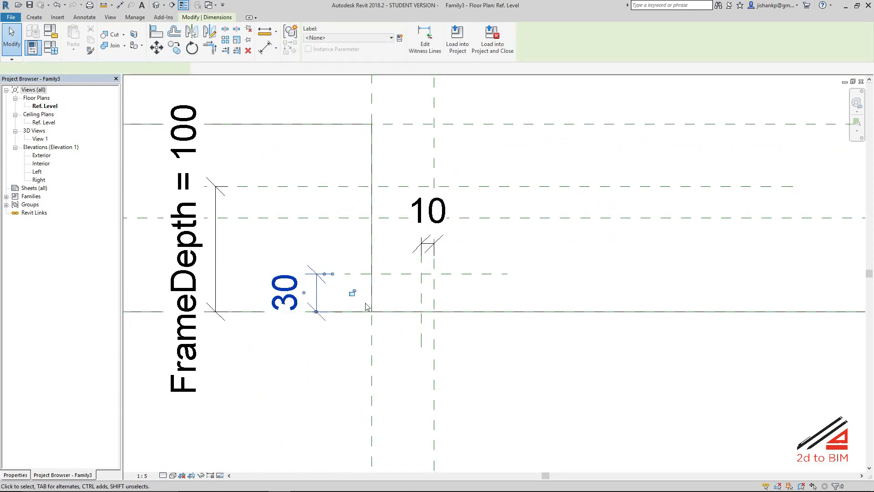
pyautogui.click(407, 337)
pyautogui.scroll(-1, 408, 337)
pyautogui.scroll(-2, 408, 337)
pyautogui.scroll(-1, 430, 322)
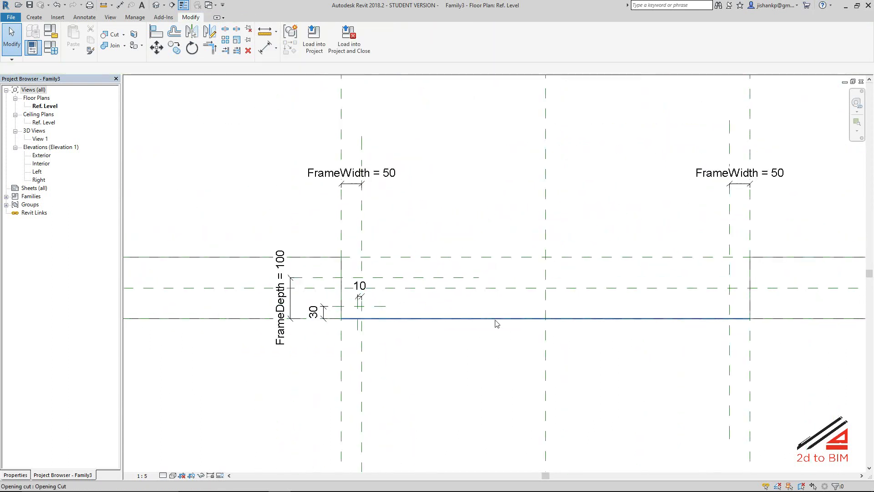
# Create two new door types named D0 and D1.
pyautogui.click(58, 49)
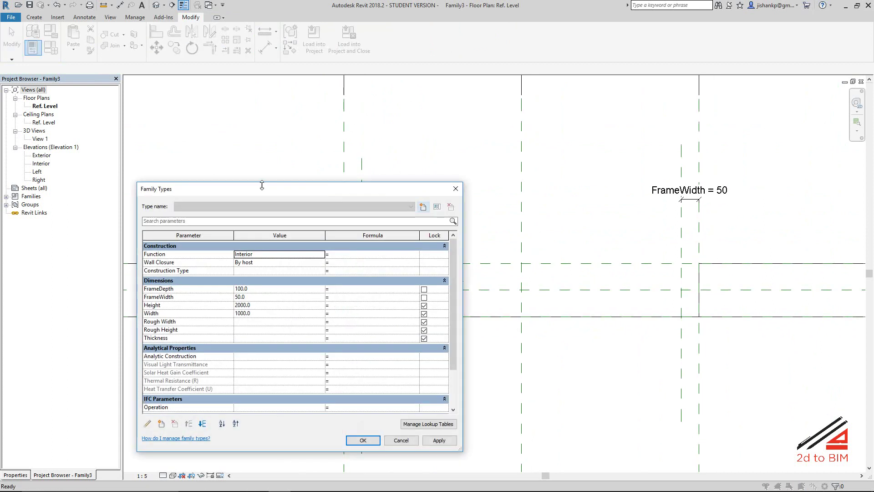
pyautogui.moveTo(254, 182)
pyautogui.mouseDown()
pyautogui.moveTo(132, 100)
pyautogui.moveTo(626, 117)
pyautogui.mouseUp()
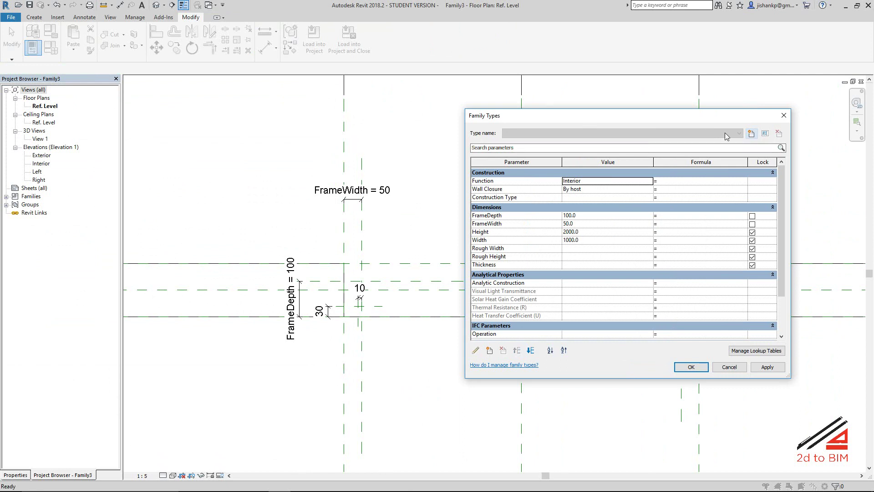
pyautogui.click(751, 134)
pyautogui.write('D0')
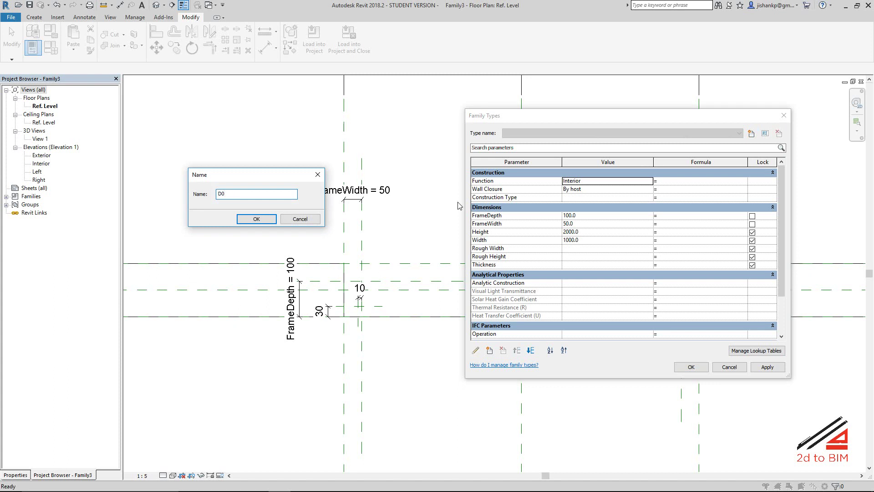
pyautogui.click(264, 220)
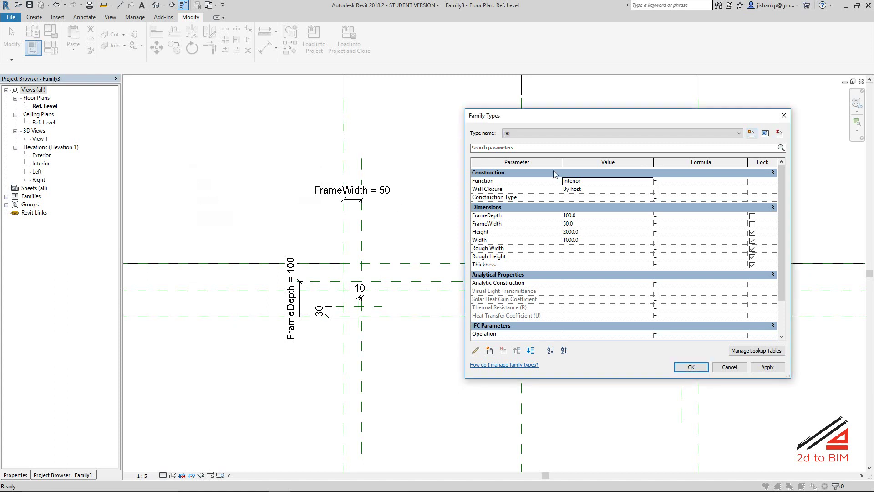
pyautogui.click(750, 134)
pyautogui.write('D1')
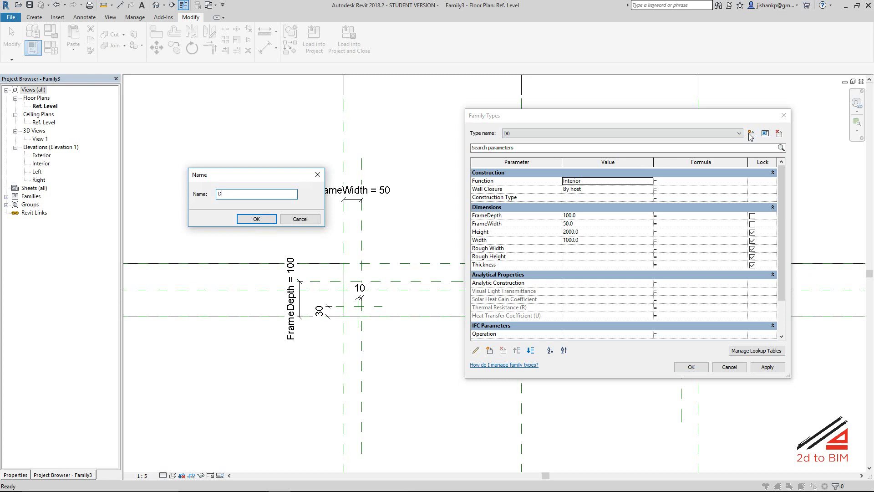
pyautogui.click(257, 219)
# Give D1 Width 900, Height 1500, FrameWidth 35 and FrameDepth 75.
pyautogui.click(586, 240)
pyautogui.click(587, 214)
pyautogui.write('75')
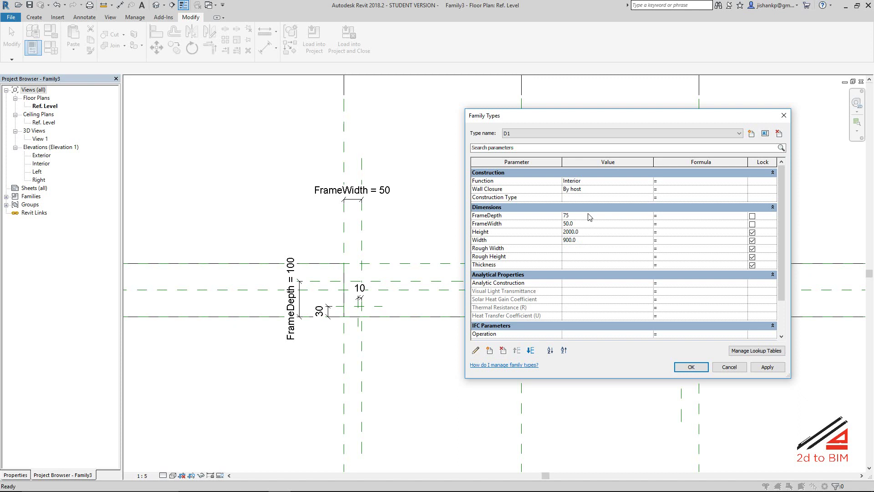
pyautogui.click(592, 224)
pyautogui.click(690, 365)
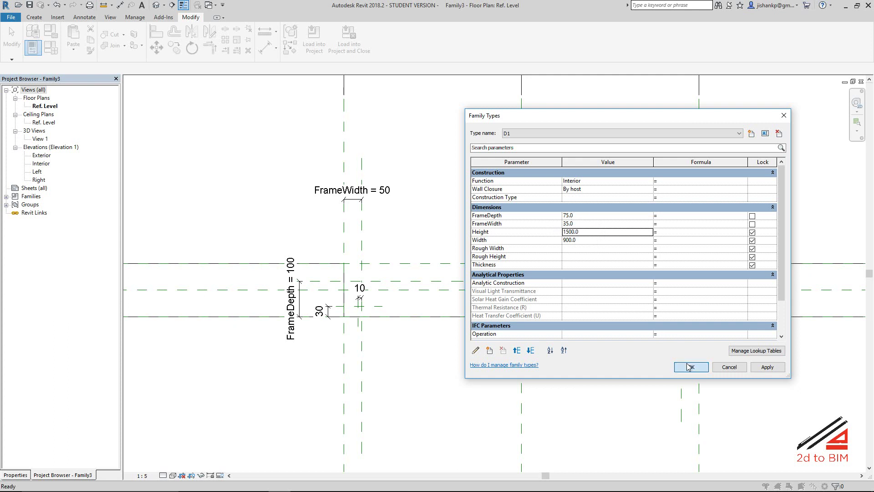
# Make D0 the active family type, returning the frame to FrameDepth 100 and FrameWidth 50.
pyautogui.moveTo(413, 314); pyautogui.dragTo(396, 233, button='middle')
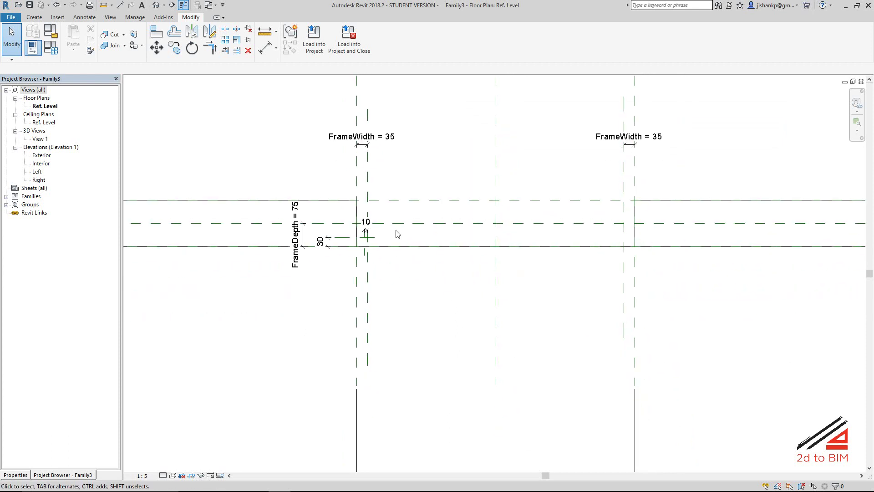
pyautogui.scroll(-1, 394, 235)
pyautogui.scroll(3, 371, 238)
pyautogui.scroll(3, 372, 238)
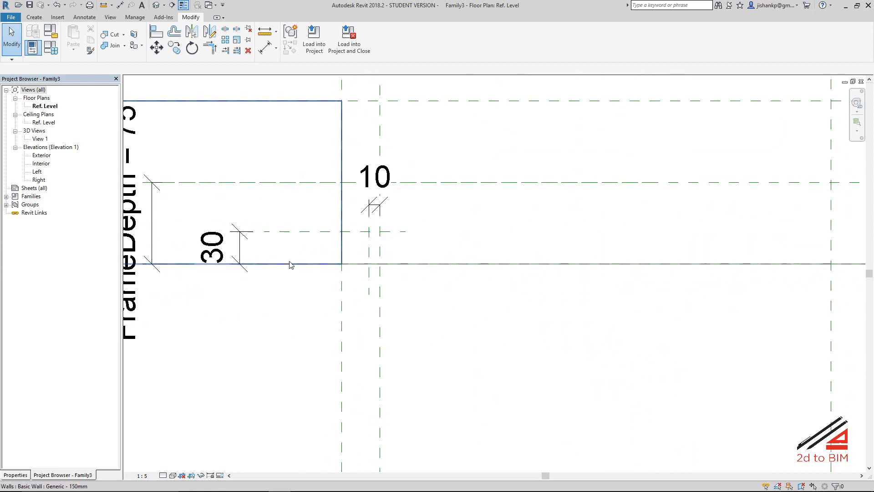
pyautogui.click(39, 50)
pyautogui.click(587, 133)
pyautogui.click(556, 141)
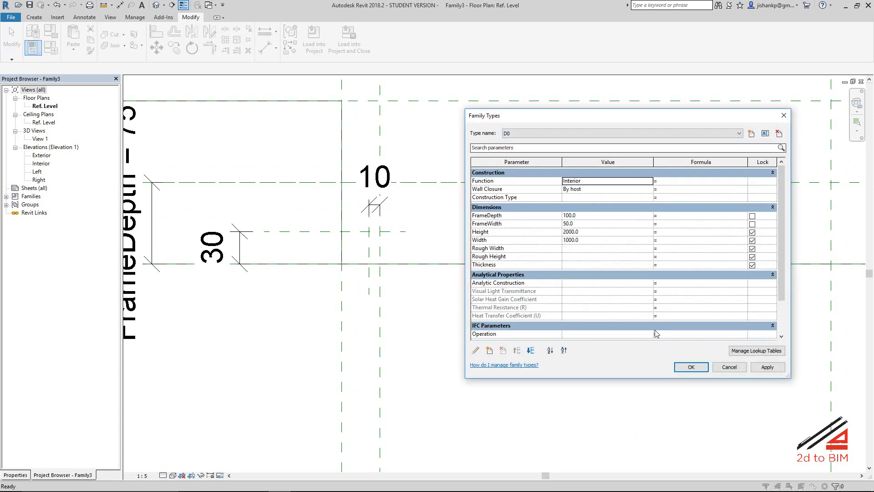
pyautogui.click(690, 367)
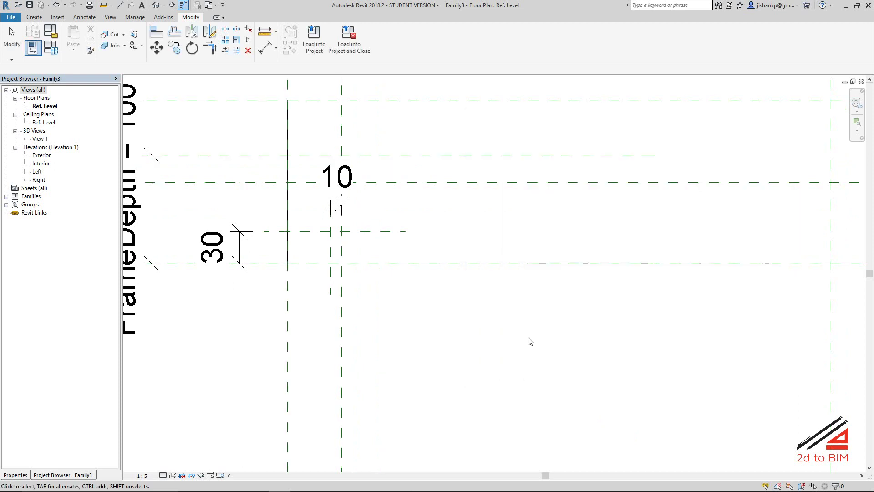
# Pan and zoom the plan to check the whole frame at D0 size.
pyautogui.scroll(-2, 475, 305)
pyautogui.scroll(-1, 477, 310)
pyautogui.moveTo(477, 310)
pyautogui.mouseDown(button='middle')
pyautogui.moveTo(397, 298)
pyautogui.moveTo(494, 302)
pyautogui.moveTo(308, 302)
pyautogui.moveTo(369, 272)
pyautogui.mouseUp(button='middle')
pyautogui.scroll(-1, 326, 316)
pyautogui.scroll(2, 370, 273)
pyautogui.scroll(-1, 416, 259)
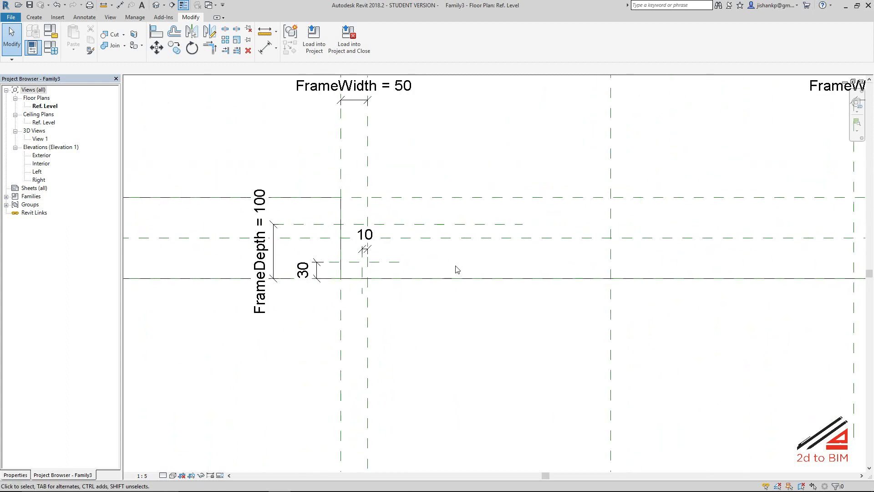
pyautogui.moveTo(457, 269); pyautogui.dragTo(356, 285, button='middle')
pyautogui.scroll(-1, 356, 286)
pyautogui.moveTo(429, 281); pyautogui.dragTo(398, 291, button='middle')
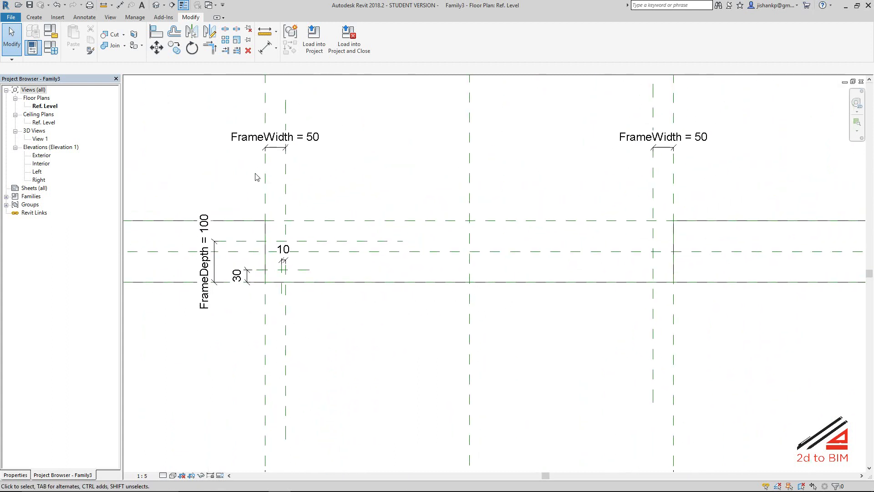
pyautogui.click(38, 18)
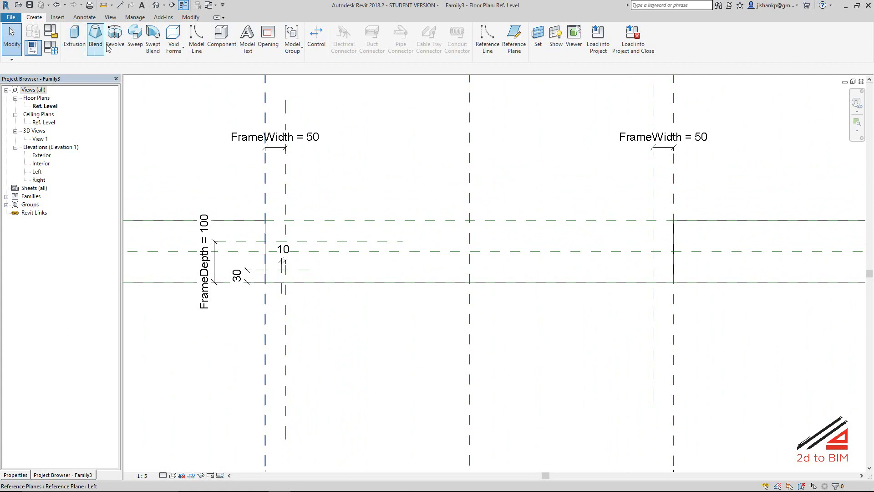
# Start a sweep on the Interior reference plane, sketching in the Interior elevation.
pyautogui.click(139, 43)
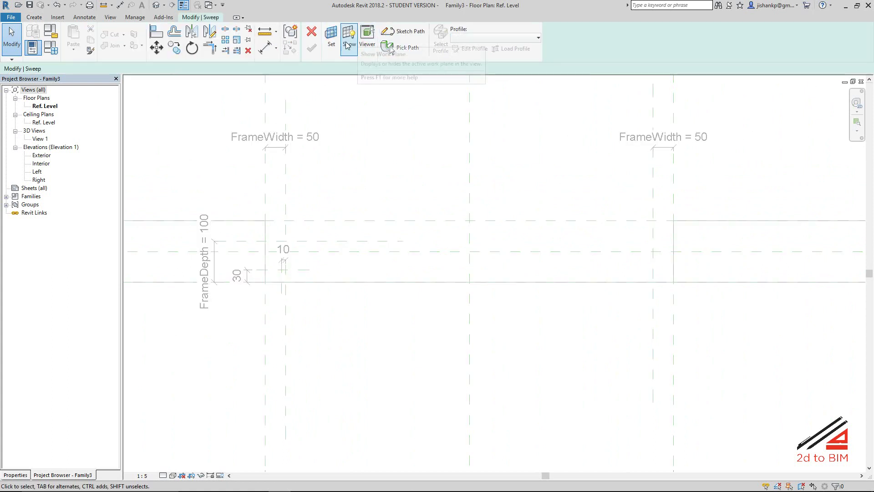
pyautogui.click(331, 40)
pyautogui.click(469, 250)
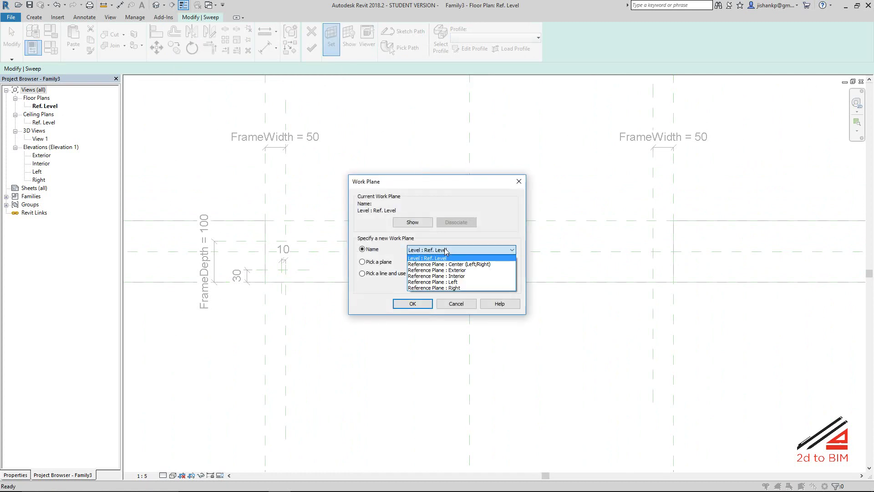
pyautogui.click(459, 268)
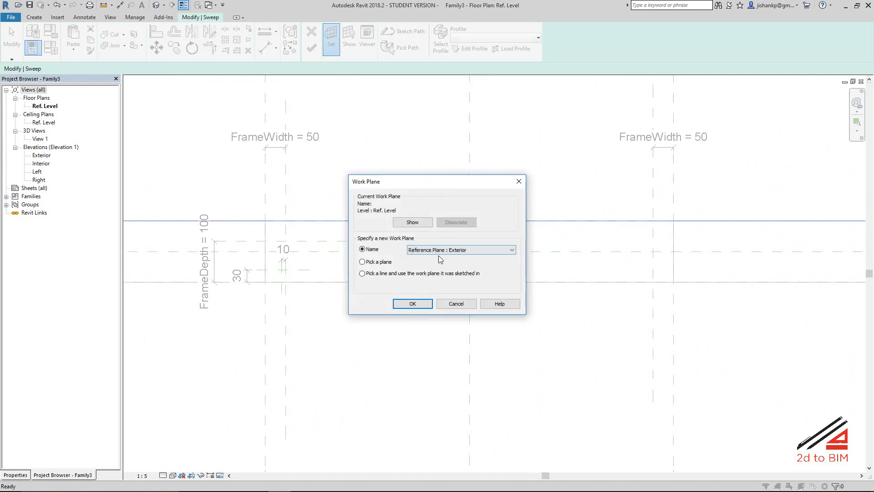
pyautogui.click(440, 251)
pyautogui.click(455, 276)
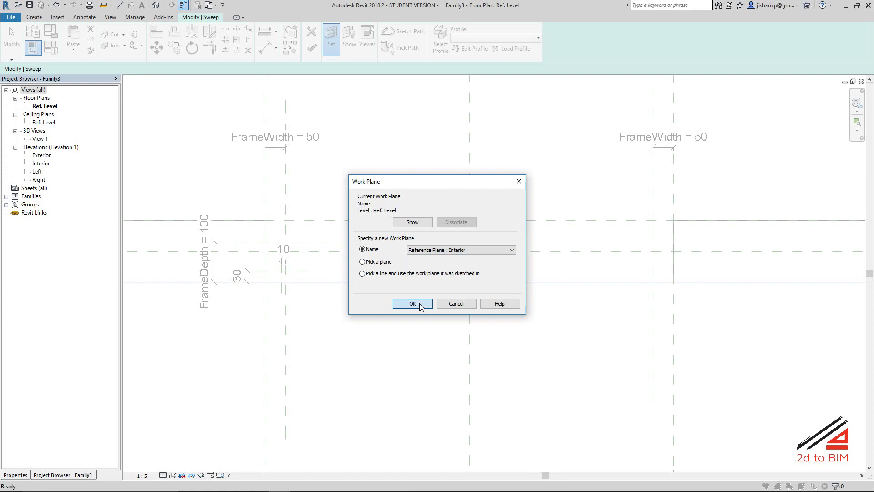
pyautogui.click(421, 307)
pyautogui.click(252, 183)
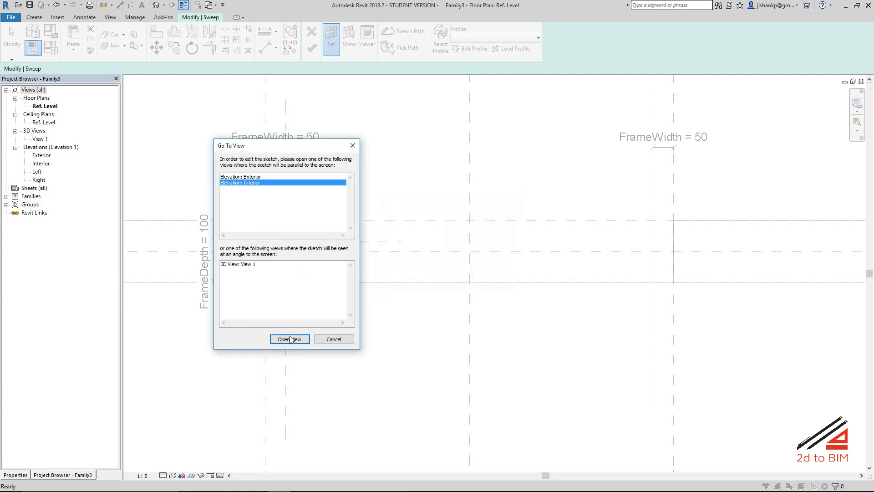
pyautogui.click(295, 342)
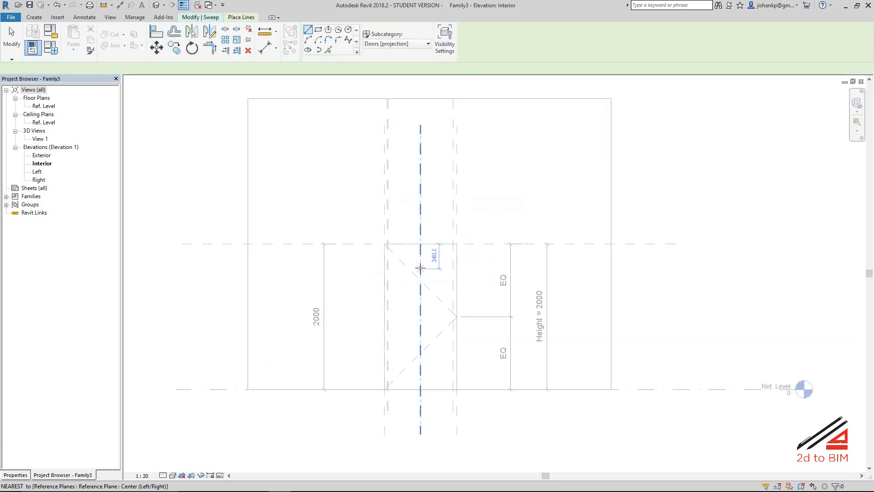
pyautogui.click(212, 18)
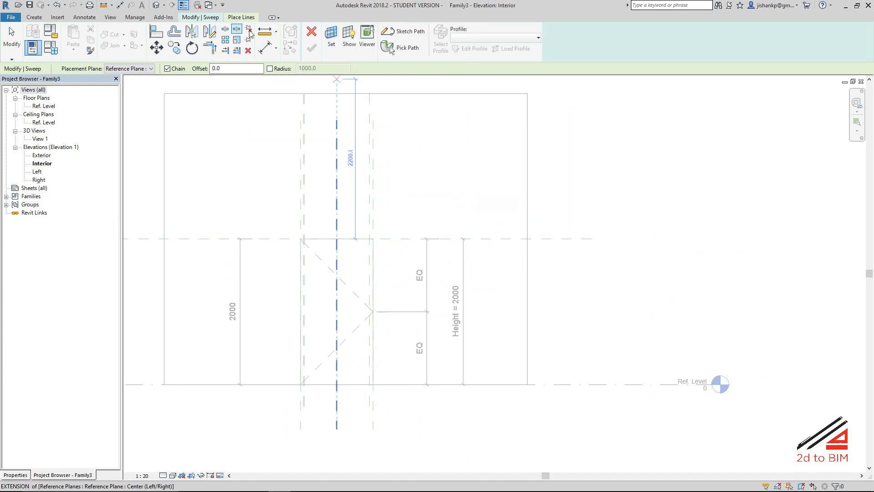
# Sketch the sweep path by picking the left jamb, right jamb and head reference planes.
pyautogui.click(404, 34)
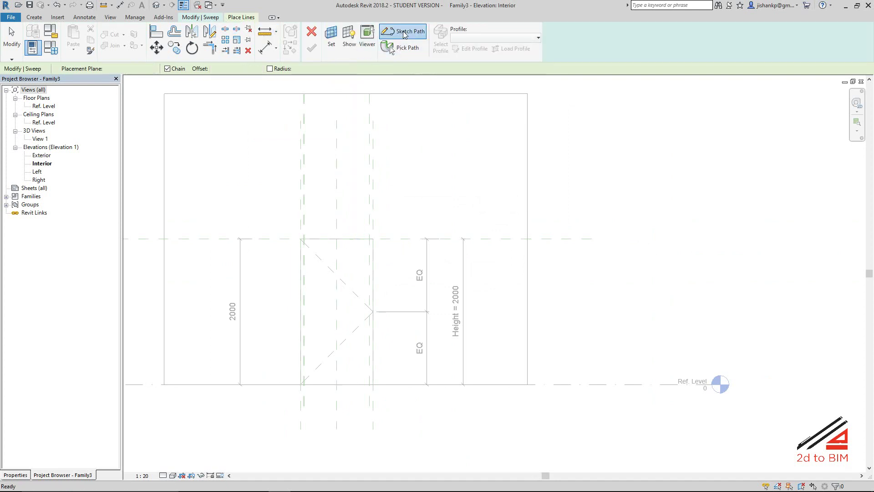
pyautogui.click(349, 50)
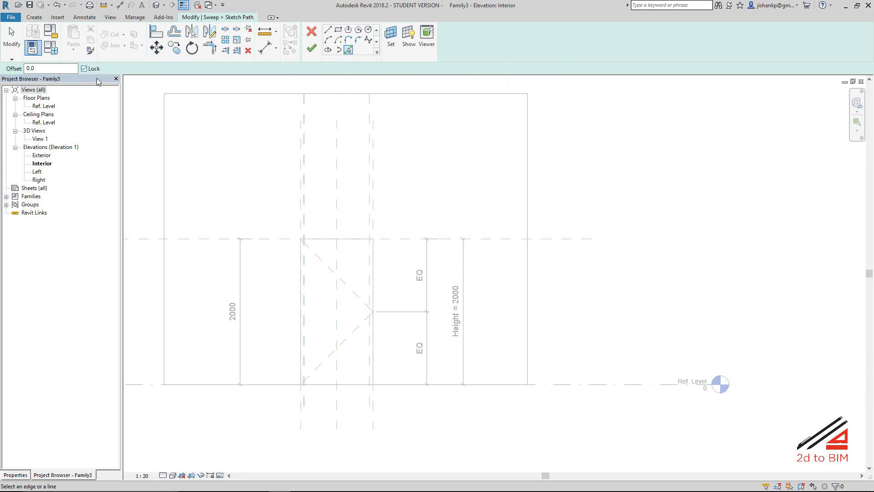
pyautogui.scroll(3, 298, 239)
pyautogui.scroll(3, 301, 240)
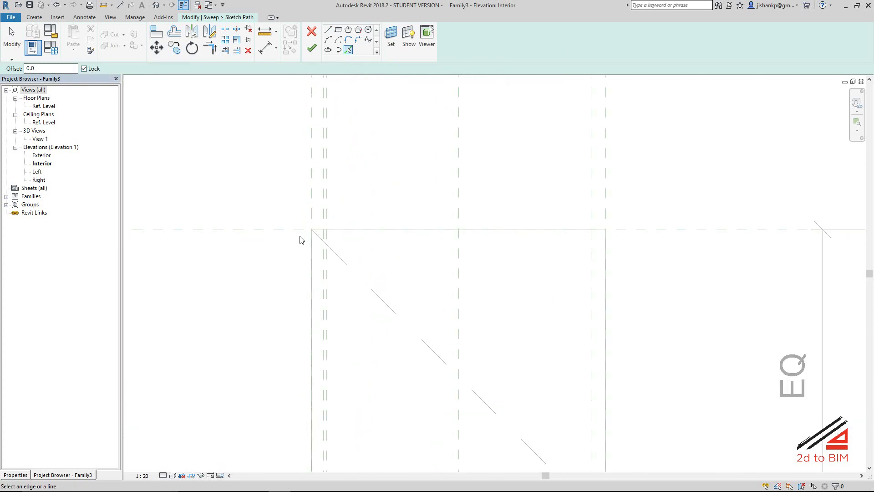
pyautogui.click(312, 178)
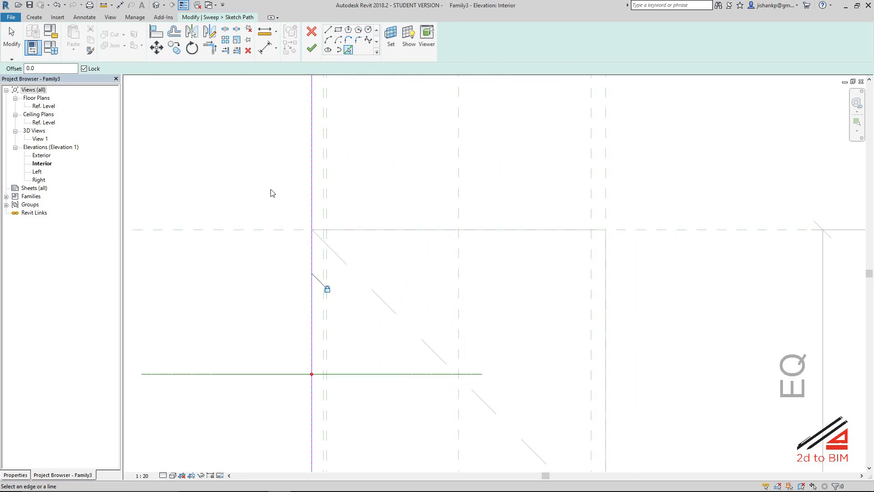
pyautogui.click(606, 192)
pyautogui.click(654, 234)
pyautogui.scroll(-3, 447, 255)
pyautogui.moveTo(419, 254); pyautogui.dragTo(388, 127, button='middle')
pyautogui.scroll(-2, 392, 256)
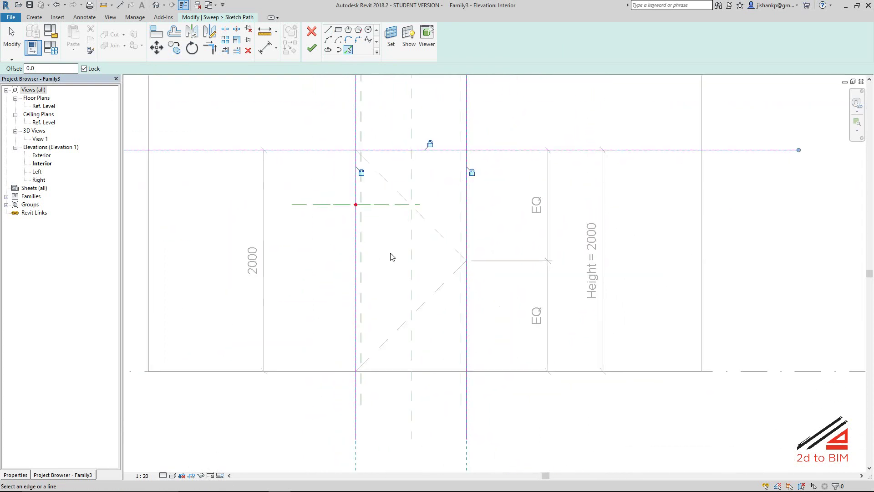
# Trim the head into corners with both jambs and cut the jambs off at Ref. Level.
pyautogui.click(210, 47)
pyautogui.click(358, 164)
pyautogui.click(382, 151)
pyautogui.click(458, 152)
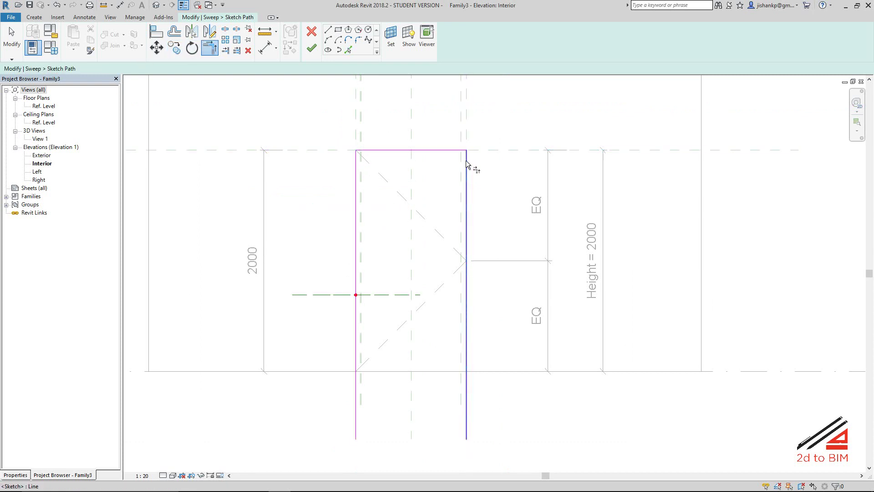
pyautogui.scroll(-2, 409, 240)
pyautogui.scroll(1, 410, 240)
pyautogui.click(233, 53)
pyautogui.click(428, 294)
pyautogui.click(366, 274)
pyautogui.click(448, 270)
pyautogui.press('Escape')
pyautogui.press('Escape')
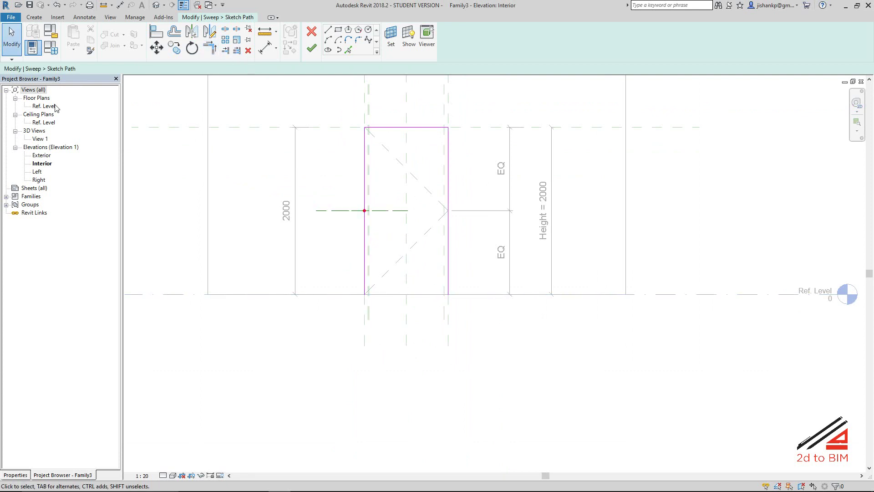
# Open the Ref. Level floor plan and finish the three-sided sweep path.
pyautogui.doubleClick(44, 106)
pyautogui.scroll(2, 308, 244)
pyautogui.scroll(-1, 283, 228)
pyautogui.scroll(-1, 259, 213)
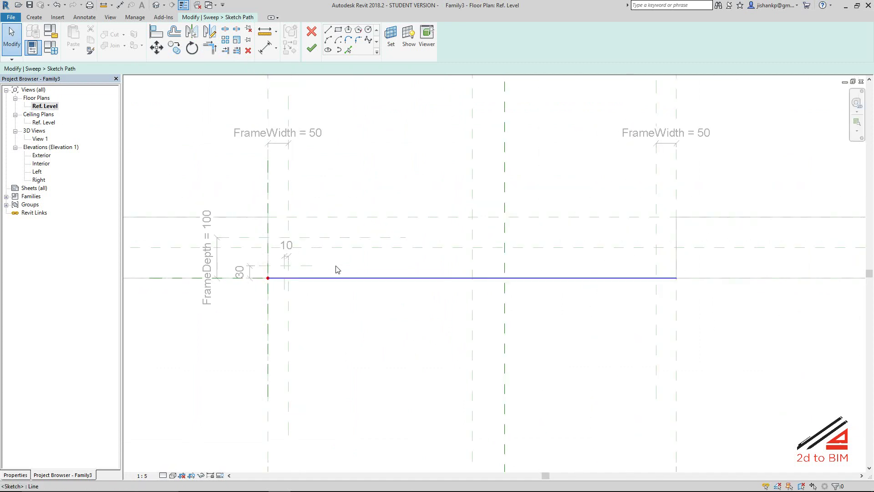
pyautogui.click(312, 48)
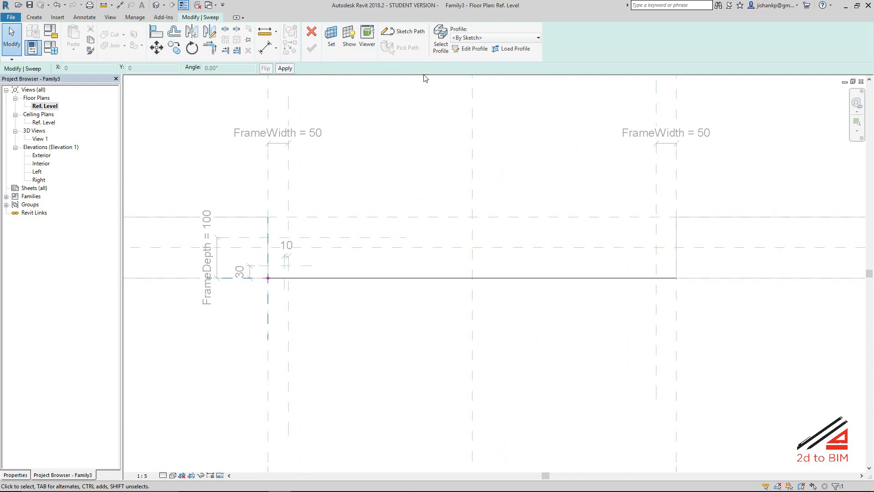
# Pick the frame-depth, 30, 10, Ref. Level and left frame reference planes as profile lines.
pyautogui.click(470, 49)
pyautogui.scroll(2, 298, 286)
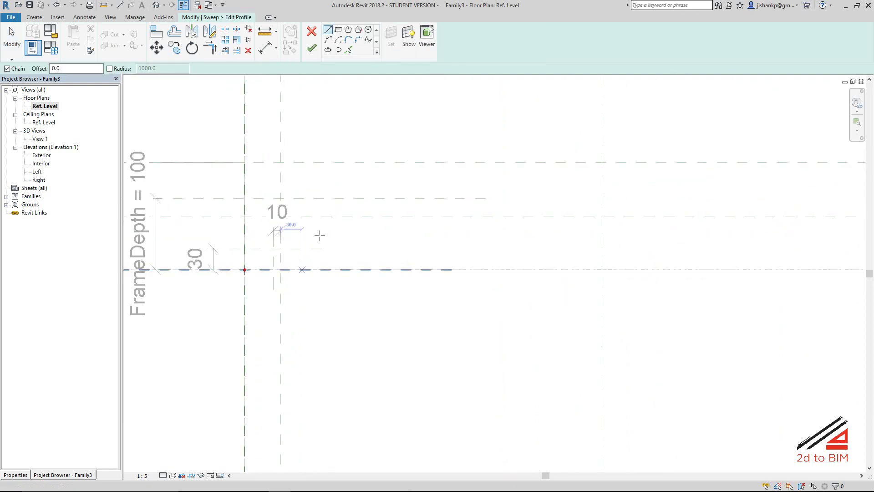
pyautogui.click(348, 50)
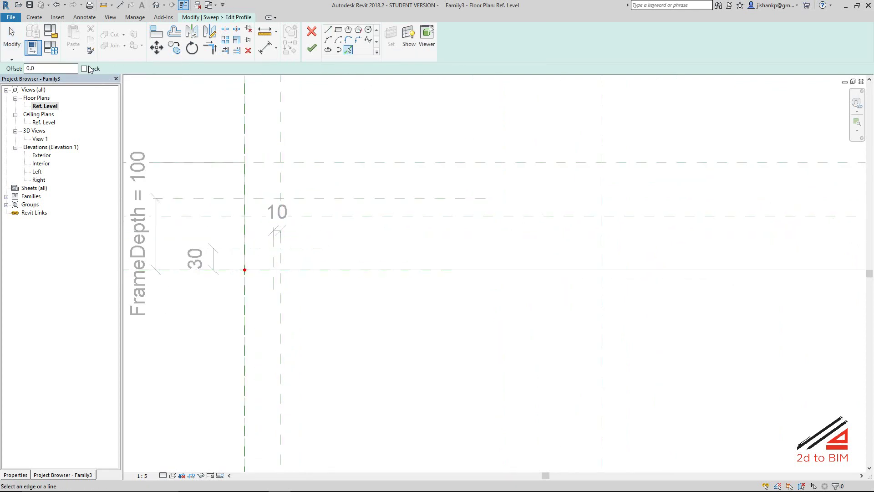
pyautogui.click(308, 197)
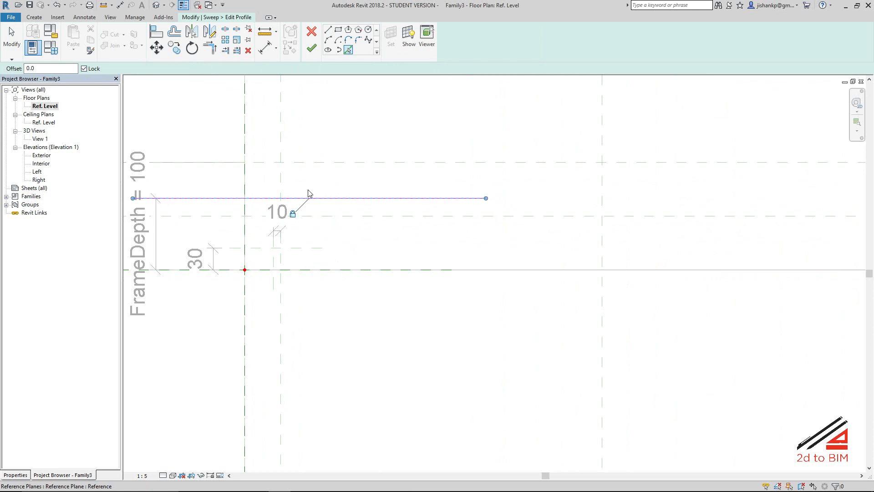
pyautogui.click(285, 187)
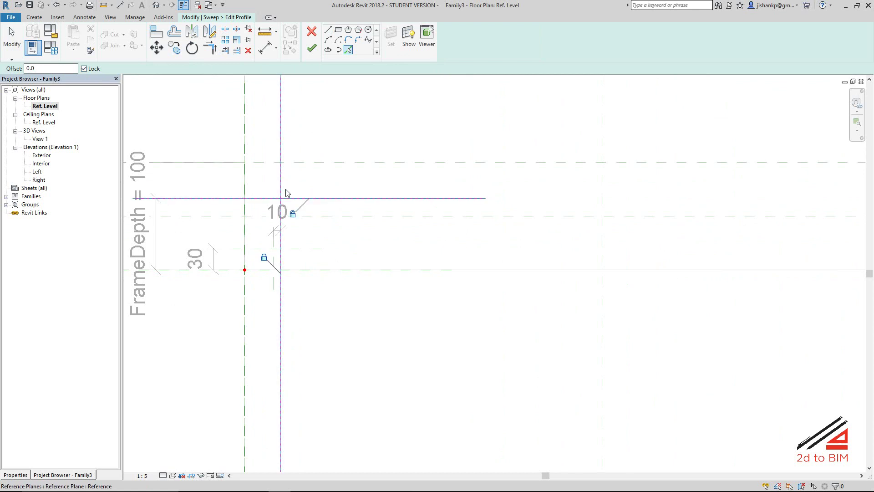
pyautogui.click(295, 248)
pyautogui.scroll(3, 271, 266)
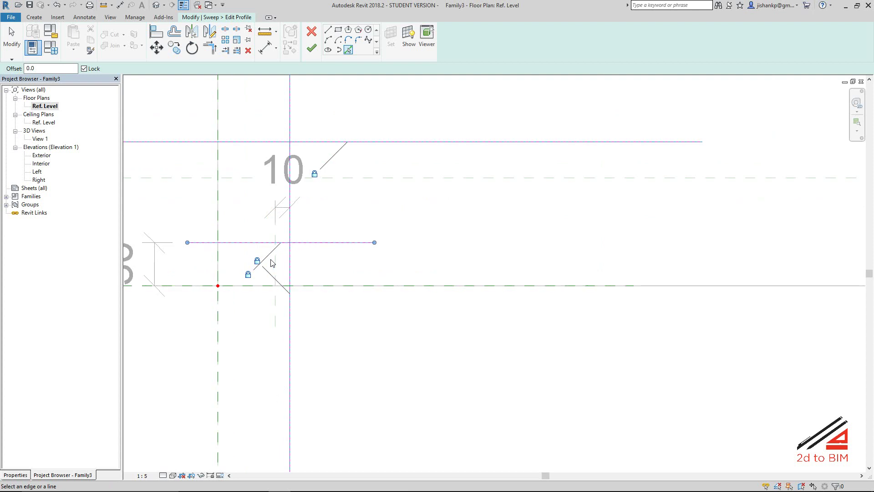
pyautogui.scroll(2, 270, 266)
pyautogui.click(276, 323)
pyautogui.scroll(-3, 277, 324)
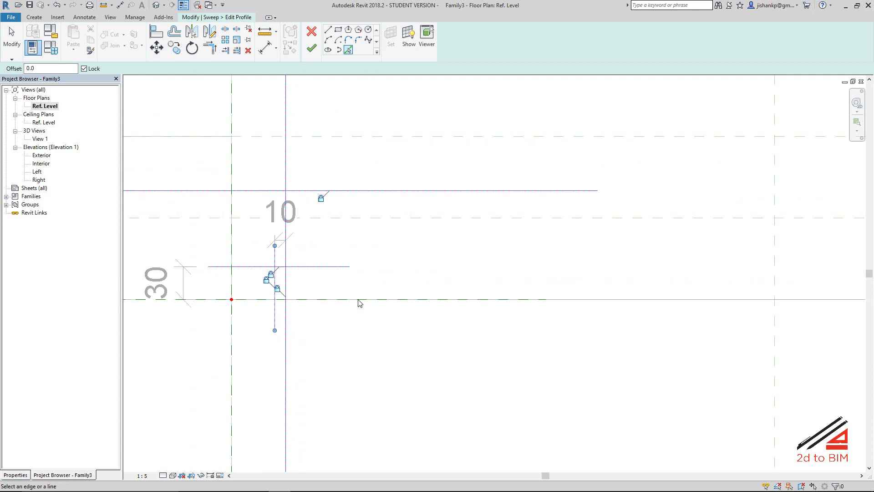
pyautogui.click(615, 300)
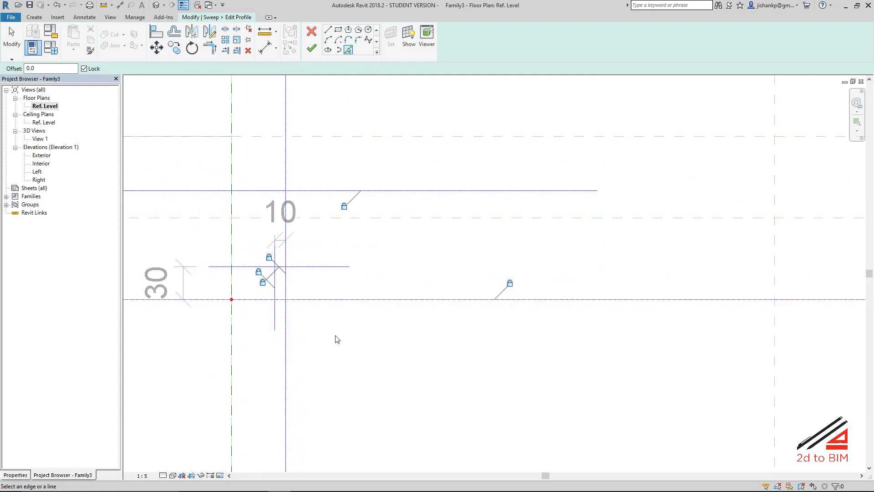
pyautogui.scroll(1, 318, 291)
pyautogui.scroll(1, 300, 244)
pyautogui.scroll(-1, 291, 245)
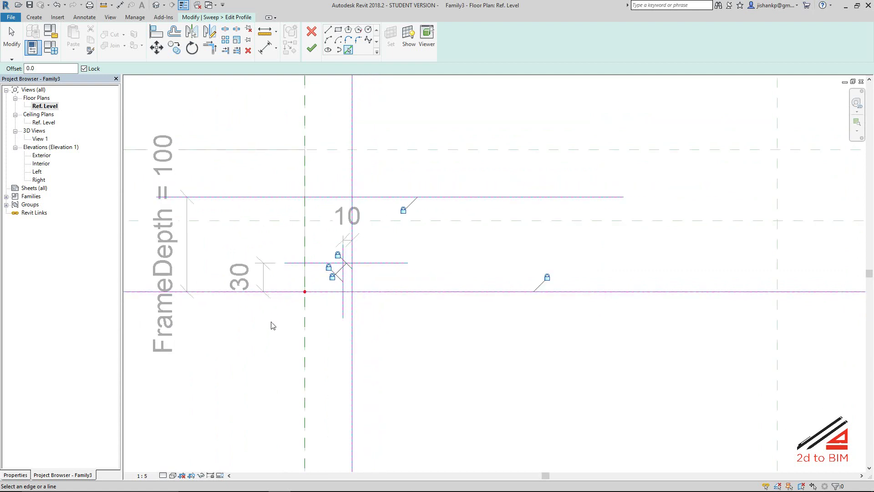
pyautogui.scroll(-1, 273, 325)
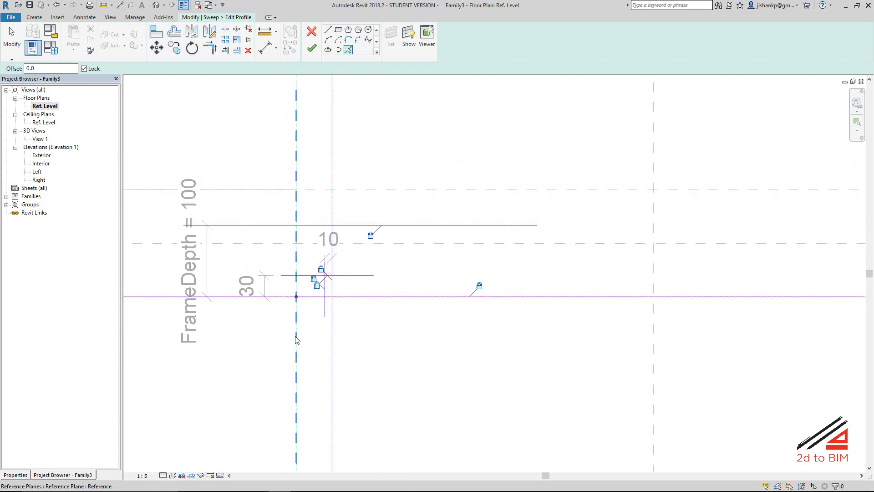
pyautogui.click(294, 382)
# Trim the profile lines into corners to close the stepped rebate outline.
pyautogui.click(207, 50)
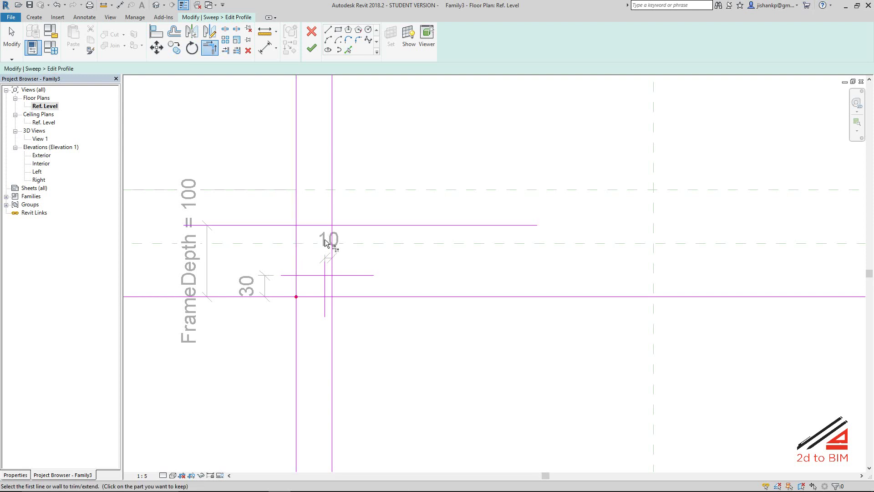
pyautogui.scroll(2, 321, 229)
pyautogui.click(336, 223)
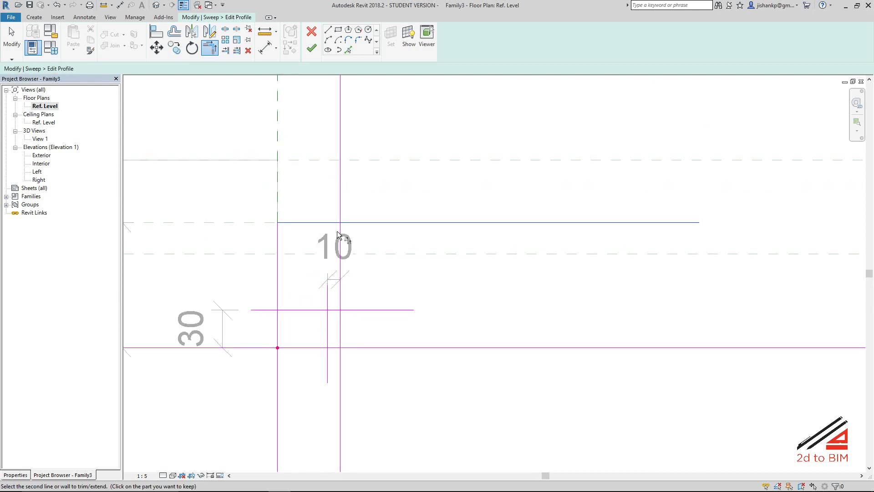
pyautogui.scroll(2, 320, 260)
pyautogui.click(331, 251)
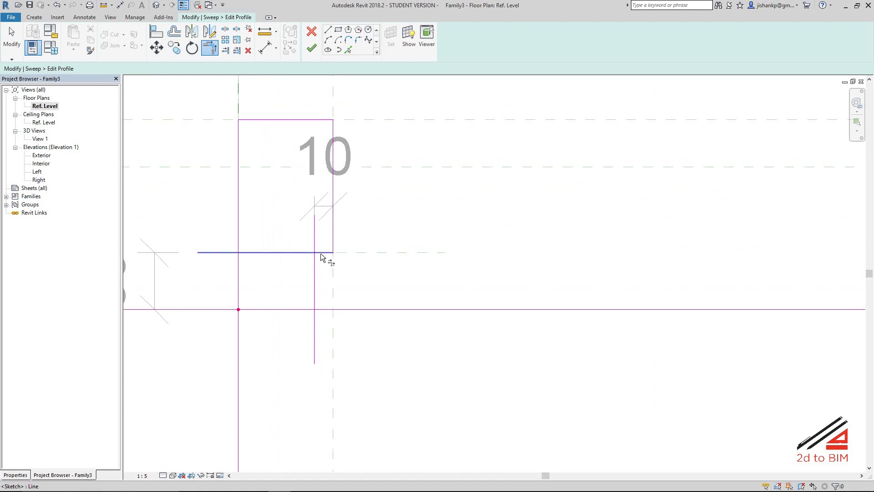
pyautogui.click(313, 287)
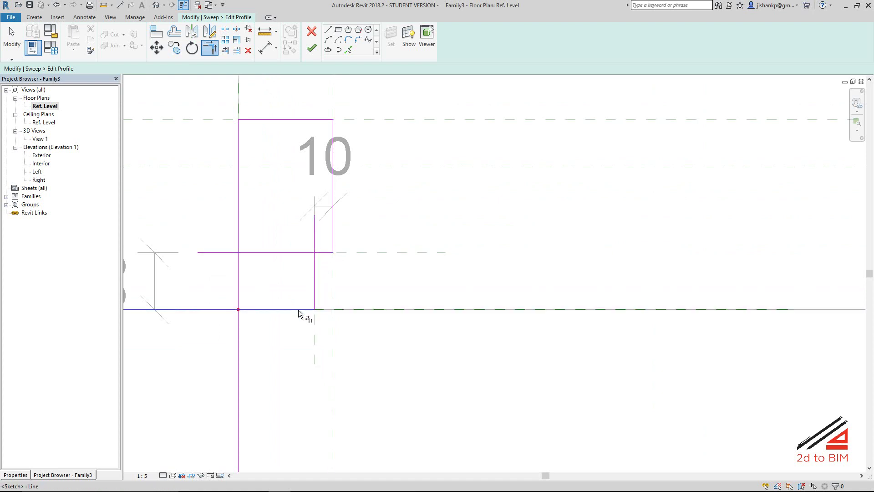
pyautogui.click(323, 252)
pyautogui.click(314, 269)
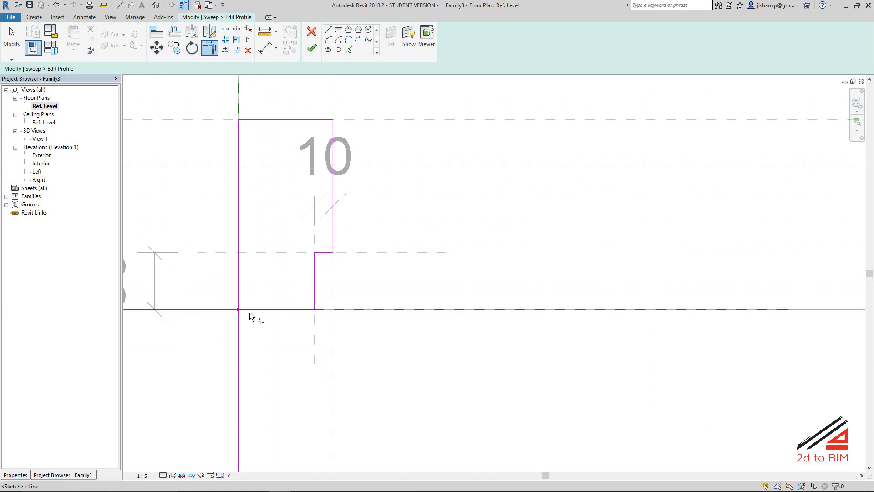
pyautogui.click(279, 309)
pyautogui.click(239, 284)
pyautogui.scroll(-2, 277, 254)
pyautogui.scroll(-2, 278, 250)
pyautogui.scroll(-1, 472, 268)
pyautogui.scroll(-1, 492, 273)
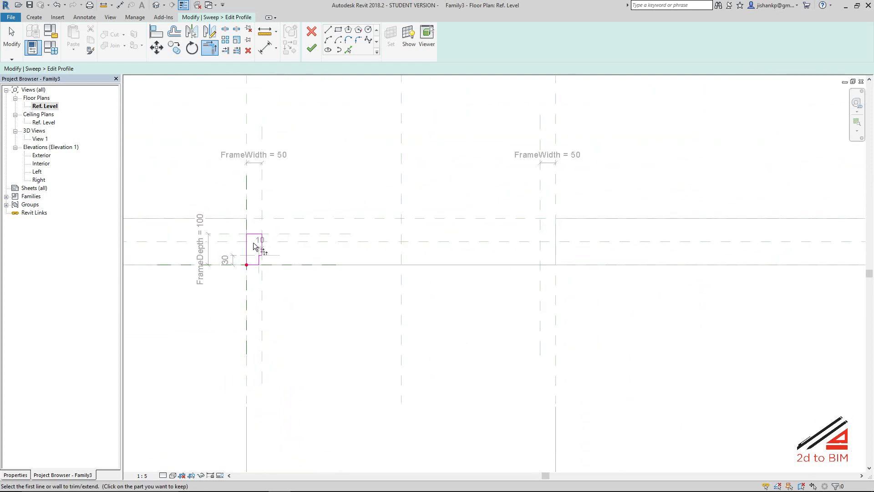
pyautogui.scroll(2, 273, 242)
pyautogui.press('Escape')
# Pan the plan to check both frame sides and finish the profile edit.
pyautogui.scroll(-2, 314, 230)
pyautogui.scroll(1, 296, 204)
pyautogui.scroll(1, 283, 178)
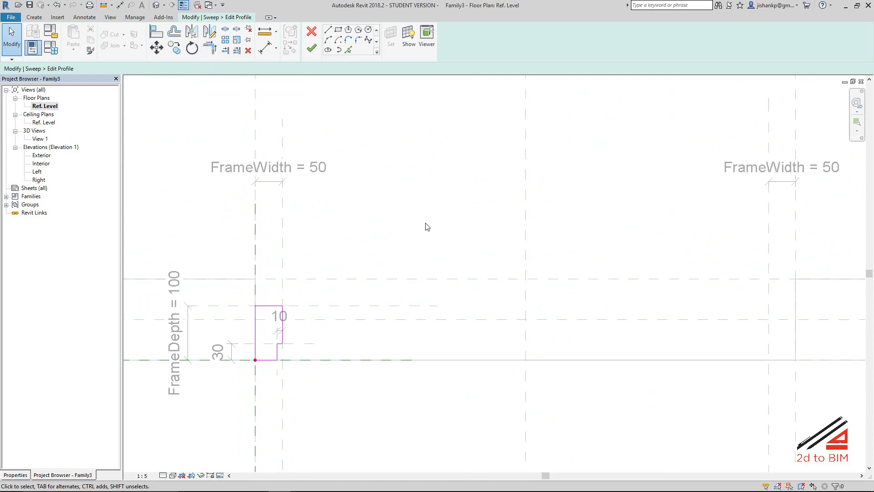
pyautogui.scroll(-3, 427, 226)
pyautogui.moveTo(441, 254)
pyautogui.mouseDown(button='middle')
pyautogui.moveTo(318, 273)
pyautogui.moveTo(442, 260)
pyautogui.mouseUp(button='middle')
pyautogui.moveTo(555, 250); pyautogui.dragTo(558, 219, button='middle')
pyautogui.scroll(1, 603, 256)
pyautogui.scroll(2, 439, 293)
pyautogui.moveTo(439, 292); pyautogui.dragTo(515, 283, button='middle')
pyautogui.scroll(-2, 514, 283)
pyautogui.moveTo(597, 302); pyautogui.dragTo(537, 289, button='middle')
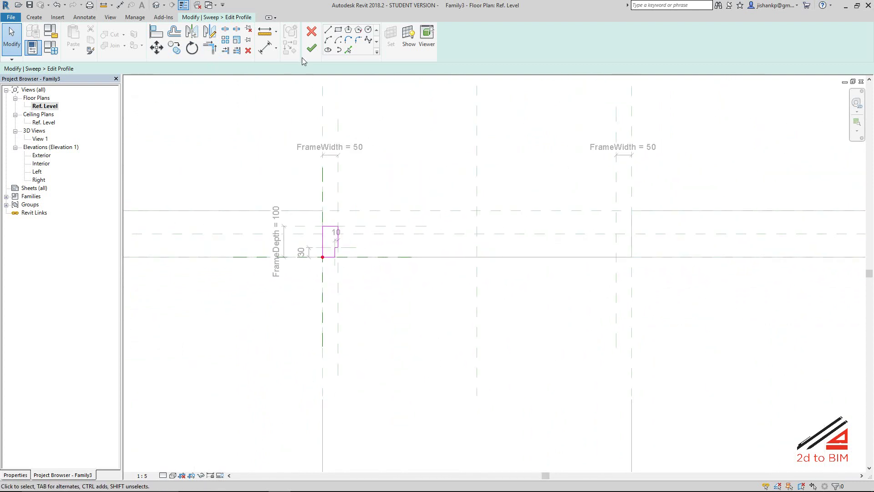
pyautogui.click(318, 49)
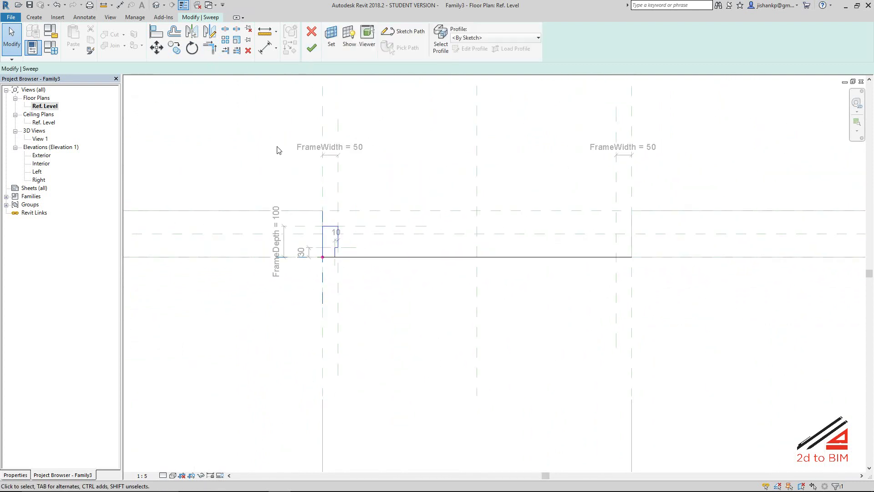
# Finish the frame sweep and inspect it in the 3D view.
pyautogui.click(312, 48)
pyautogui.moveTo(445, 269)
pyautogui.mouseDown(button='middle')
pyautogui.moveTo(469, 221)
pyautogui.moveTo(603, 230)
pyautogui.mouseUp(button='middle')
pyautogui.scroll(2, 472, 227)
pyautogui.scroll(1, 490, 230)
pyautogui.scroll(-1, 603, 229)
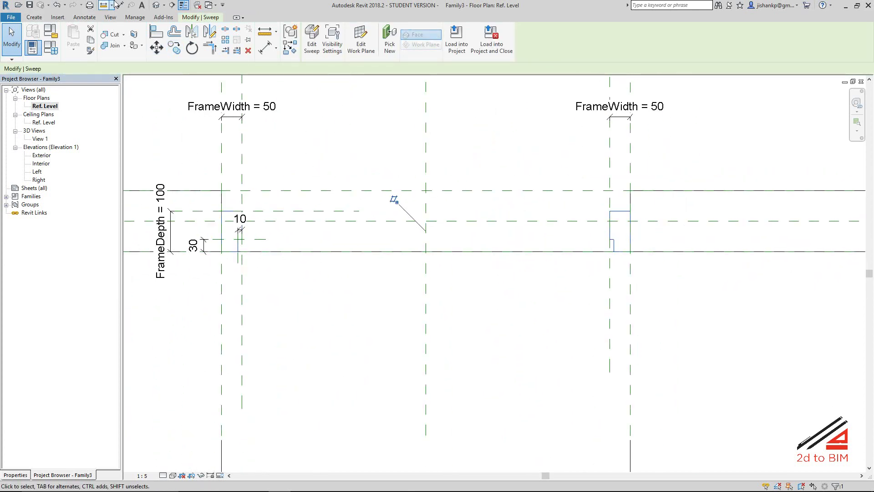
pyautogui.click(160, 6)
pyautogui.scroll(2, 453, 341)
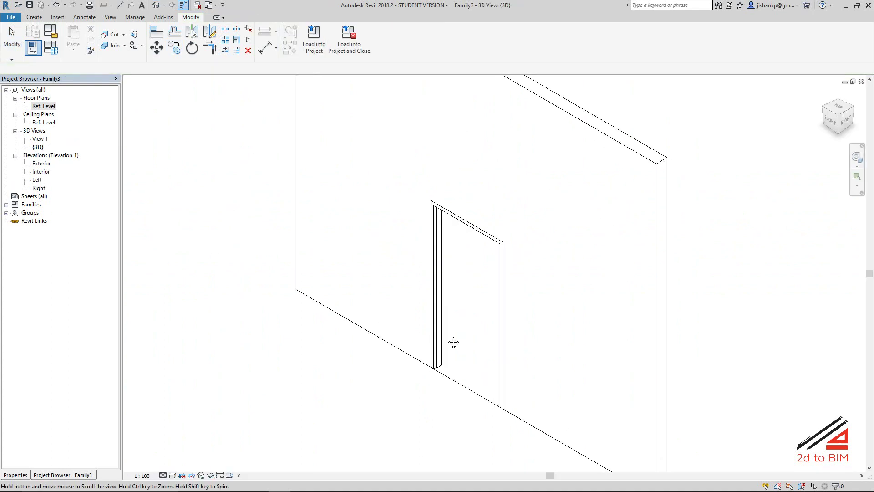
# Make D0 the active type so the frame flexes to depth 100, width 50, 2000 x 1000.
pyautogui.click(55, 53)
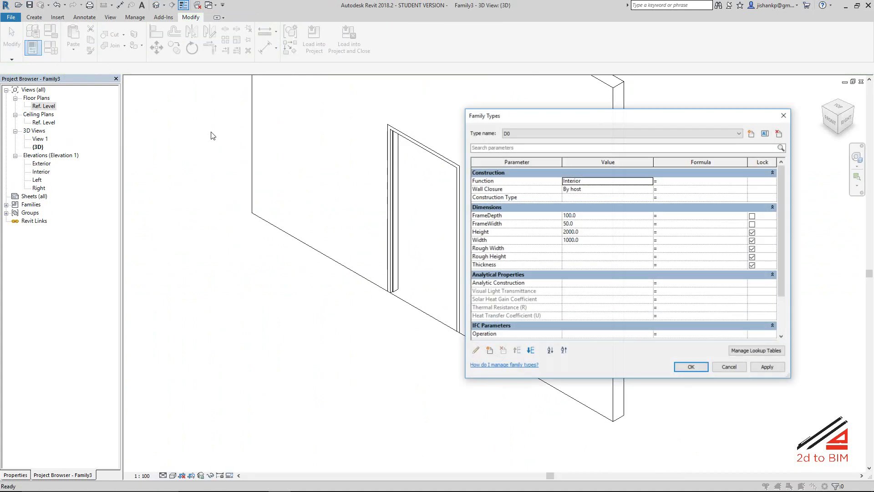
pyautogui.click(524, 130)
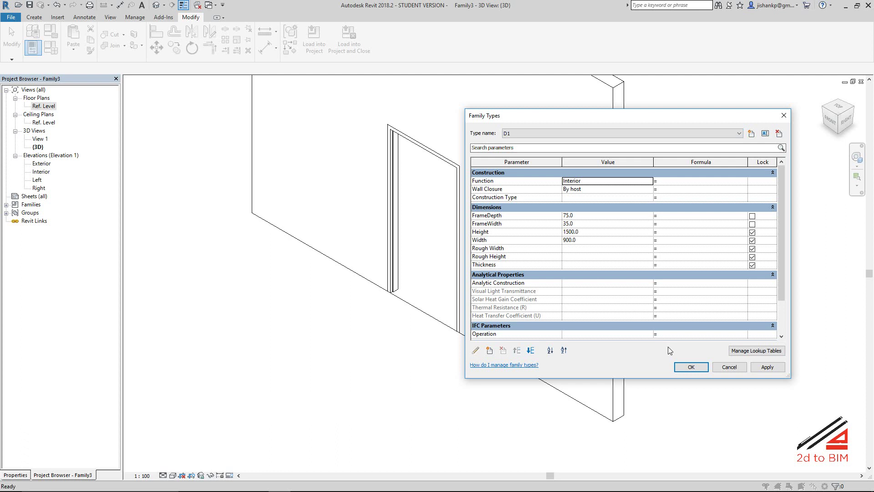
pyautogui.click(682, 367)
pyautogui.scroll(2, 406, 297)
pyautogui.scroll(2, 388, 292)
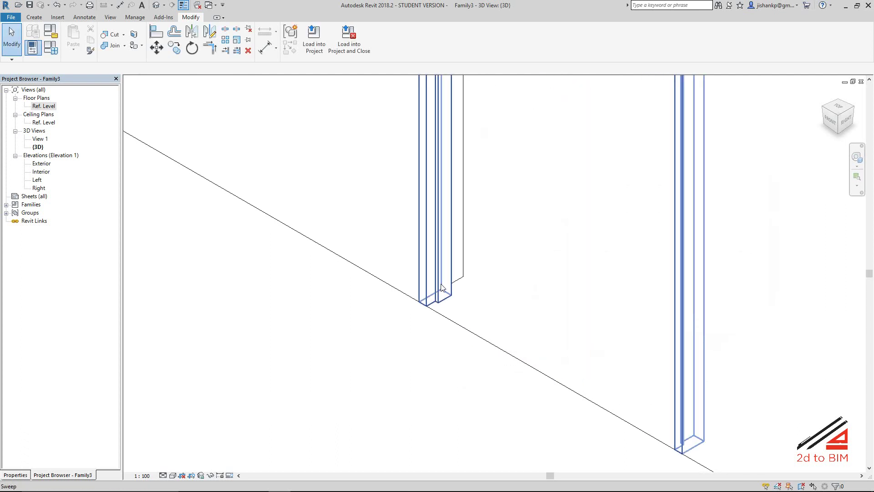
pyautogui.scroll(-1, 265, 214)
pyautogui.click(51, 48)
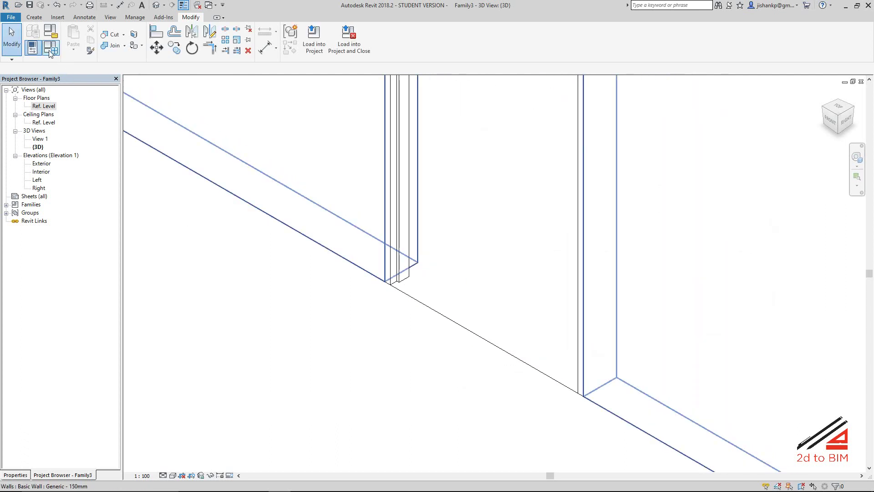
pyautogui.click(524, 133)
pyautogui.click(528, 139)
pyautogui.click(691, 367)
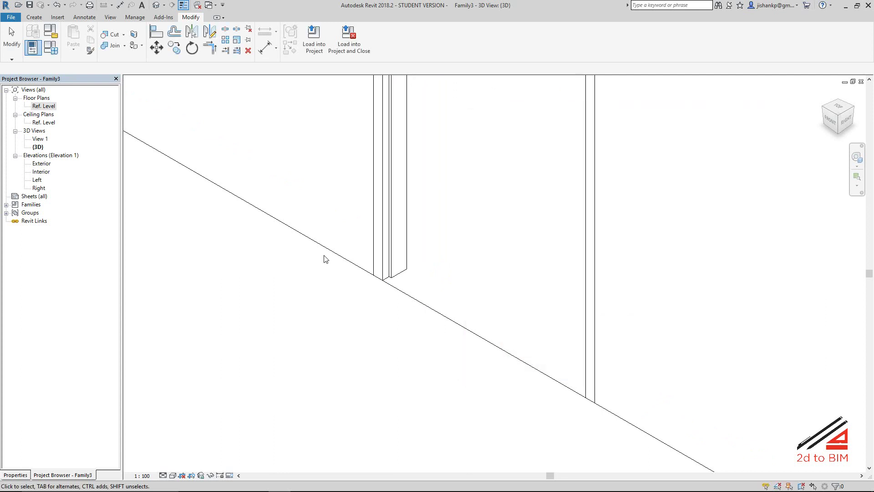
# Open the Ref. Level plan, zoom to the frame corner, and show Family Types for D0.
pyautogui.doubleClick(56, 105)
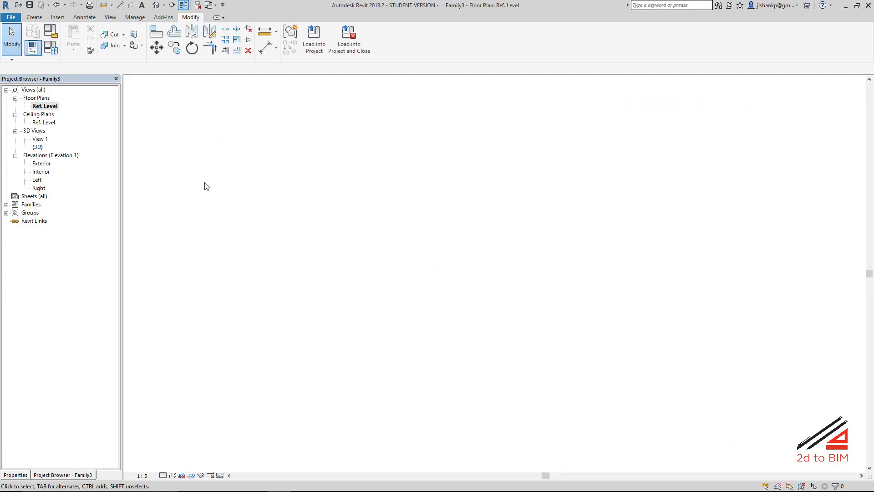
pyautogui.scroll(2, 368, 250)
pyautogui.scroll(2, 251, 244)
pyautogui.scroll(3, 271, 219)
pyautogui.scroll(-2, 338, 219)
pyautogui.scroll(-1, 343, 214)
pyautogui.scroll(-1, 336, 217)
pyautogui.scroll(-1, 331, 230)
pyautogui.scroll(1, 331, 231)
pyautogui.scroll(1, 306, 216)
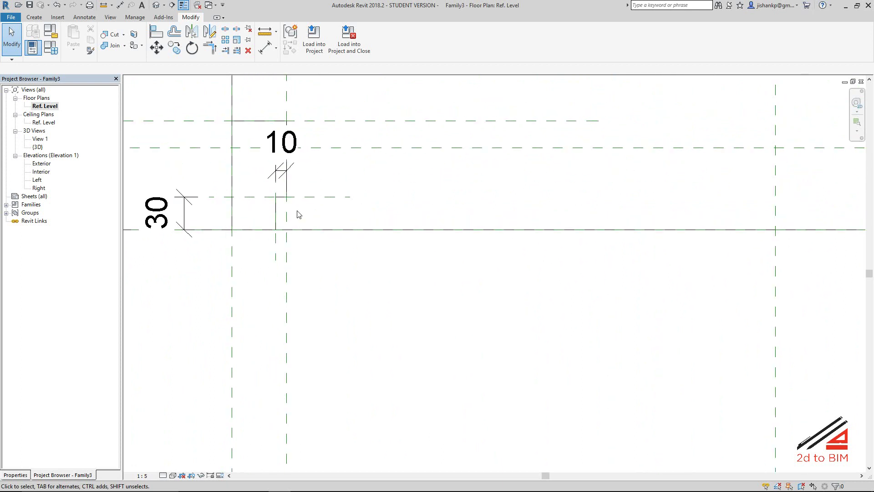
pyautogui.scroll(1, 299, 214)
pyautogui.scroll(-1, 340, 283)
pyautogui.scroll(-1, 367, 293)
pyautogui.scroll(-1, 296, 254)
pyautogui.scroll(-1, 287, 239)
pyautogui.scroll(2, 288, 238)
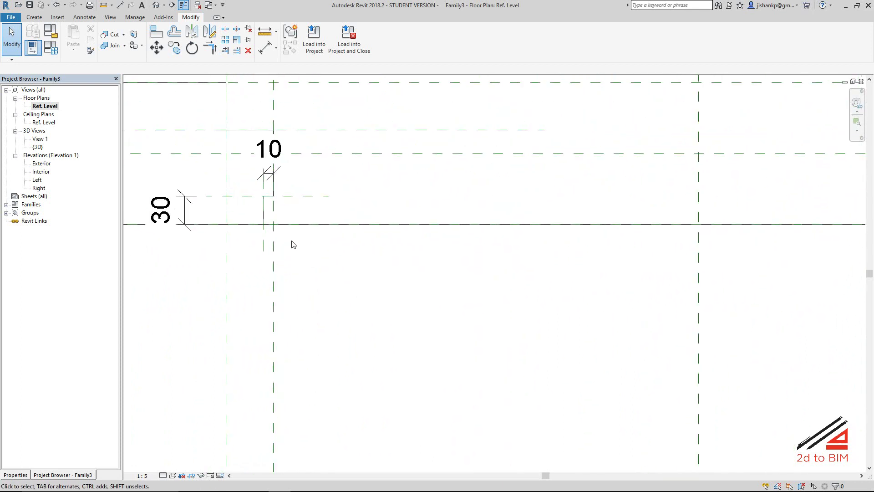
pyautogui.scroll(-2, 404, 296)
pyautogui.scroll(-1, 324, 250)
pyautogui.scroll(1, 324, 256)
pyautogui.scroll(1, 272, 224)
pyautogui.scroll(1, 273, 223)
pyautogui.click(50, 48)
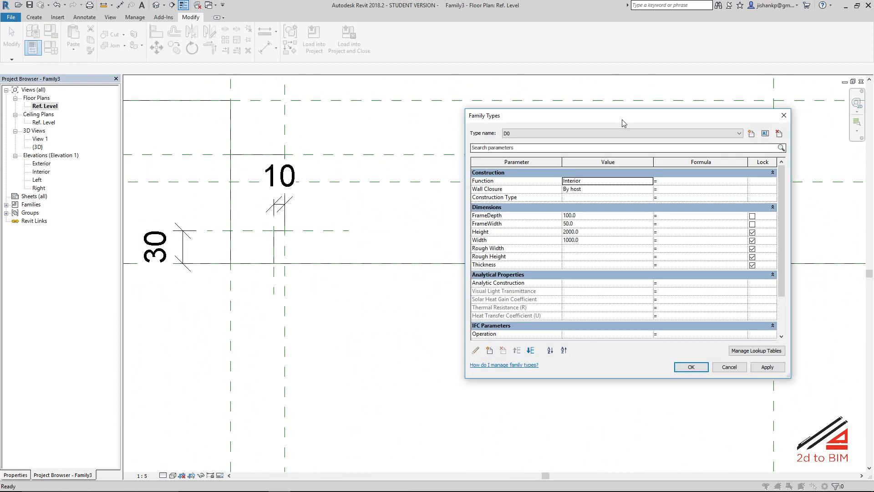
# Create the PanelWidth length type parameter under Dimensions, starting at 0.0.
pyautogui.moveTo(623, 123); pyautogui.dragTo(461, 98)
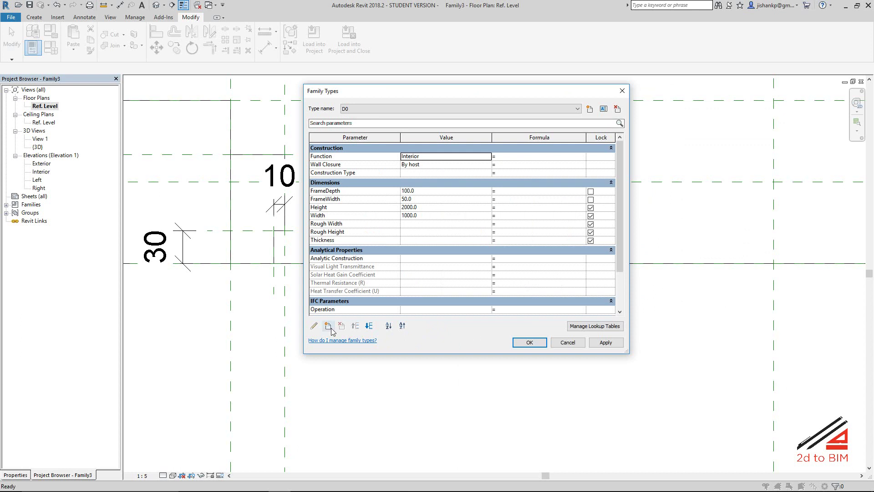
pyautogui.click(337, 320)
pyautogui.write('p')
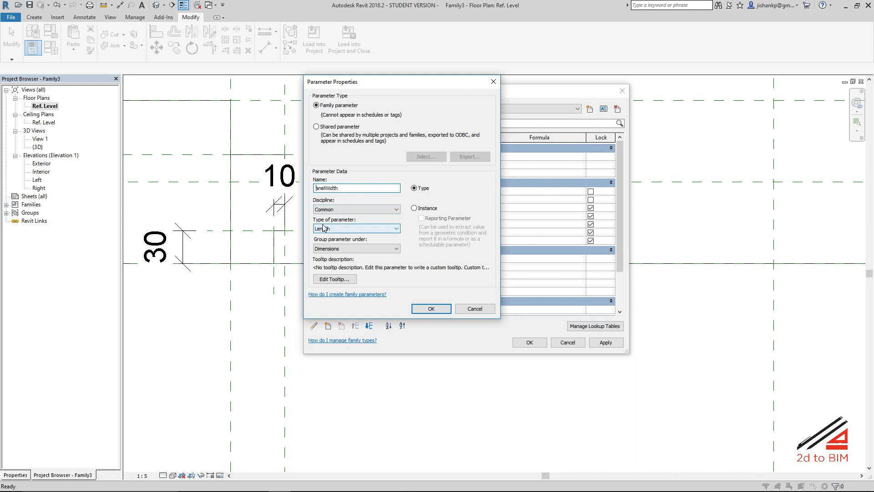
pyautogui.click(430, 309)
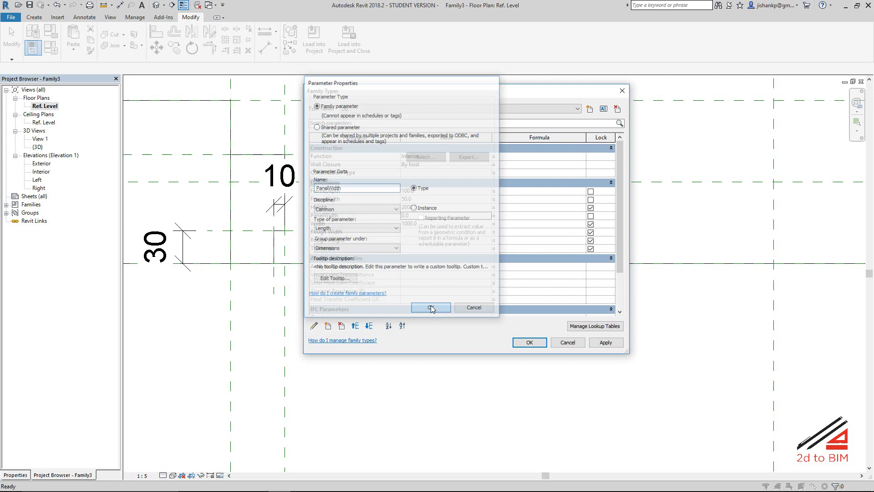
pyautogui.click(508, 218)
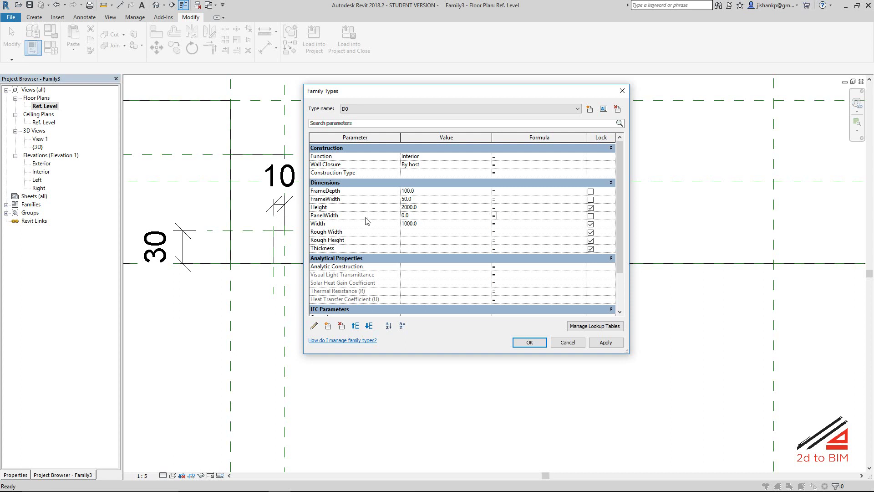
# Enter the formula in Width's Formula cell and dismiss the circular reference warning.
pyautogui.click(359, 224)
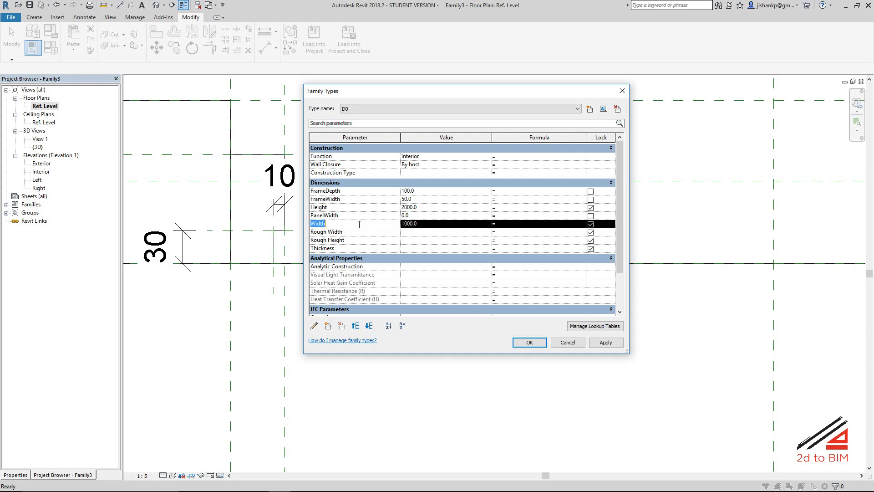
pyautogui.click(517, 223)
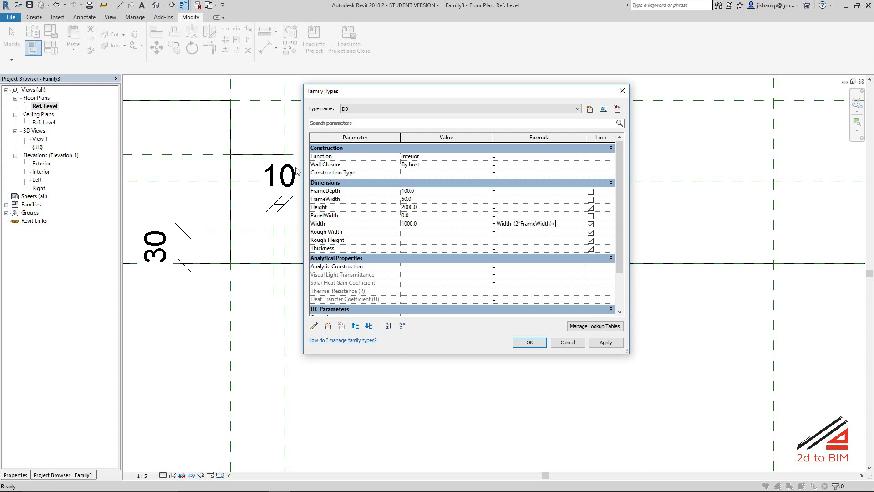
pyautogui.write('Width-(2*FrameWidth)+2')
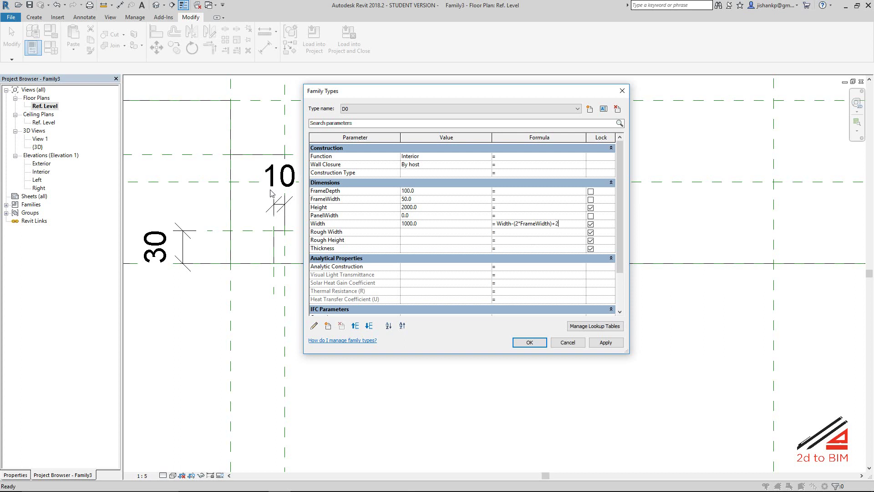
pyautogui.write('0')
pyautogui.press('Return')
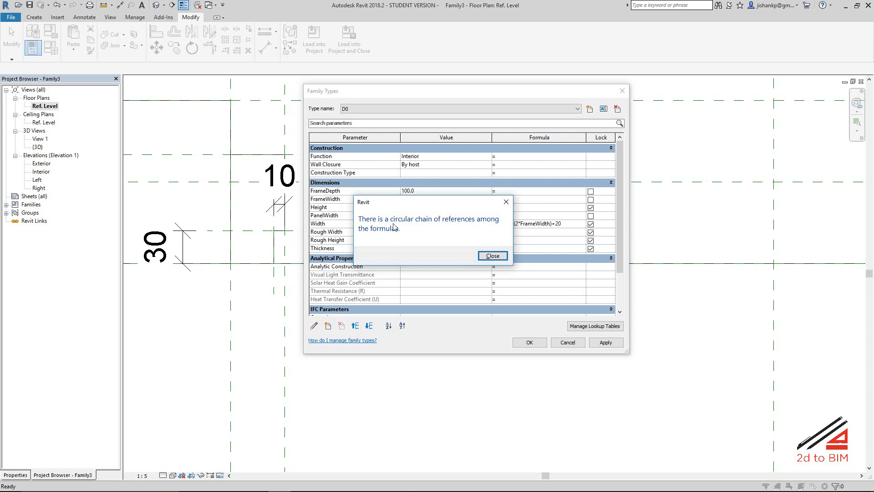
pyautogui.click(481, 256)
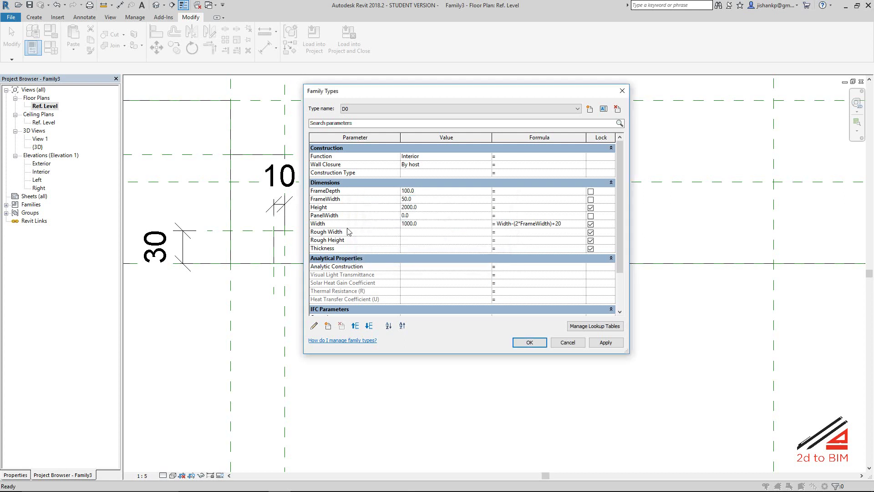
# Move the Width - (2 * FrameWidth) + 20 mm formula into PanelWidth (920) and apply.
pyautogui.moveTo(569, 224)
pyautogui.mouseDown()
pyautogui.moveTo(505, 224)
pyautogui.moveTo(487, 233)
pyautogui.mouseUp()
pyautogui.hotkey('ctrl', 'c')
pyautogui.press('Delete')
pyautogui.click(509, 214)
pyautogui.hotkey('ctrl', 'v')
pyautogui.press('Tab')
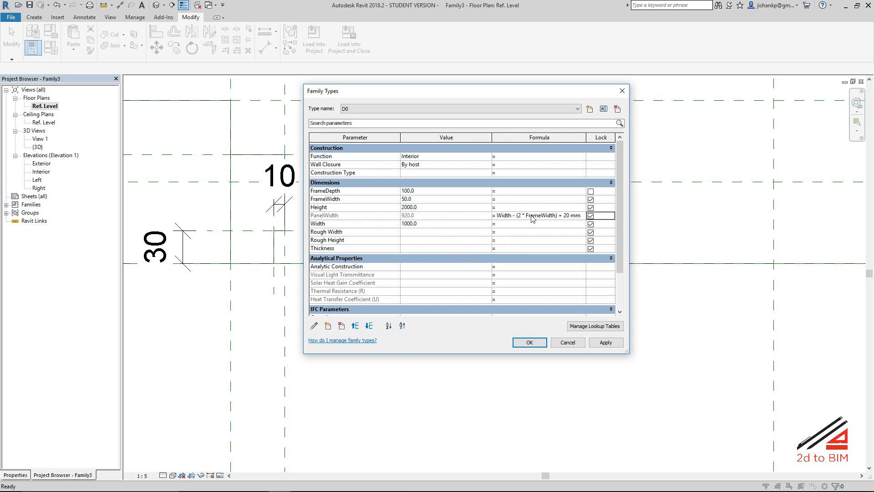
pyautogui.click(516, 342)
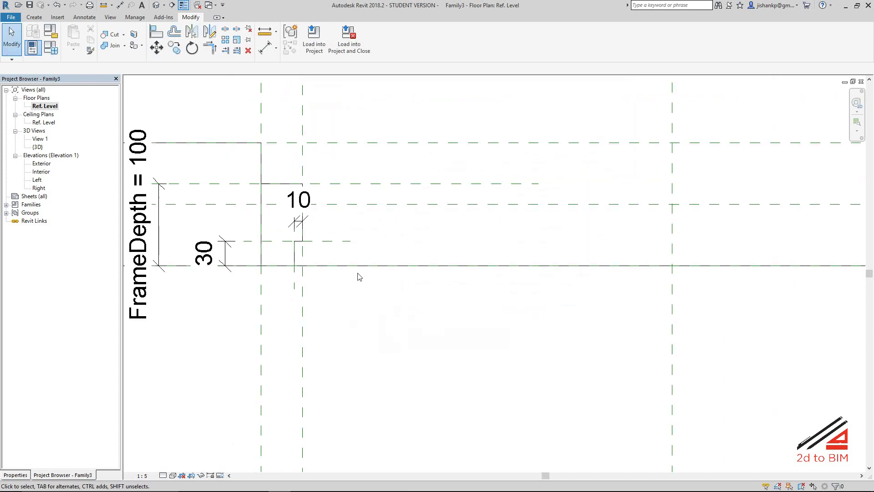
# Temporarily hide the sweep in the plan view.
pyautogui.scroll(2, 275, 208)
pyautogui.click(273, 178)
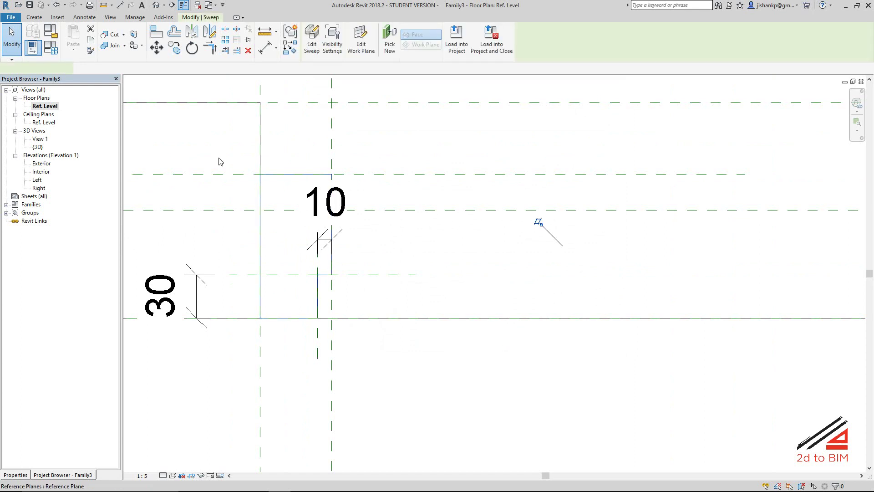
pyautogui.click(200, 476)
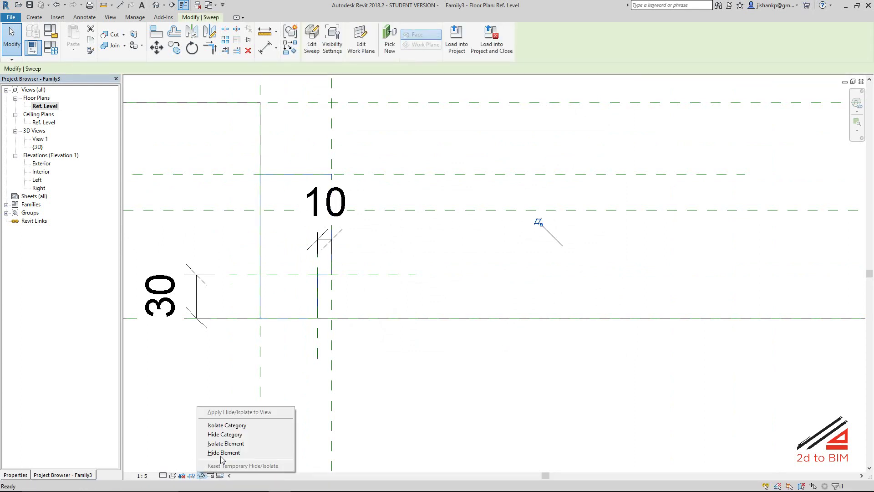
pyautogui.click(230, 453)
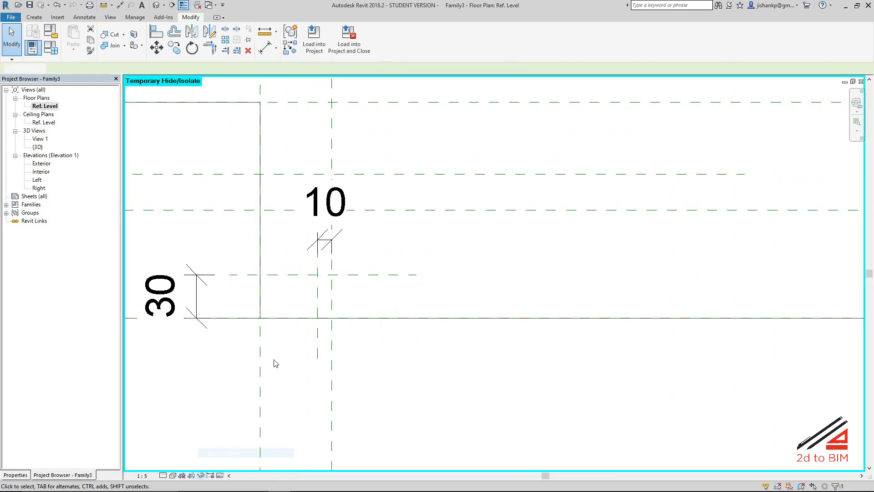
# Temporarily hide the 10 and 30 dimensions and the horizontal plan line.
pyautogui.click(323, 241)
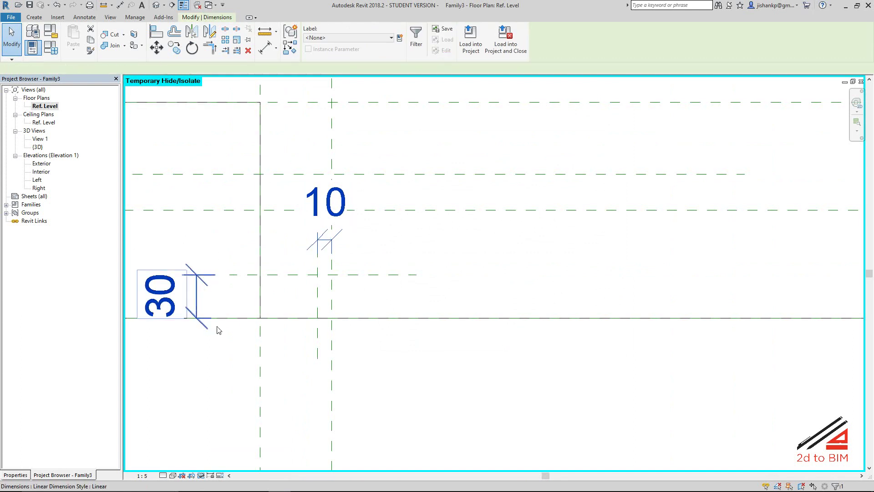
pyautogui.keyDown('ctrl'); pyautogui.click(396, 318); pyautogui.keyUp('ctrl')
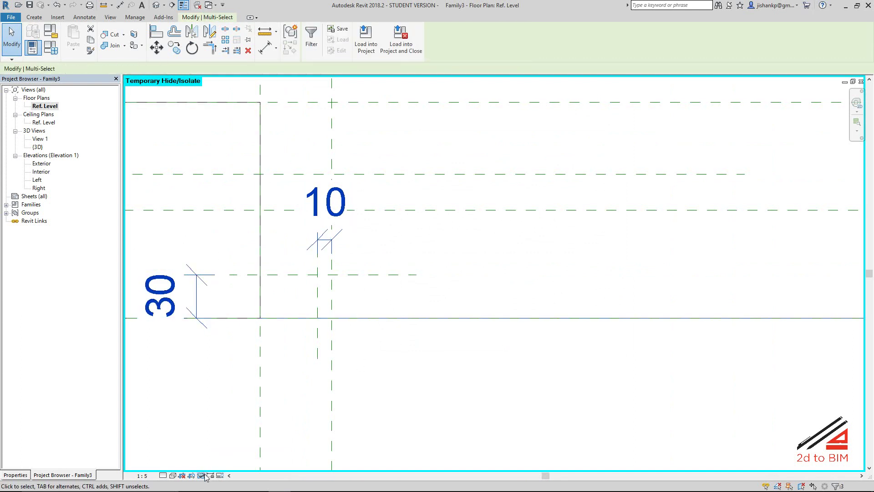
pyautogui.click(200, 475)
pyautogui.click(218, 454)
pyautogui.scroll(-4, 319, 332)
pyautogui.scroll(-3, 302, 303)
pyautogui.scroll(-1, 346, 312)
pyautogui.scroll(1, 321, 307)
pyautogui.scroll(2, 205, 322)
pyautogui.scroll(3, 205, 322)
pyautogui.click(35, 20)
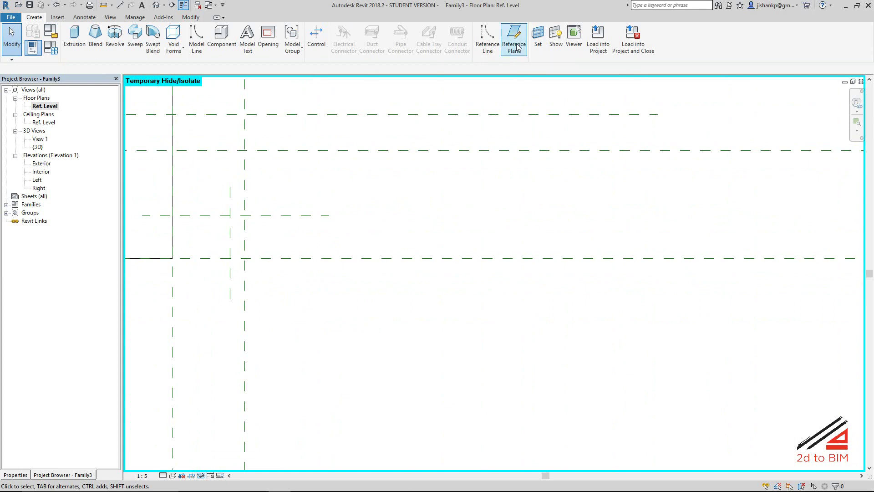
# Draw a diagonal panel reference line from the reference plane intersection.
pyautogui.click(487, 41)
pyautogui.scroll(-1, 311, 309)
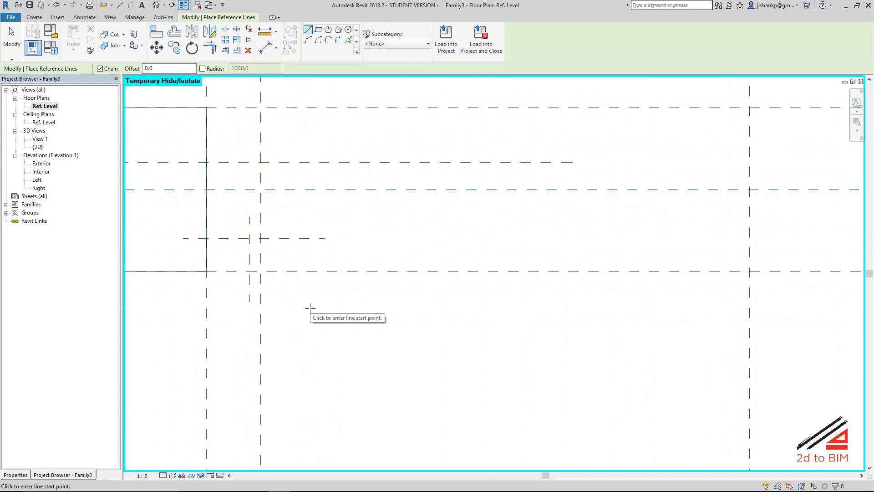
pyautogui.scroll(1, 267, 287)
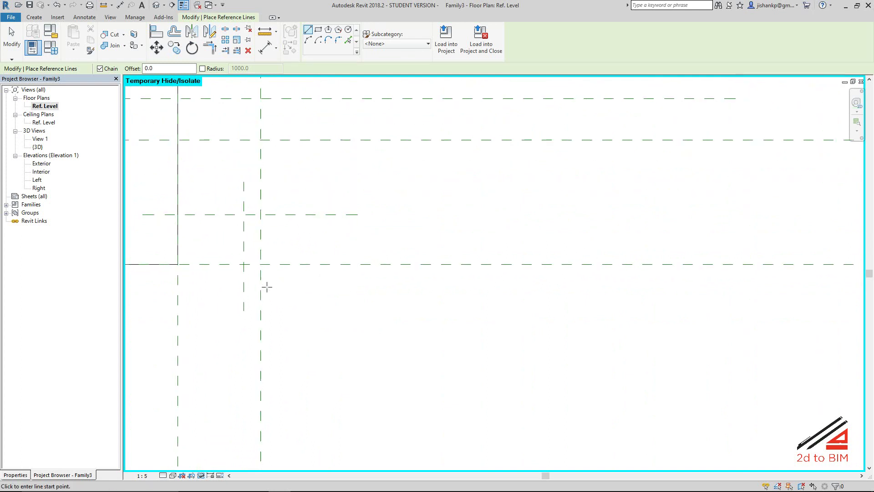
pyautogui.scroll(2, 247, 268)
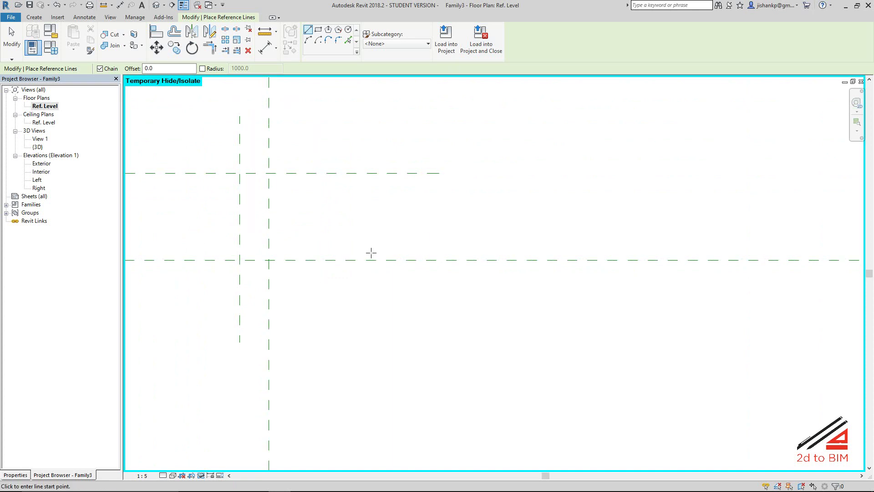
pyautogui.click(240, 260)
pyautogui.scroll(-3, 365, 341)
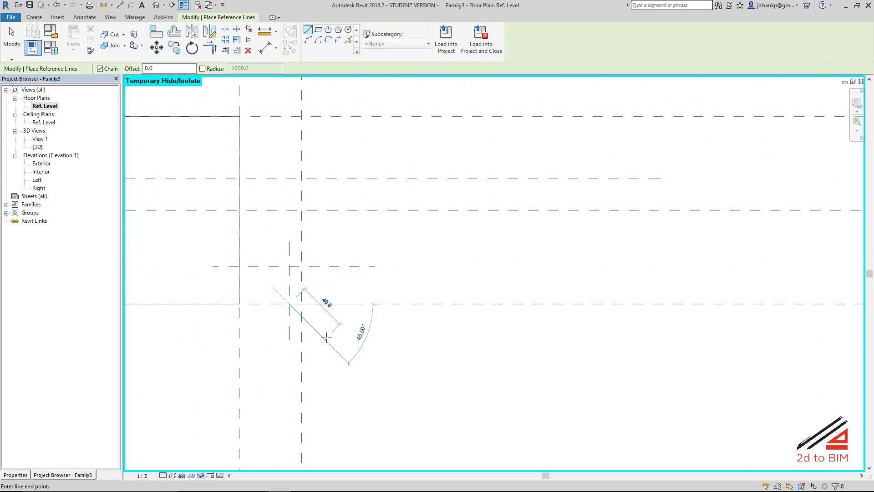
pyautogui.click(451, 428)
pyautogui.press('Escape')
pyautogui.press('Escape')
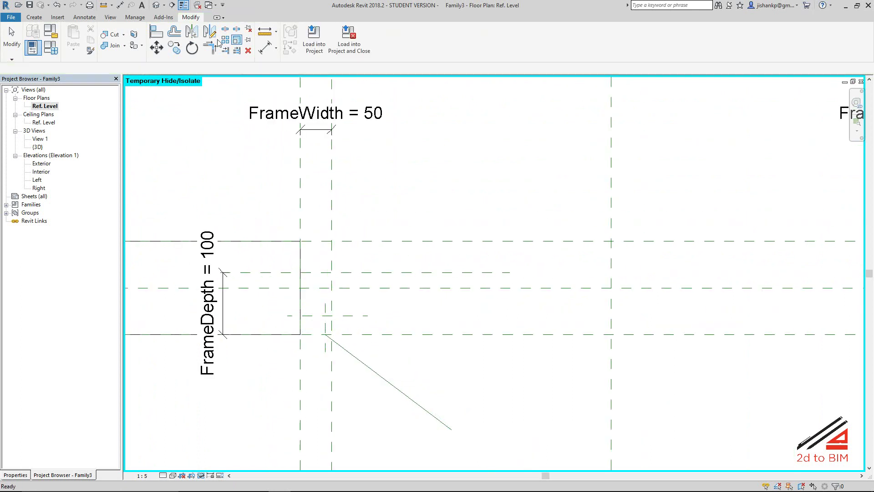
# Align and lock the diagonal line's end to the horizontal reference plane.
pyautogui.click(156, 32)
pyautogui.scroll(2, 335, 339)
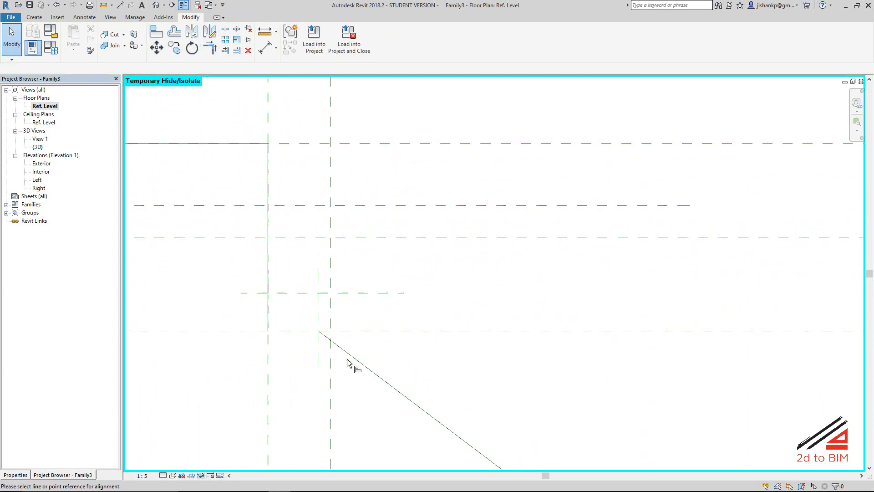
pyautogui.scroll(2, 360, 327)
pyautogui.click(362, 326)
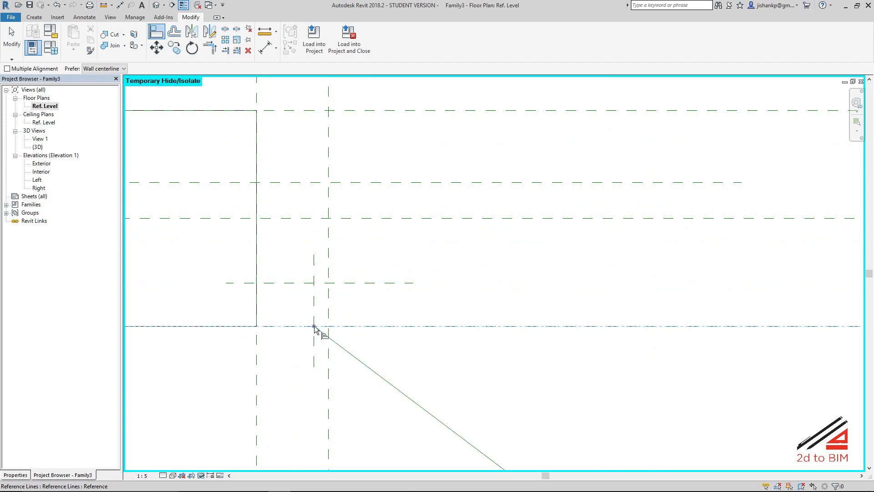
pyautogui.click(478, 342)
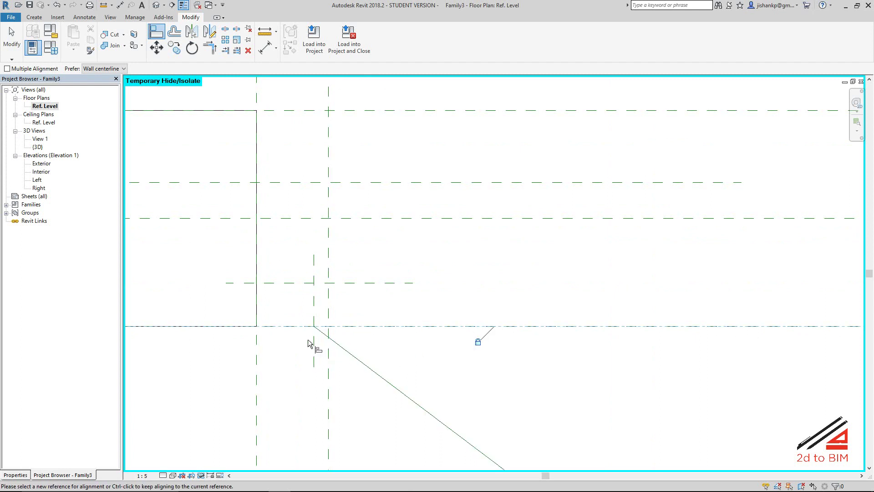
pyautogui.press('Escape')
pyautogui.scroll(-2, 337, 275)
# Make the panel line's 255 length dimension permanent and label it PanelWidth (920).
pyautogui.click(401, 357)
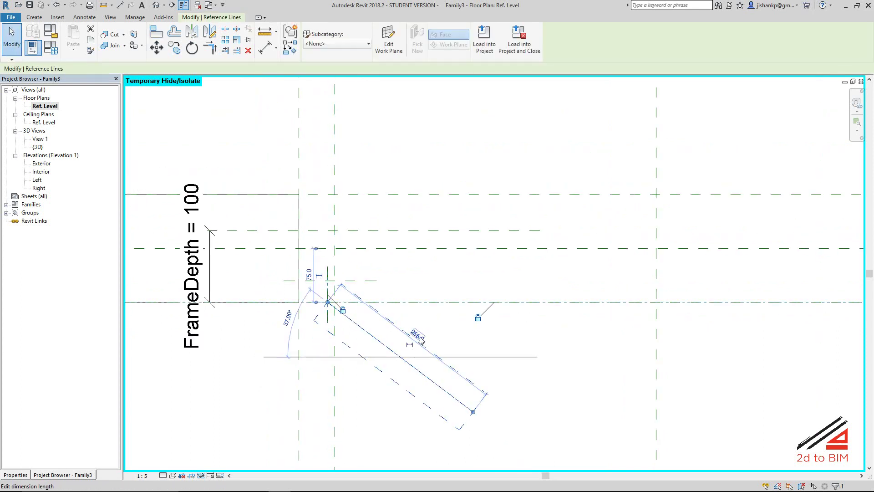
pyautogui.click(410, 346)
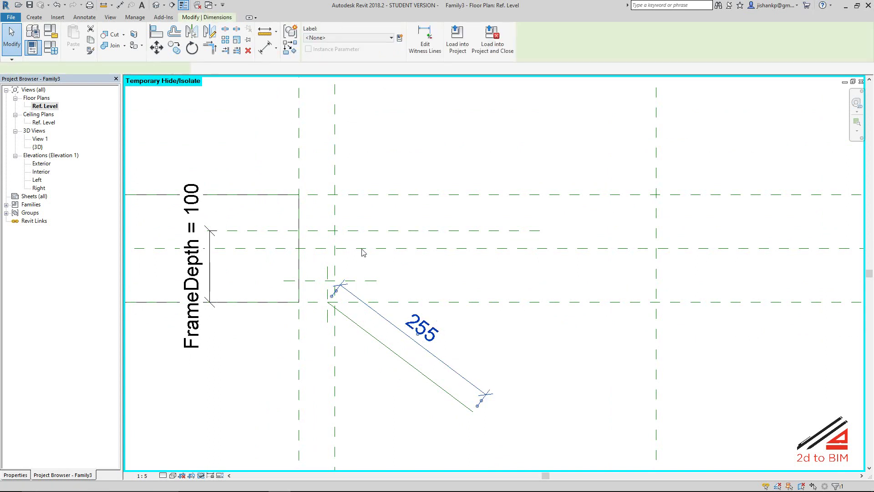
pyautogui.click(364, 42)
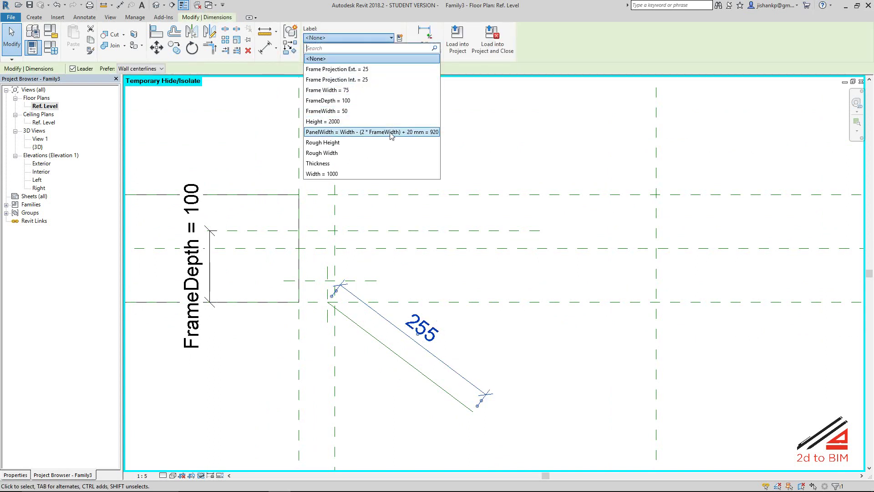
pyautogui.click(386, 168)
pyautogui.scroll(-2, 389, 217)
pyautogui.press('Escape')
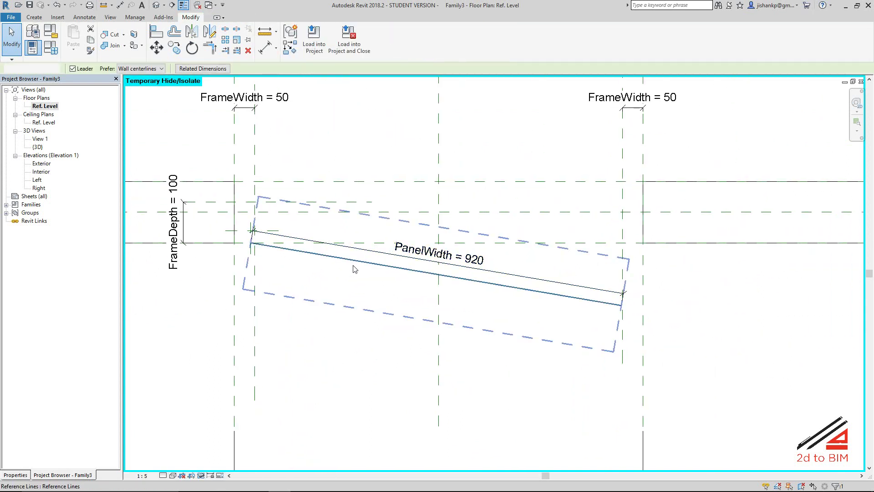
pyautogui.scroll(2, 412, 290)
pyautogui.scroll(-1, 406, 284)
pyautogui.moveTo(406, 282); pyautogui.dragTo(395, 295, button='middle')
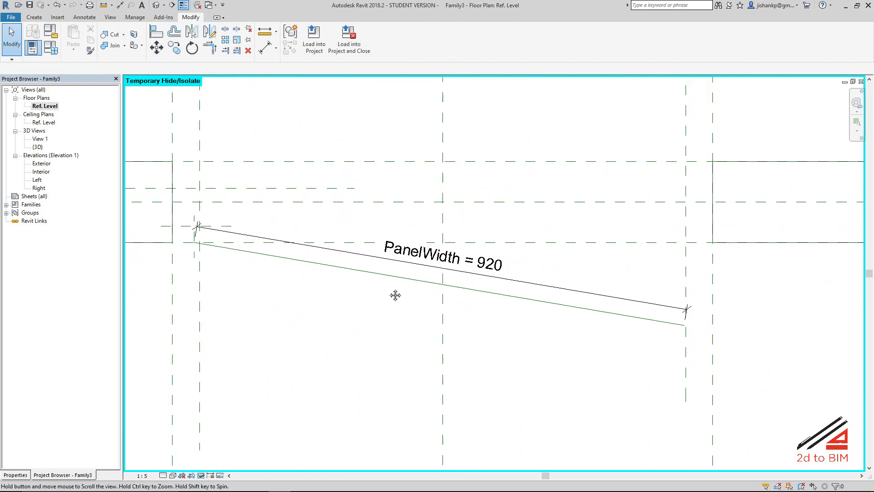
# Add a 9.60° angular dimension between the panel line and the wall line.
pyautogui.click(277, 49)
pyautogui.click(290, 85)
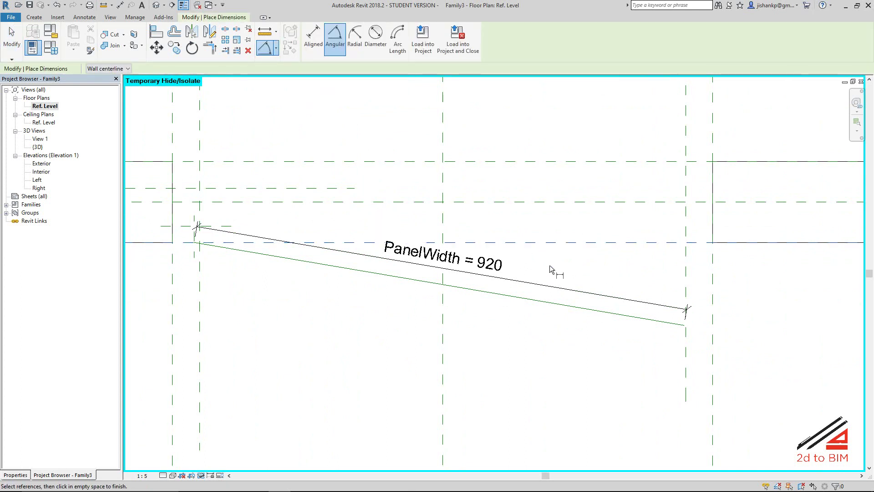
pyautogui.click(544, 300)
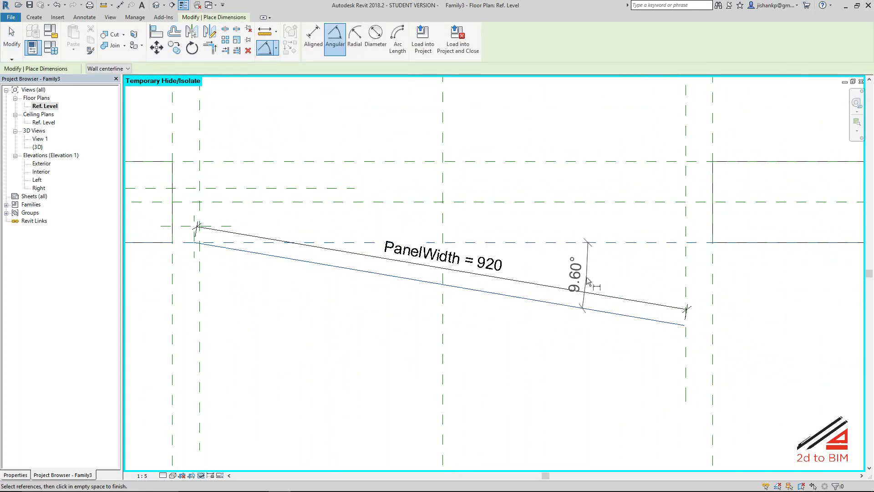
pyautogui.click(594, 273)
pyautogui.press('Escape')
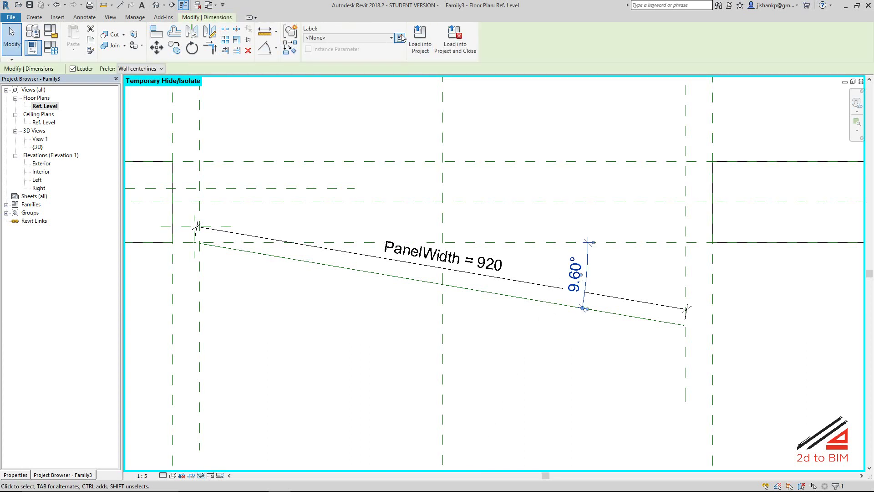
# Label the angle dimension with a new SwingAngle instance parameter.
pyautogui.click(399, 37)
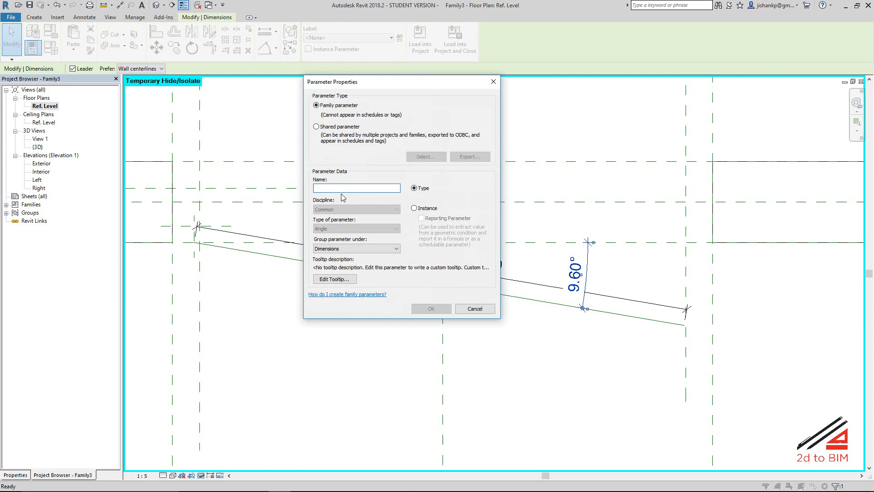
pyautogui.write('SwingAn')
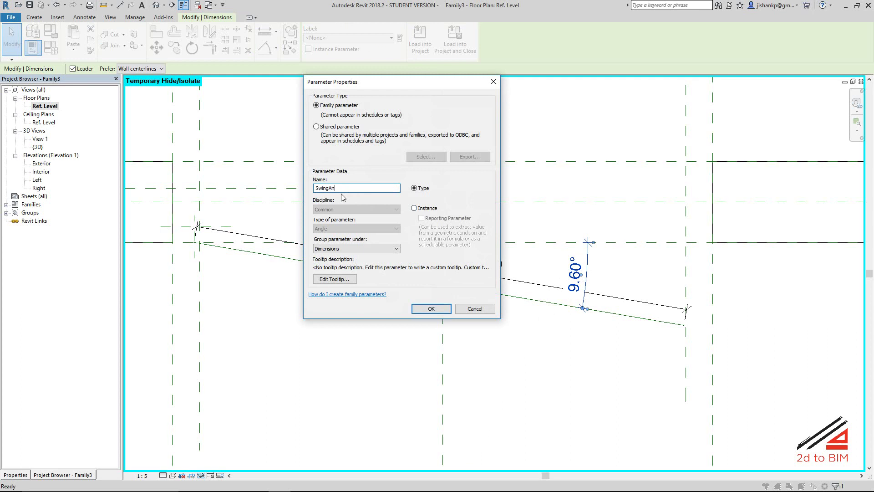
pyautogui.write('gle')
pyautogui.click(414, 209)
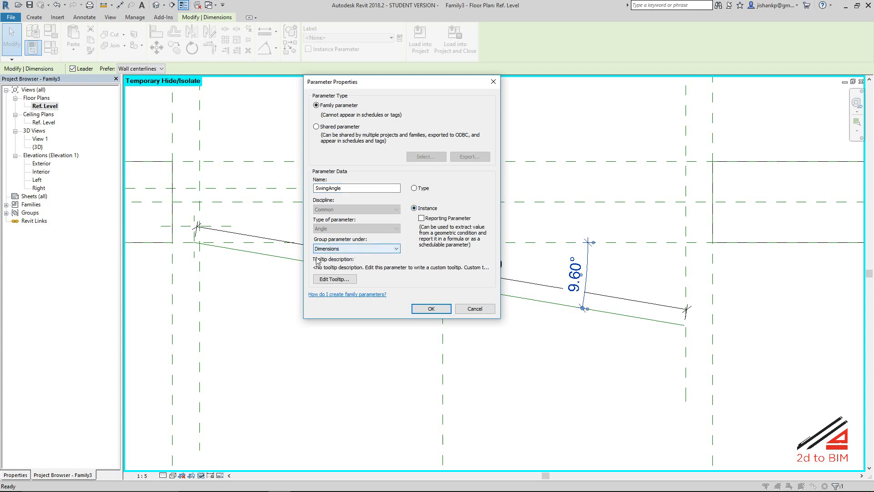
pyautogui.click(431, 308)
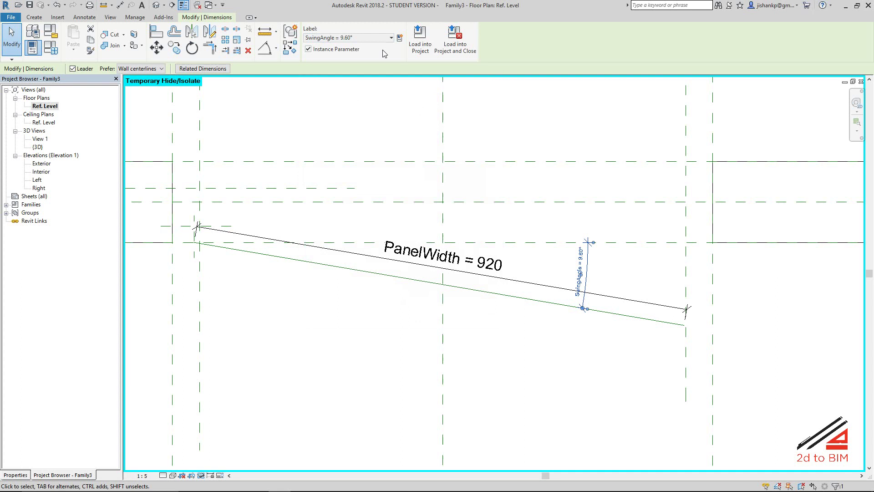
pyautogui.click(50, 47)
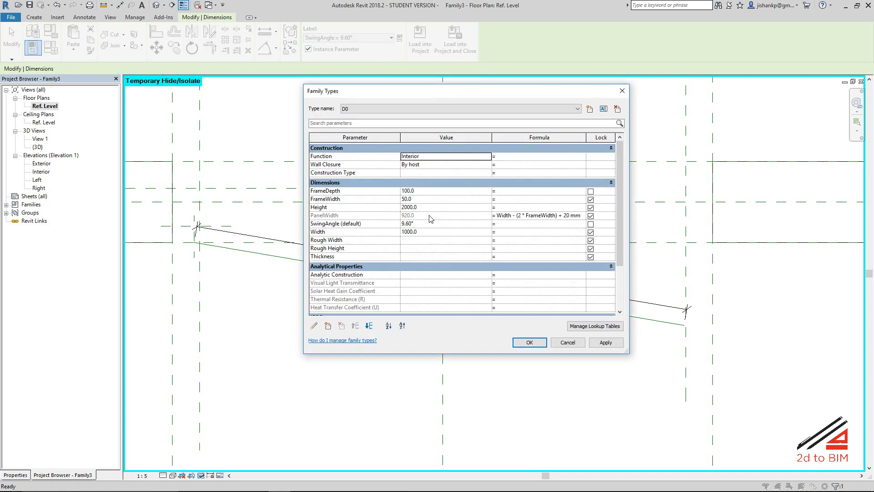
# Set SwingAngle to 45 and check the swung panel in plan.
pyautogui.click(424, 224)
pyautogui.write('45')
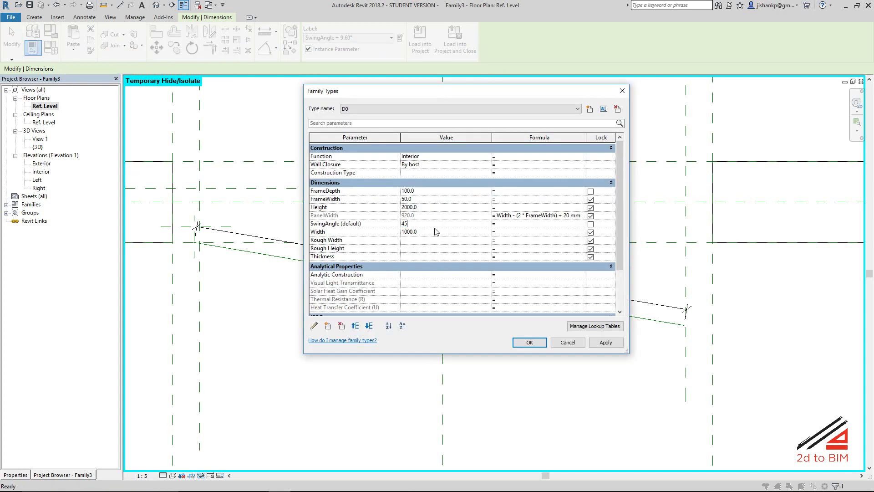
pyautogui.click(524, 342)
pyautogui.scroll(-2, 585, 240)
pyautogui.moveTo(362, 394); pyautogui.dragTo(325, 266, button='middle')
pyautogui.moveTo(279, 224); pyautogui.dragTo(391, 341, button='middle')
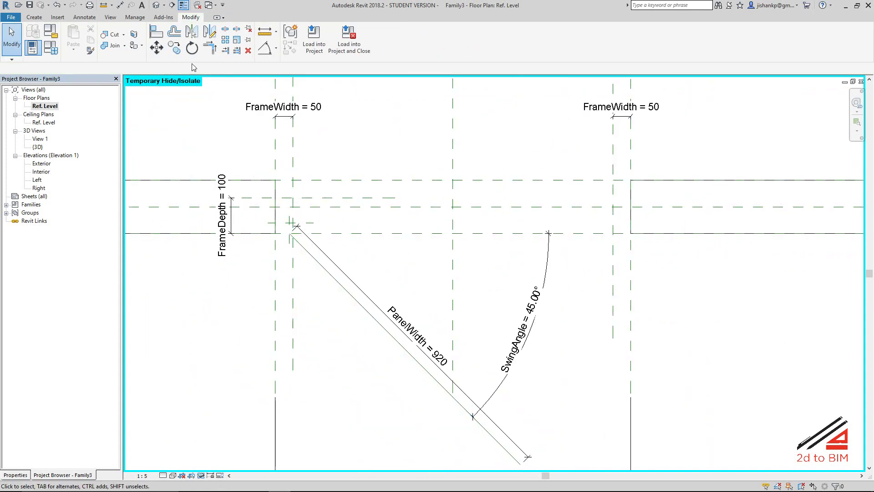
# Flex SwingAngle to 180 and apply.
pyautogui.click(54, 51)
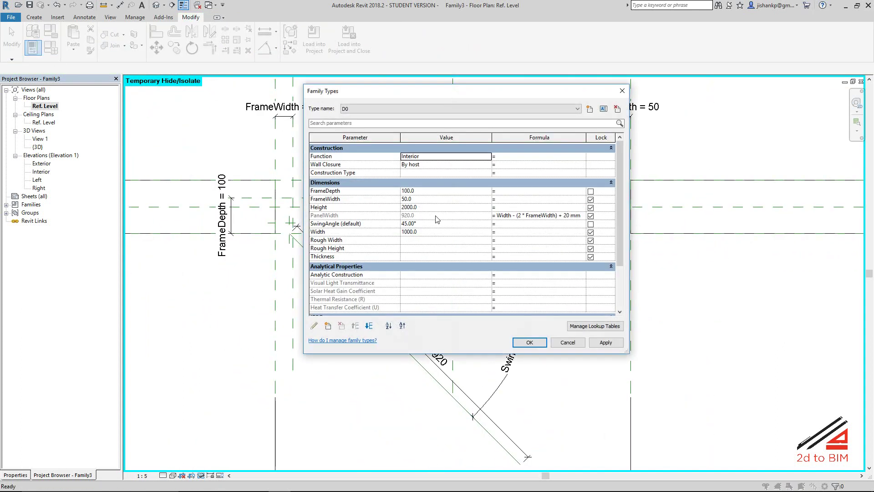
pyautogui.click(434, 223)
pyautogui.write('180')
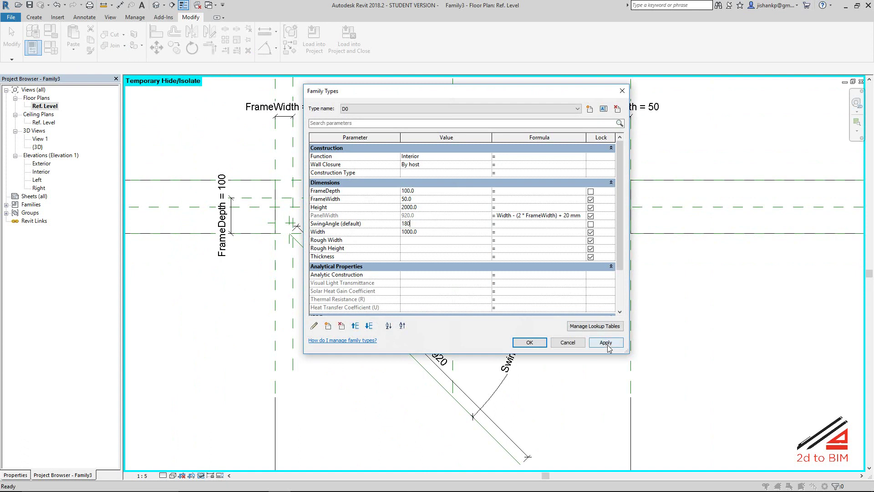
pyautogui.click(606, 342)
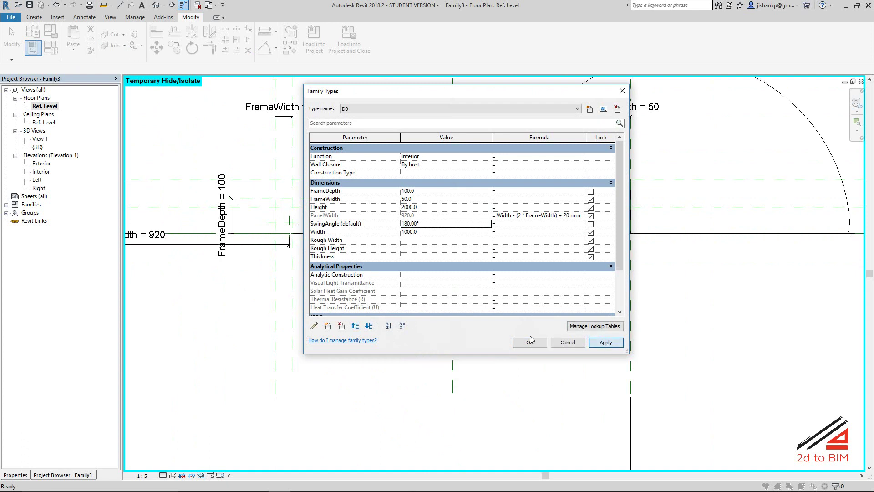
# Flex SwingAngle to 90 and check the panel in plan.
pyautogui.moveTo(454, 87); pyautogui.dragTo(582, 133)
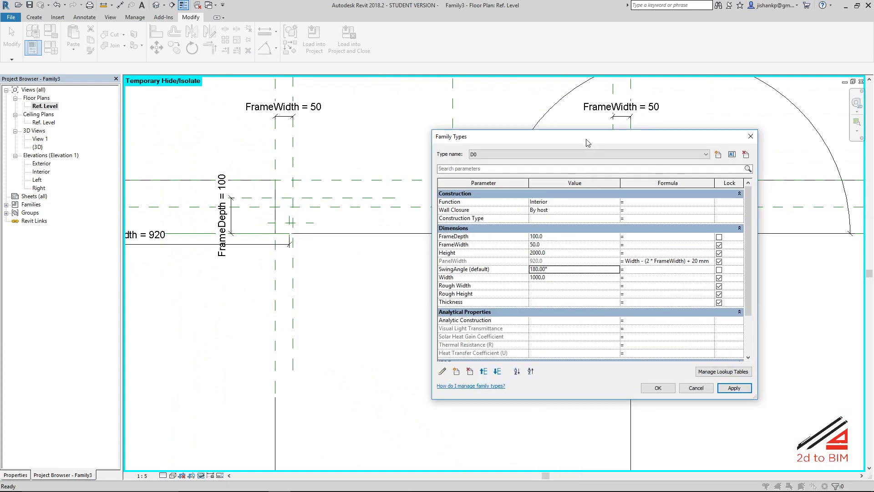
pyautogui.click(561, 269)
pyautogui.write('90')
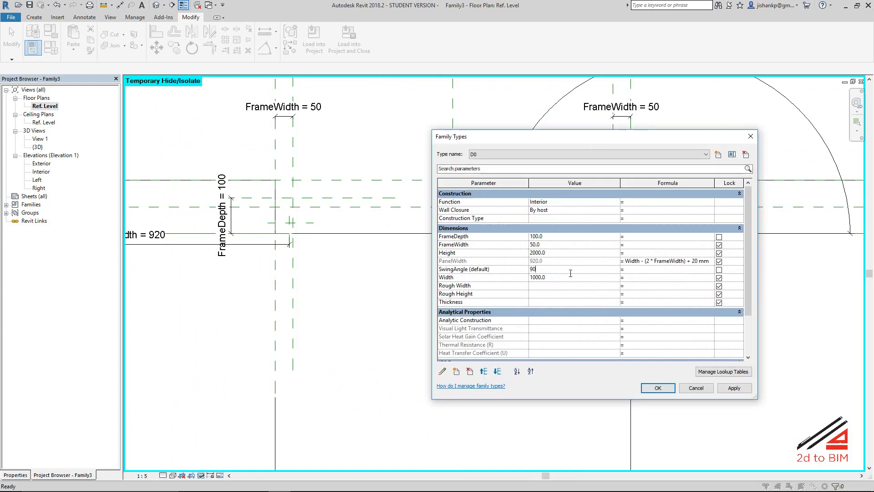
pyautogui.click(658, 388)
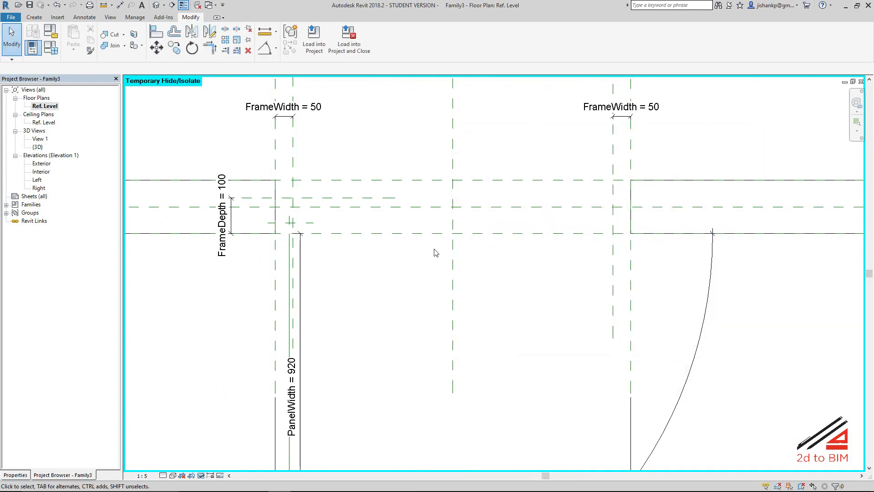
pyautogui.scroll(-2, 433, 250)
pyautogui.moveTo(433, 250); pyautogui.dragTo(383, 211, button='middle')
pyautogui.scroll(2, 382, 210)
pyautogui.scroll(1, 367, 217)
pyautogui.moveTo(371, 262); pyautogui.dragTo(381, 310, button='middle')
# Set SwingAngle back to 45 and select the panel reference line.
pyautogui.click(50, 31)
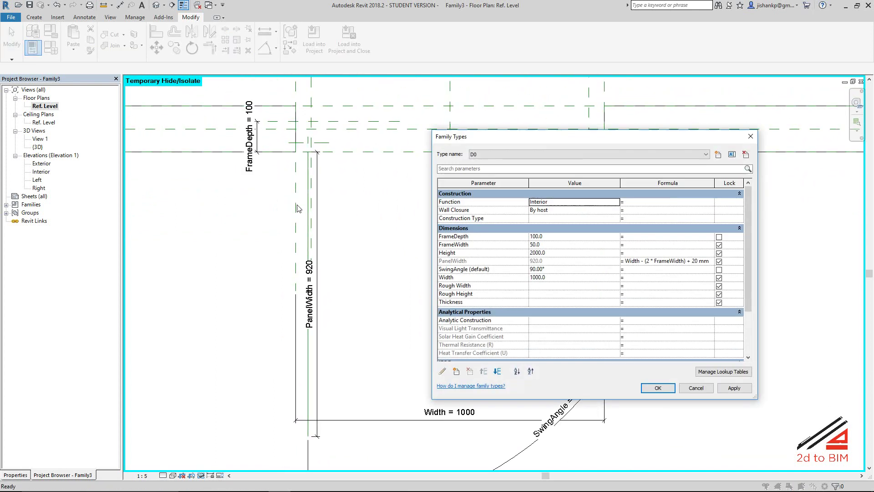
pyautogui.moveTo(501, 137); pyautogui.dragTo(388, 113)
pyautogui.click(444, 246)
pyautogui.doubleClick(443, 247)
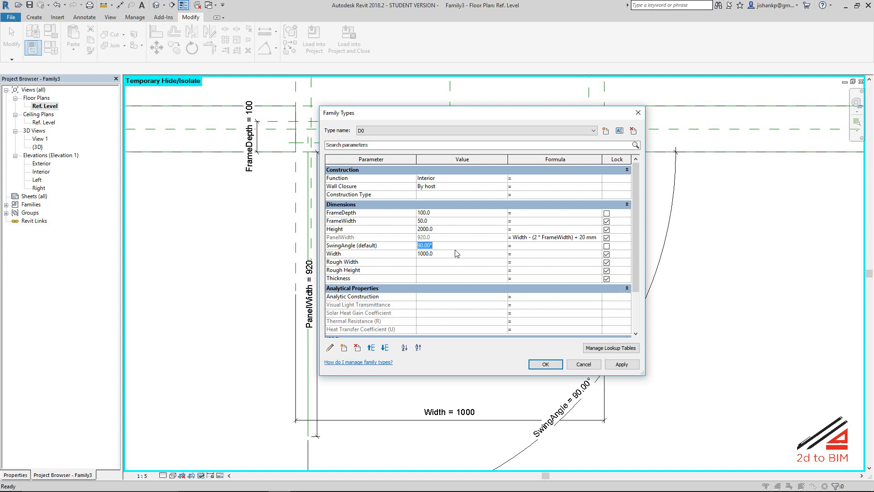
pyautogui.write('45')
pyautogui.click(545, 364)
pyautogui.scroll(2, 296, 171)
pyautogui.scroll(-2, 273, 255)
pyautogui.click(318, 237)
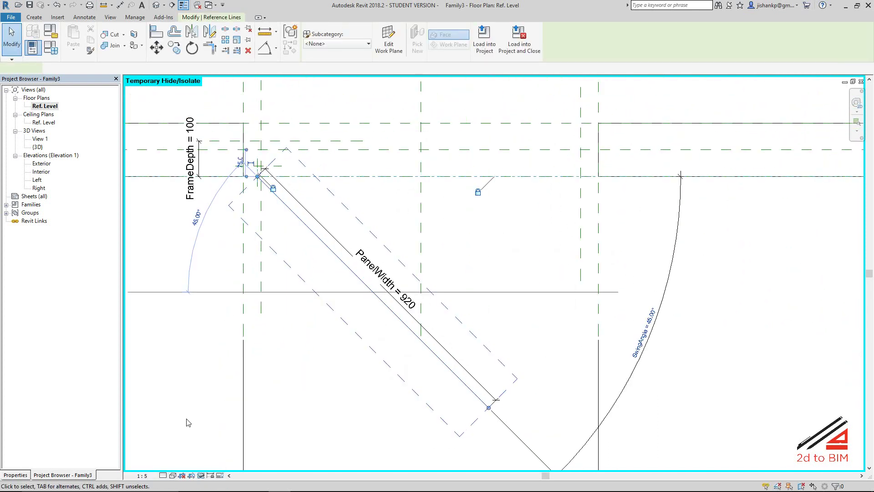
# Temporarily isolate the diagonal panel reference line in the view.
pyautogui.rightClick(192, 472)
pyautogui.click(218, 445)
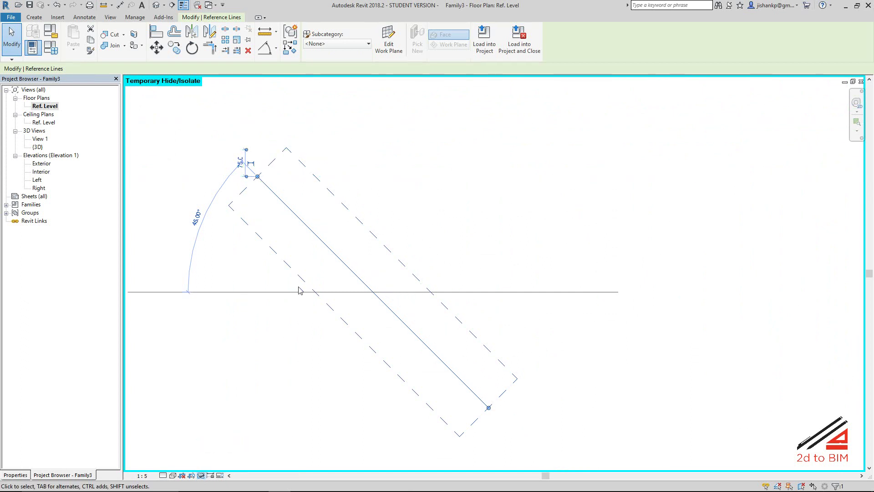
pyautogui.press('Escape')
pyautogui.scroll(2, 279, 181)
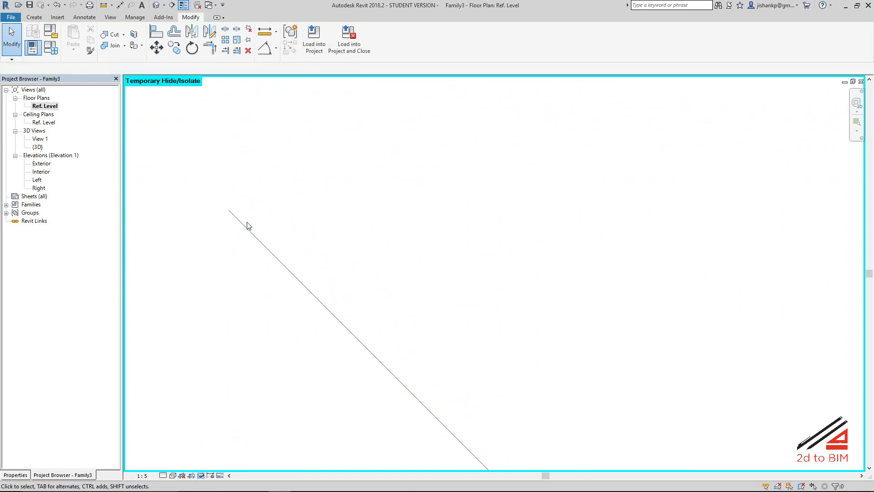
pyautogui.scroll(1, 297, 230)
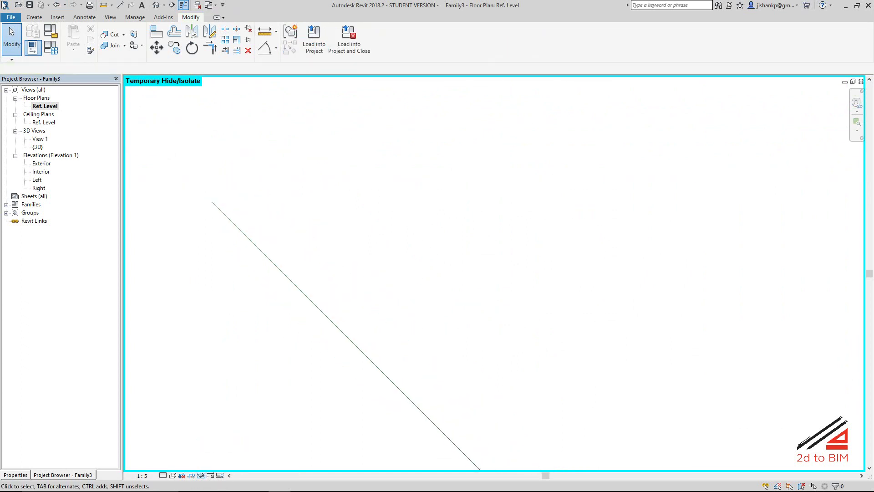
# Draw a 30-long short reference line at the panel line's end.
pyautogui.click(34, 17)
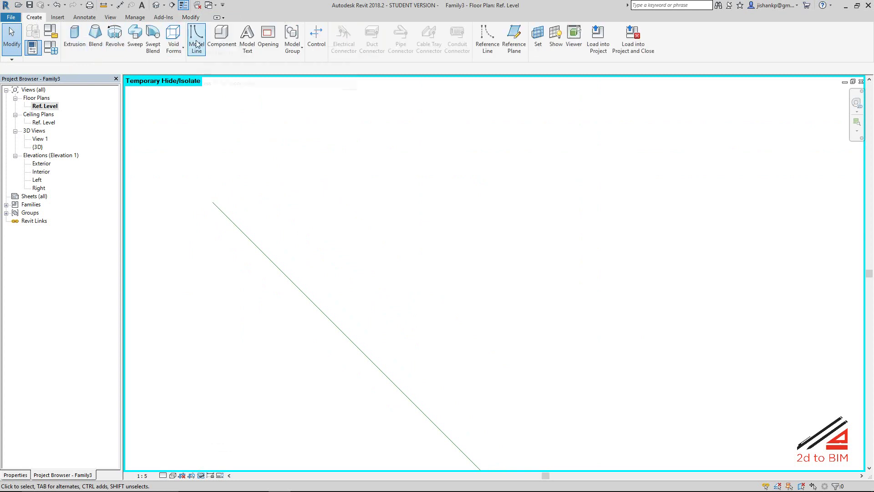
pyautogui.click(488, 39)
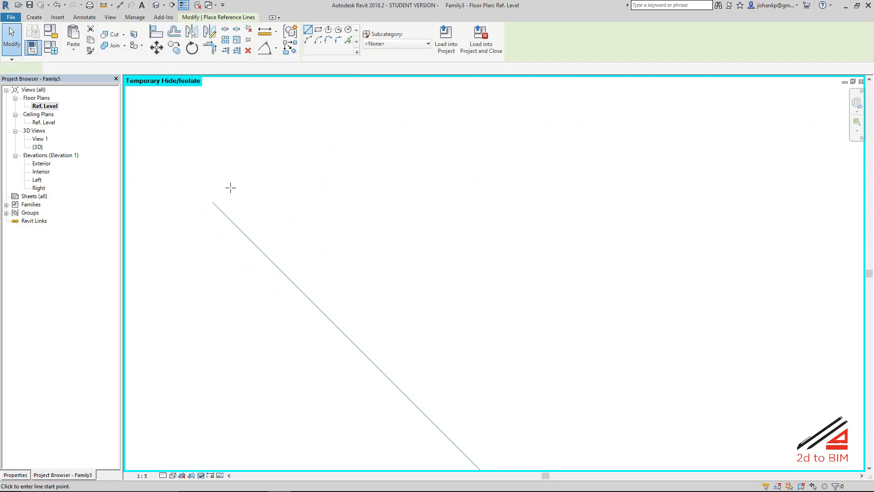
pyautogui.click(203, 210)
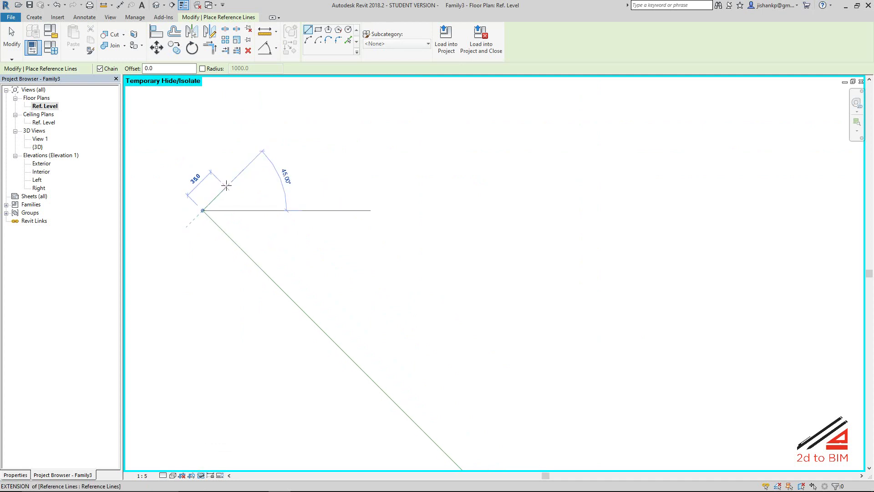
pyautogui.write('30')
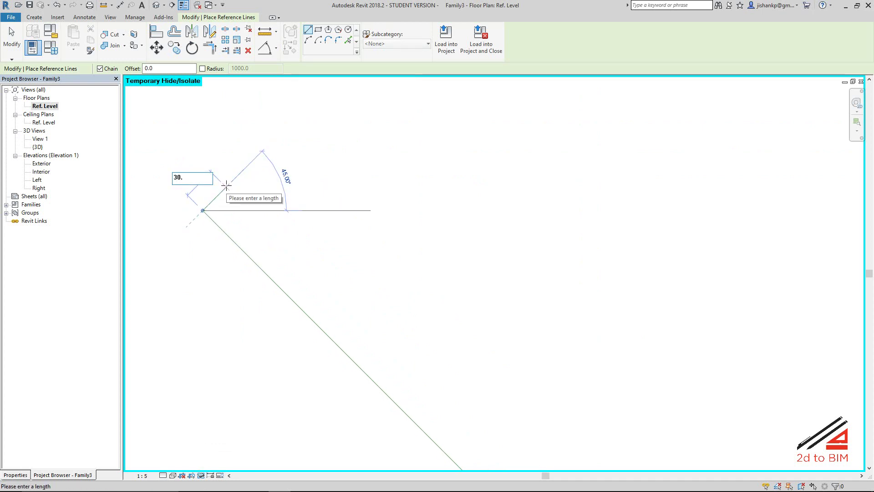
pyautogui.press('Return')
pyautogui.press('Escape')
pyautogui.scroll(-2, 519, 178)
pyautogui.press('Escape')
pyautogui.moveTo(343, 236); pyautogui.dragTo(278, 78, button='middle')
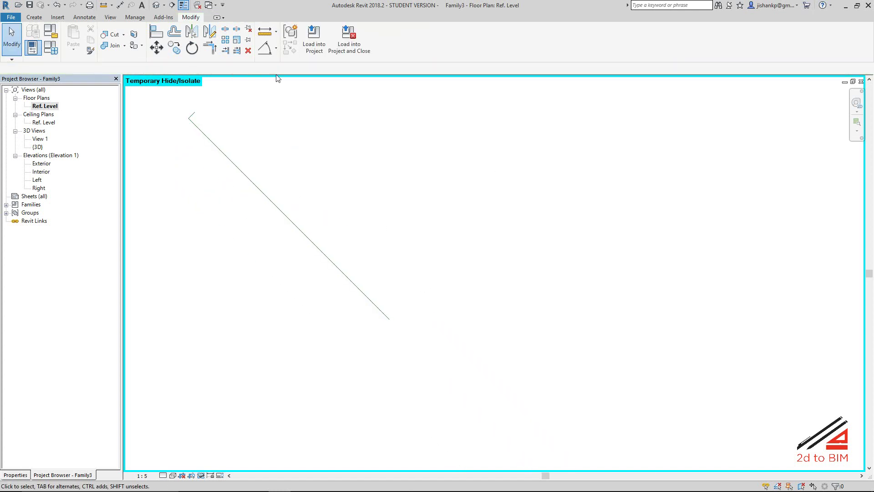
# Start an extra reference line at the diagonal's end and cancel it.
pyautogui.click(35, 16)
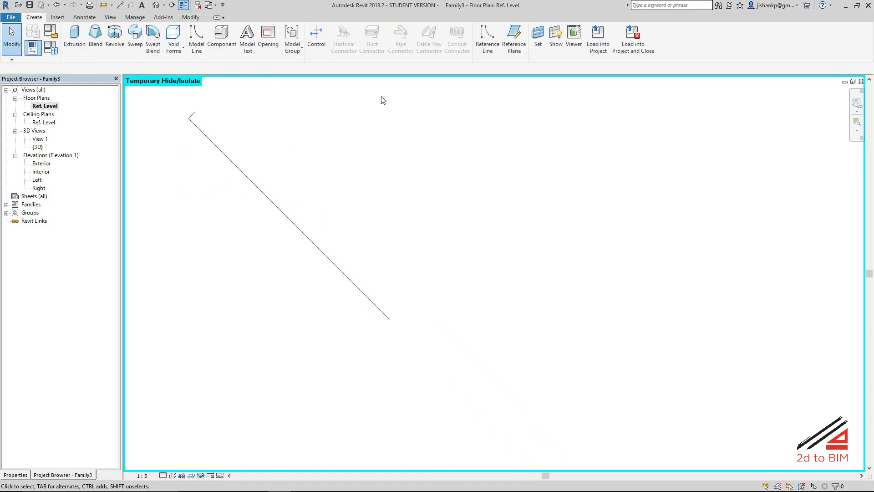
pyautogui.click(488, 46)
pyautogui.click(389, 319)
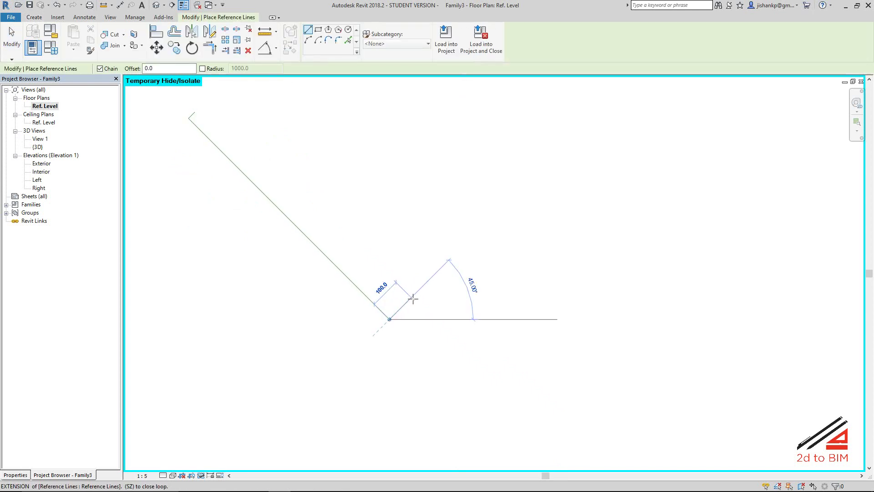
pyautogui.press('Escape')
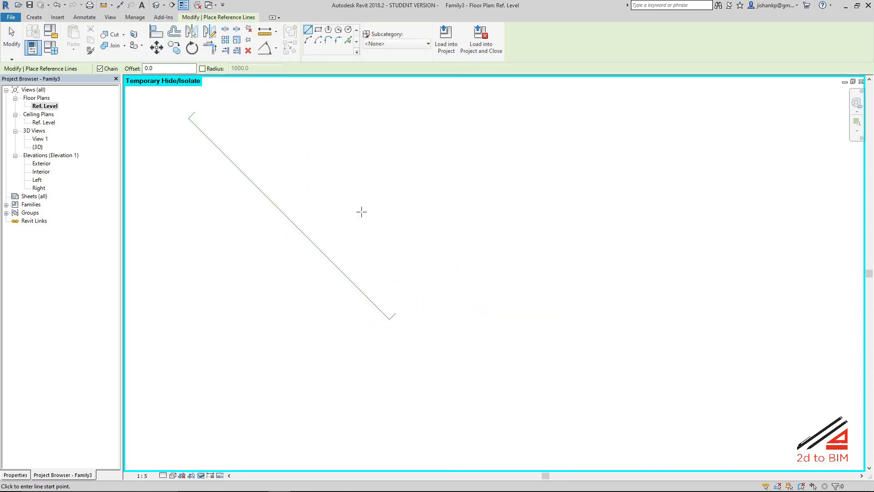
pyautogui.scroll(2, 211, 120)
pyautogui.press('Escape')
pyautogui.press('Escape')
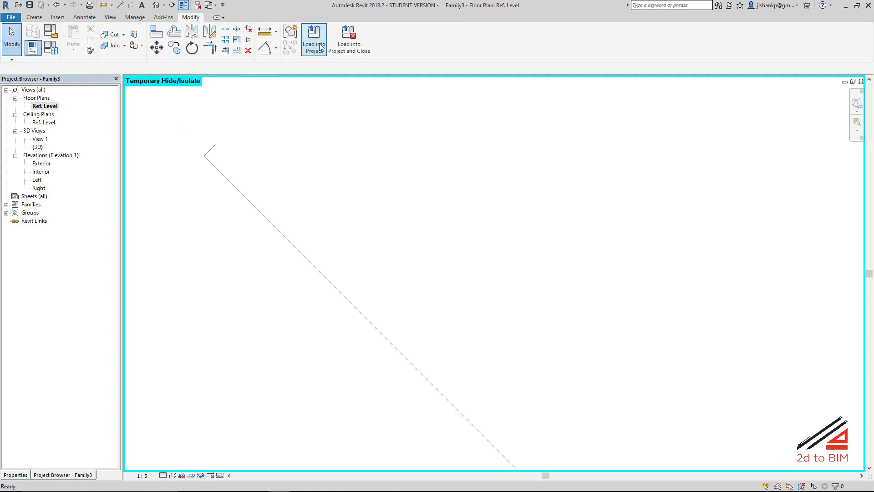
pyautogui.scroll(2, 291, 95)
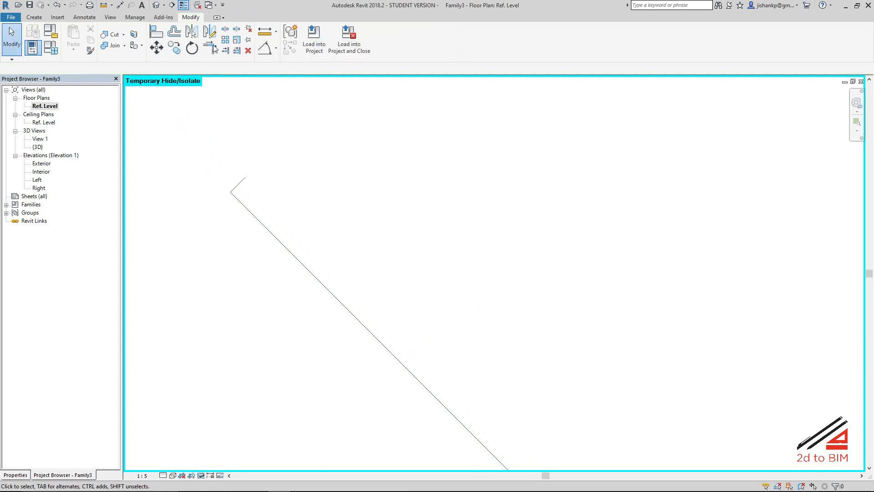
# Dimension both 30 end returns of the panel line with aligned dimensions.
pyautogui.click(276, 51)
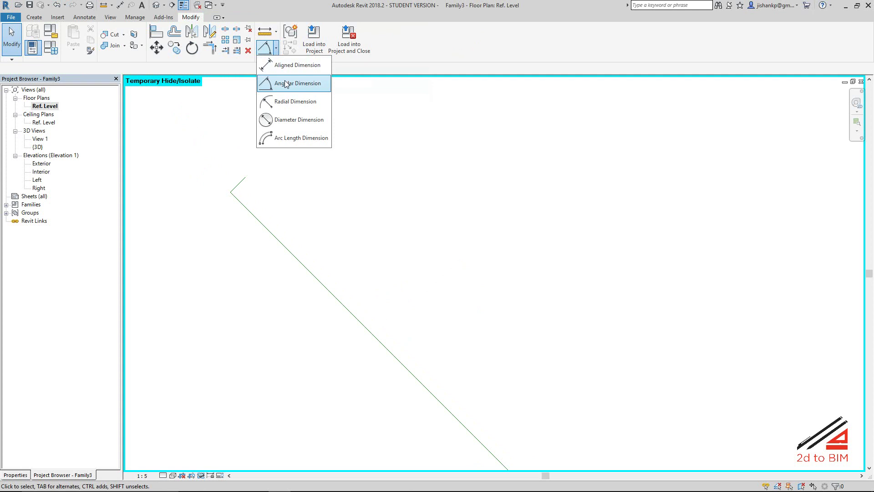
pyautogui.click(286, 65)
pyautogui.click(232, 195)
pyautogui.click(255, 167)
pyautogui.click(227, 159)
pyautogui.scroll(-3, 237, 173)
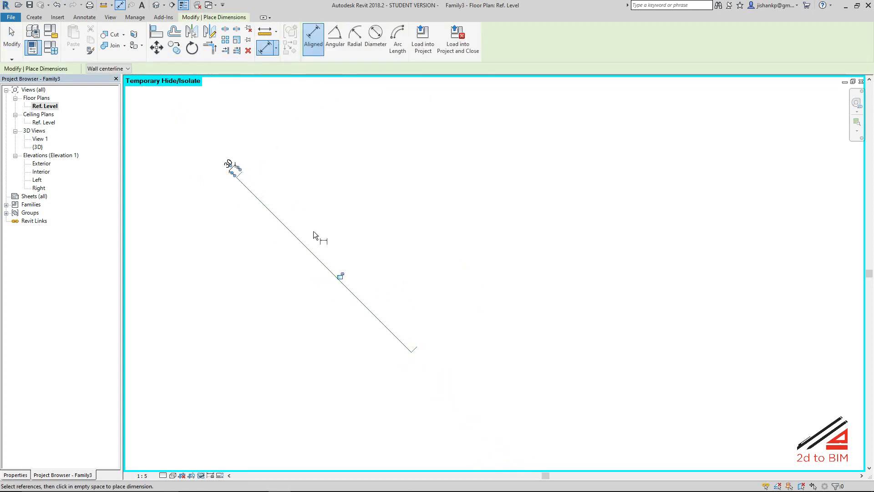
pyautogui.moveTo(468, 407); pyautogui.dragTo(295, 293, button='middle')
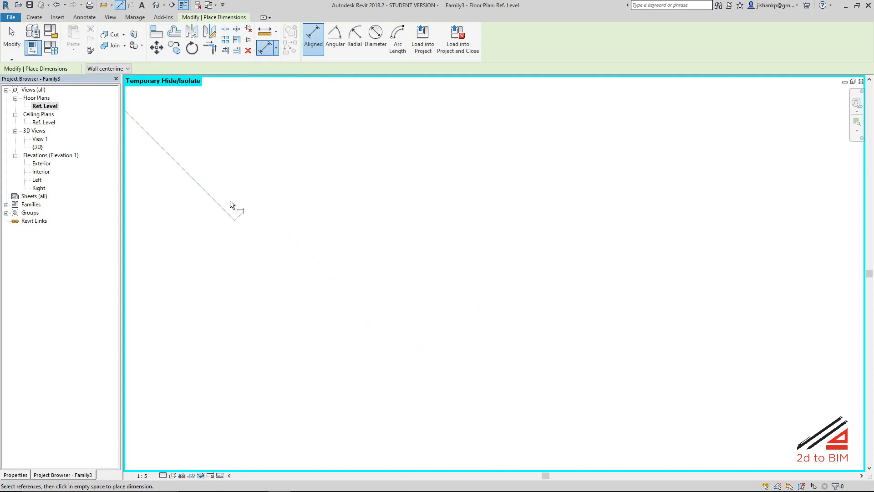
pyautogui.click(232, 225)
pyautogui.click(257, 217)
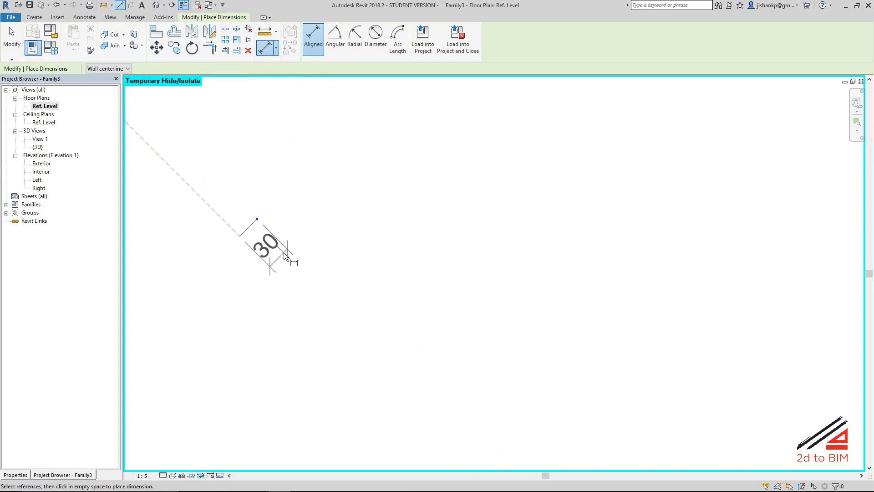
pyautogui.moveTo(293, 277); pyautogui.dragTo(339, 310, button='middle')
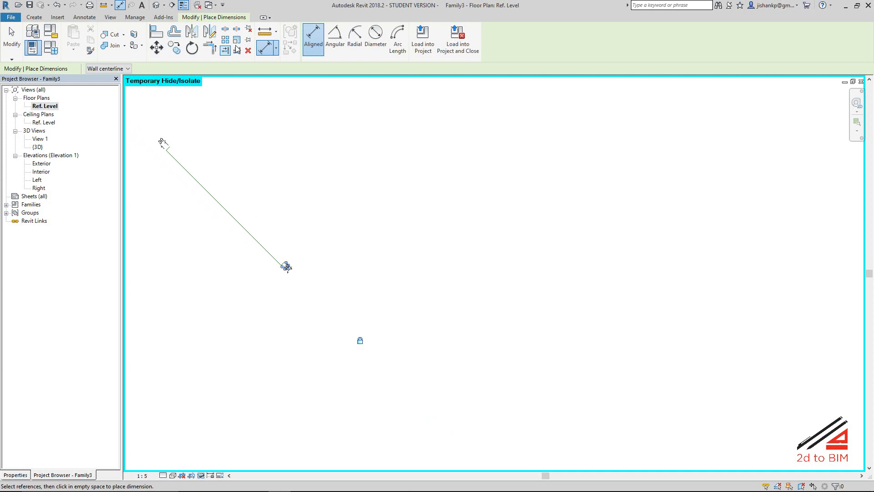
# Add 90.00° angular dimensions between the end returns and the panel line.
pyautogui.click(275, 47)
pyautogui.click(284, 86)
pyautogui.scroll(3, 161, 145)
pyautogui.scroll(3, 185, 166)
pyautogui.click(201, 174)
pyautogui.click(192, 146)
pyautogui.scroll(-3, 305, 174)
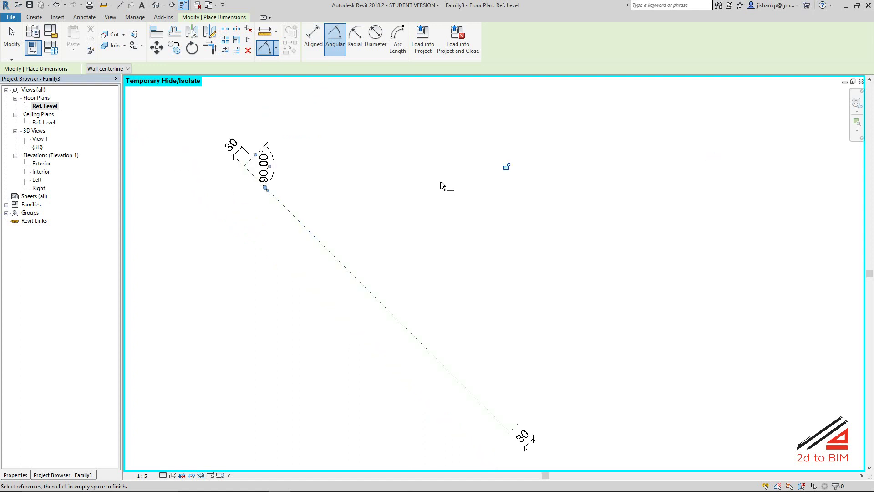
pyautogui.scroll(2, 220, 204)
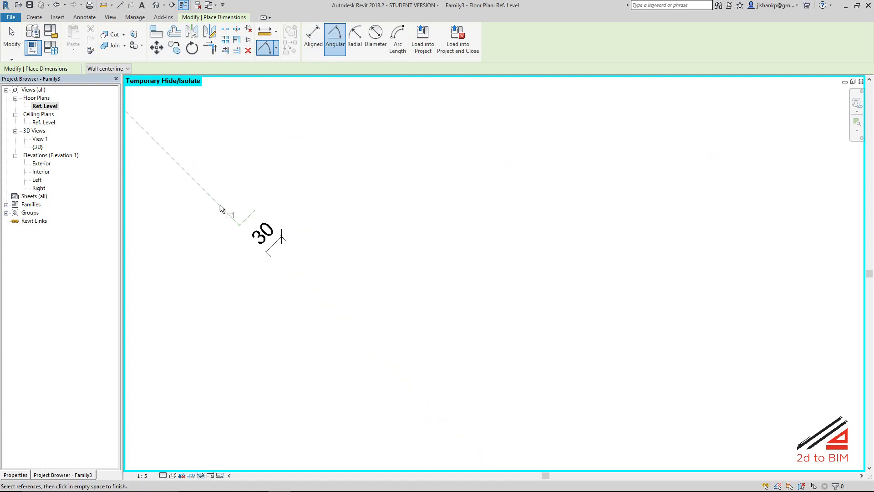
pyautogui.scroll(2, 228, 209)
pyautogui.scroll(-2, 263, 228)
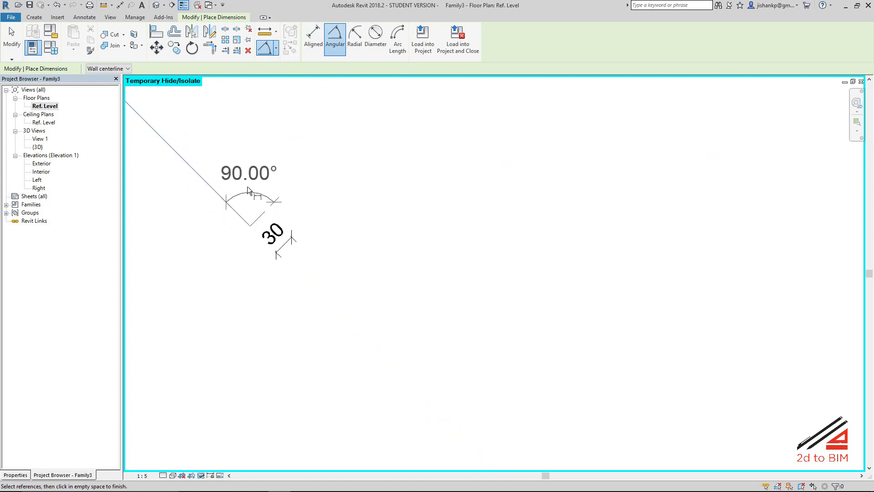
pyautogui.scroll(-3, 250, 176)
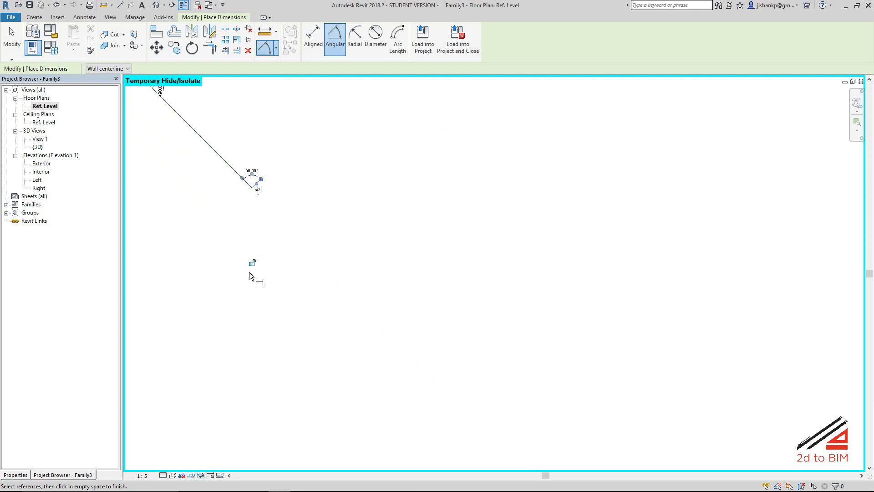
pyautogui.scroll(3, 204, 183)
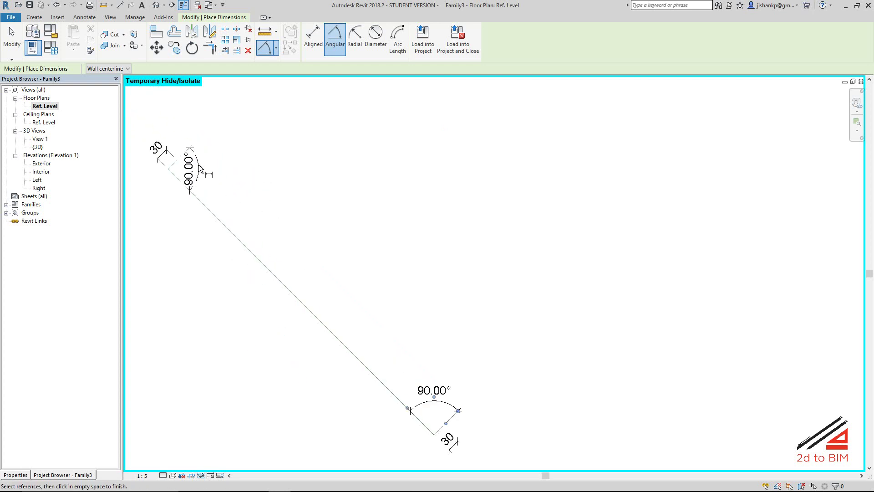
pyautogui.scroll(3, 146, 137)
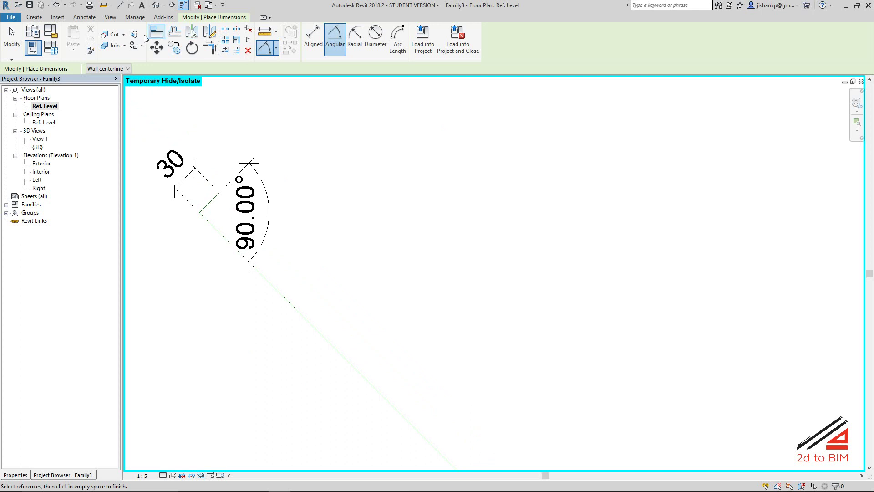
pyautogui.click(34, 17)
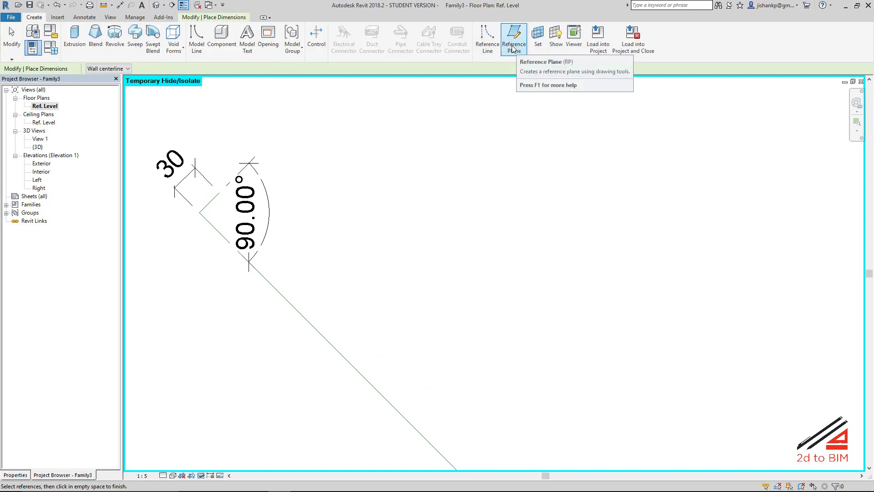
# Draw a second reference line from the upper return's end to the lower return's end, closing the panel outline.
pyautogui.click(487, 39)
pyautogui.scroll(2, 196, 218)
pyautogui.click(188, 230)
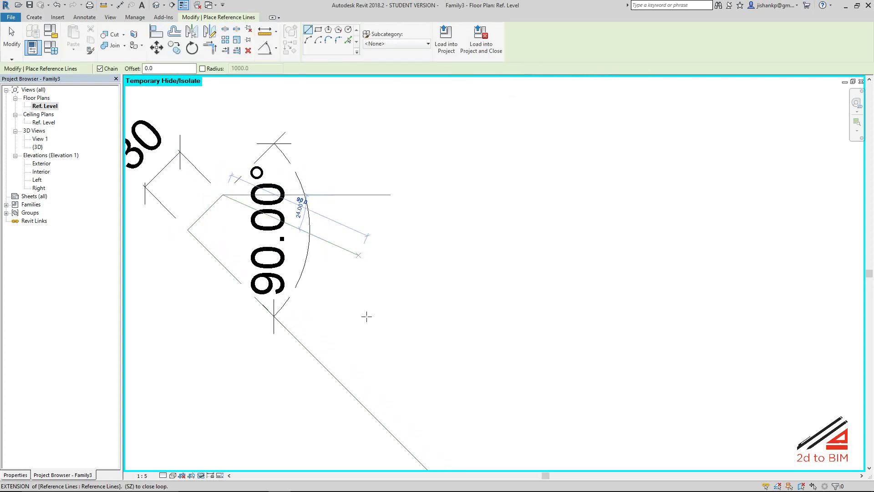
pyautogui.scroll(-5, 364, 314)
pyautogui.scroll(2, 478, 424)
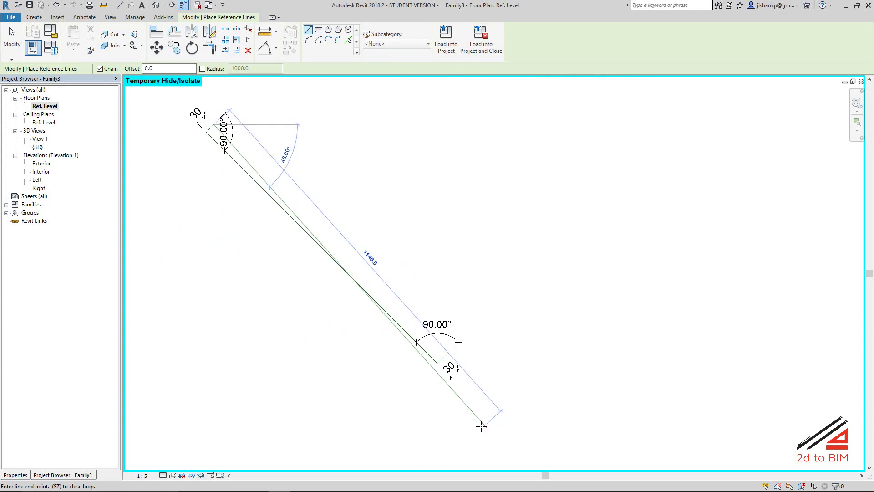
pyautogui.scroll(2, 449, 348)
pyautogui.scroll(2, 449, 348)
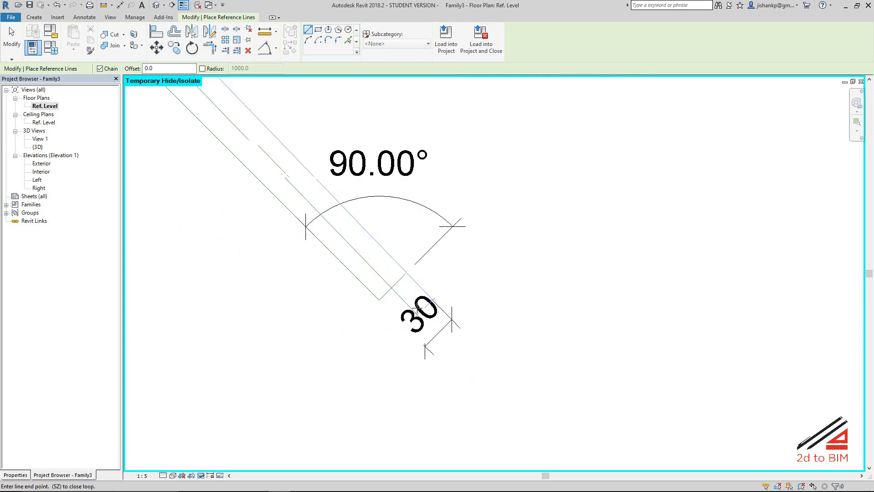
pyautogui.click(406, 273)
pyautogui.scroll(-3, 420, 253)
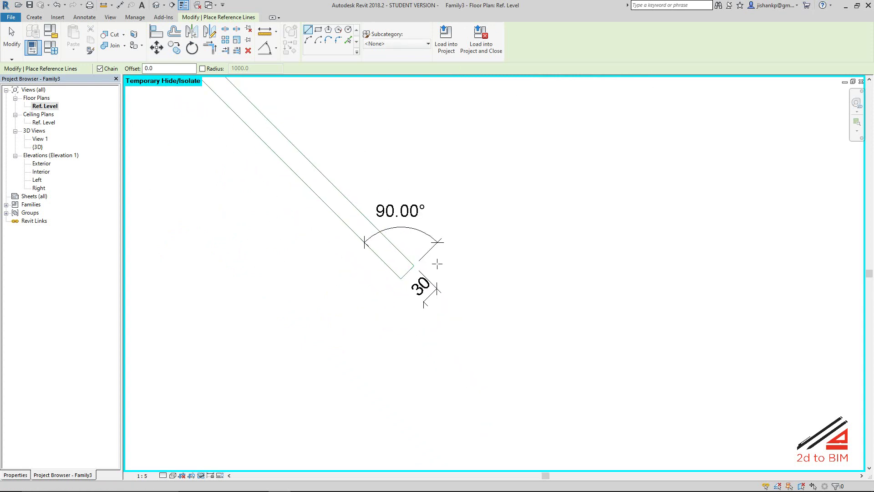
pyautogui.press('Escape')
pyautogui.press('Escape')
pyautogui.scroll(-2, 417, 285)
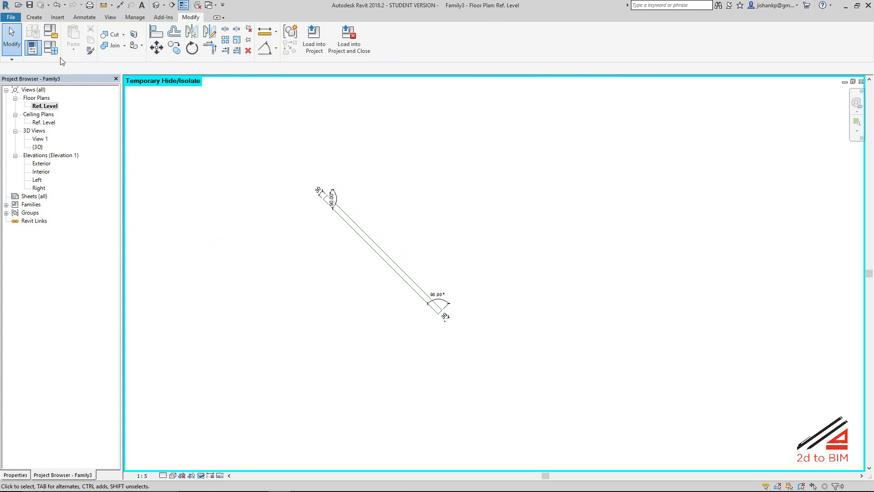
pyautogui.click(201, 475)
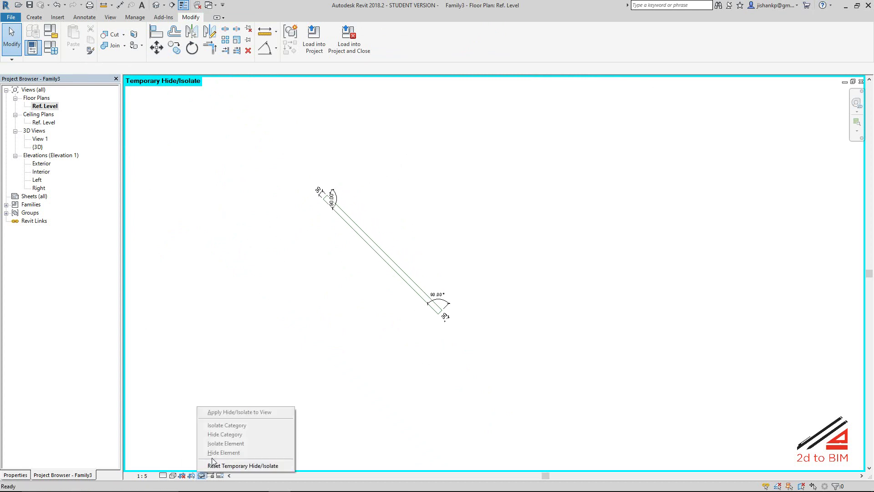
# Unhide all elements and set the door's SwingAngle to 0°.
pyautogui.click(243, 465)
pyautogui.moveTo(328, 286); pyautogui.dragTo(228, 323, button='middle')
pyautogui.click(50, 48)
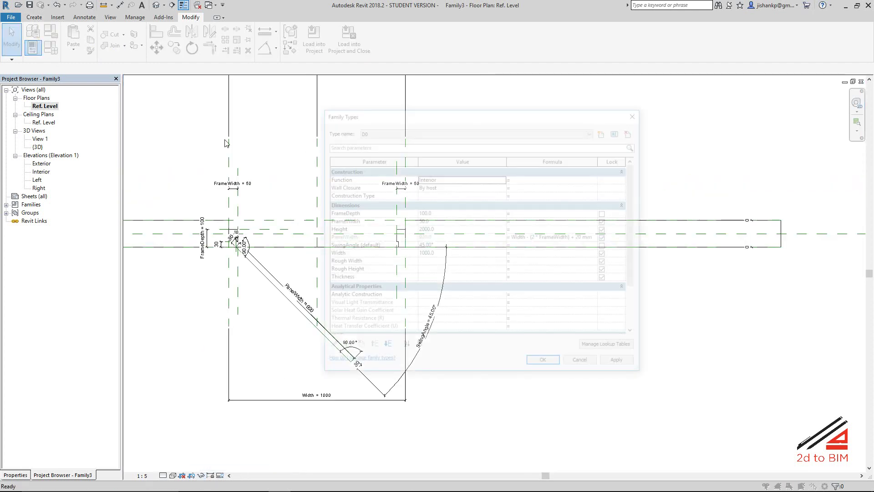
pyautogui.moveTo(452, 116); pyautogui.dragTo(492, 96)
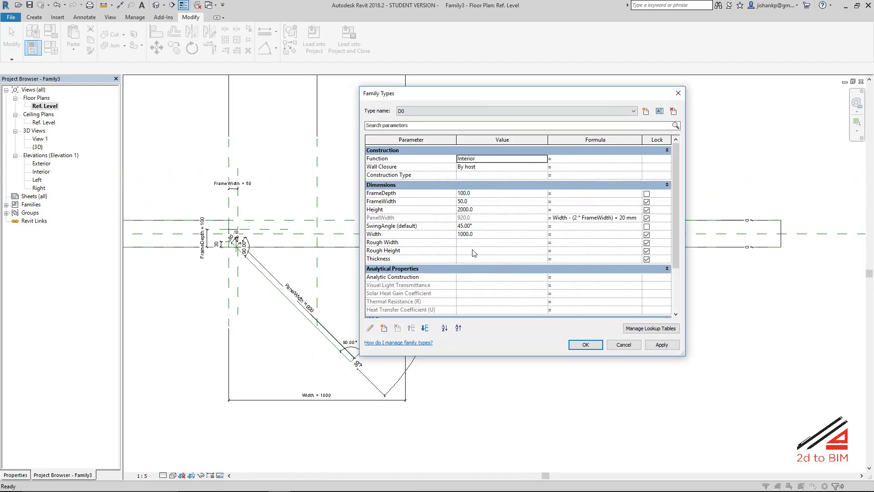
pyautogui.click(491, 230)
pyautogui.write('0')
pyautogui.click(585, 344)
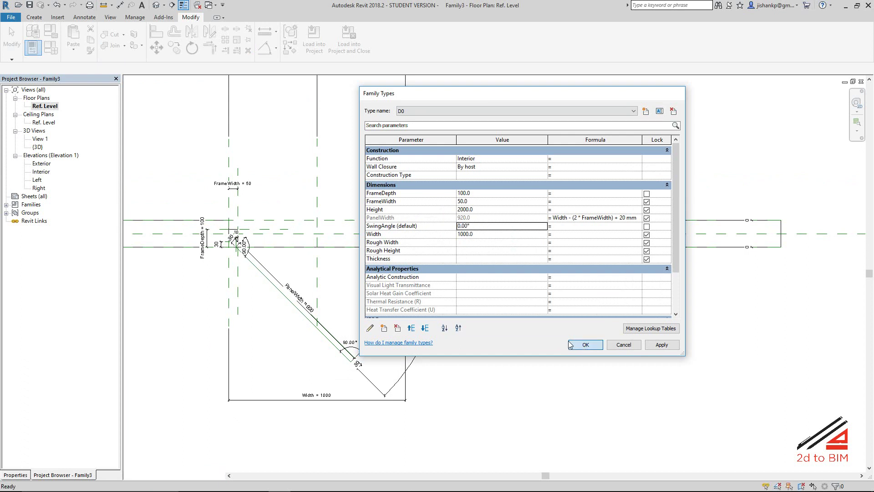
# Try SwingAngle values of 45°, 180° and then 90° on the door panel.
pyautogui.click(51, 47)
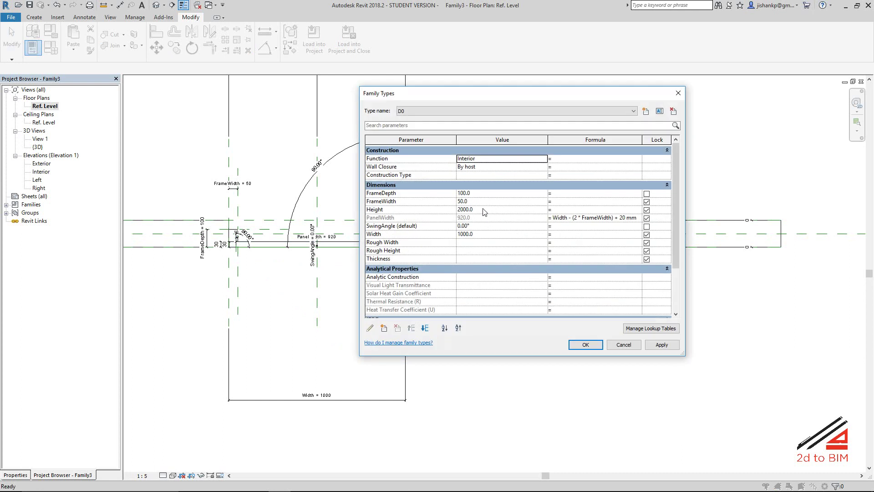
pyautogui.click(481, 226)
pyautogui.write('45')
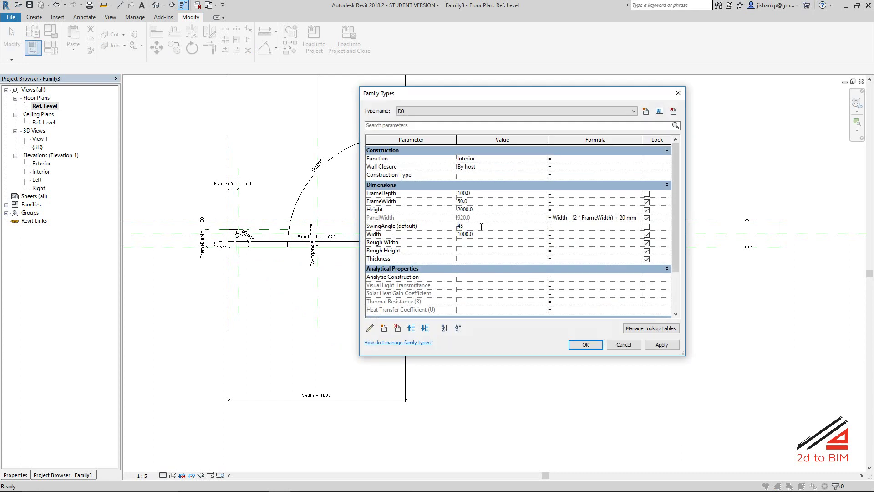
pyautogui.click(583, 345)
pyautogui.click(51, 48)
pyautogui.click(487, 225)
pyautogui.write('180.00')
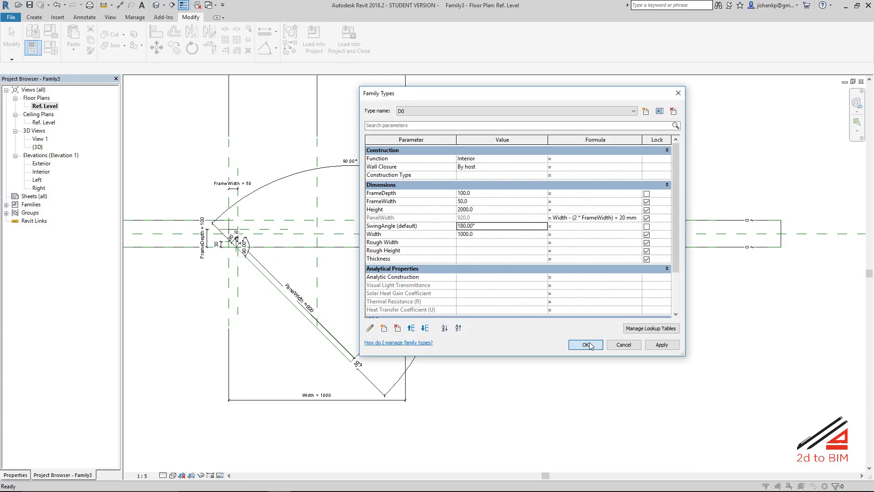
pyautogui.click(590, 342)
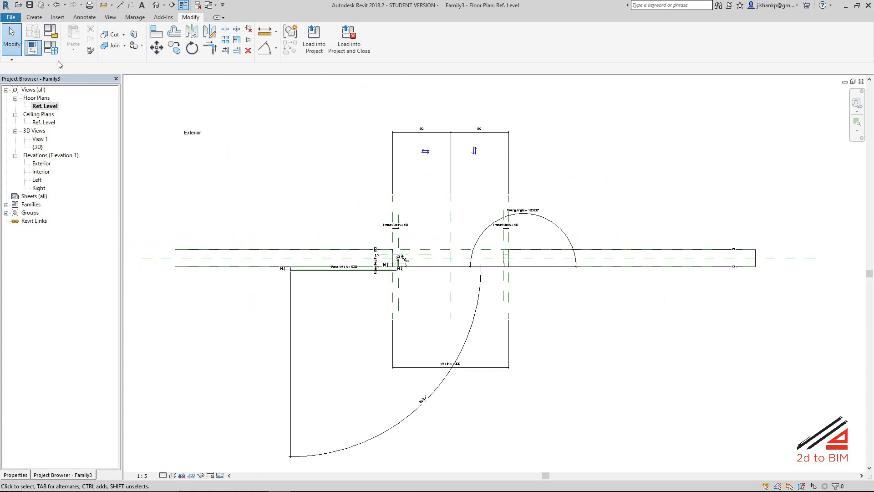
pyautogui.click(51, 47)
pyautogui.click(489, 225)
pyautogui.write('90')
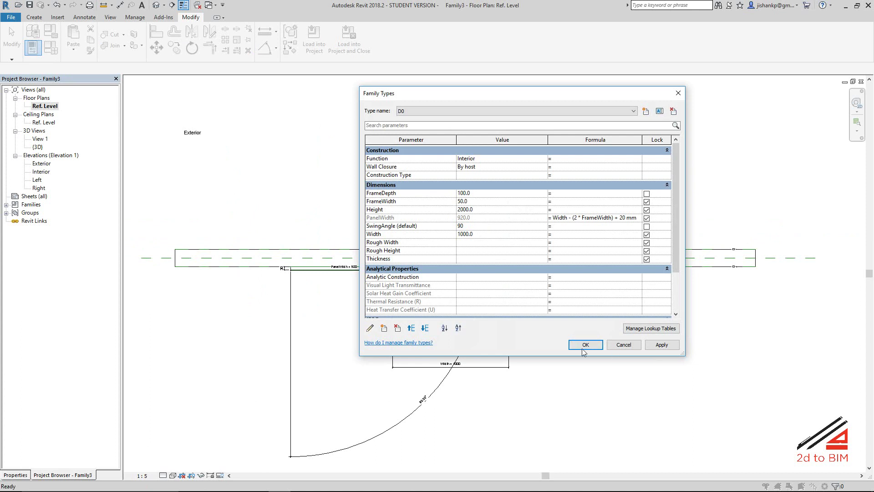
pyautogui.click(585, 345)
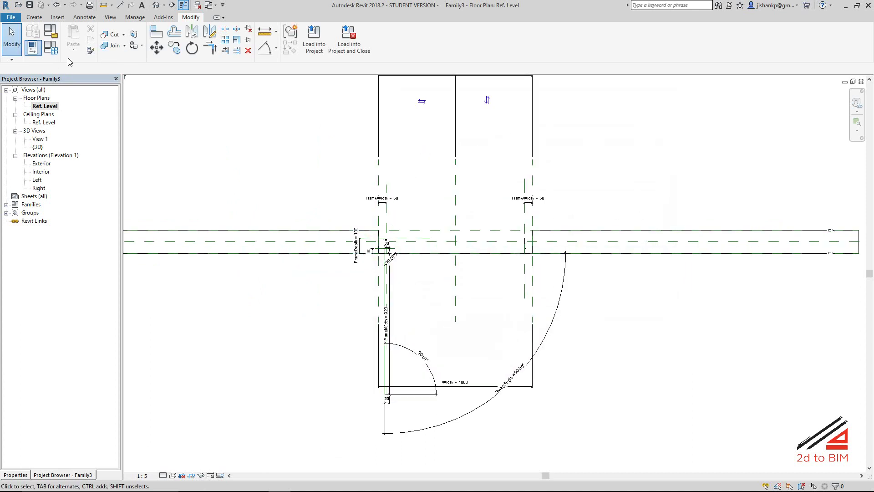
# Switch the door family to type D1.
pyautogui.click(51, 47)
pyautogui.click(463, 110)
pyautogui.click(455, 126)
pyautogui.click(585, 345)
pyautogui.scroll(4, 424, 276)
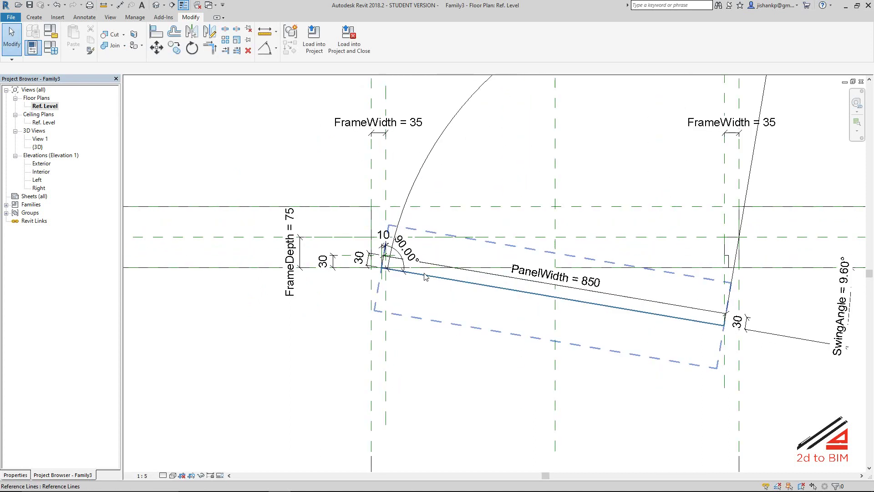
pyautogui.scroll(1, 424, 276)
# Set SwingAngle to 45° for the D1 door.
pyautogui.click(51, 47)
pyautogui.click(483, 227)
pyautogui.write('45')
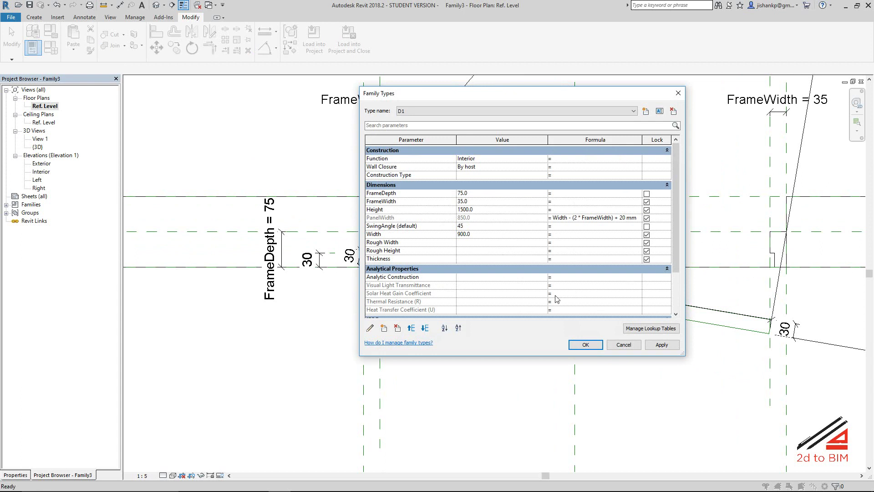
pyautogui.click(587, 345)
pyautogui.scroll(-4, 433, 289)
pyautogui.scroll(2, 382, 220)
pyautogui.scroll(2, 383, 221)
# Pan around the plan to check the PanelWidth and Width dimensions at the 45° swing.
pyautogui.moveTo(351, 211); pyautogui.dragTo(449, 255, button='middle')
pyautogui.scroll(-1, 449, 256)
pyautogui.moveTo(438, 182)
pyautogui.mouseDown(button='middle')
pyautogui.moveTo(444, 234)
pyautogui.moveTo(444, 174)
pyautogui.mouseUp(button='middle')
pyautogui.scroll(2, 455, 219)
pyautogui.moveTo(472, 224)
pyautogui.mouseDown(button='middle')
pyautogui.moveTo(410, 268)
pyautogui.moveTo(480, 298)
pyautogui.moveTo(508, 291)
pyautogui.mouseUp(button='middle')
pyautogui.scroll(1, 494, 248)
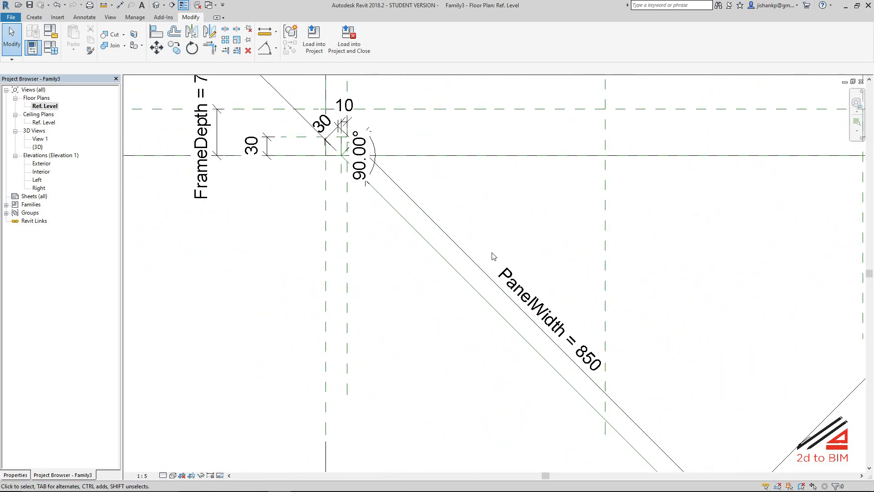
pyautogui.scroll(-1, 479, 258)
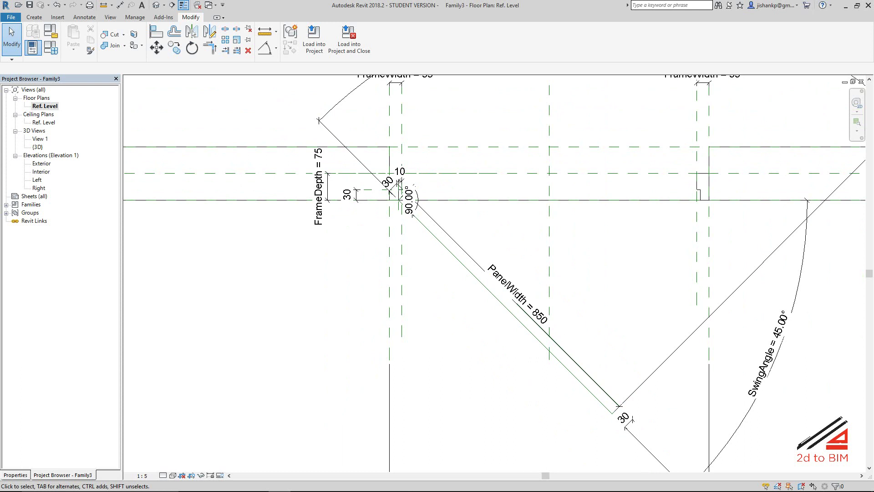
pyautogui.moveTo(455, 254); pyautogui.dragTo(404, 220, button='middle')
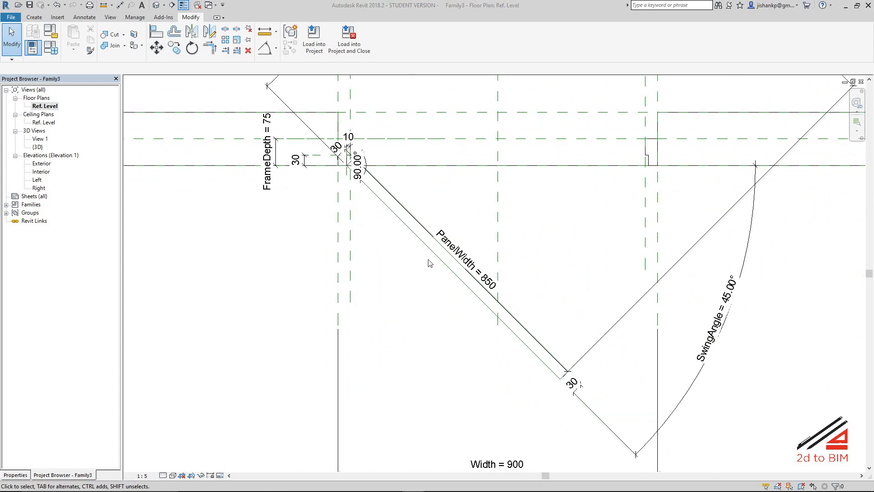
pyautogui.scroll(-1, 428, 262)
pyautogui.scroll(1, 410, 278)
pyautogui.scroll(1, 408, 287)
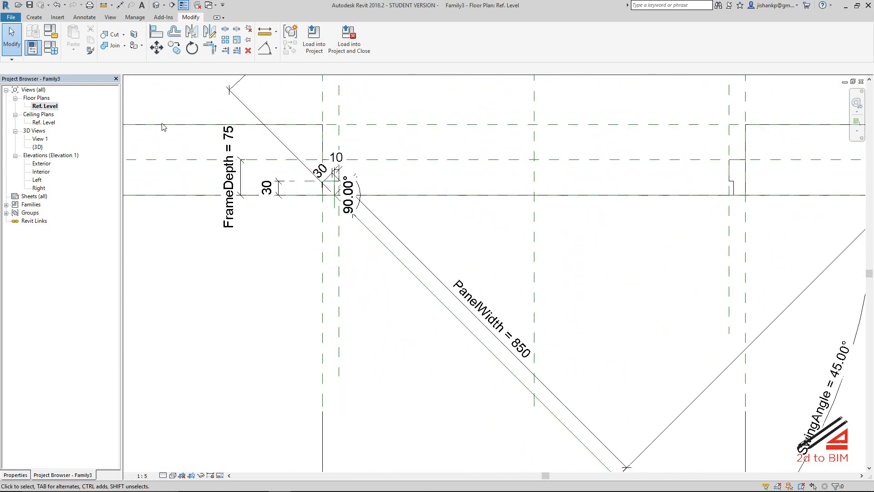
pyautogui.click(34, 16)
# Start a solid extrusion sketch using Pick Lines with Lock enabled.
pyautogui.click(74, 39)
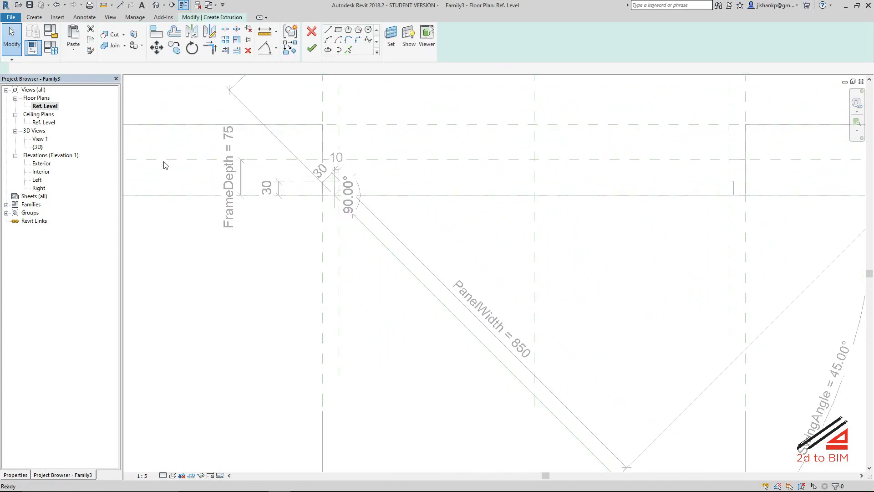
pyautogui.moveTo(434, 308); pyautogui.dragTo(379, 274, button='middle')
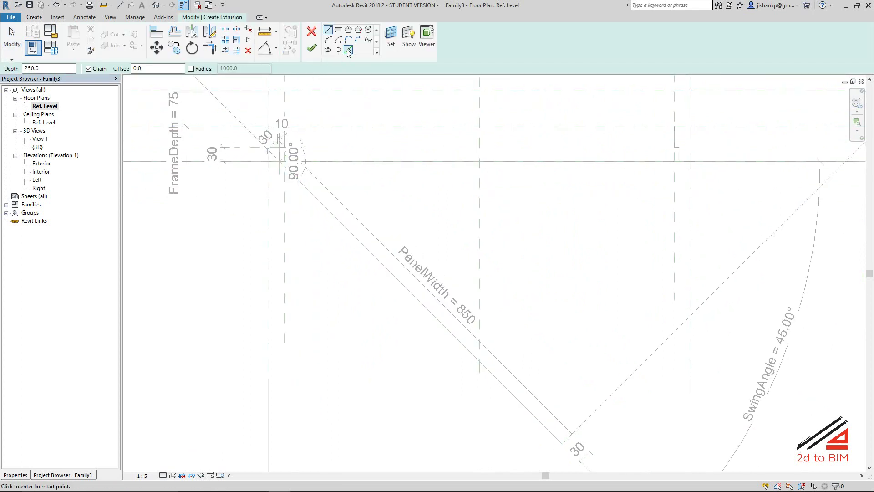
pyautogui.click(349, 50)
pyautogui.scroll(3, 353, 225)
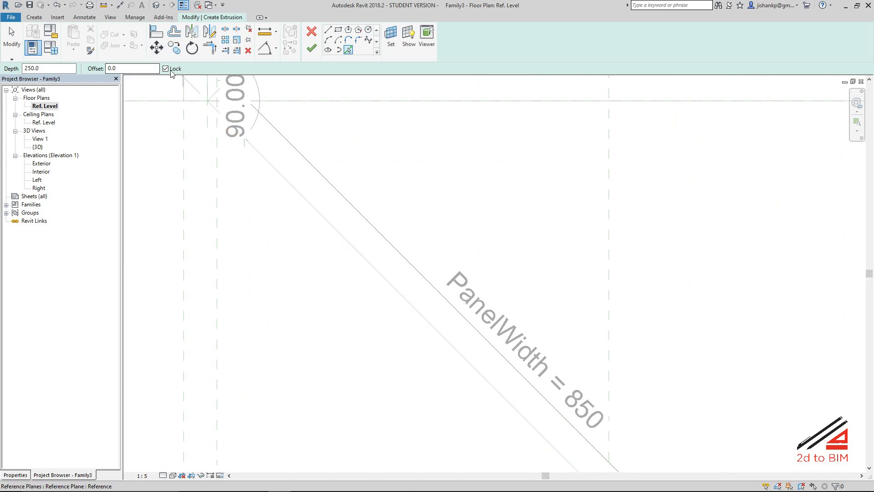
pyautogui.scroll(2, 326, 285)
pyautogui.scroll(1, 268, 230)
pyautogui.scroll(1, 274, 224)
pyautogui.scroll(1, 275, 224)
# Pick the panel's short end and long edge reference lines as locked sketch lines.
pyautogui.click(273, 230)
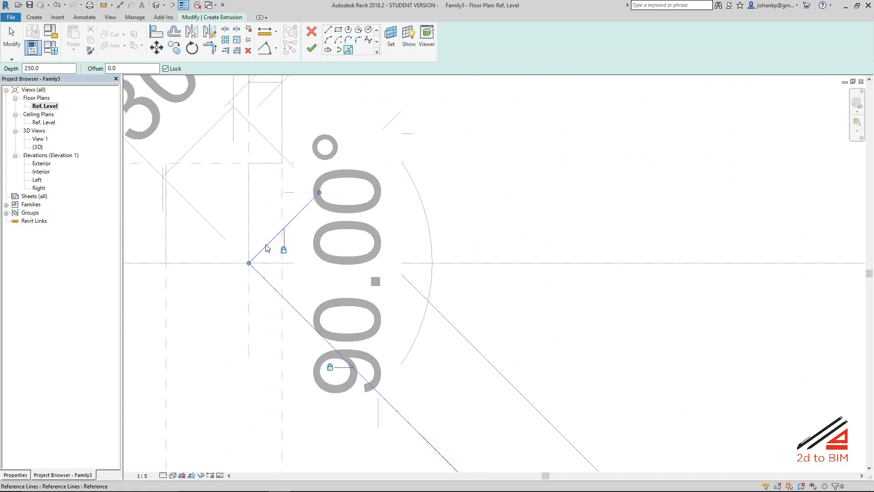
pyautogui.scroll(-1, 287, 246)
pyautogui.scroll(-2, 362, 241)
pyautogui.scroll(-2, 362, 242)
pyautogui.scroll(1, 437, 309)
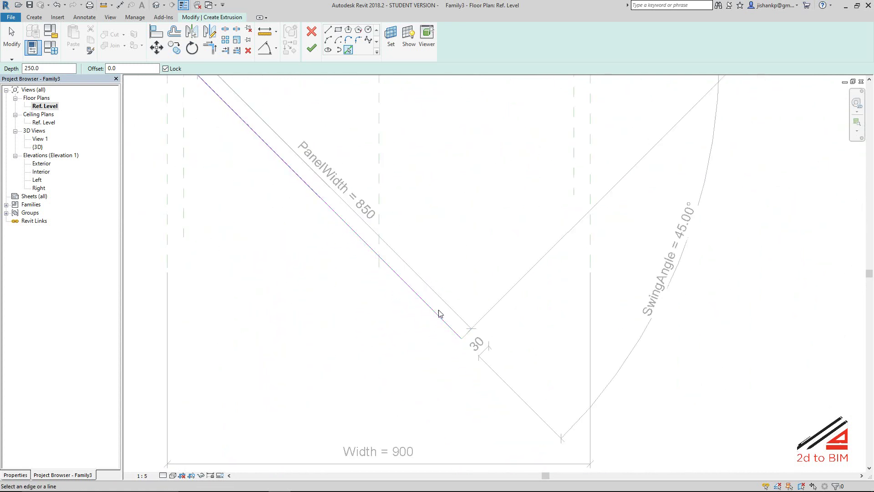
pyautogui.scroll(2, 451, 321)
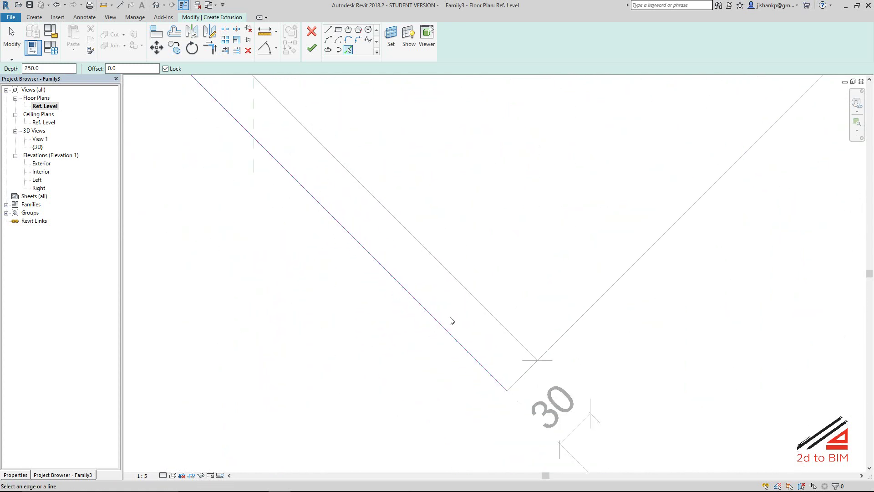
pyautogui.click(469, 298)
pyautogui.scroll(-1, 455, 319)
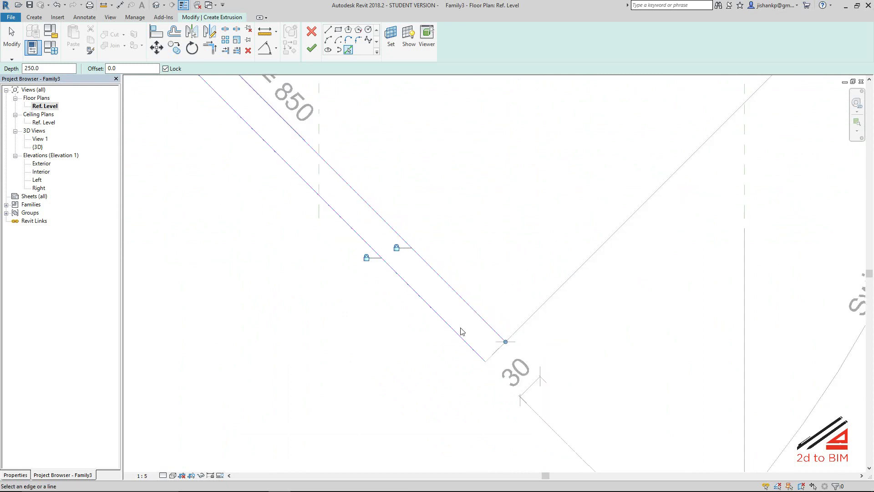
pyautogui.scroll(-2, 483, 359)
pyautogui.scroll(-2, 409, 332)
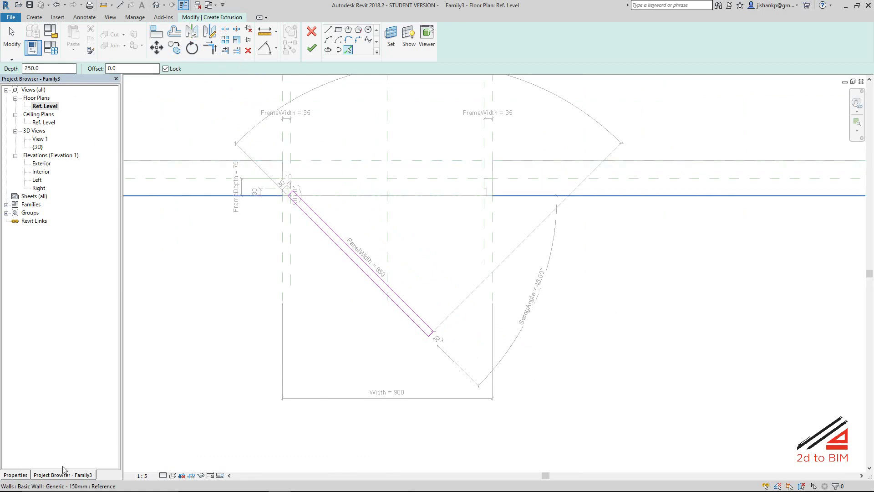
# Set the panel extrusion's Extrusion Start to 10.
pyautogui.click(23, 473)
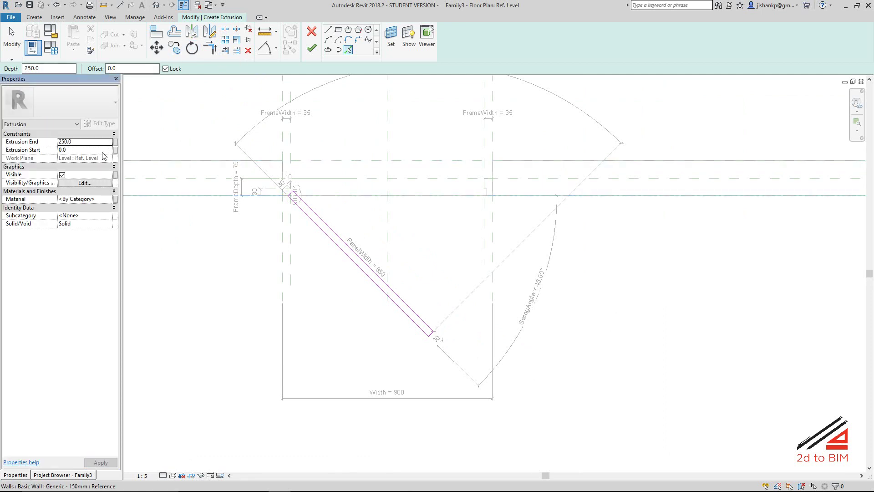
pyautogui.click(91, 150)
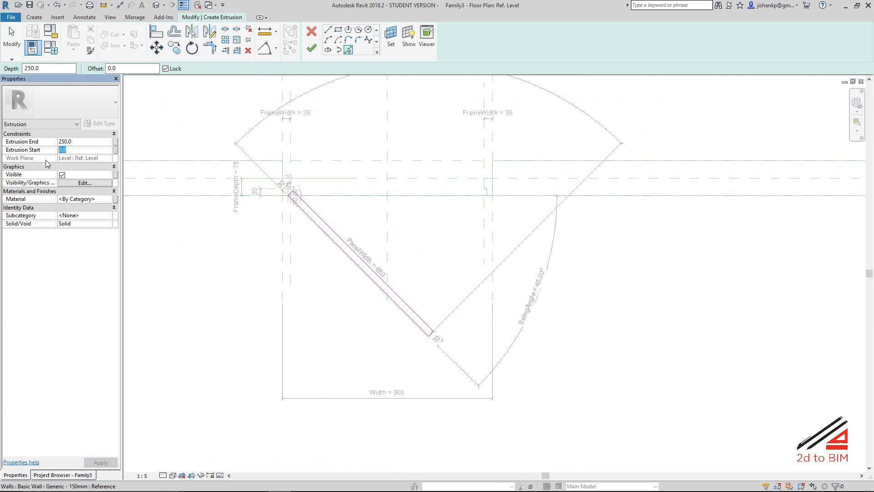
pyautogui.write('10')
# Associate Extrusion End with a new DoorHeight family parameter.
pyautogui.click(115, 142)
pyautogui.click(247, 258)
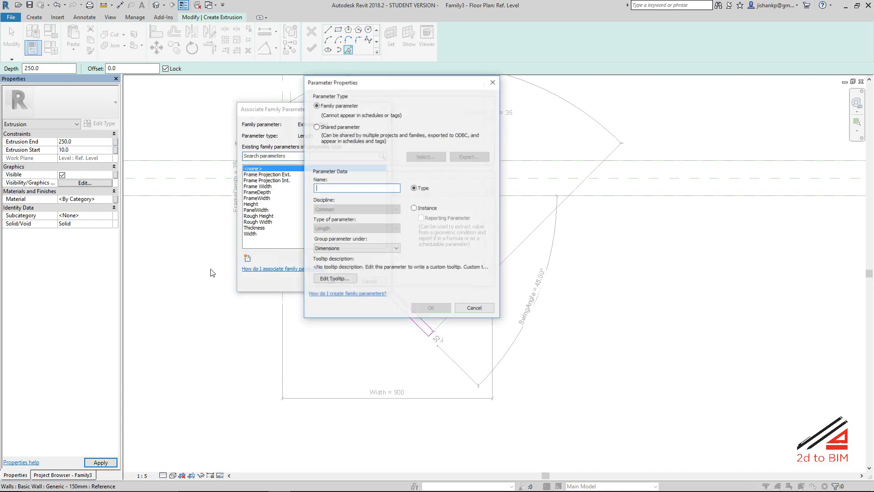
pyautogui.write('DoorHeig')
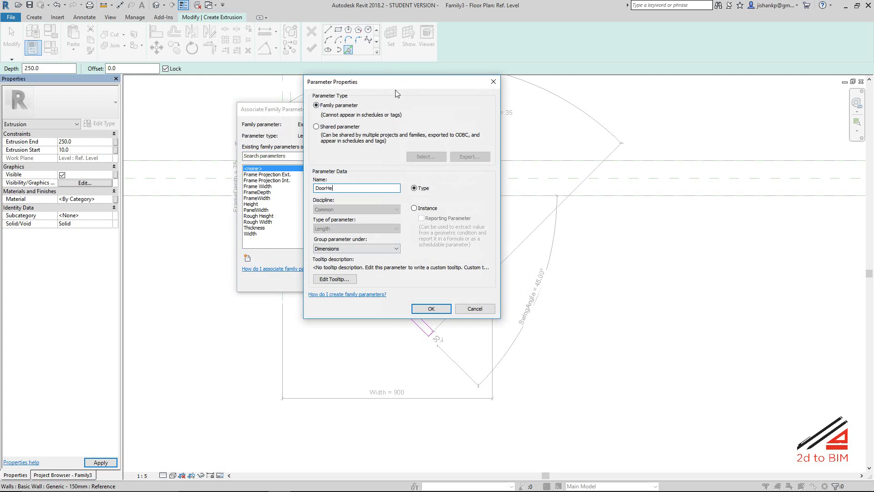
pyautogui.write('ht')
pyautogui.click(417, 309)
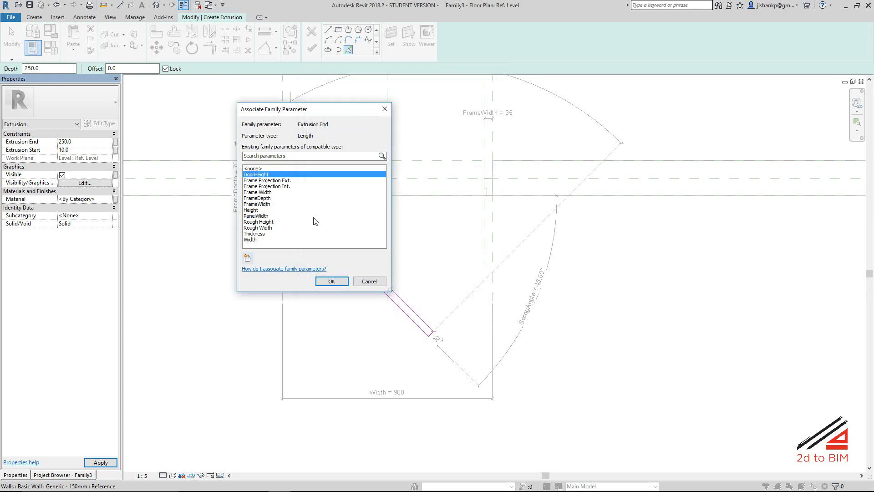
pyautogui.click(324, 281)
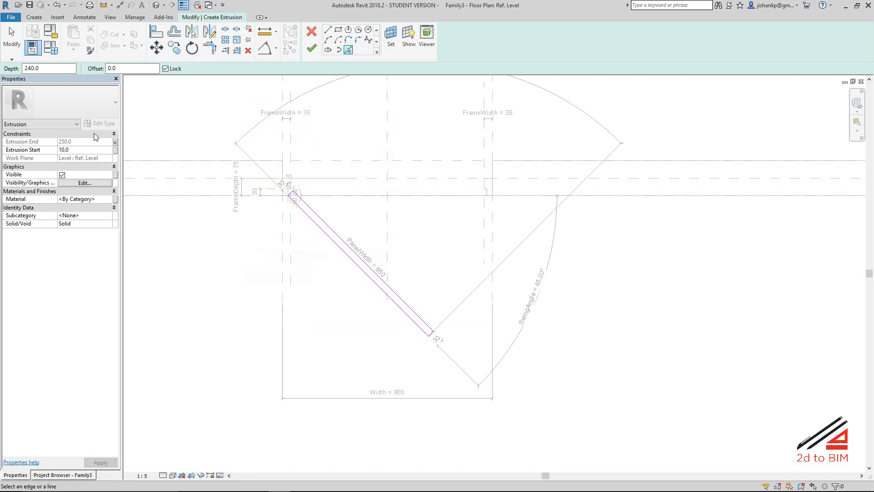
pyautogui.click(115, 144)
# Give DoorHeight the formula (Height - FrameWidth) + 10 mm in Family Types.
pyautogui.click(385, 109)
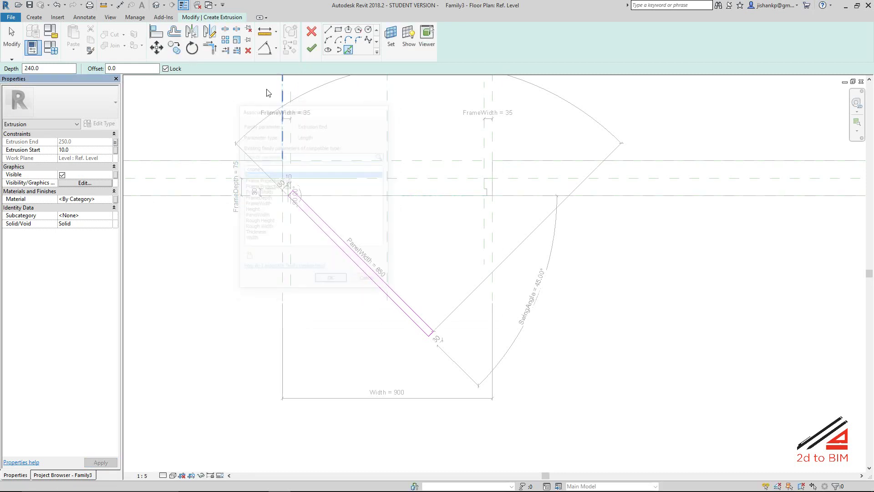
pyautogui.click(51, 47)
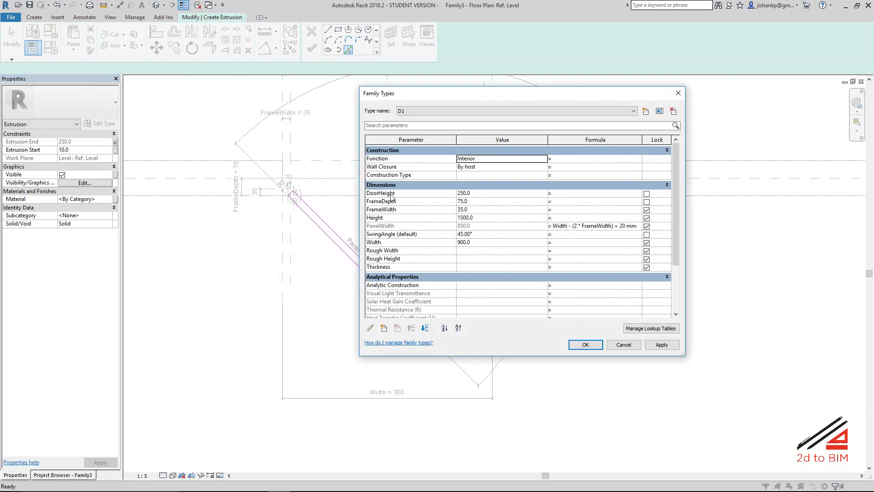
pyautogui.click(568, 197)
pyautogui.write('Height-FrameWidth)')
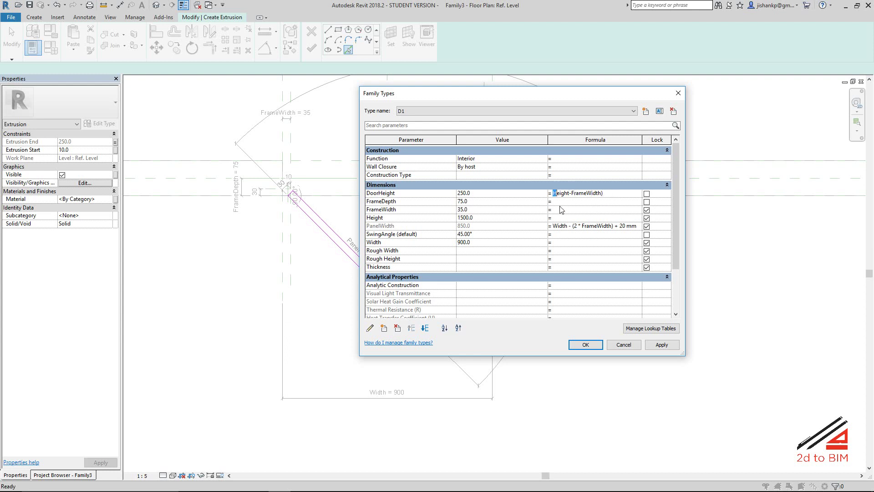
pyautogui.write('(')
pyautogui.write('0')
pyautogui.press('Tab')
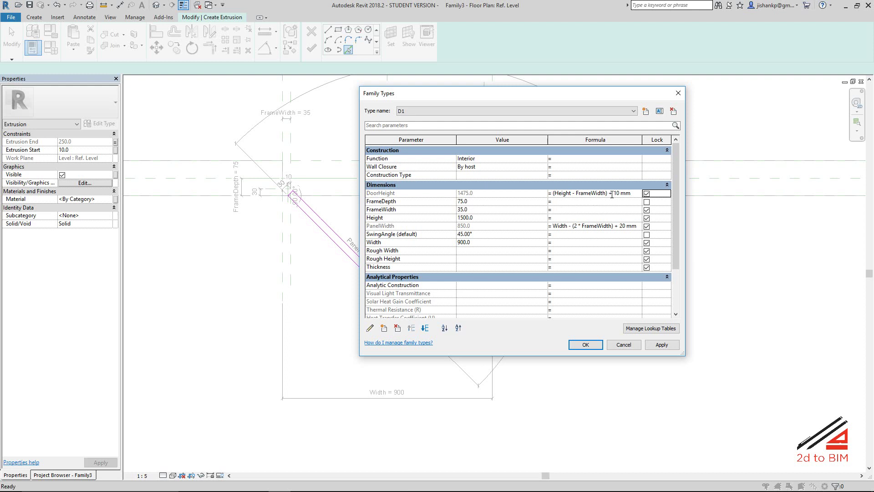
# Switch the door family to type D0 and apply it.
pyautogui.click(460, 114)
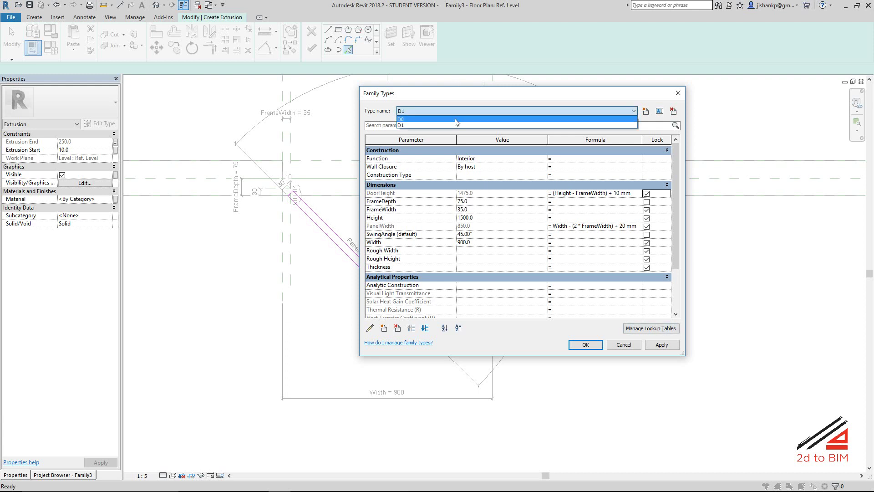
pyautogui.click(452, 121)
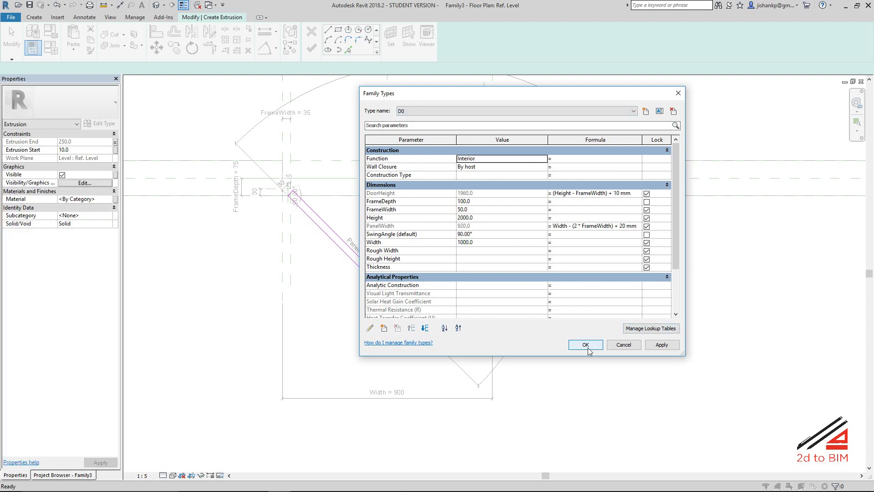
pyautogui.click(585, 344)
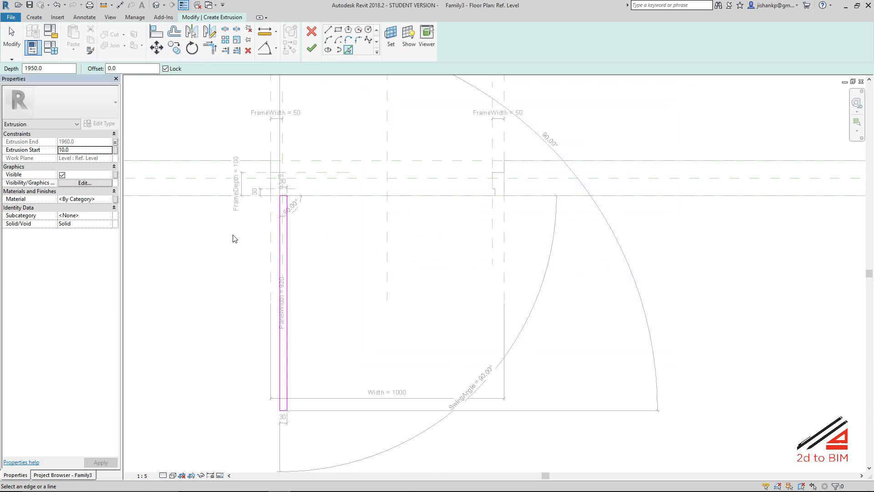
pyautogui.moveTo(353, 267); pyautogui.dragTo(339, 218, button='middle')
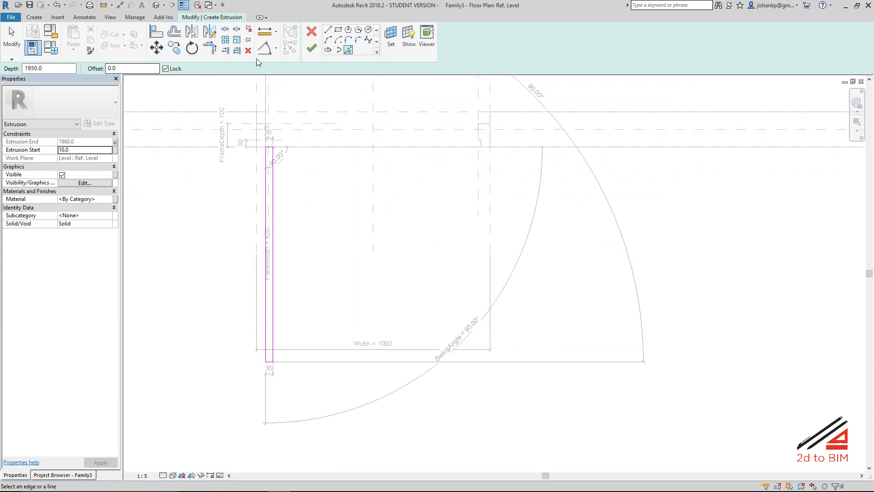
# Finish the extrusion sketch and view the door in 3D at a new view scale.
pyautogui.click(312, 47)
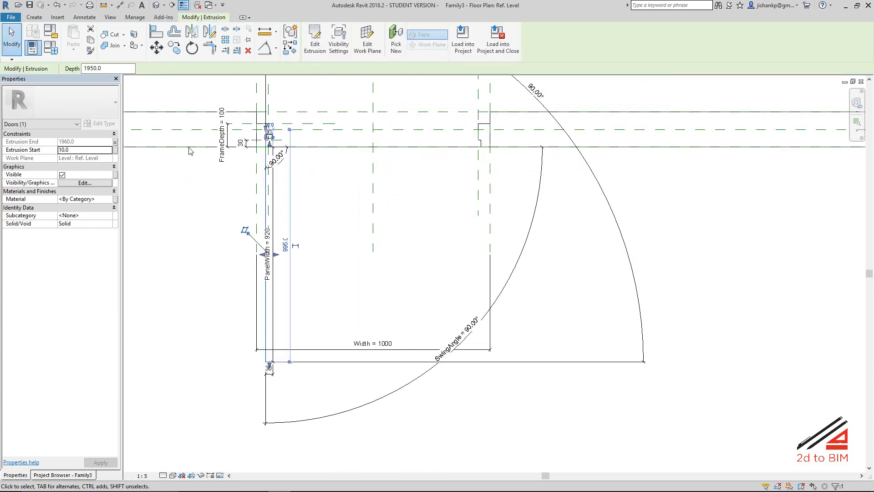
pyautogui.click(156, 6)
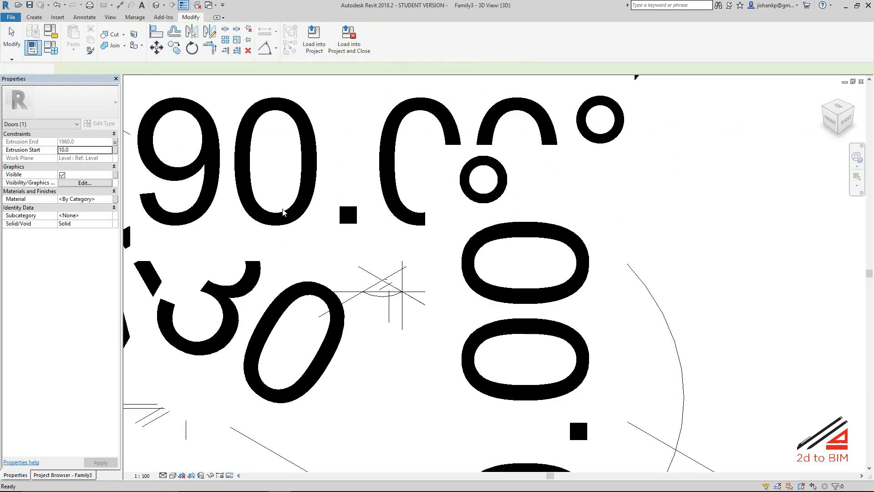
pyautogui.click(142, 476)
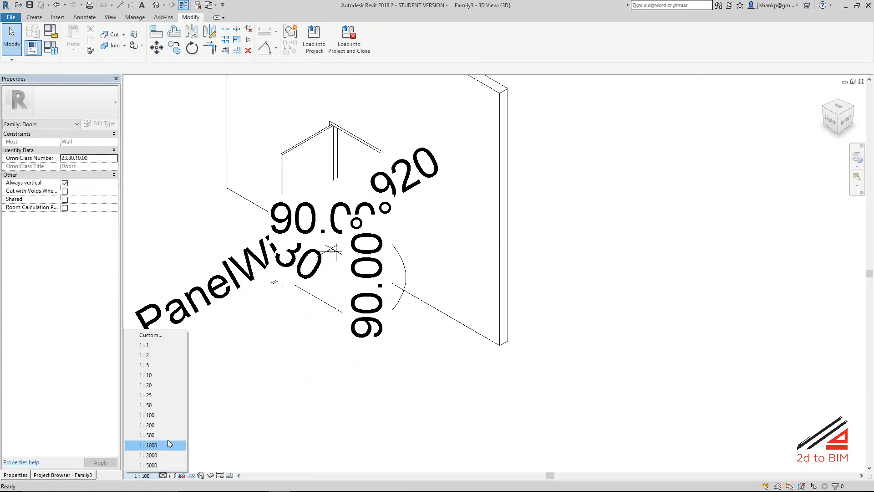
pyautogui.click(141, 355)
pyautogui.scroll(-1, 332, 314)
pyautogui.keyDown('shift'); pyautogui.moveTo(347, 322); pyautogui.dragTo(412, 329, button='middle'); pyautogui.keyUp('shift')
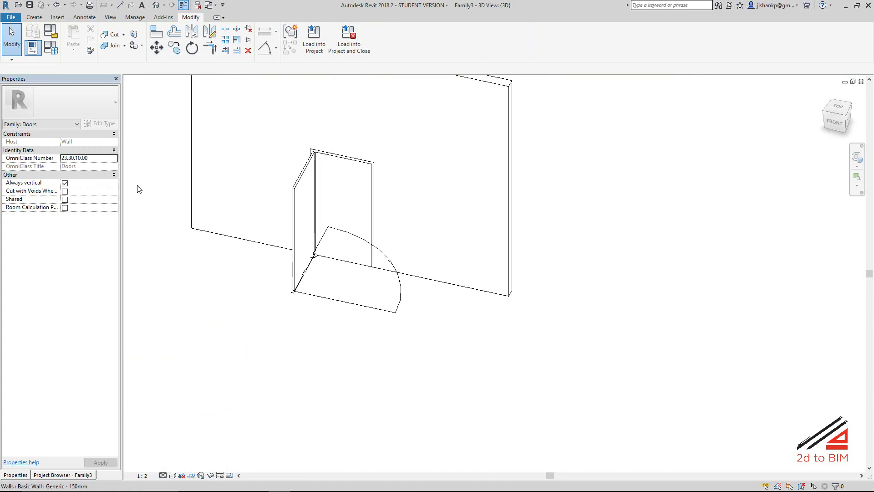
# Set SwingAngle to 45° and orbit to check the panel's swing.
pyautogui.click(52, 48)
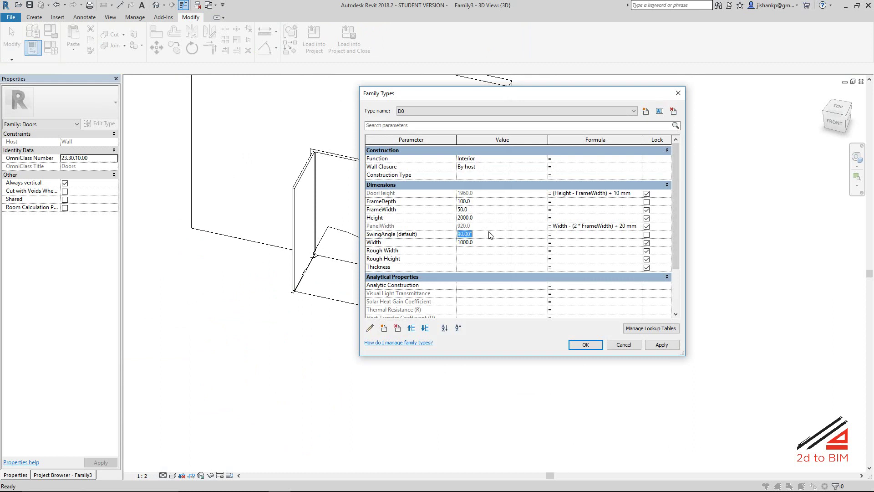
pyautogui.write('0')
pyautogui.click(586, 345)
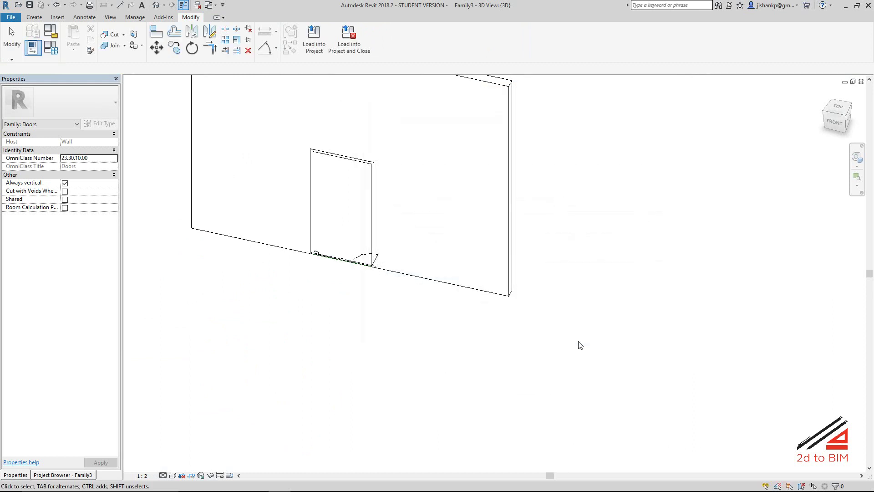
pyautogui.click(51, 47)
pyautogui.write('45')
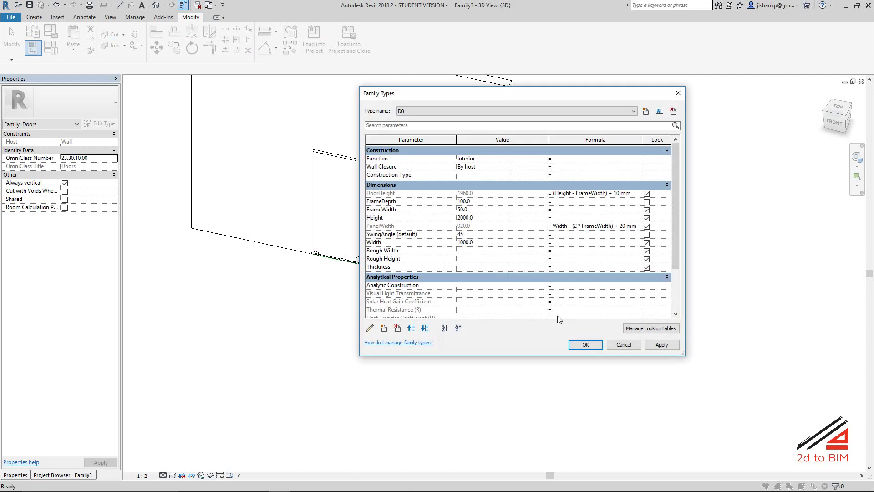
pyautogui.click(574, 345)
pyautogui.moveTo(387, 310)
pyautogui.keyDown('shift'); pyautogui.mouseDown(button='middle')
pyautogui.moveTo(117, 307)
pyautogui.moveTo(422, 319)
pyautogui.moveTo(370, 302)
pyautogui.moveTo(304, 321)
pyautogui.moveTo(109, 86)
pyautogui.mouseUp(button='middle'); pyautogui.keyUp('shift')
# Test SwingAngle at 180°, then return it to 90° and inspect the open door.
pyautogui.click(56, 49)
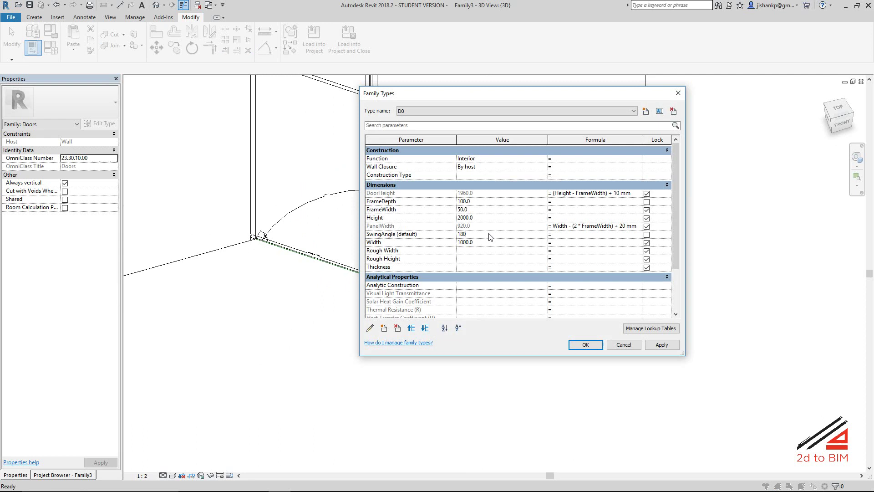
pyautogui.click(585, 345)
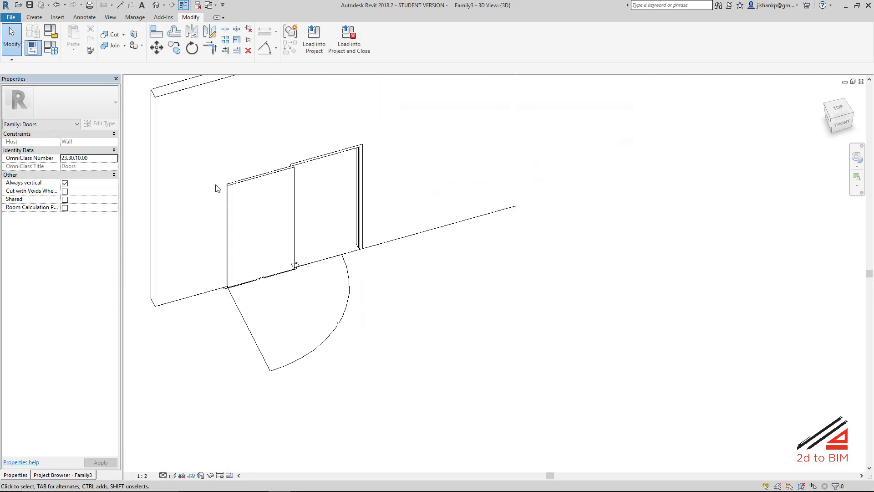
pyautogui.click(57, 49)
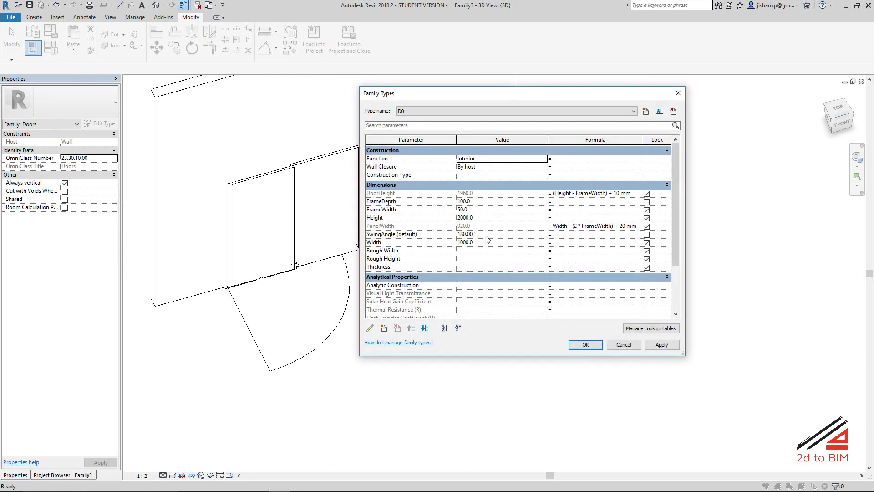
pyautogui.click(586, 345)
pyautogui.moveTo(484, 297)
pyautogui.keyDown('shift'); pyautogui.mouseDown(button='middle')
pyautogui.moveTo(458, 287)
pyautogui.moveTo(387, 339)
pyautogui.moveTo(252, 260)
pyautogui.moveTo(271, 189)
pyautogui.moveTo(398, 300)
pyautogui.moveTo(398, 285)
pyautogui.moveTo(287, 241)
pyautogui.moveTo(529, 365)
pyautogui.moveTo(425, 306)
pyautogui.moveTo(487, 386)
pyautogui.moveTo(392, 234)
pyautogui.moveTo(391, 193)
pyautogui.mouseUp(button='middle'); pyautogui.keyUp('shift')
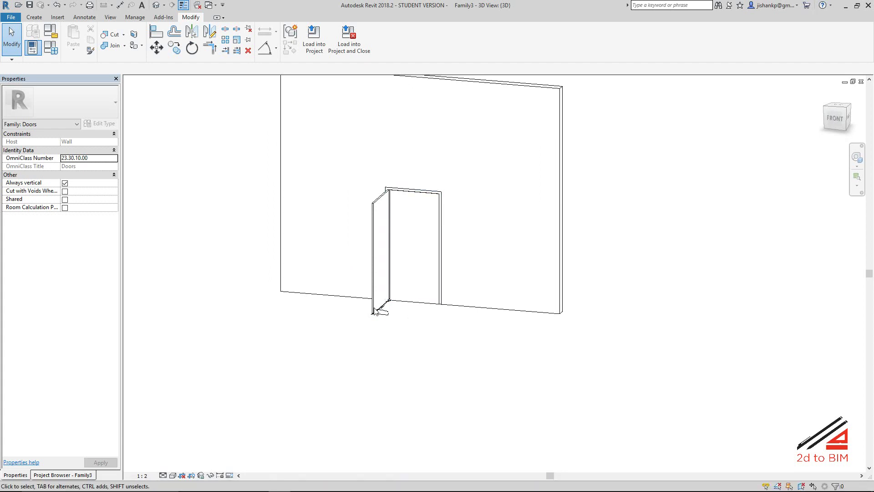
# Orbit and zoom around the swung door, then view it from the ViewCube's front-right corner.
pyautogui.moveTo(440, 288)
pyautogui.keyDown('shift'); pyautogui.mouseDown(button='middle')
pyautogui.moveTo(405, 323)
pyautogui.moveTo(531, 382)
pyautogui.moveTo(392, 337)
pyautogui.mouseUp(button='middle'); pyautogui.keyUp('shift')
pyautogui.scroll(2, 443, 339)
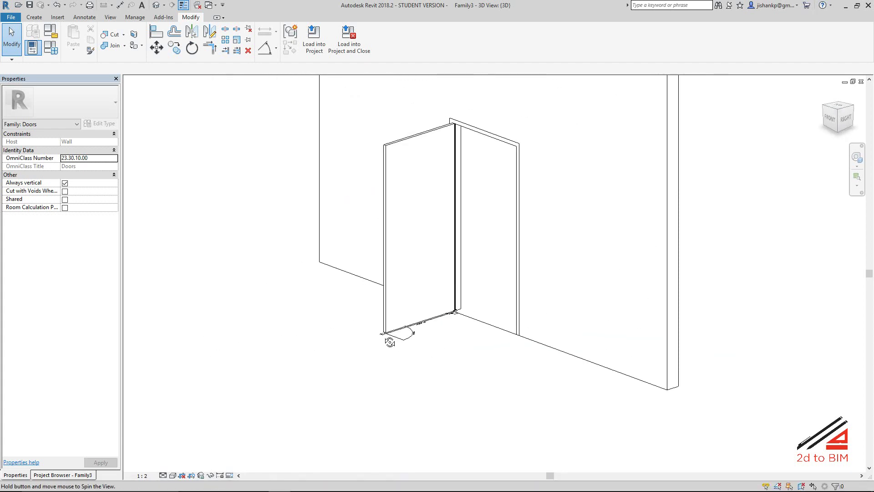
pyautogui.moveTo(368, 372)
pyautogui.keyDown('shift'); pyautogui.mouseDown(button='middle')
pyautogui.moveTo(353, 355)
pyautogui.moveTo(314, 346)
pyautogui.moveTo(363, 351)
pyautogui.moveTo(370, 373)
pyautogui.mouseUp(button='middle'); pyautogui.keyUp('shift')
pyautogui.scroll(3, 292, 286)
pyautogui.scroll(-2, 324, 318)
pyautogui.scroll(-1, 363, 351)
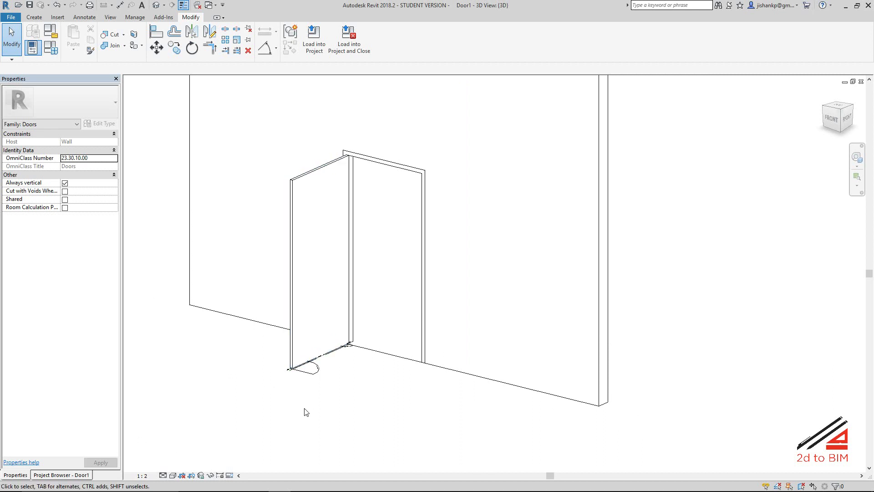
pyautogui.click(838, 127)
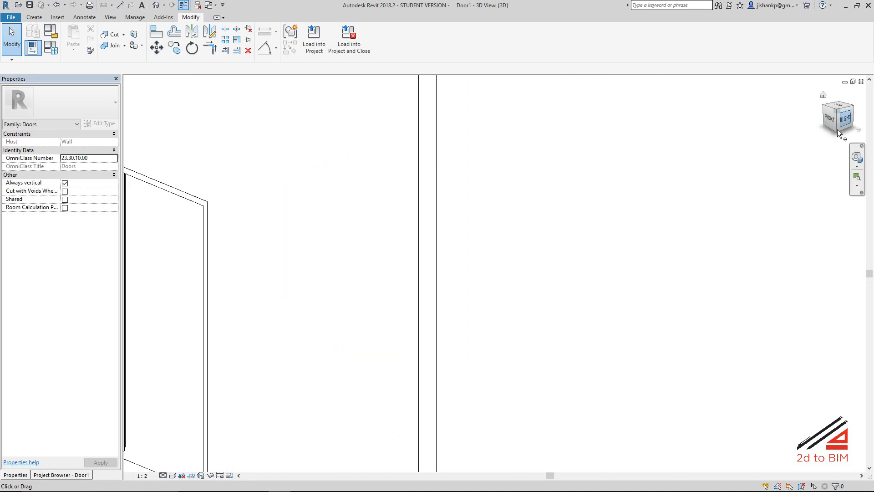
pyautogui.scroll(-1, 676, 216)
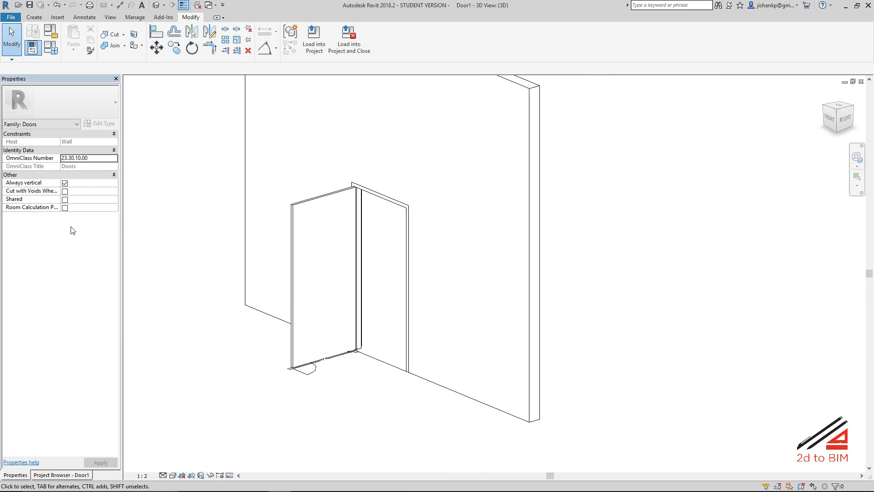
# Open Elevations > Right and isolate the panel extrusion with Temporary Hide/Isolate.
pyautogui.click(75, 476)
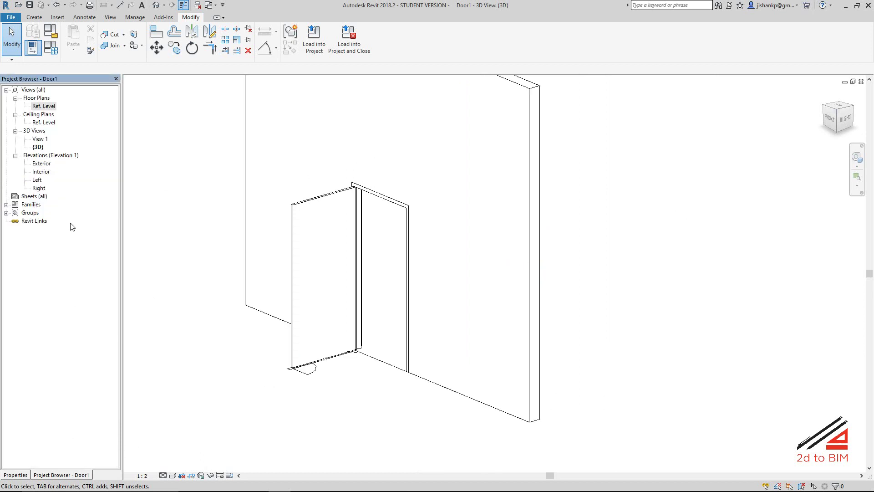
pyautogui.doubleClick(40, 188)
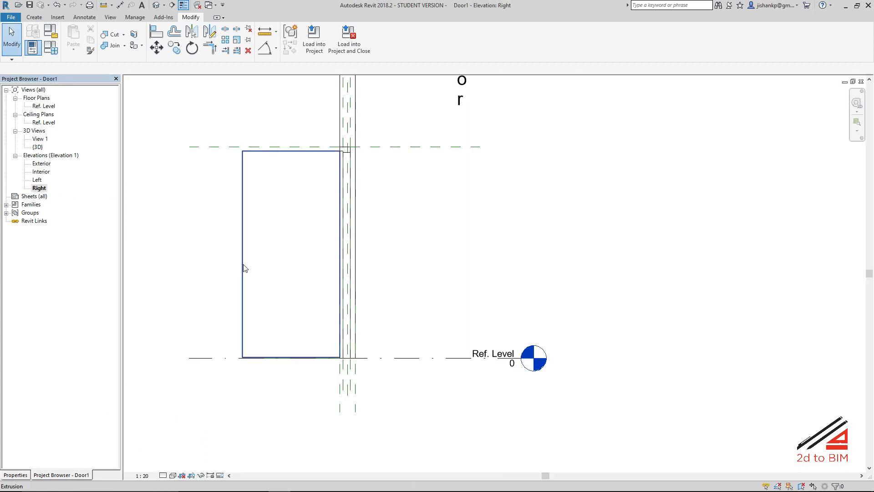
pyautogui.click(243, 268)
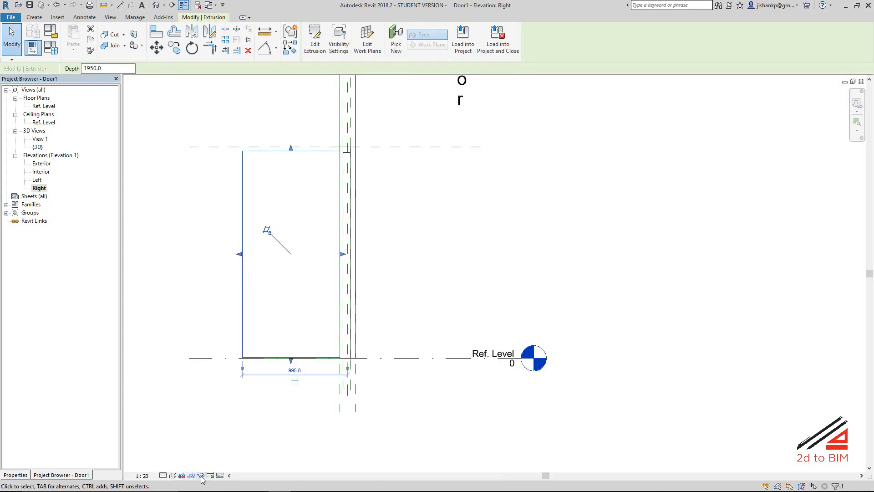
pyautogui.click(202, 476)
pyautogui.click(230, 443)
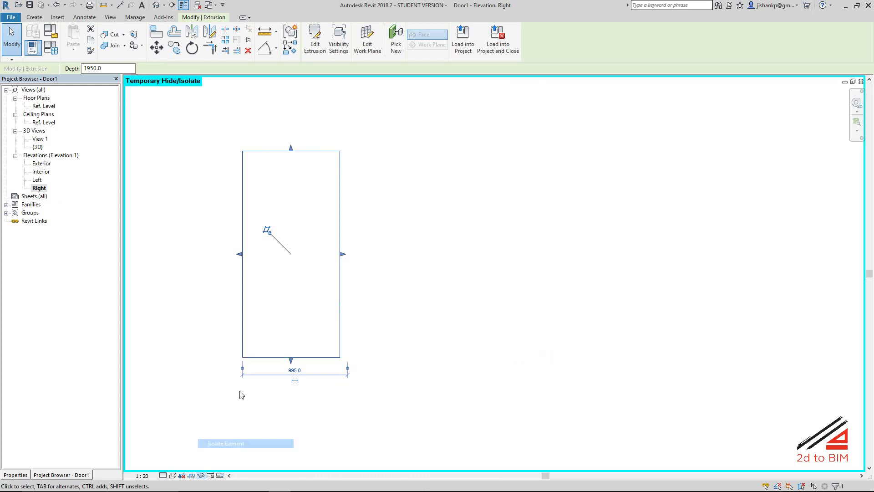
pyautogui.click(250, 410)
# Set the work plane by picking the door panel face, then return to the {3D} view.
pyautogui.scroll(2, 233, 388)
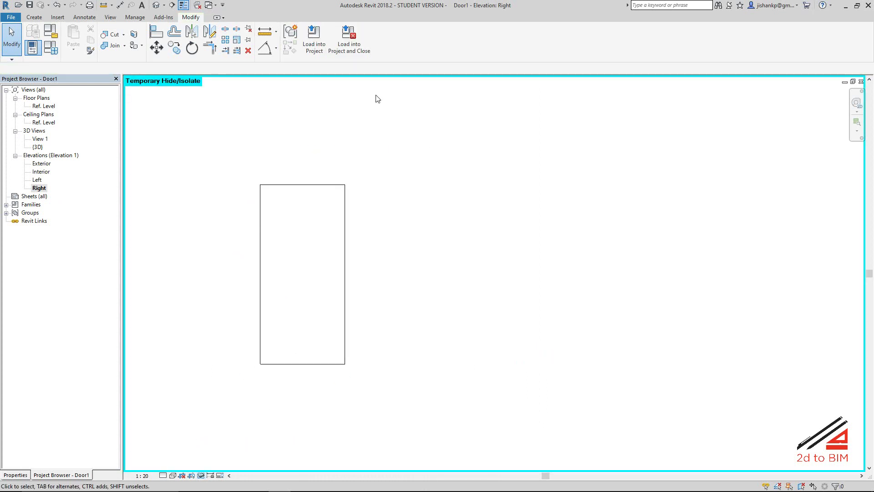
pyautogui.click(34, 17)
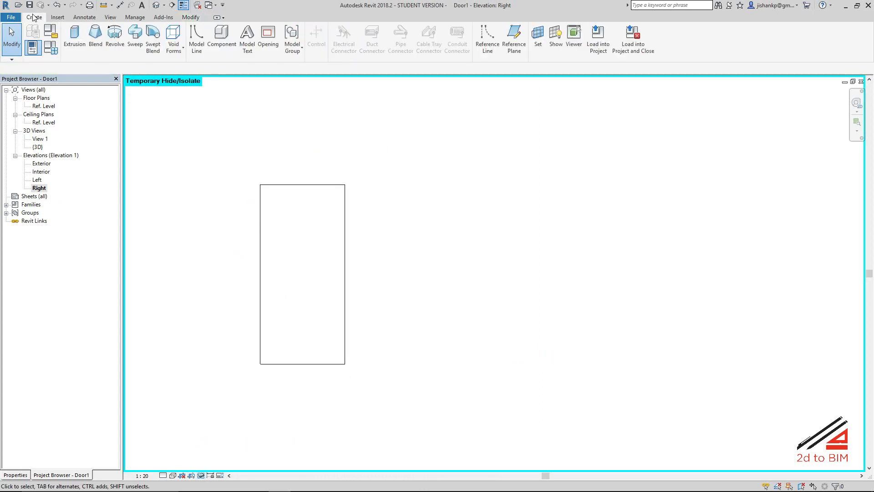
pyautogui.click(538, 38)
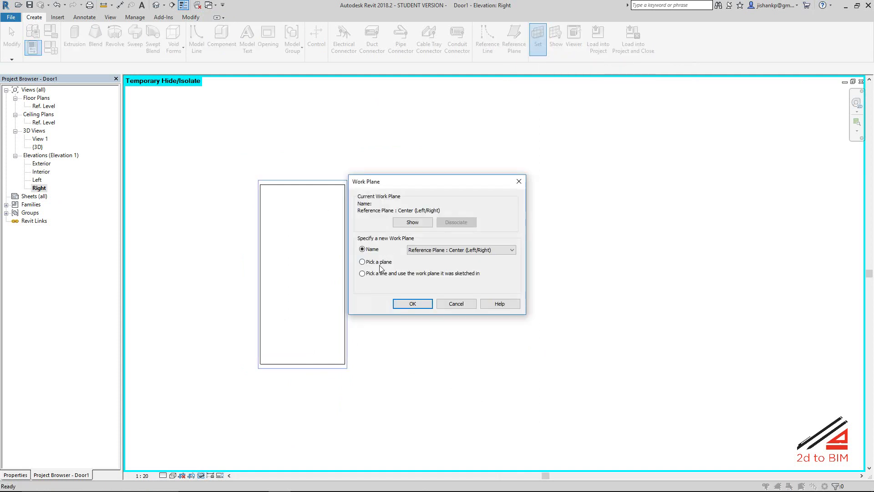
pyautogui.click(413, 304)
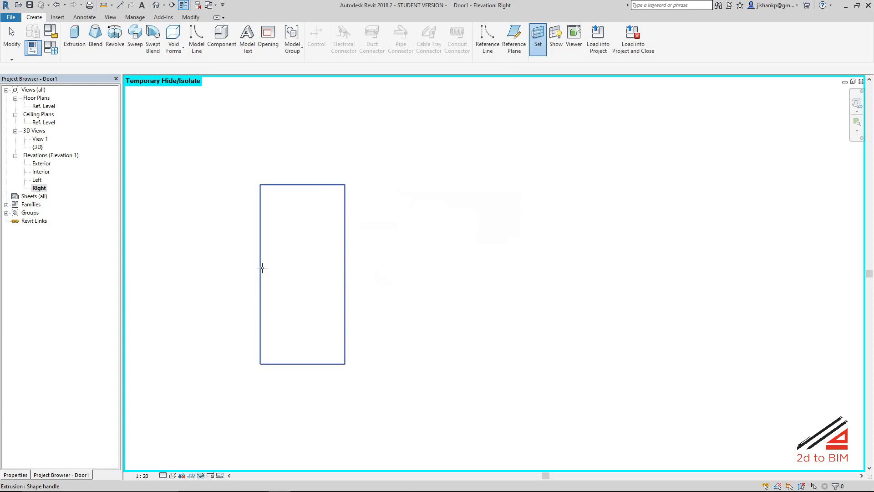
pyautogui.click(262, 268)
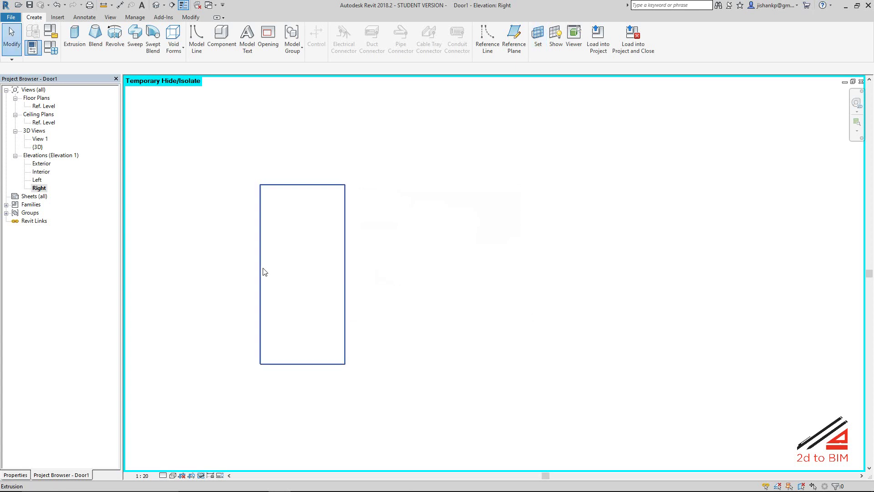
pyautogui.click(156, 5)
# Tile the views and show the work plane, orbiting to confirm it lies on the panel.
pyautogui.scroll(-2, 311, 315)
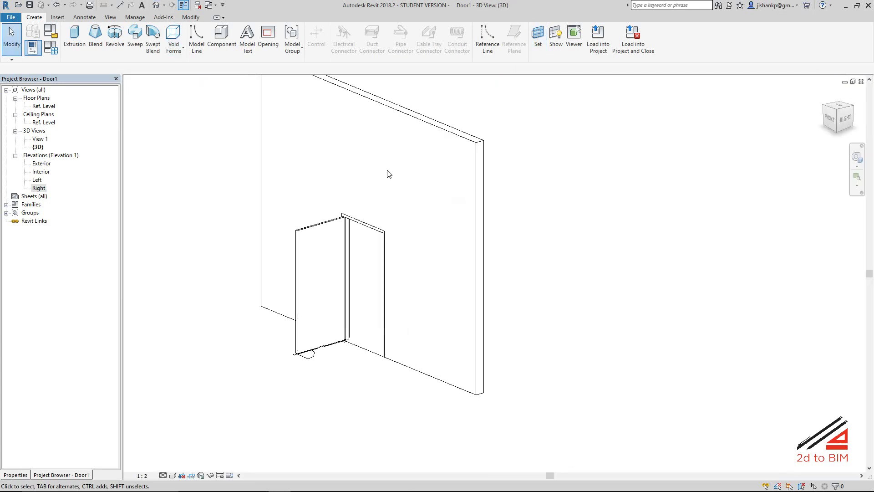
pyautogui.press('t')
pyautogui.scroll(2, 323, 254)
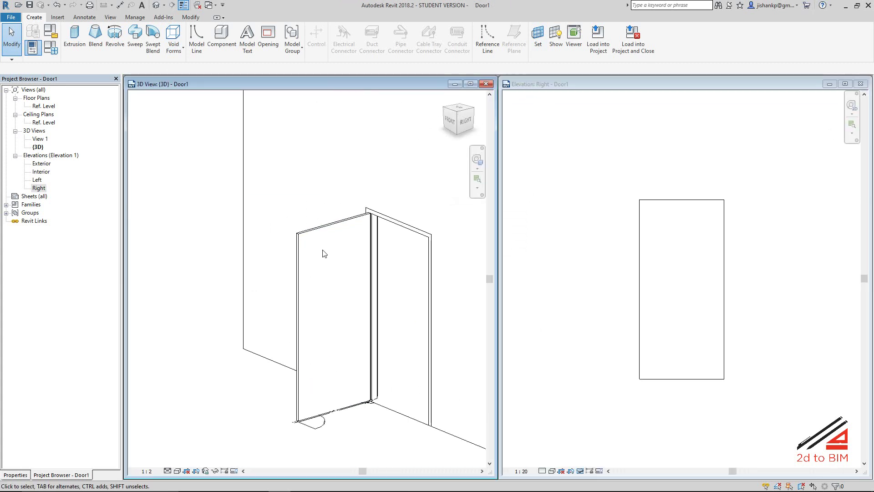
pyautogui.click(556, 39)
pyautogui.moveTo(271, 326)
pyautogui.keyDown('shift'); pyautogui.mouseDown(button='middle')
pyautogui.moveTo(338, 355)
pyautogui.moveTo(342, 341)
pyautogui.moveTo(364, 339)
pyautogui.mouseUp(button='middle'); pyautogui.keyUp('shift')
# Maximize the Right elevation and center the isolated door panel.
pyautogui.click(621, 328)
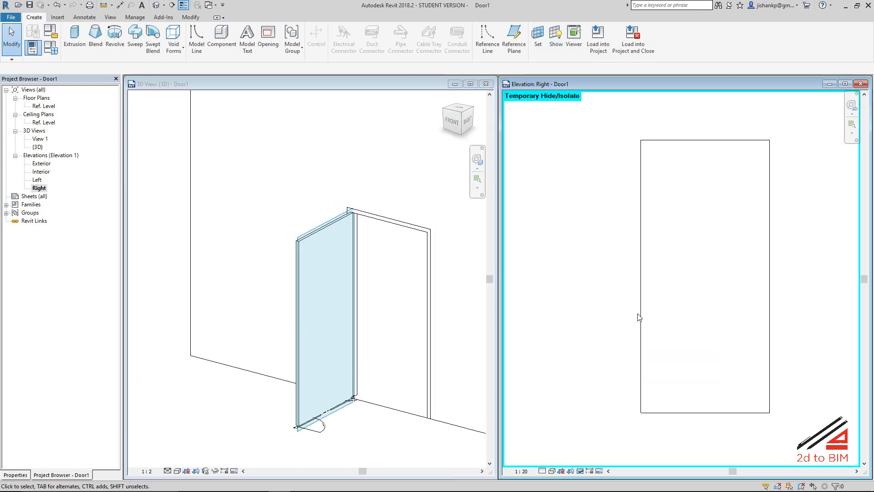
pyautogui.scroll(2, 640, 312)
pyautogui.scroll(1, 601, 328)
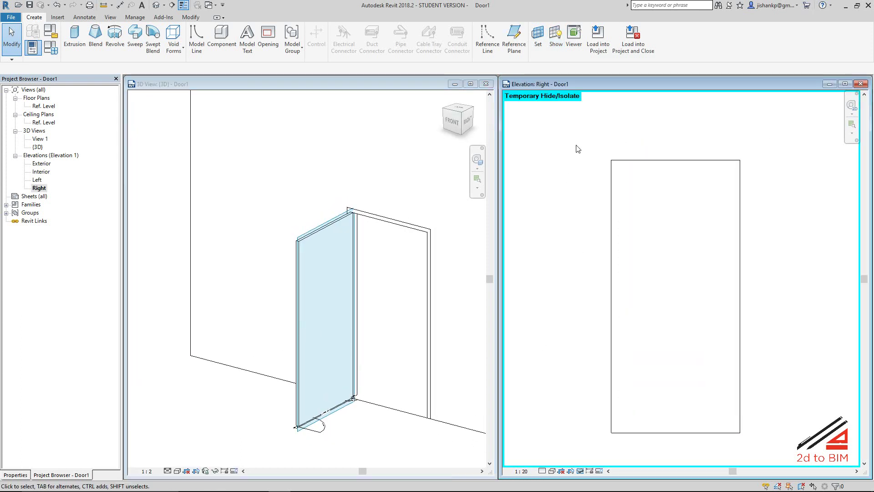
pyautogui.click(845, 84)
pyautogui.scroll(-1, 450, 252)
pyautogui.scroll(1, 416, 245)
pyautogui.moveTo(415, 246); pyautogui.dragTo(354, 258, button='middle')
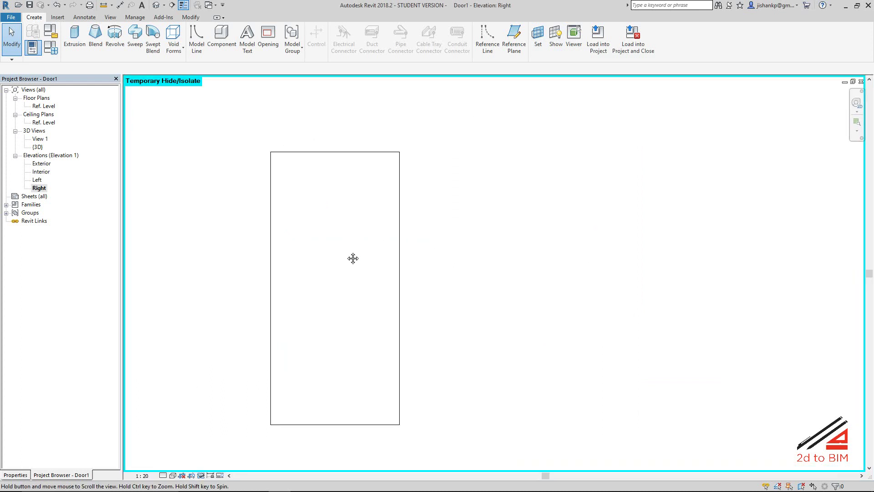
# Start a void extrusion sketch that picks existing edges with a 70 offset.
pyautogui.click(174, 40)
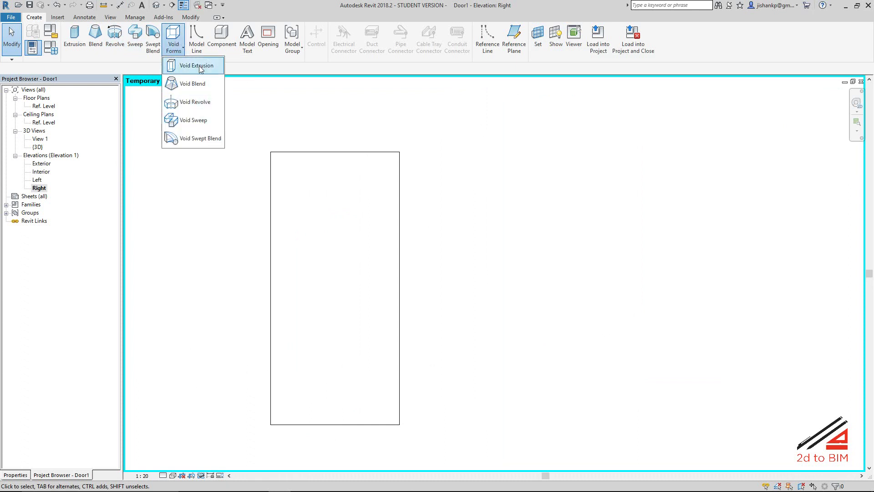
pyautogui.click(193, 65)
pyautogui.click(350, 51)
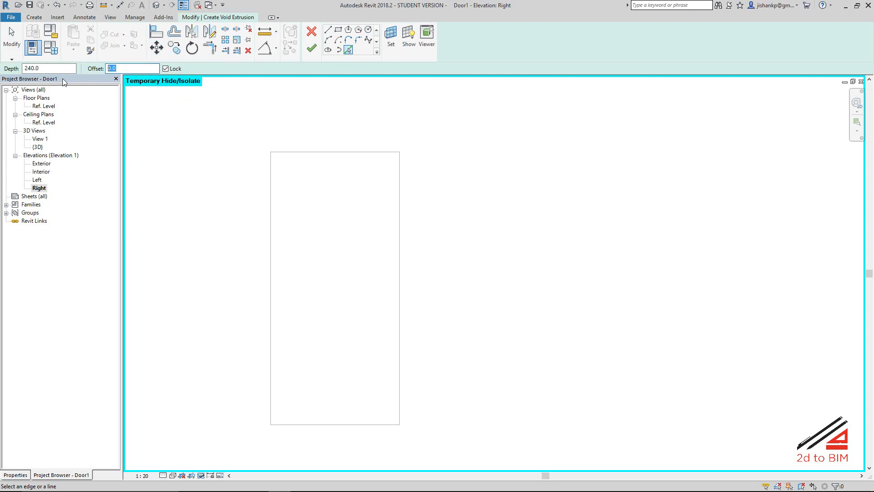
pyautogui.write('70')
pyautogui.press('Return')
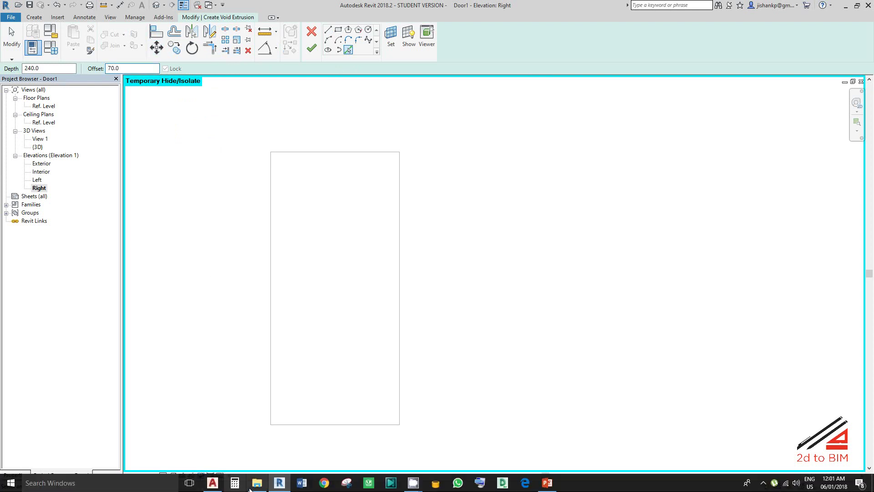
# Check the AutoCAD door drawing for reference, then return to the Revit sketch.
pyautogui.click(212, 483)
pyautogui.scroll(-3, 288, 217)
pyautogui.scroll(4, 290, 211)
pyautogui.scroll(-1, 290, 210)
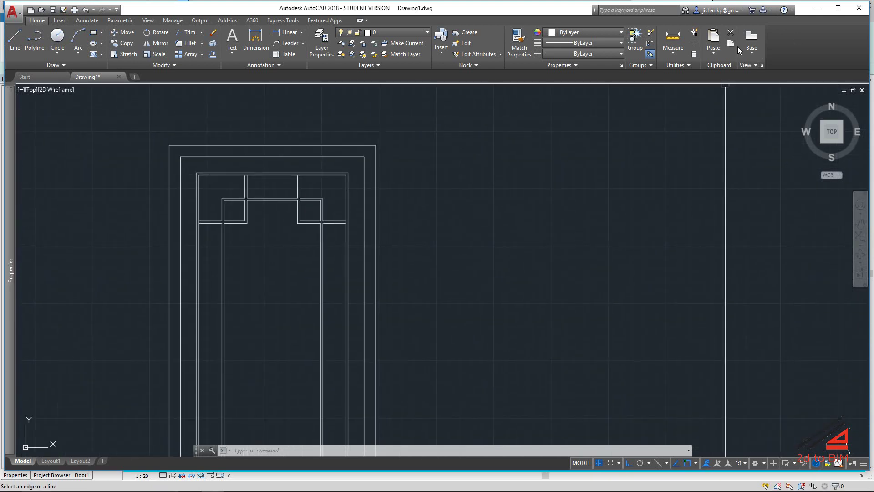
pyautogui.click(815, 11)
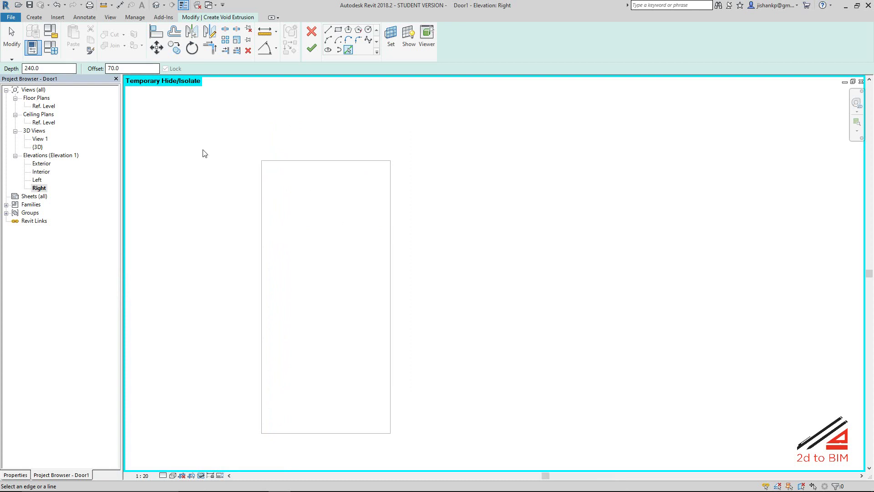
# Add the left and right inset lines, then trim the bottom-left and top-left corners.
pyautogui.click(265, 227)
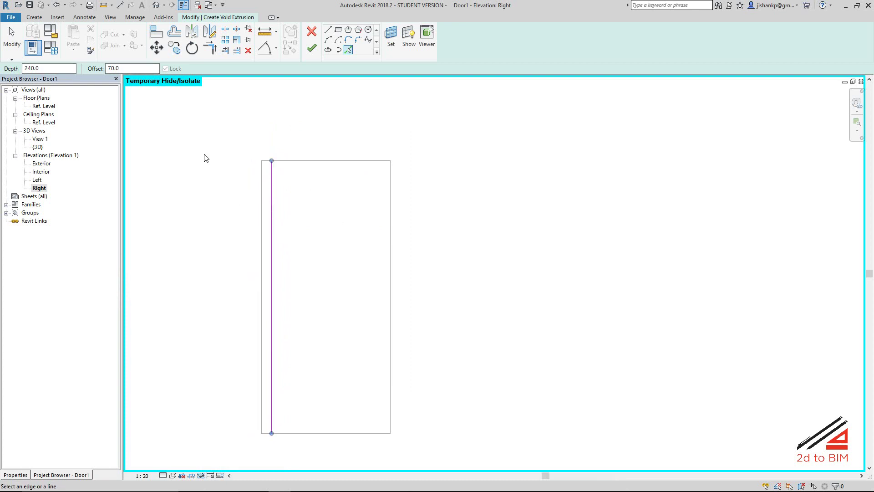
pyautogui.click(390, 255)
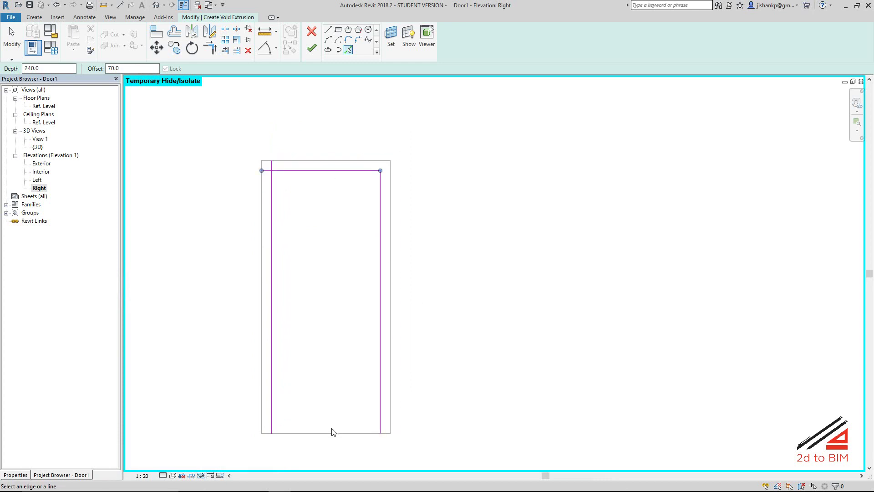
pyautogui.click(210, 47)
pyautogui.click(270, 389)
pyautogui.click(291, 422)
pyautogui.click(272, 193)
pyautogui.click(286, 170)
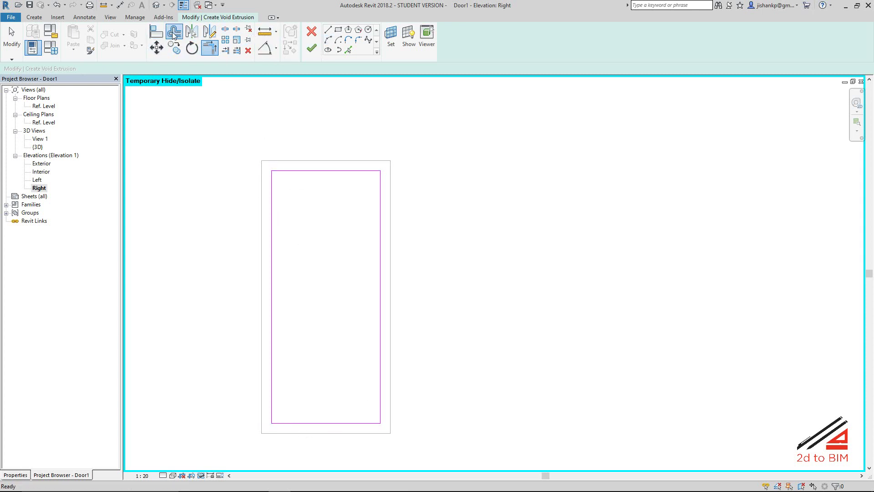
pyautogui.press('Escape')
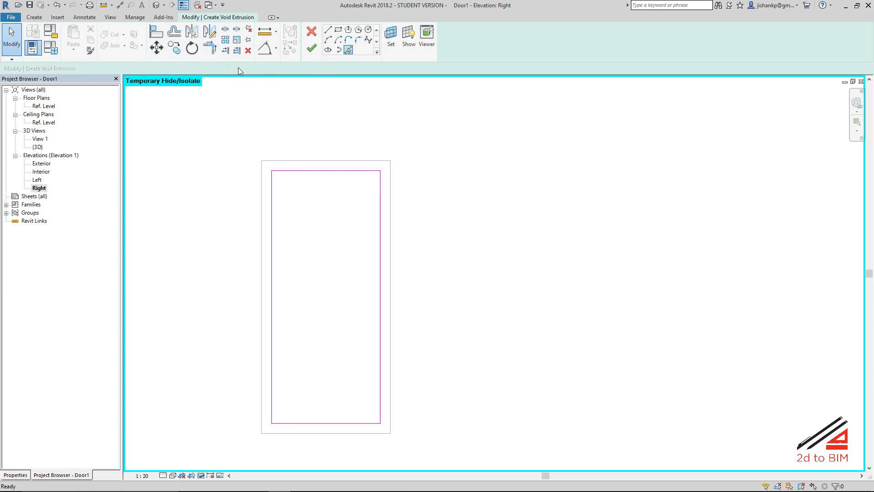
# Add a second outline offset 10 inside the top, left, right and bottom edges.
pyautogui.press('p')
pyautogui.press('l')
pyautogui.write('10')
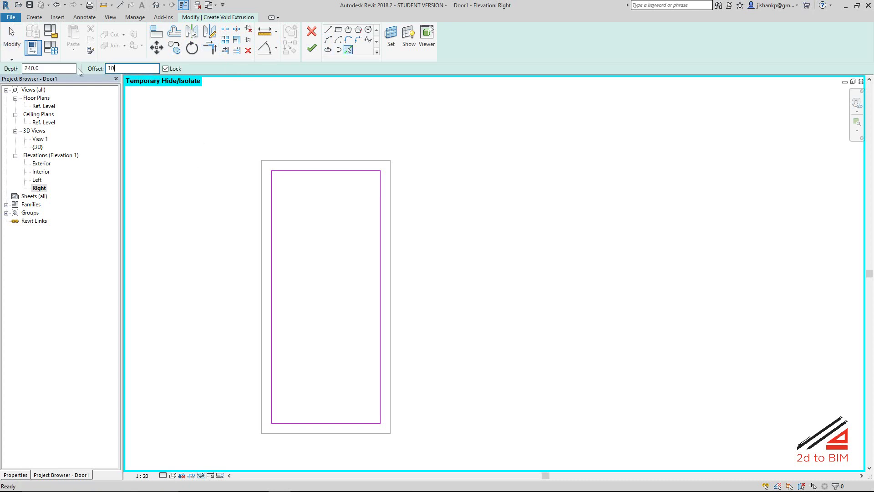
pyautogui.click(309, 173)
pyautogui.scroll(2, 287, 182)
pyautogui.scroll(3, 255, 181)
pyautogui.click(244, 181)
pyautogui.click(621, 217)
pyautogui.scroll(-4, 412, 343)
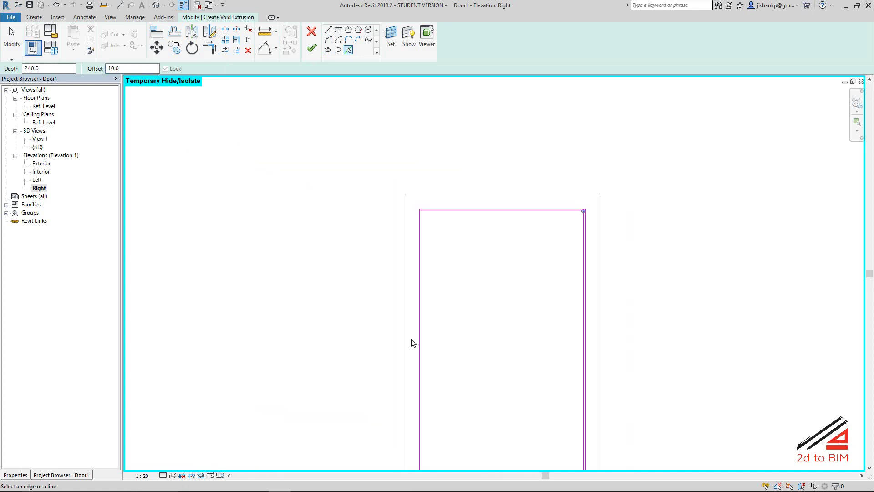
pyautogui.scroll(3, 474, 403)
pyautogui.click(477, 425)
pyautogui.click(210, 48)
pyautogui.scroll(2, 614, 407)
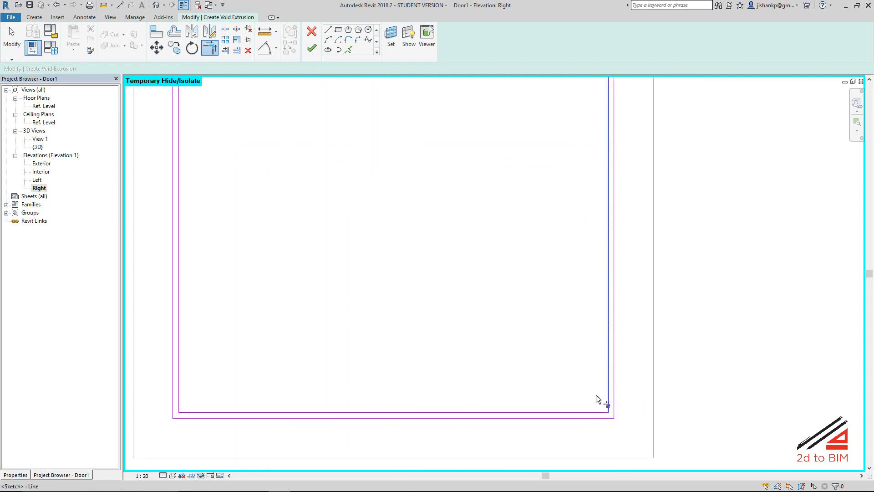
# Tidy the sketch's upper-right corner and exit the trim tool.
pyautogui.scroll(-3, 493, 224)
pyautogui.scroll(3, 493, 273)
pyautogui.scroll(-2, 494, 279)
pyautogui.scroll(3, 509, 250)
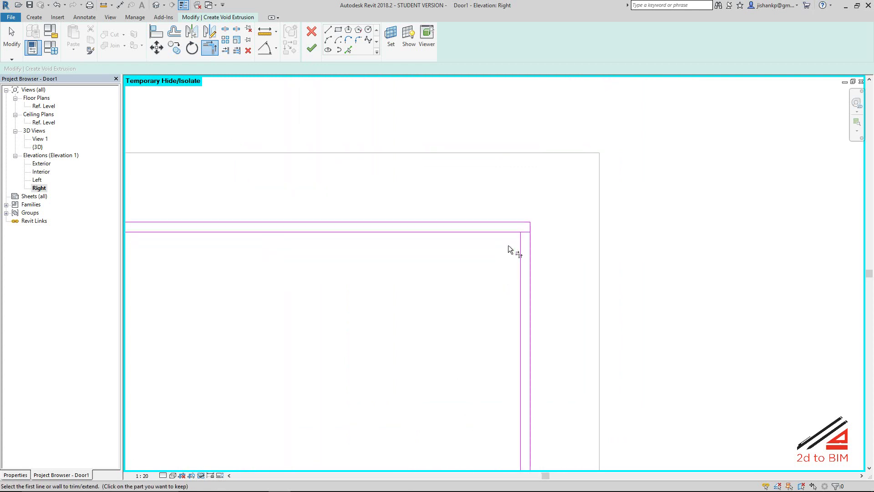
pyautogui.scroll(-1, 370, 286)
pyautogui.moveTo(370, 287)
pyautogui.mouseDown(button='middle')
pyautogui.moveTo(526, 274)
pyautogui.moveTo(683, 279)
pyautogui.mouseUp(button='middle')
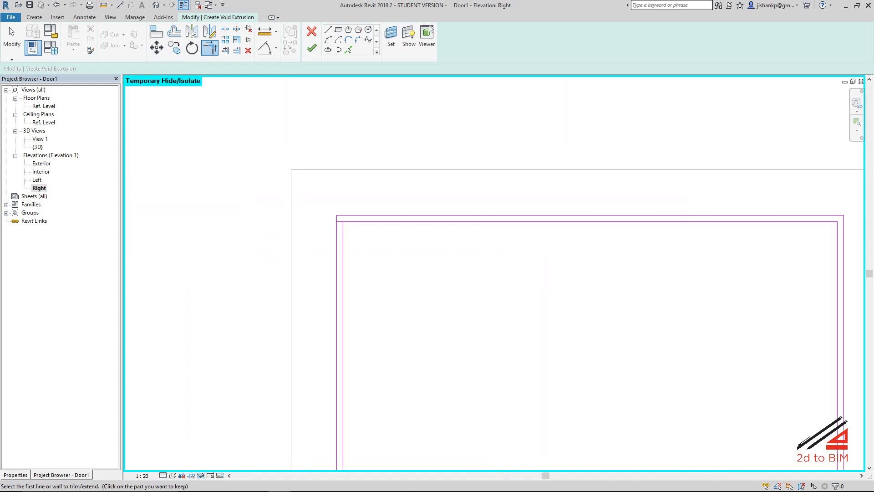
pyautogui.press('Escape')
pyautogui.press('z')
pyautogui.press('f')
# Review the panel sketch and try to finish it, raising a 'Lines cannot intersect' error.
pyautogui.scroll(-2, 412, 214)
pyautogui.moveTo(414, 209); pyautogui.dragTo(371, 329, button='middle')
pyautogui.scroll(2, 371, 156)
pyautogui.scroll(1, 370, 171)
pyautogui.scroll(-2, 369, 164)
pyautogui.scroll(1, 392, 198)
pyautogui.scroll(1, 359, 303)
pyautogui.scroll(1, 364, 291)
pyautogui.scroll(-1, 363, 290)
pyautogui.scroll(-1, 389, 254)
pyautogui.scroll(1, 381, 267)
pyautogui.scroll(1, 411, 157)
pyautogui.scroll(-1, 349, 226)
pyautogui.scroll(-1, 283, 166)
pyautogui.scroll(1, 260, 172)
pyautogui.scroll(-1, 312, 263)
pyautogui.scroll(-1, 314, 277)
pyautogui.scroll(1, 378, 337)
pyautogui.moveTo(378, 337)
pyautogui.mouseDown(button='middle')
pyautogui.moveTo(303, 304)
pyautogui.moveTo(317, 365)
pyautogui.moveTo(328, 341)
pyautogui.mouseUp(button='middle')
pyautogui.scroll(-1, 303, 304)
pyautogui.scroll(-1, 323, 301)
pyautogui.scroll(-1, 296, 254)
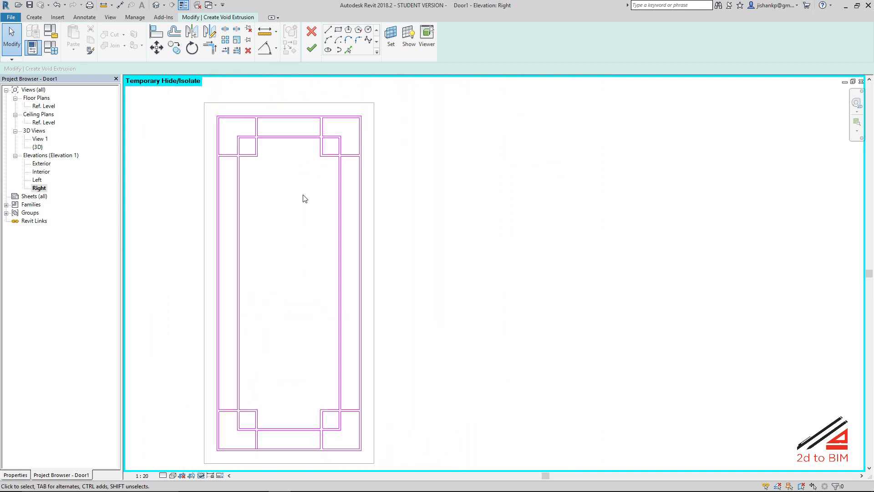
pyautogui.click(312, 47)
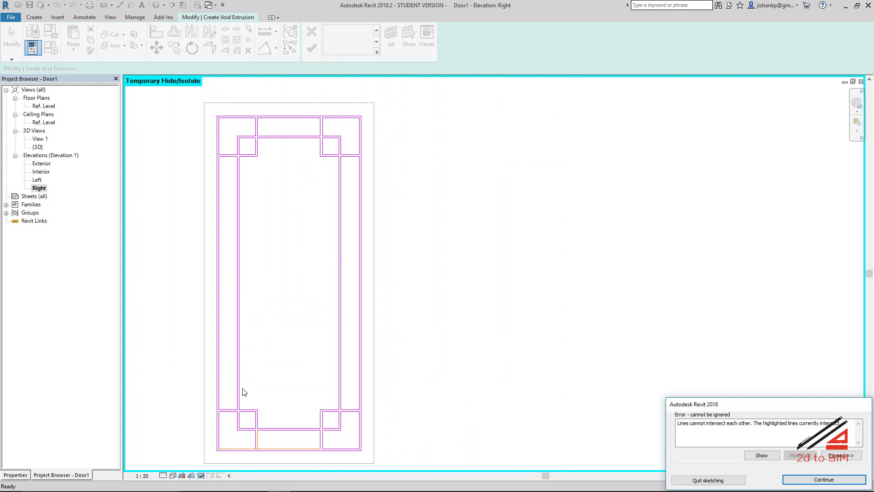
# Dismiss the intersecting-lines error and split the bottom line at the rail corner.
pyautogui.press('Return')
pyautogui.scroll(3, 260, 453)
pyautogui.scroll(1, 260, 453)
pyautogui.moveTo(259, 453); pyautogui.dragTo(263, 343, button='middle')
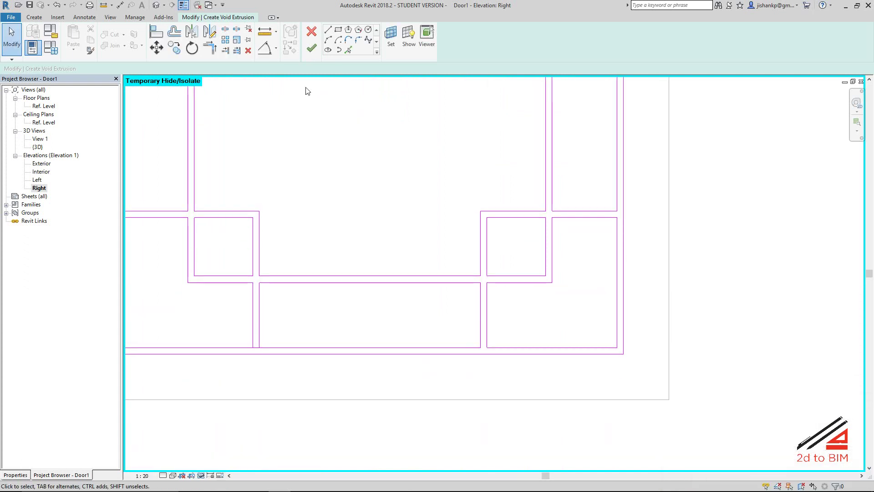
pyautogui.click(224, 30)
pyautogui.scroll(2, 252, 340)
pyautogui.scroll(2, 253, 340)
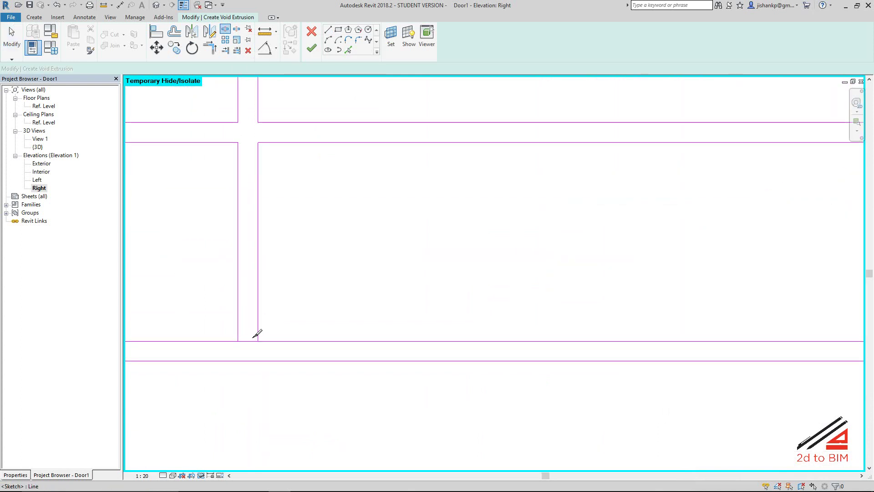
pyautogui.click(248, 340)
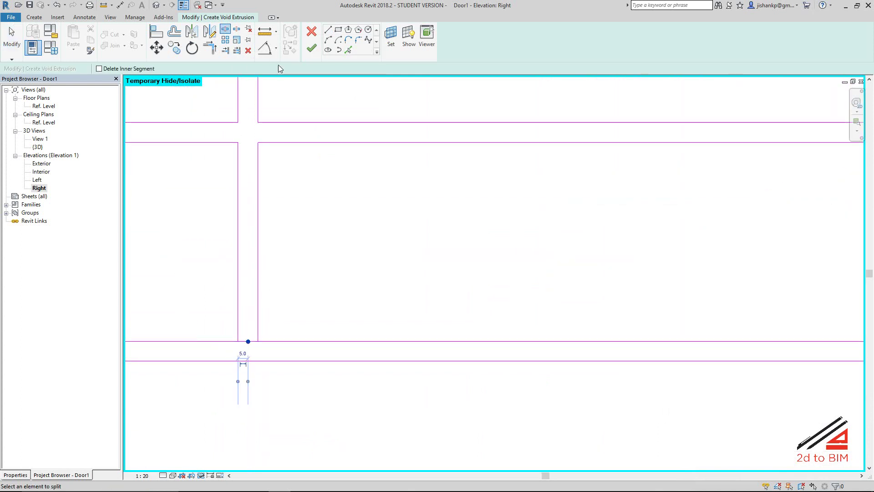
# Trim the split line and finish the void extrusion at depth 240.0.
pyautogui.click(210, 48)
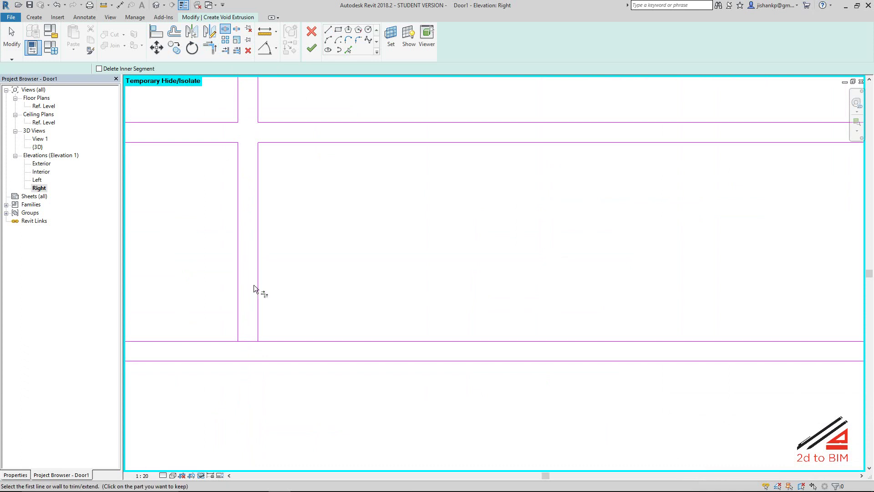
pyautogui.scroll(-5, 311, 260)
pyautogui.scroll(-3, 344, 217)
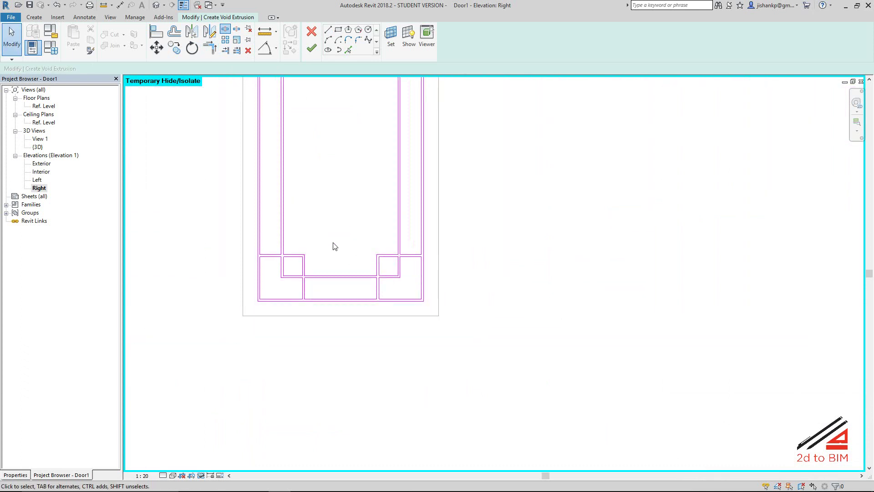
pyautogui.click(311, 48)
pyautogui.scroll(-2, 234, 234)
pyautogui.scroll(-2, 239, 219)
pyautogui.scroll(-1, 240, 219)
# Open the 3D view and orbit the door from the left and right front.
pyautogui.click(156, 6)
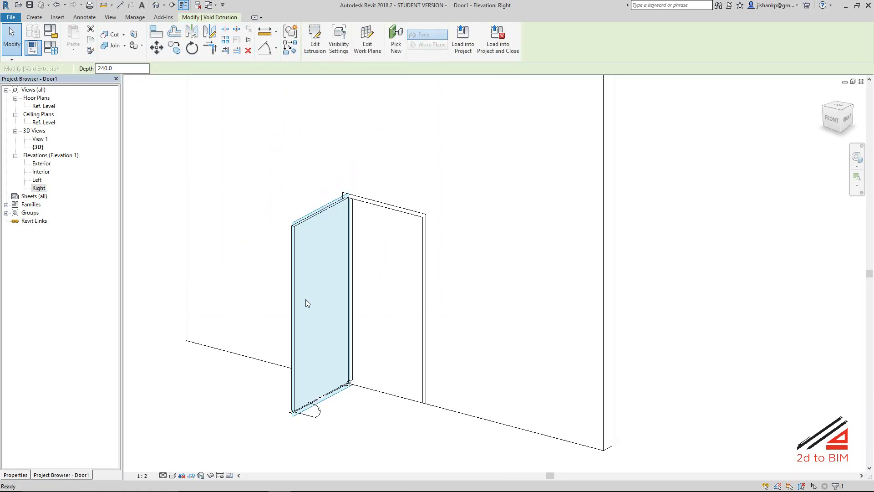
pyautogui.click(258, 376)
pyautogui.scroll(2, 293, 357)
pyautogui.scroll(-1, 283, 366)
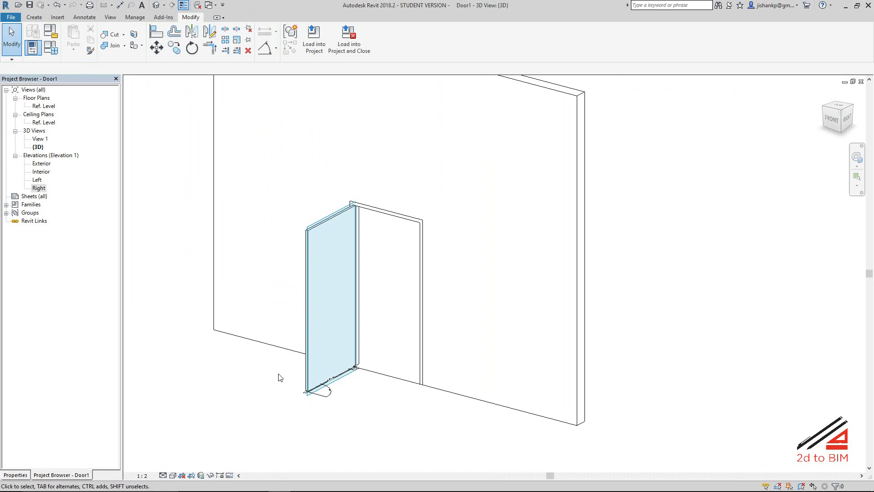
pyautogui.moveTo(273, 379)
pyautogui.keyDown('shift'); pyautogui.mouseDown(button='middle')
pyautogui.moveTo(388, 410)
pyautogui.moveTo(474, 371)
pyautogui.mouseUp(button='middle'); pyautogui.keyUp('shift')
pyautogui.scroll(2, 325, 255)
pyautogui.moveTo(344, 273)
pyautogui.keyDown('shift'); pyautogui.mouseDown(button='middle')
pyautogui.moveTo(292, 309)
pyautogui.moveTo(154, 309)
pyautogui.mouseUp(button='middle'); pyautogui.keyUp('shift')
pyautogui.scroll(-2, 174, 299)
pyautogui.scroll(-1, 201, 319)
pyautogui.scroll(-1, 252, 415)
pyautogui.moveTo(252, 415)
pyautogui.keyDown('shift'); pyautogui.mouseDown(button='middle')
pyautogui.moveTo(346, 410)
pyautogui.moveTo(323, 273)
pyautogui.mouseUp(button='middle'); pyautogui.keyUp('shift')
pyautogui.scroll(2, 324, 271)
pyautogui.scroll(1, 324, 270)
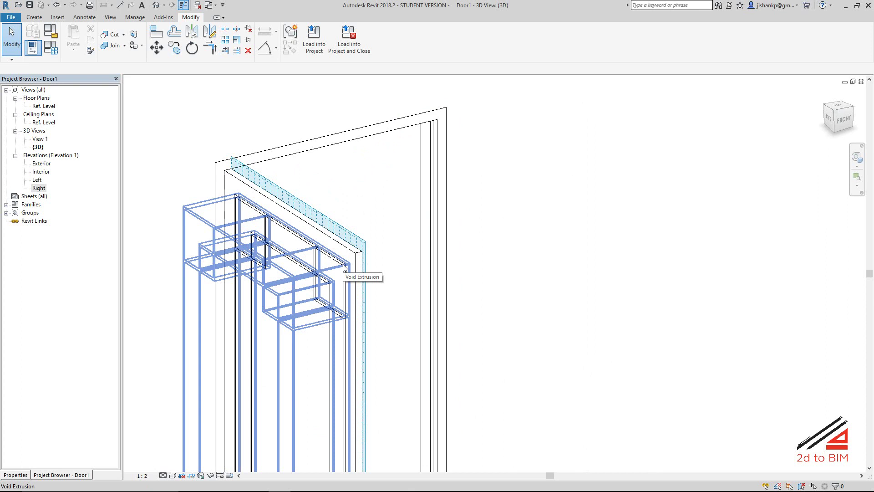
# Select the void extrusion to inspect it, then deselect and orbit to a front view.
pyautogui.click(343, 266)
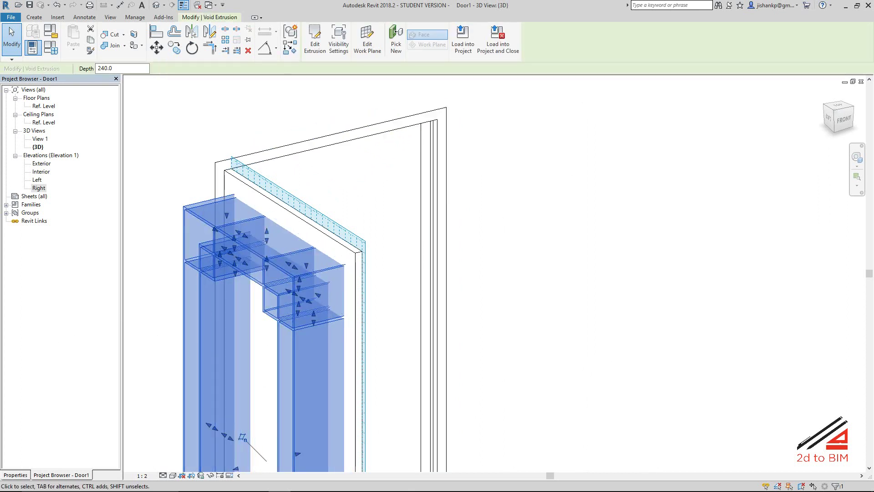
pyautogui.scroll(-2, 276, 223)
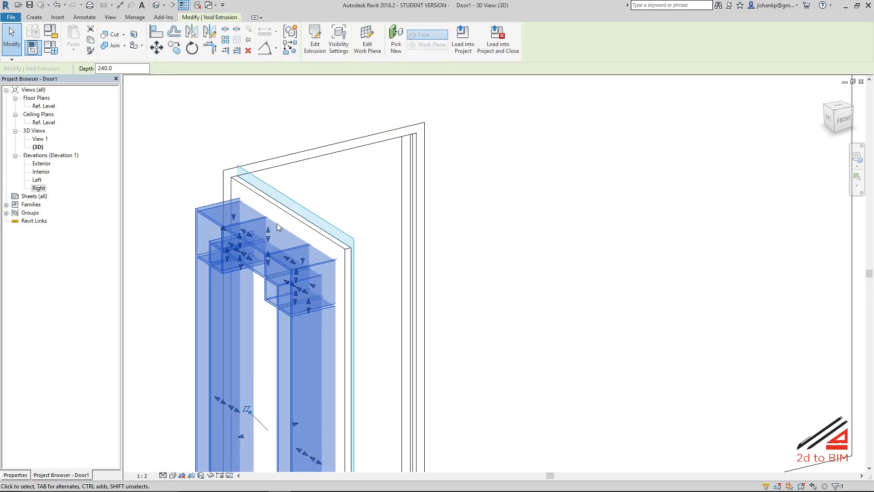
pyautogui.scroll(-3, 277, 223)
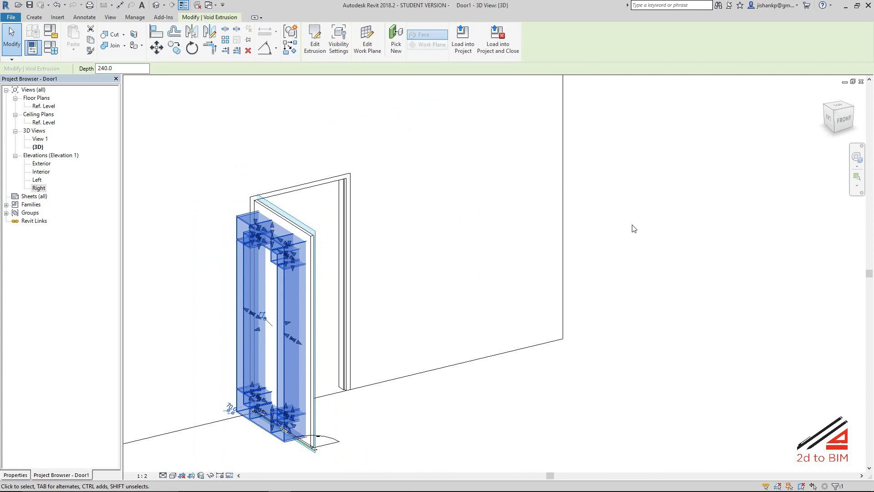
pyautogui.click(634, 229)
pyautogui.moveTo(617, 236)
pyautogui.keyDown('shift'); pyautogui.mouseDown(button='middle')
pyautogui.moveTo(556, 279)
pyautogui.moveTo(478, 289)
pyautogui.moveTo(701, 233)
pyautogui.mouseUp(button='middle'); pyautogui.keyUp('shift')
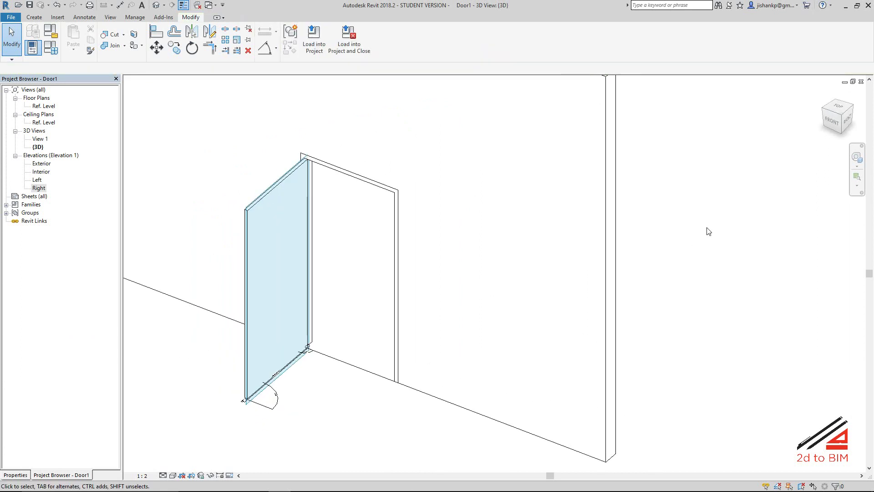
pyautogui.scroll(3, 841, 153)
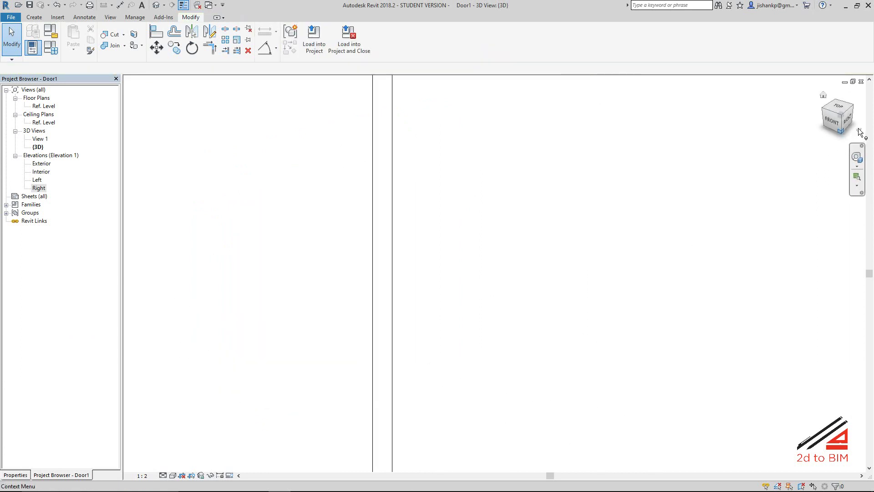
pyautogui.scroll(-3, 584, 241)
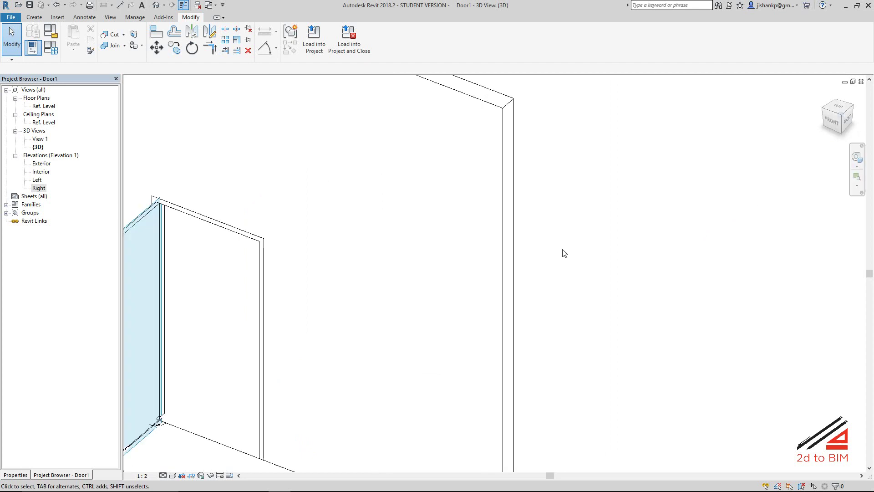
pyautogui.scroll(-2, 564, 253)
pyautogui.scroll(2, 227, 325)
pyautogui.scroll(2, 237, 258)
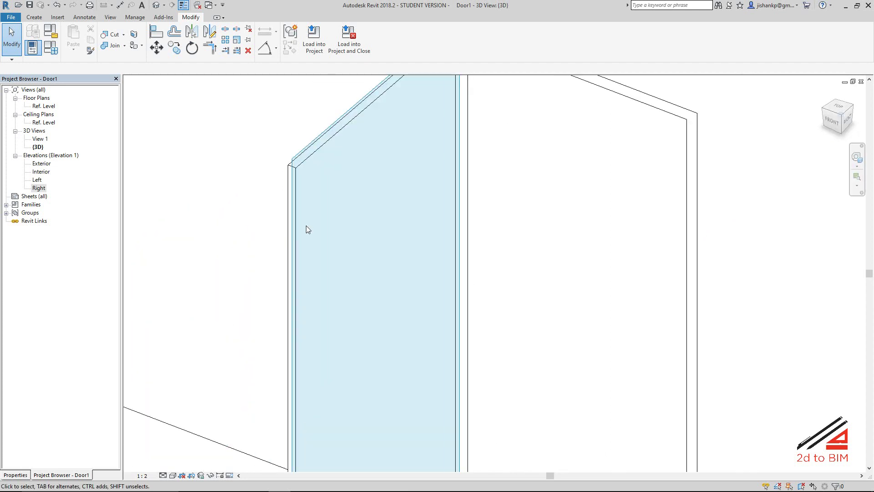
pyautogui.moveTo(290, 269)
pyautogui.keyDown('shift'); pyautogui.mouseDown(button='middle')
pyautogui.moveTo(282, 198)
pyautogui.moveTo(245, 253)
pyautogui.mouseUp(button='middle'); pyautogui.keyUp('shift')
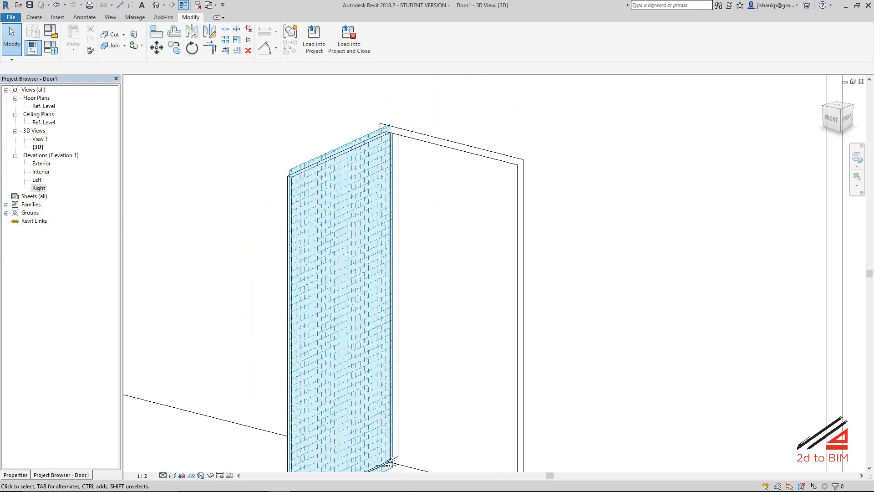
pyautogui.moveTo(216, 247)
pyautogui.keyDown('shift'); pyautogui.mouseDown(button='middle')
pyautogui.moveTo(298, 307)
pyautogui.moveTo(339, 291)
pyautogui.mouseUp(button='middle'); pyautogui.keyUp('shift')
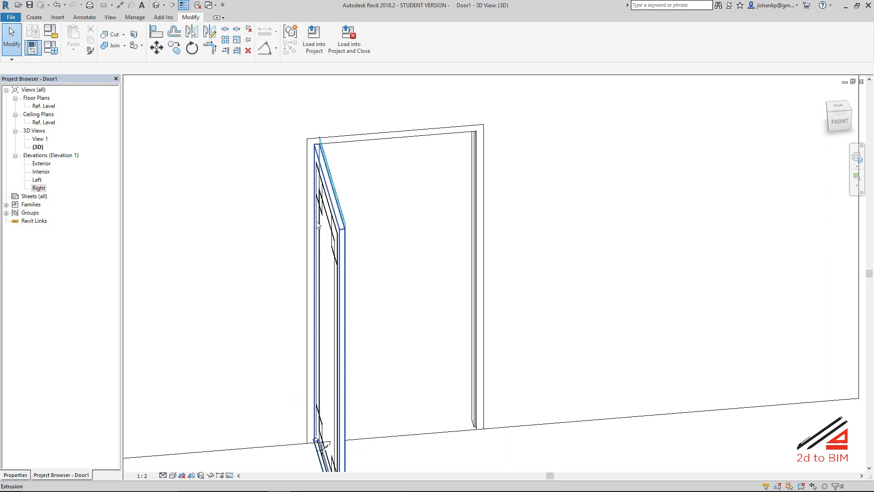
# Select the void extrusion and set its depth to -10, cutting shallow grooves into the panel face.
pyautogui.scroll(5, 381, 240)
pyautogui.keyDown('shift'); pyautogui.moveTo(381, 239); pyautogui.dragTo(387, 231, button='middle'); pyautogui.keyUp('shift')
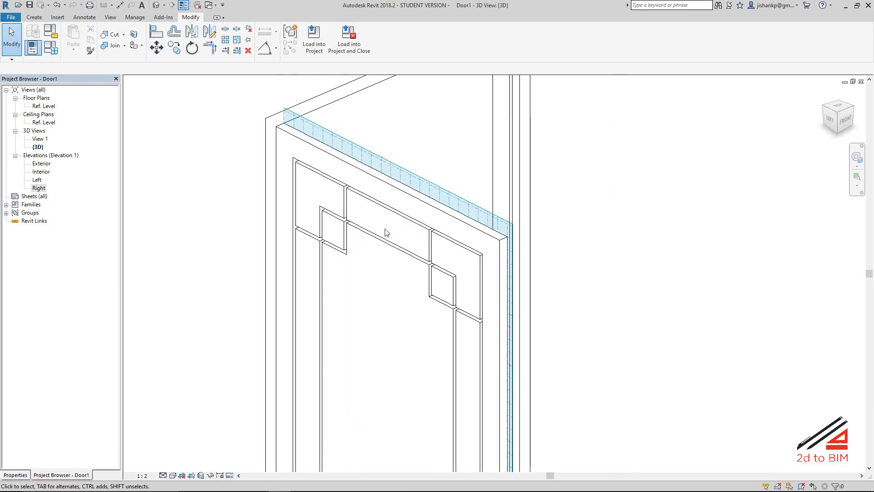
pyautogui.click(379, 250)
pyautogui.moveTo(364, 272)
pyautogui.keyDown('shift'); pyautogui.mouseDown(button='middle')
pyautogui.moveTo(261, 262)
pyautogui.moveTo(262, 271)
pyautogui.moveTo(220, 289)
pyautogui.mouseUp(button='middle'); pyautogui.keyUp('shift')
pyautogui.scroll(-3, 262, 271)
pyautogui.write('10')
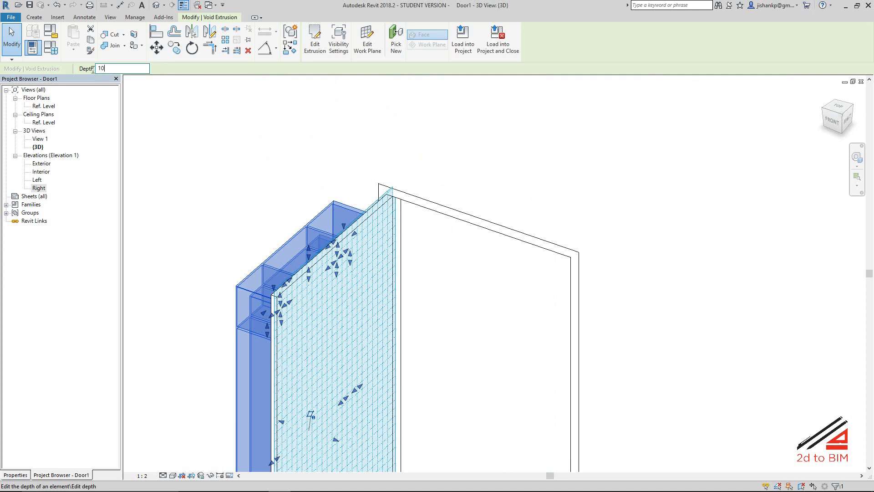
pyautogui.press('Return')
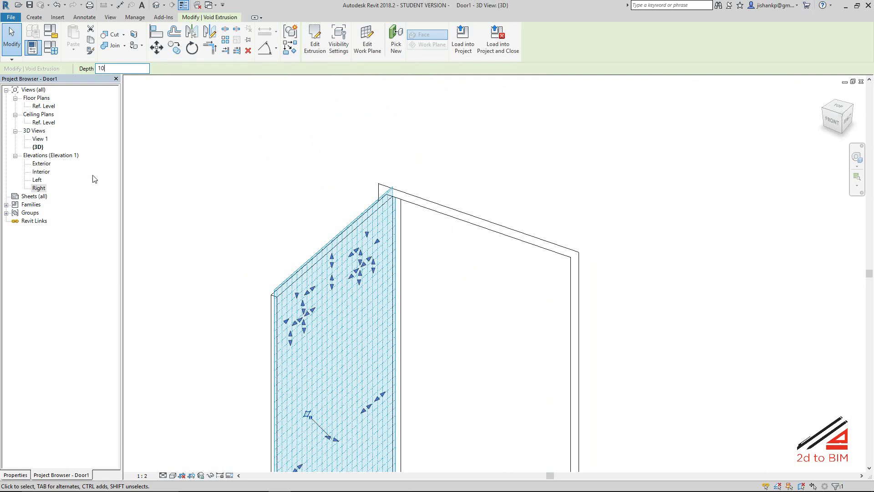
pyautogui.moveTo(177, 401)
pyautogui.keyDown('shift'); pyautogui.mouseDown(button='middle')
pyautogui.moveTo(250, 391)
pyautogui.moveTo(334, 334)
pyautogui.mouseUp(button='middle'); pyautogui.keyUp('shift')
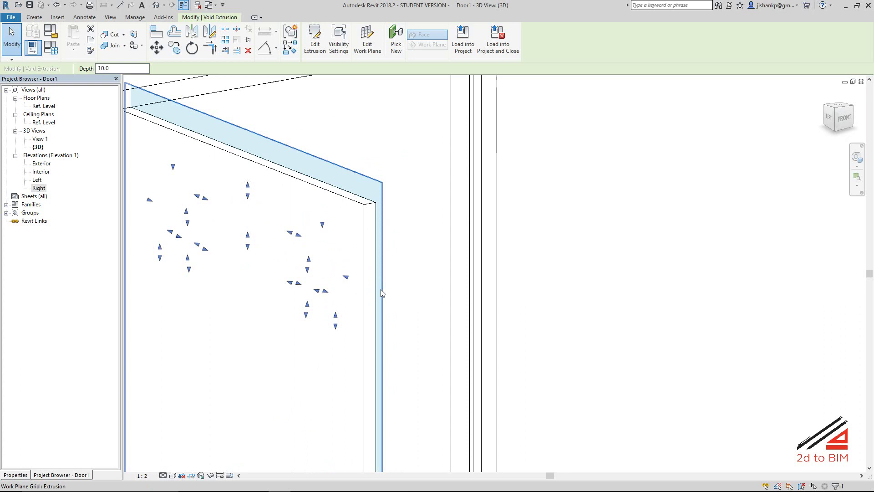
pyautogui.keyDown('shift'); pyautogui.moveTo(351, 293); pyautogui.dragTo(230, 363, button='middle'); pyautogui.keyUp('shift')
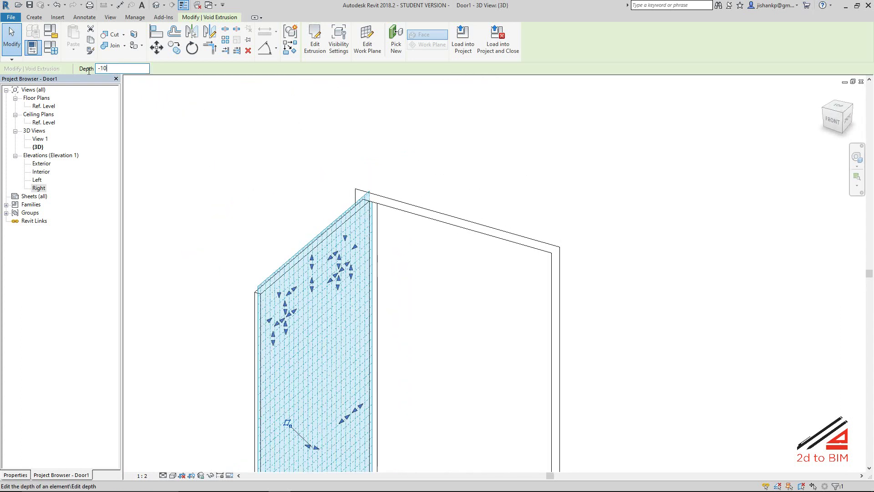
pyautogui.press('Return')
pyautogui.click(531, 295)
pyautogui.moveTo(255, 230)
pyautogui.keyDown('shift'); pyautogui.mouseDown(button='middle')
pyautogui.moveTo(225, 329)
pyautogui.moveTo(180, 277)
pyautogui.mouseUp(button='middle'); pyautogui.keyUp('shift')
pyautogui.scroll(3, 214, 270)
# Orbit around the grooved door and show its properties: Family Doors, hosted by a Wall.
pyautogui.scroll(3, 255, 255)
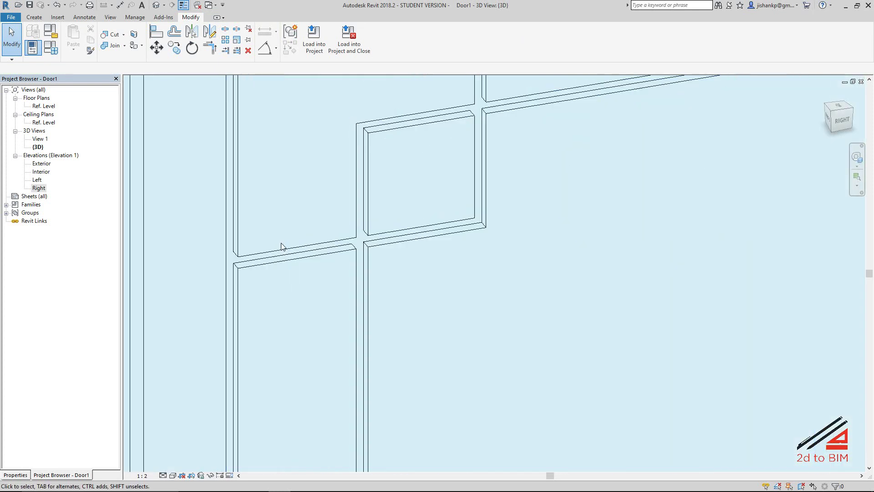
pyautogui.scroll(-5, 281, 242)
pyautogui.moveTo(280, 242)
pyautogui.keyDown('shift'); pyautogui.mouseDown(button='middle')
pyautogui.moveTo(430, 287)
pyautogui.moveTo(341, 289)
pyautogui.moveTo(376, 277)
pyautogui.moveTo(332, 391)
pyautogui.moveTo(406, 410)
pyautogui.mouseUp(button='middle'); pyautogui.keyUp('shift')
pyautogui.scroll(-3, 374, 292)
pyautogui.scroll(5, 332, 392)
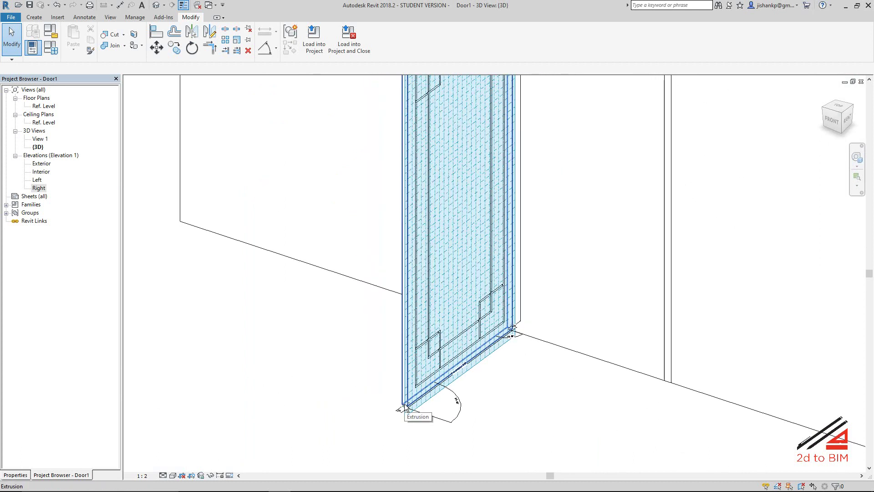
pyautogui.scroll(-3, 306, 341)
pyautogui.scroll(-2, 306, 342)
pyautogui.moveTo(306, 341)
pyautogui.keyDown('shift'); pyautogui.mouseDown(button='middle')
pyautogui.moveTo(468, 328)
pyautogui.moveTo(536, 293)
pyautogui.moveTo(468, 307)
pyautogui.mouseUp(button='middle'); pyautogui.keyUp('shift')
pyautogui.scroll(2, 302, 343)
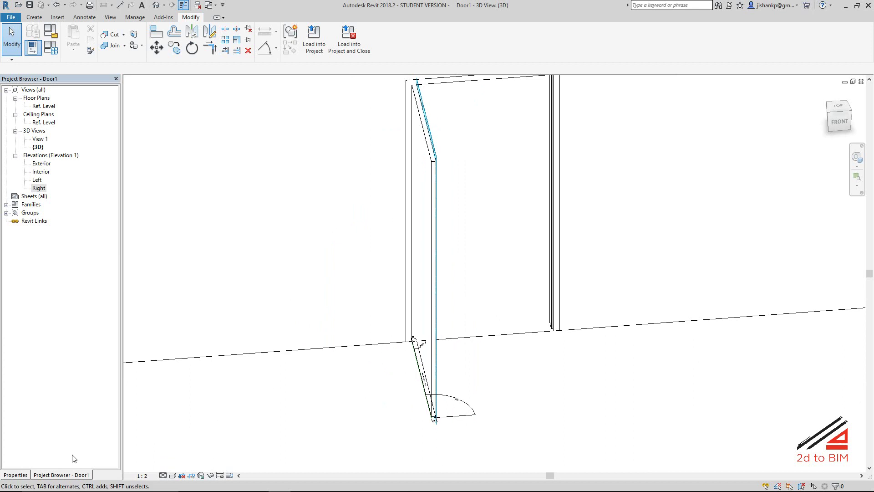
pyautogui.click(15, 475)
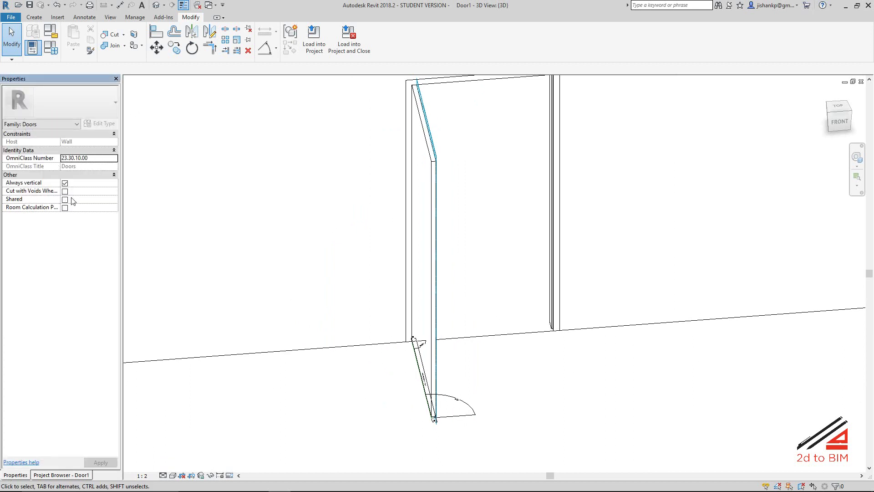
pyautogui.moveTo(416, 408)
pyautogui.keyDown('shift'); pyautogui.mouseDown(button='middle')
pyautogui.moveTo(285, 396)
pyautogui.moveTo(322, 365)
pyautogui.moveTo(312, 386)
pyautogui.moveTo(226, 330)
pyautogui.mouseUp(button='middle'); pyautogui.keyUp('shift')
# Edit the SwingAngle (default) value in Family Types and orbit to check the leaf's swing.
pyautogui.click(42, 18)
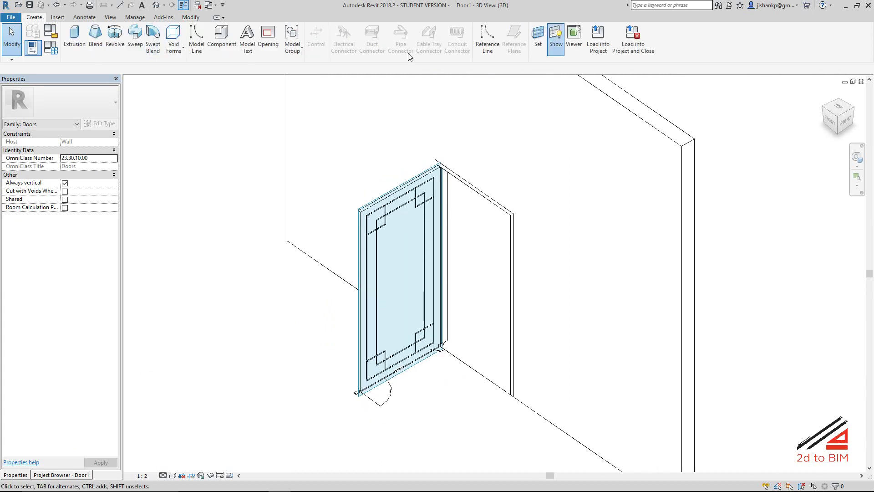
pyautogui.click(554, 49)
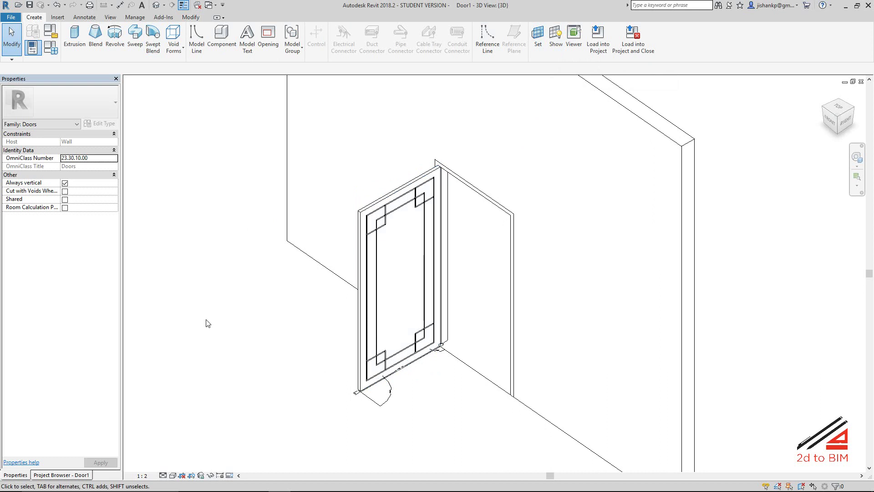
pyautogui.click(54, 48)
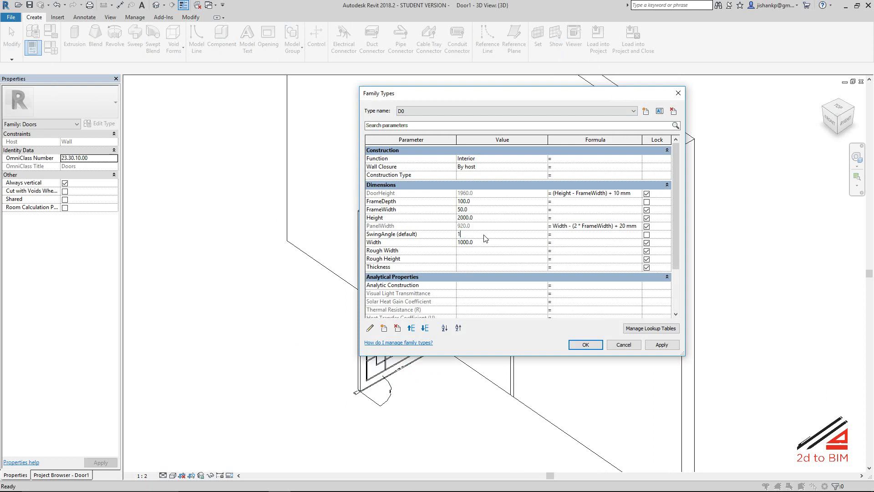
pyautogui.click(584, 345)
pyautogui.moveTo(452, 392)
pyautogui.keyDown('shift'); pyautogui.mouseDown(button='middle')
pyautogui.moveTo(261, 401)
pyautogui.moveTo(161, 340)
pyautogui.mouseUp(button='middle'); pyautogui.keyUp('shift')
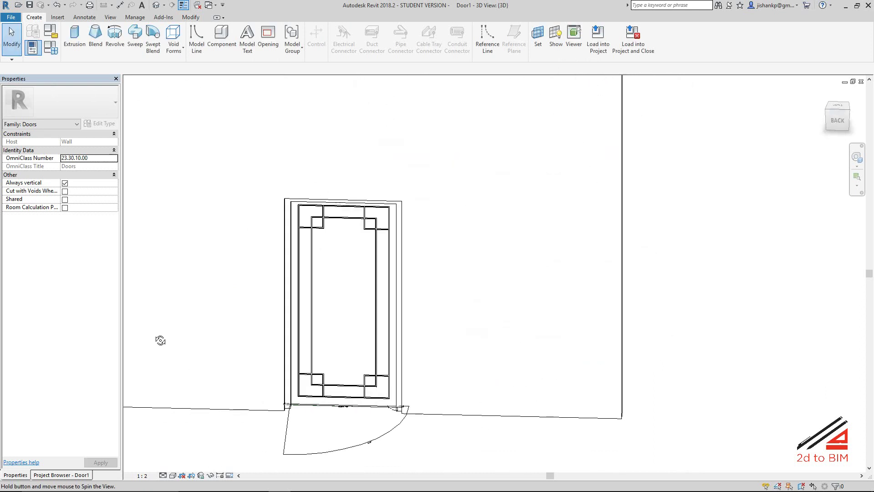
pyautogui.scroll(-3, 245, 386)
pyautogui.keyDown('shift'); pyautogui.moveTo(244, 386); pyautogui.dragTo(564, 414, button='middle'); pyautogui.keyUp('shift')
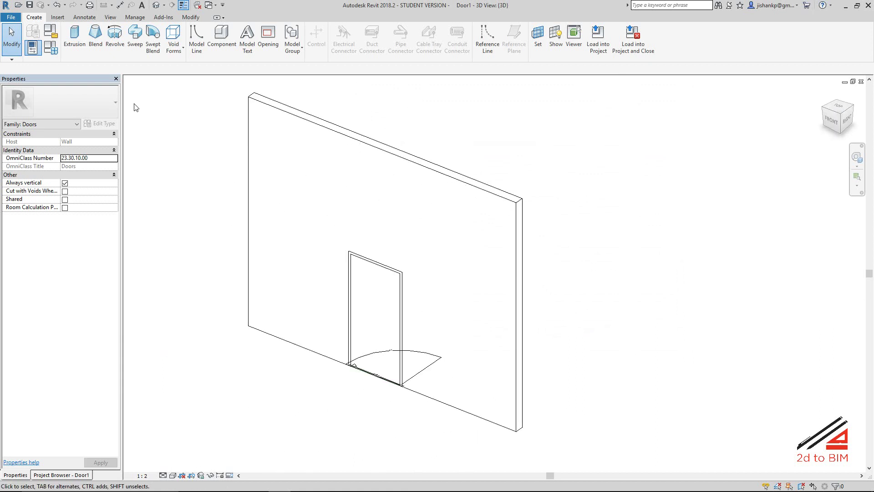
# Try other SwingAngle values in Family Types, finally settling on 90 so the leaf stands open.
pyautogui.click(57, 52)
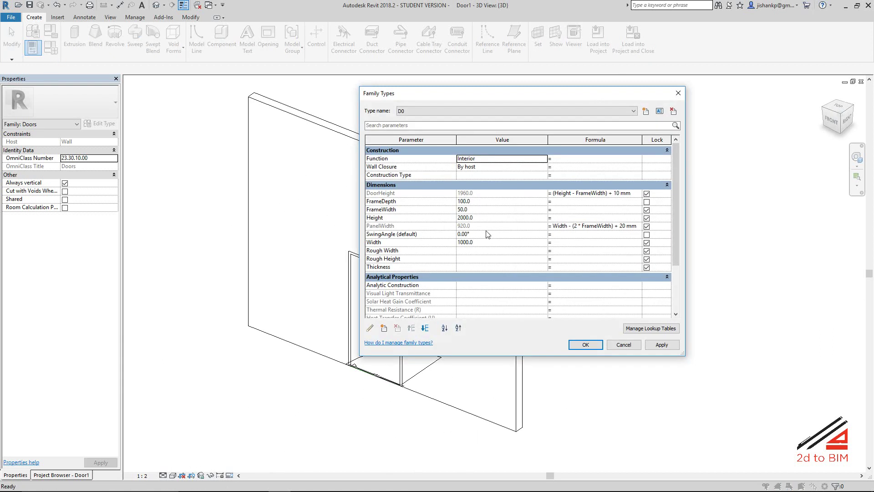
pyautogui.click(591, 345)
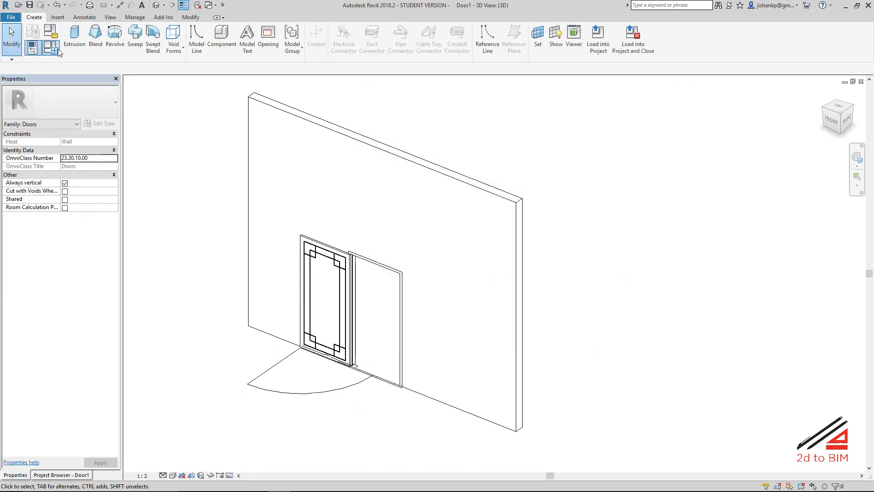
pyautogui.click(58, 50)
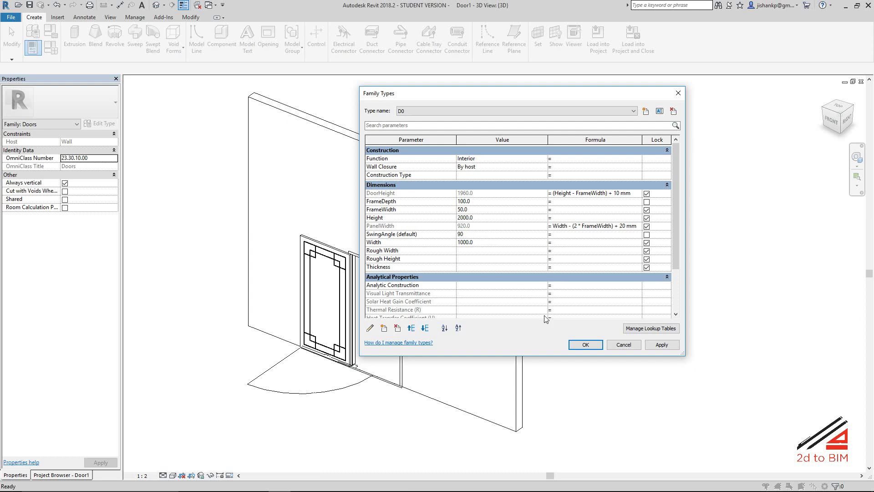
pyautogui.click(577, 348)
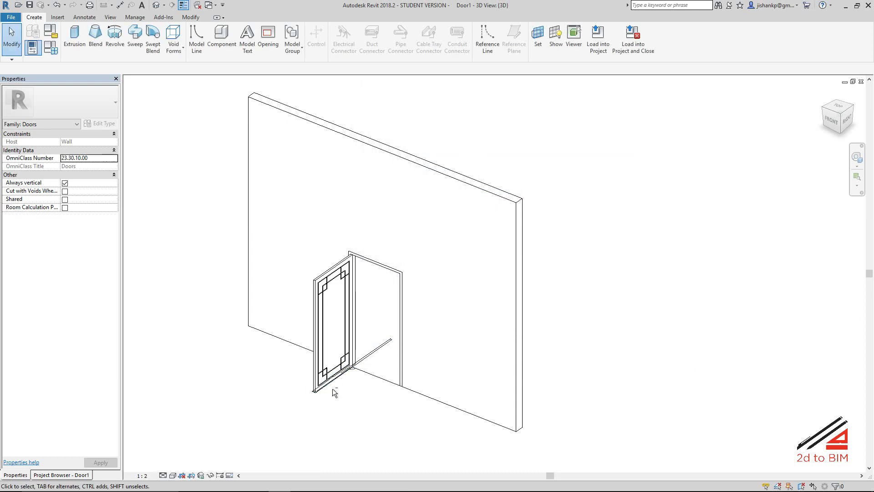
pyautogui.keyDown('shift'); pyautogui.moveTo(332, 390); pyautogui.dragTo(409, 415, button='middle'); pyautogui.keyUp('shift')
pyautogui.scroll(1, 361, 357)
pyautogui.scroll(4, 344, 363)
pyautogui.moveTo(344, 363)
pyautogui.keyDown('shift'); pyautogui.mouseDown(button='middle')
pyautogui.moveTo(203, 346)
pyautogui.moveTo(260, 269)
pyautogui.mouseUp(button='middle'); pyautogui.keyUp('shift')
pyautogui.scroll(2, 283, 220)
pyautogui.scroll(1, 253, 193)
pyautogui.scroll(2, 240, 181)
pyautogui.scroll(2, 244, 205)
pyautogui.scroll(-3, 245, 204)
pyautogui.moveTo(279, 218)
pyautogui.keyDown('shift'); pyautogui.mouseDown(button='middle')
pyautogui.moveTo(289, 228)
pyautogui.moveTo(302, 332)
pyautogui.moveTo(422, 342)
pyautogui.moveTo(452, 259)
pyautogui.moveTo(417, 290)
pyautogui.moveTo(369, 303)
pyautogui.moveTo(346, 291)
pyautogui.mouseUp(button='middle'); pyautogui.keyUp('shift')
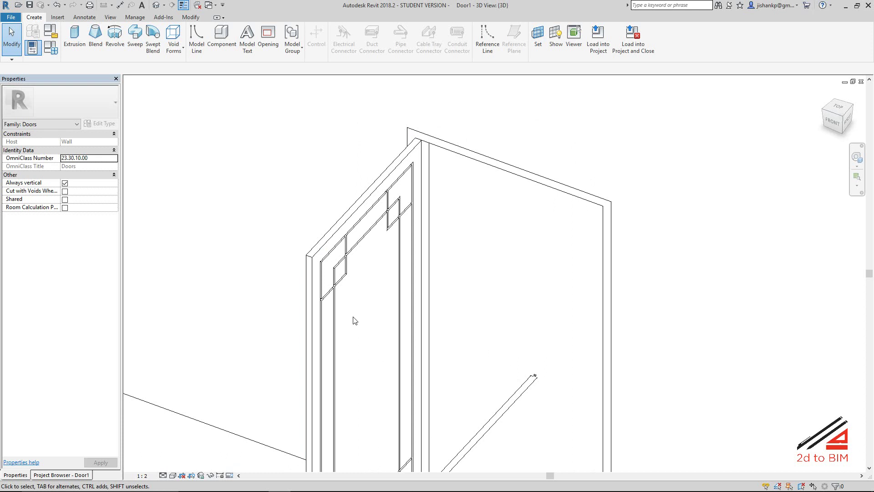
pyautogui.scroll(3, 355, 319)
pyautogui.scroll(-1, 416, 280)
pyautogui.scroll(-1, 415, 283)
pyautogui.scroll(-1, 410, 273)
pyautogui.scroll(-1, 394, 226)
pyautogui.moveTo(400, 224)
pyautogui.keyDown('shift'); pyautogui.mouseDown(button='middle')
pyautogui.moveTo(341, 306)
pyautogui.moveTo(385, 332)
pyautogui.mouseUp(button='middle'); pyautogui.keyUp('shift')
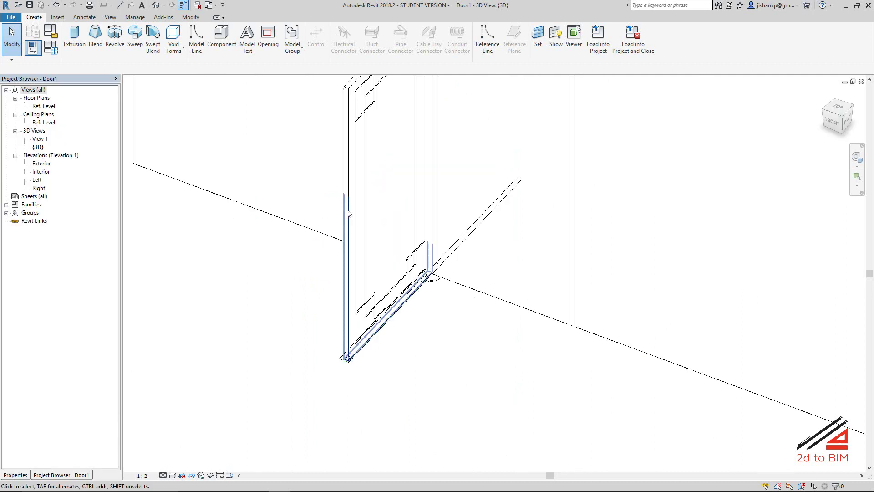
pyautogui.scroll(-3, 349, 213)
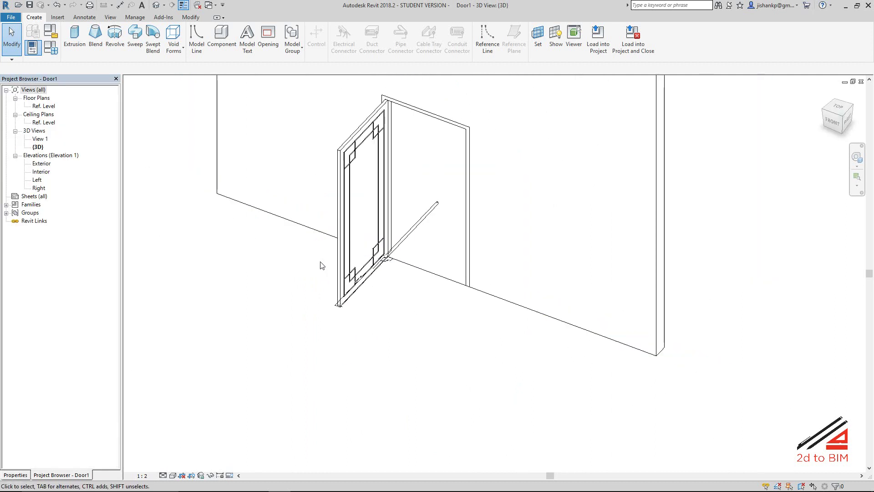
pyautogui.keyDown('shift'); pyautogui.moveTo(320, 268); pyautogui.dragTo(311, 266, button='middle'); pyautogui.keyUp('shift')
pyautogui.keyDown('shift'); pyautogui.moveTo(330, 303); pyautogui.dragTo(327, 304, button='middle'); pyautogui.keyUp('shift')
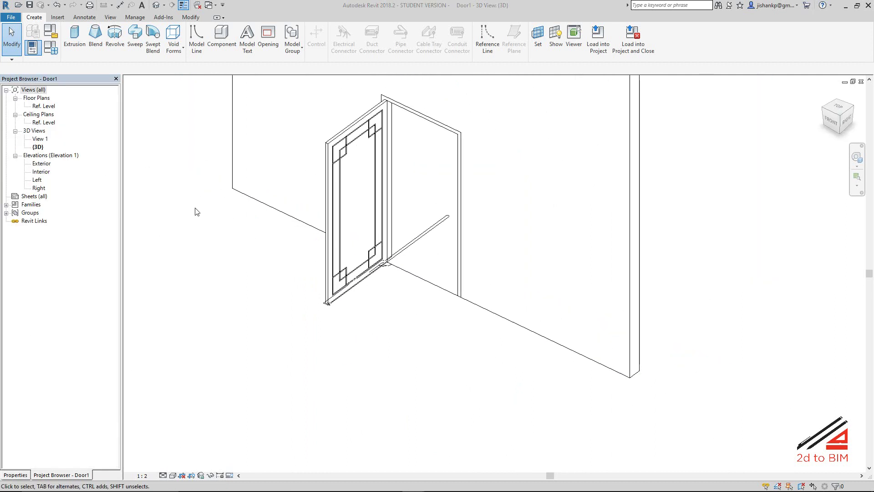
pyautogui.scroll(3, 282, 287)
pyautogui.moveTo(283, 286)
pyautogui.keyDown('shift'); pyautogui.mouseDown(button='middle')
pyautogui.moveTo(325, 321)
pyautogui.moveTo(334, 293)
pyautogui.mouseUp(button='middle'); pyautogui.keyUp('shift')
pyautogui.scroll(-3, 277, 302)
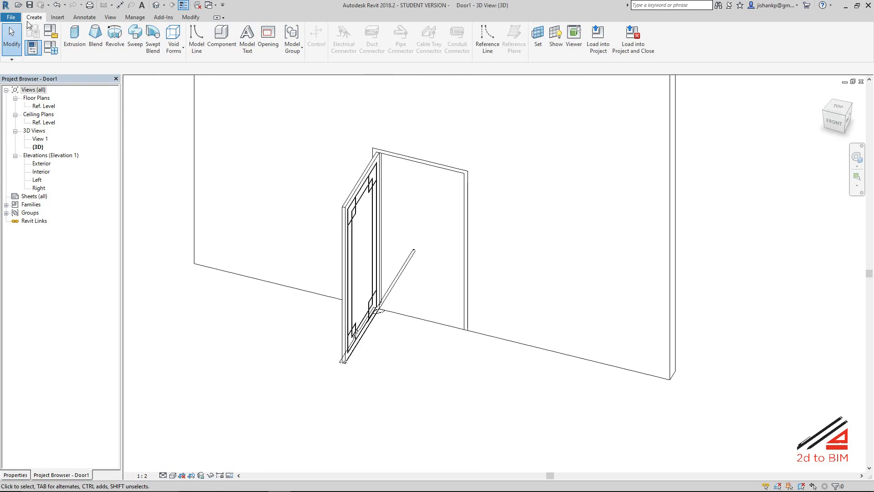
pyautogui.click(11, 17)
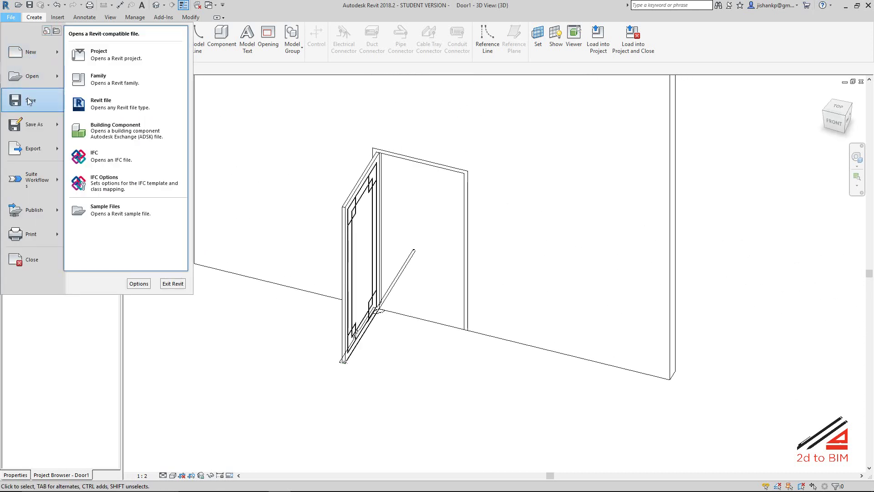
pyautogui.moveTo(31, 52)
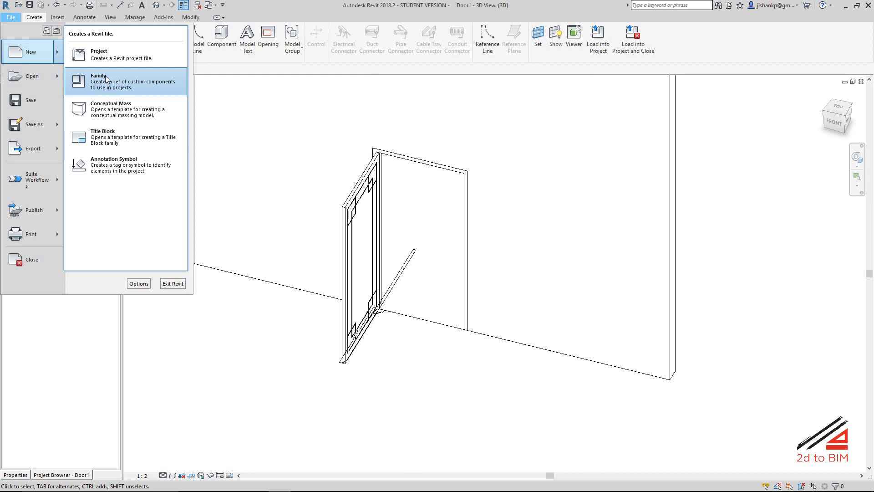
pyautogui.click(105, 76)
pyautogui.moveTo(526, 174); pyautogui.dragTo(530, 209)
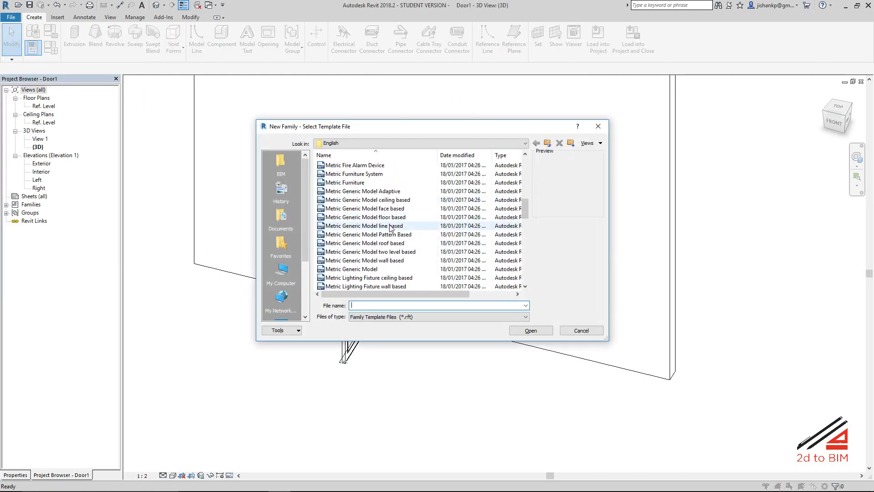
pyautogui.click(394, 210)
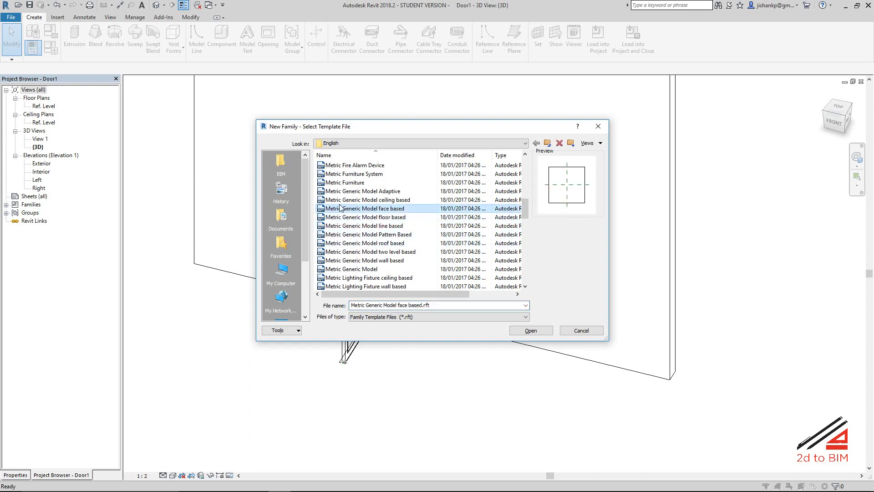
pyautogui.click(533, 333)
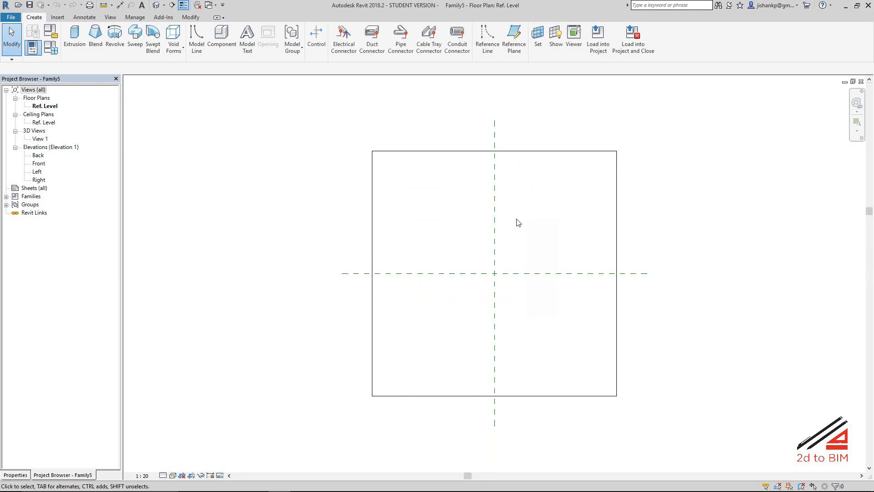
pyautogui.moveTo(516, 301); pyautogui.dragTo(506, 252, button='middle')
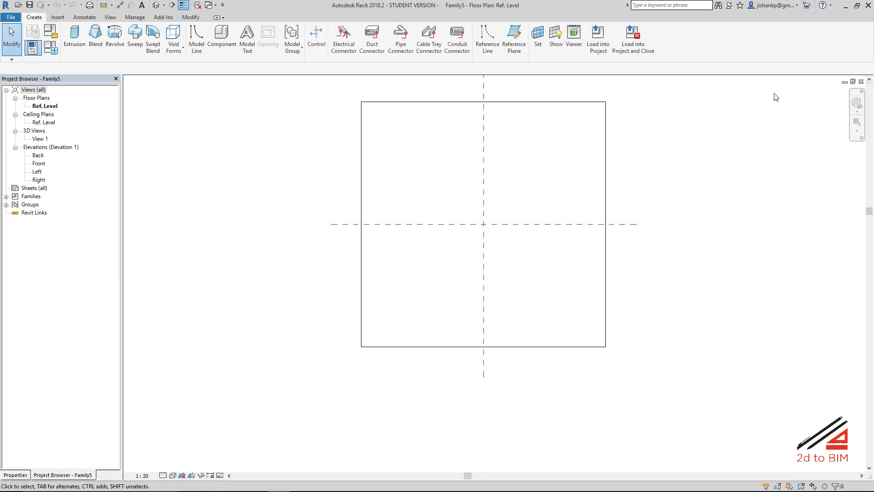
pyautogui.click(861, 81)
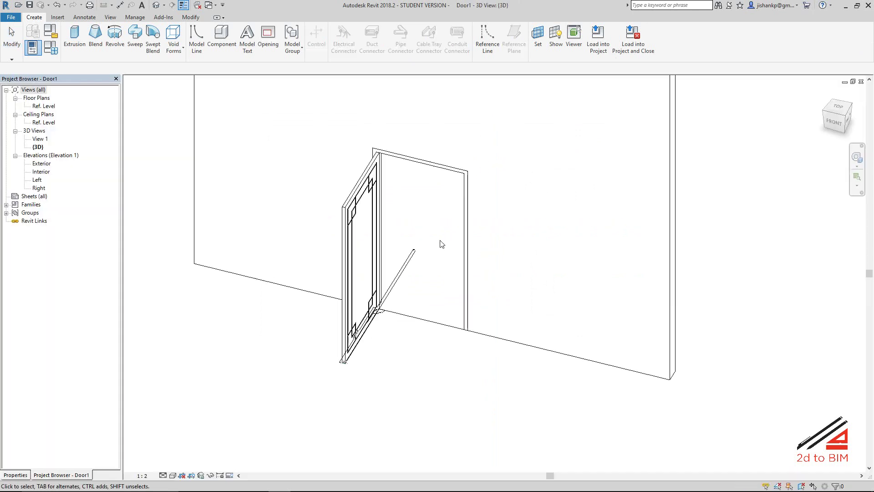
# Inspect the Handle family in its floor plan and 3D view.
pyautogui.hotkey('ctrl', 'Tab')
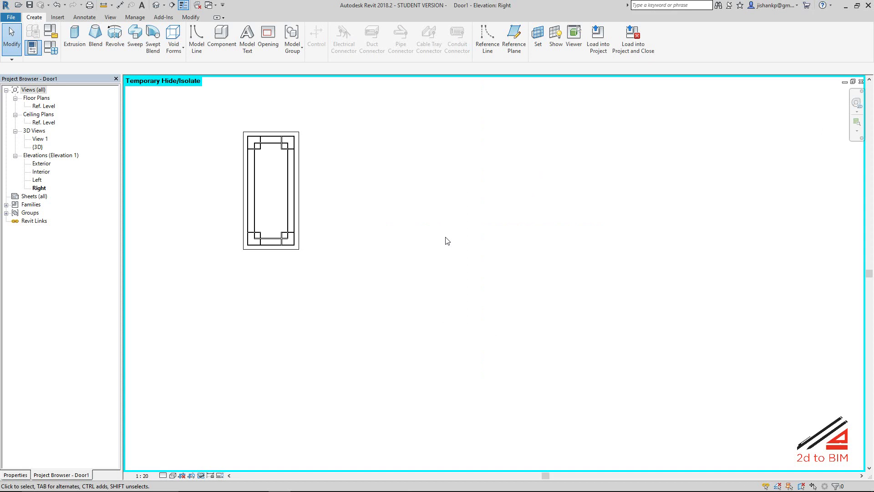
pyautogui.hotkey('ctrl', 'Tab')
pyautogui.moveTo(445, 240)
pyautogui.mouseDown(button='middle')
pyautogui.moveTo(470, 263)
pyautogui.moveTo(493, 267)
pyautogui.mouseUp(button='middle')
pyautogui.scroll(4, 401, 255)
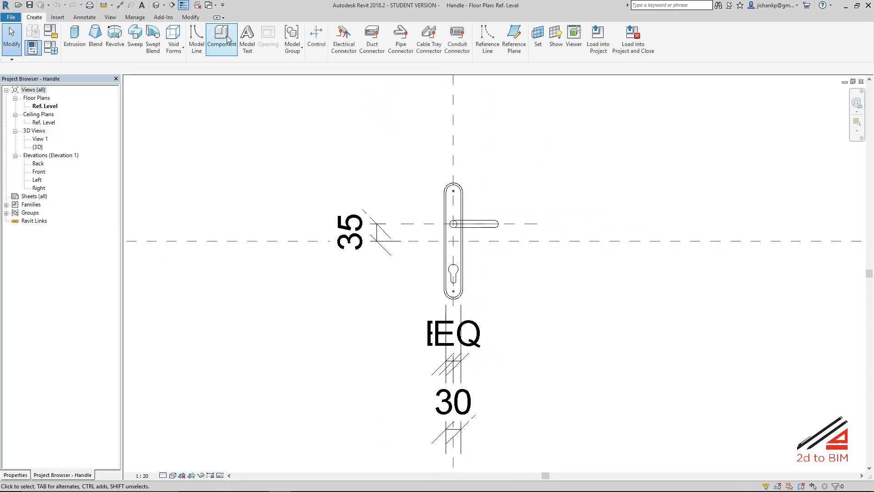
pyautogui.click(157, 6)
pyautogui.moveTo(347, 300)
pyautogui.keyDown('shift'); pyautogui.mouseDown(button='middle')
pyautogui.moveTo(425, 346)
pyautogui.moveTo(511, 279)
pyautogui.moveTo(492, 288)
pyautogui.moveTo(453, 239)
pyautogui.moveTo(449, 340)
pyautogui.moveTo(553, 151)
pyautogui.mouseUp(button='middle'); pyautogui.keyUp('shift')
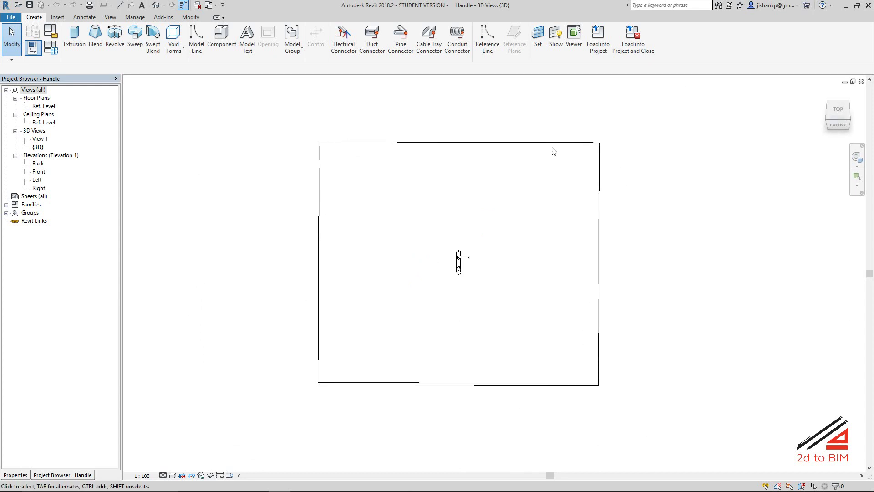
# Load the Handle into the Door1 family and place one handle on the door leaf's face.
pyautogui.click(629, 52)
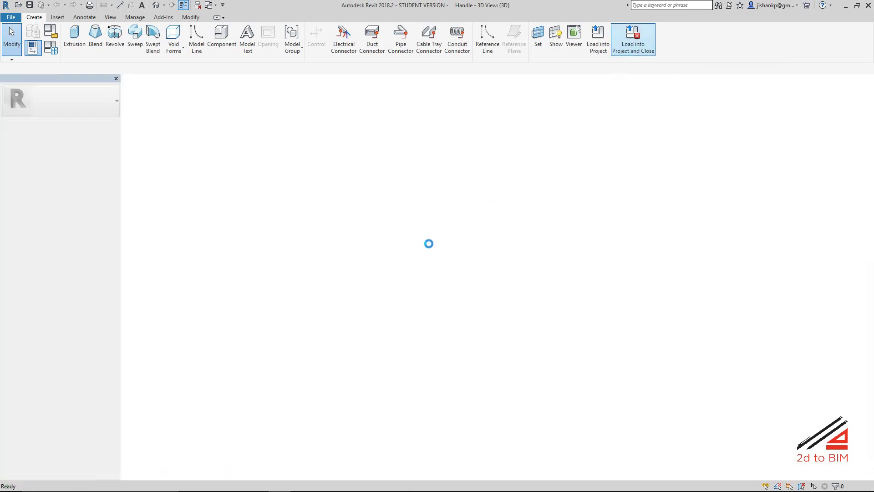
pyautogui.scroll(3, 250, 195)
pyautogui.scroll(3, 255, 194)
pyautogui.scroll(3, 262, 180)
pyautogui.scroll(3, 263, 175)
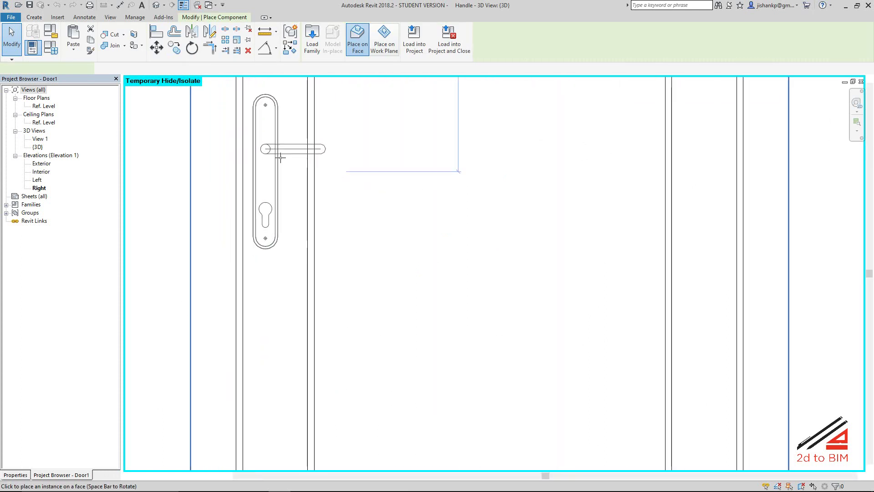
pyautogui.click(271, 158)
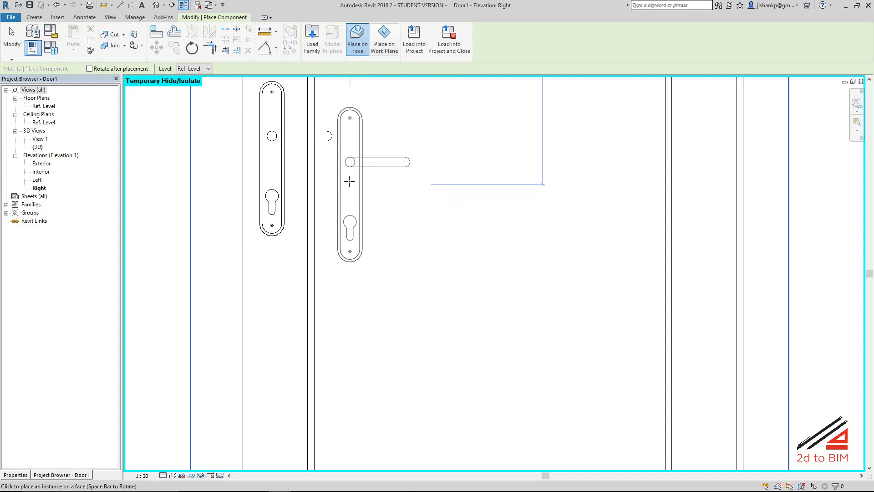
pyautogui.press('Escape')
# Save the Door1 family with the handle in place.
pyautogui.scroll(-2, 350, 188)
pyautogui.scroll(-2, 349, 189)
pyautogui.scroll(-2, 328, 200)
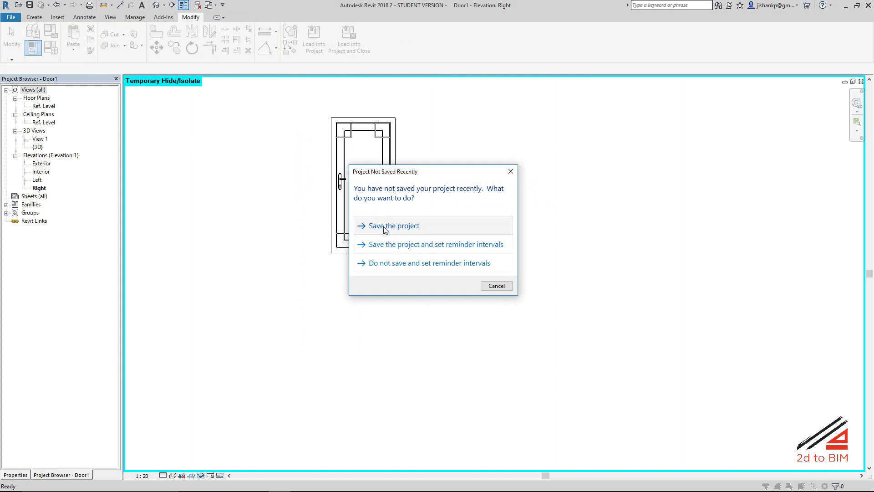
pyautogui.click(385, 228)
pyautogui.hotkey('ctrl', 'Tab')
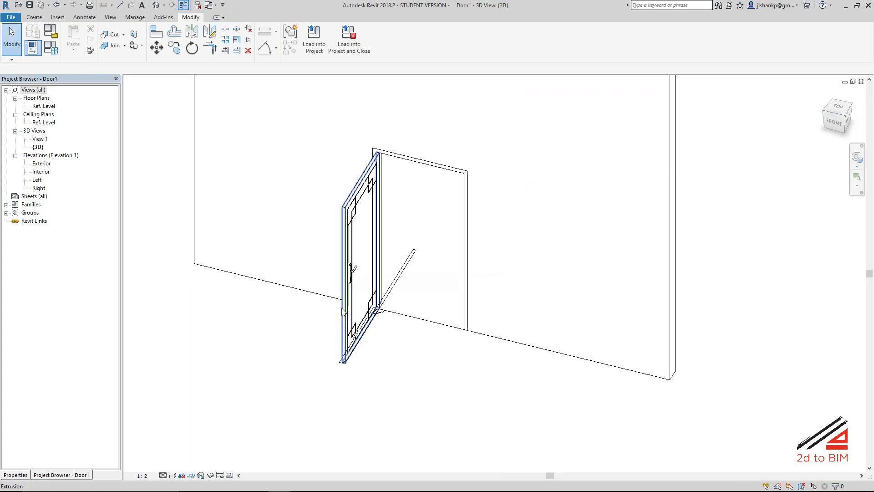
# Open the Right elevation and select the door handle to show its properties.
pyautogui.scroll(3, 337, 283)
pyautogui.scroll(2, 355, 267)
pyautogui.moveTo(363, 276)
pyautogui.keyDown('shift'); pyautogui.mouseDown(button='middle')
pyautogui.moveTo(259, 262)
pyautogui.moveTo(234, 244)
pyautogui.mouseUp(button='middle'); pyautogui.keyUp('shift')
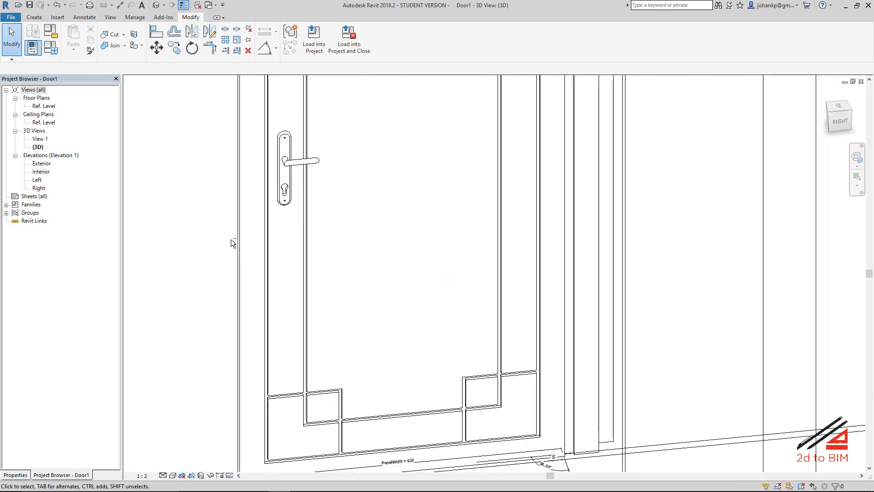
pyautogui.scroll(-2, 266, 260)
pyautogui.doubleClick(36, 188)
pyautogui.scroll(4, 328, 133)
pyautogui.scroll(2, 328, 133)
pyautogui.moveTo(298, 135); pyautogui.dragTo(253, 234, button='middle')
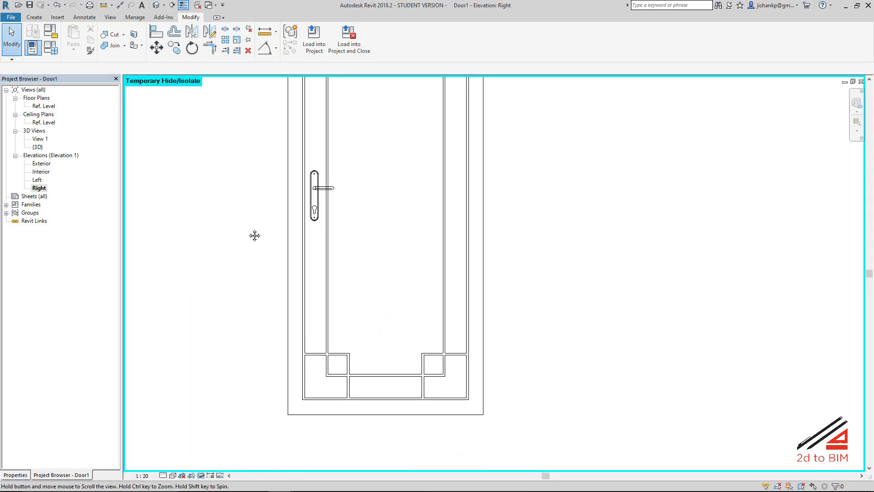
pyautogui.click(313, 211)
pyautogui.click(13, 475)
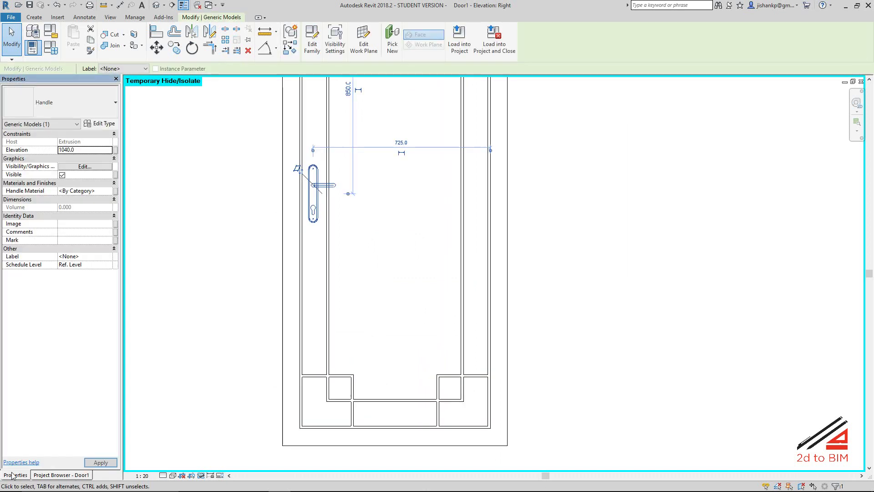
# Change the handle's Elevation from 1040 to 1000 and apply it.
pyautogui.click(87, 153)
pyautogui.write('10')
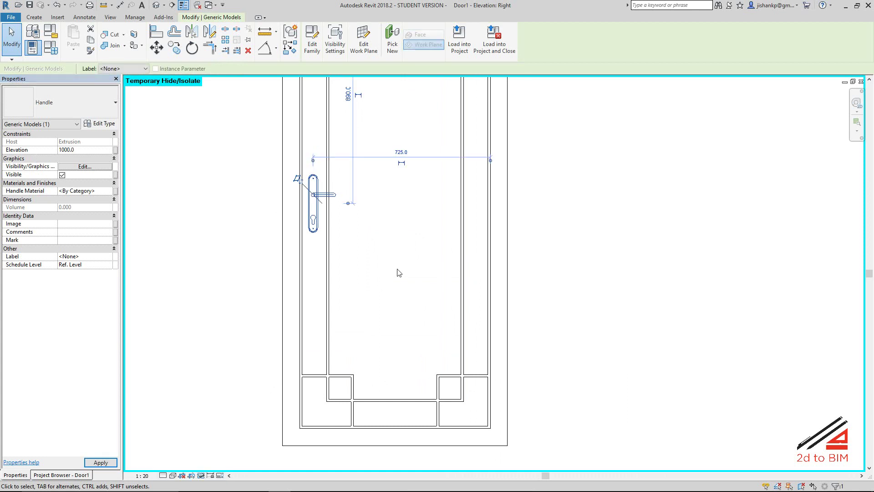
pyautogui.click(396, 271)
pyautogui.moveTo(337, 231)
pyautogui.mouseDown(button='middle')
pyautogui.moveTo(341, 184)
pyautogui.moveTo(302, 178)
pyautogui.mouseUp(button='middle')
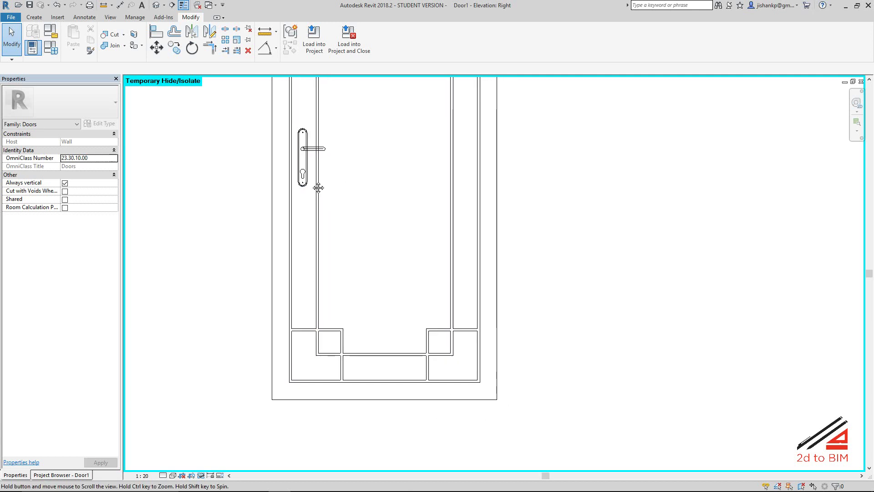
pyautogui.click(60, 475)
# Open the Ref. Level plan, zoom to the hinge, and temporarily hide the extrusion beside it.
pyautogui.doubleClick(44, 106)
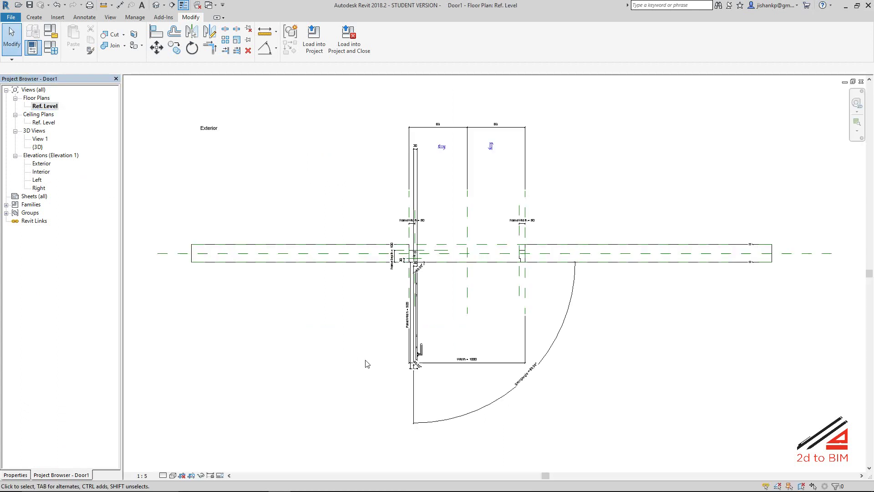
pyautogui.scroll(2, 420, 272)
pyautogui.scroll(3, 418, 271)
pyautogui.scroll(2, 372, 267)
pyautogui.scroll(1, 373, 266)
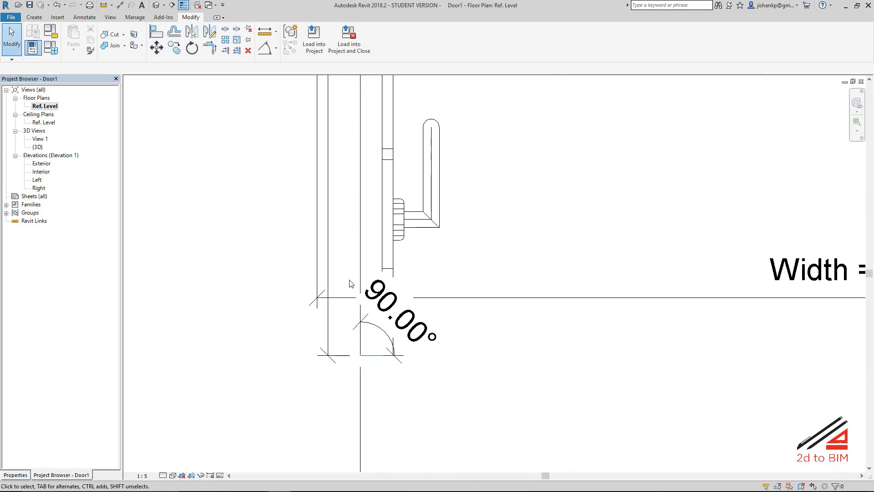
pyautogui.click(365, 224)
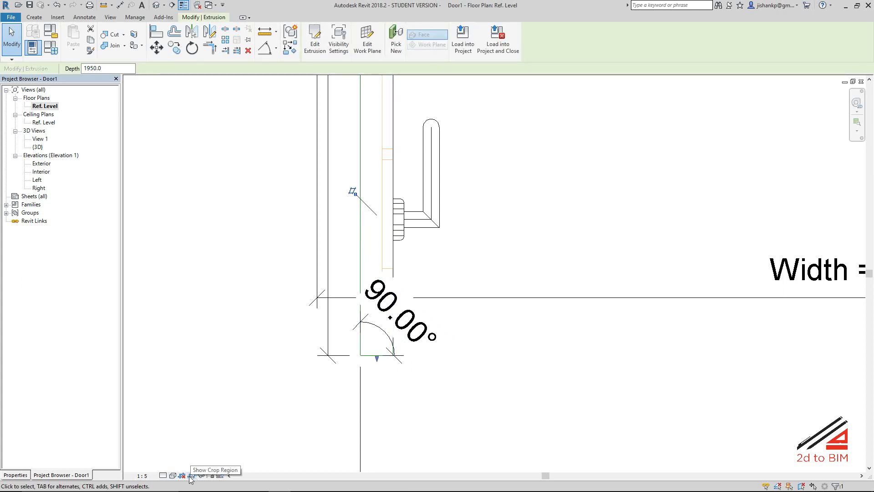
pyautogui.click(210, 476)
pyautogui.click(223, 452)
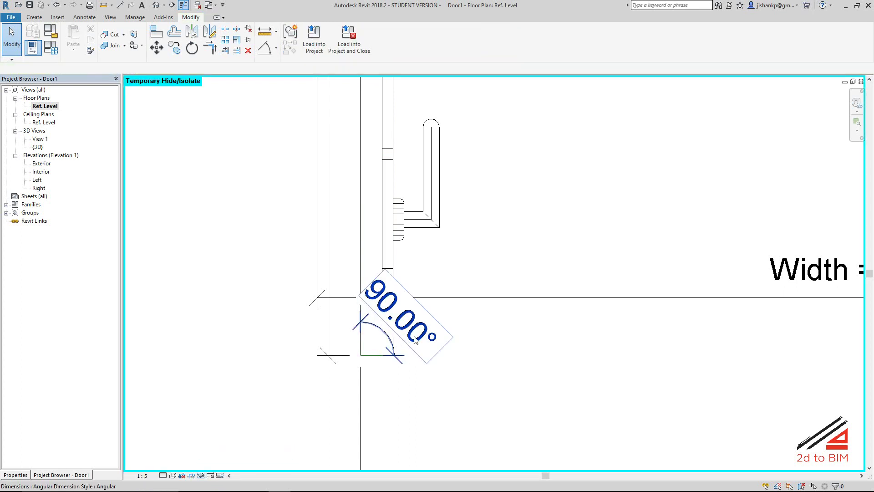
pyautogui.click(393, 312)
pyautogui.click(201, 476)
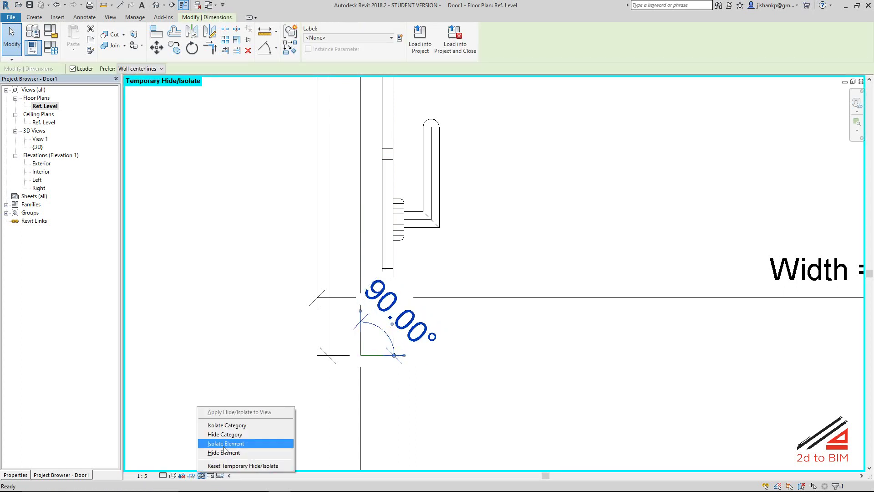
# Temporarily hide the dimension category and the void extrusion.
pyautogui.click(240, 435)
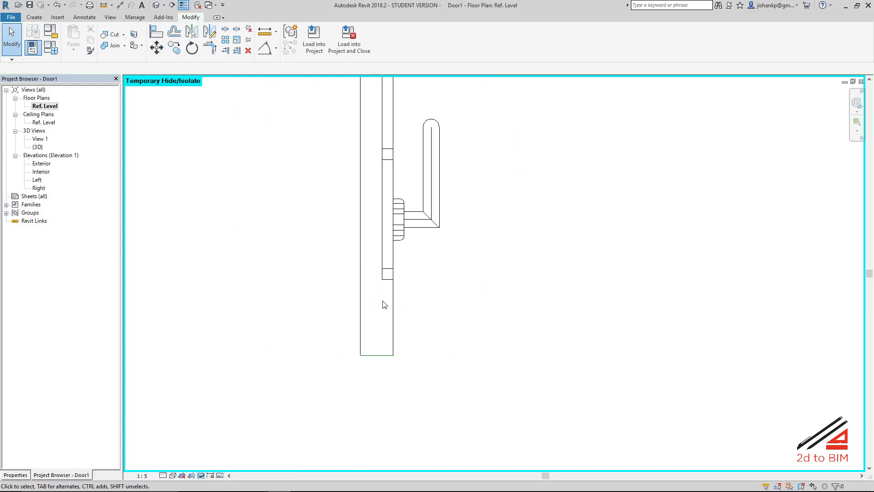
pyautogui.click(384, 280)
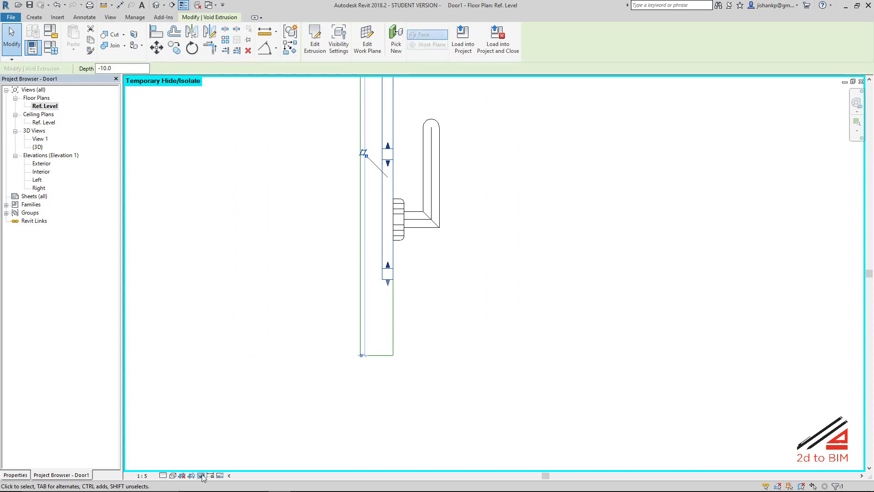
pyautogui.click(201, 475)
pyautogui.click(226, 454)
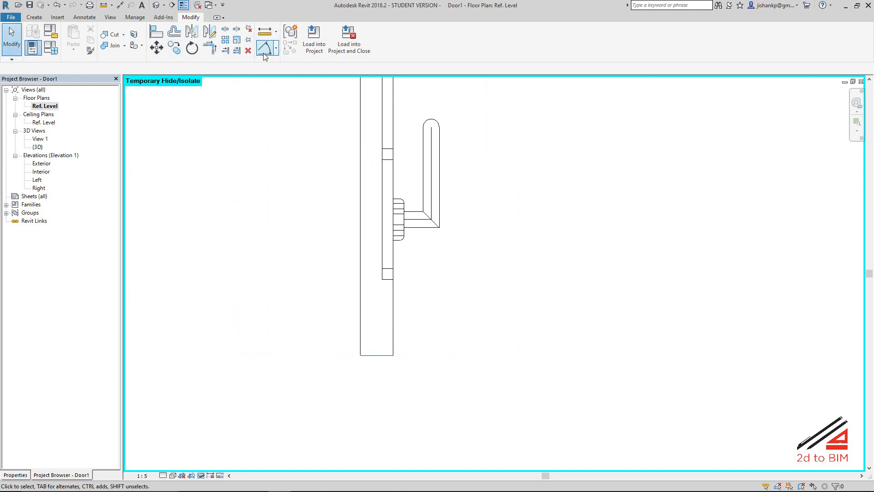
# Add an aligned 125 dimension from the leaf's reference line to the handle.
pyautogui.click(275, 48)
pyautogui.click(288, 69)
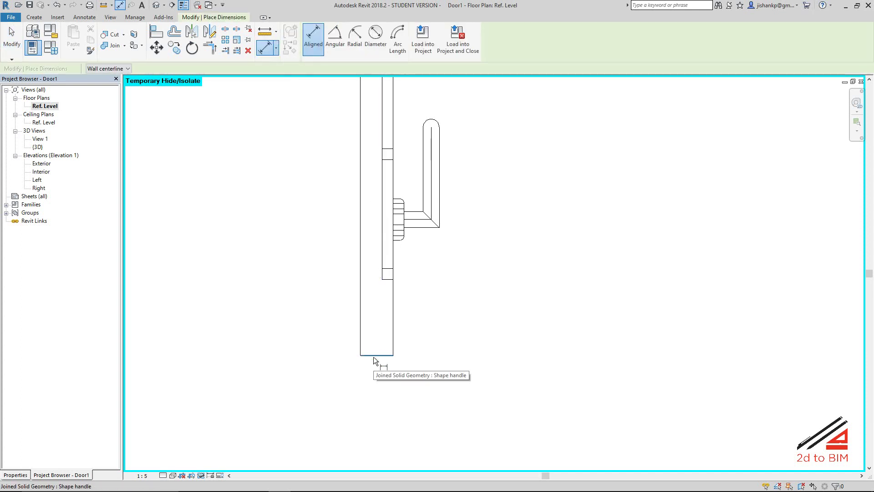
pyautogui.press('Tab')
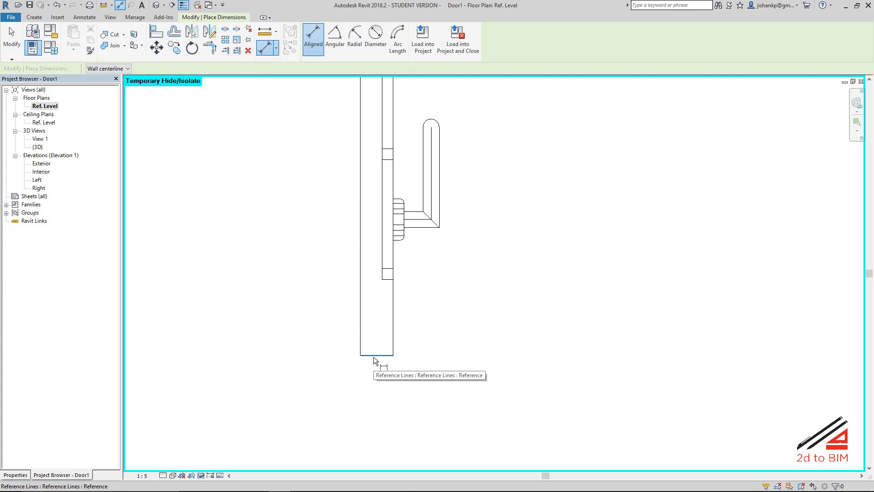
pyautogui.click(373, 357)
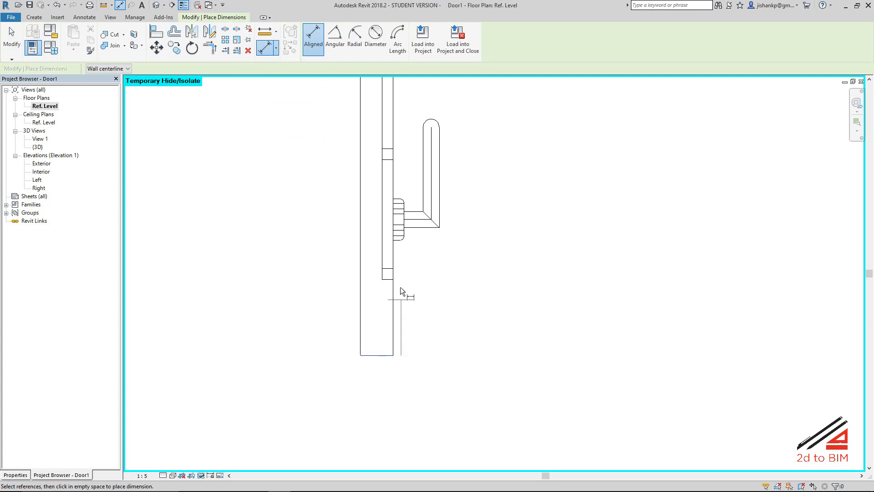
pyautogui.click(408, 218)
pyautogui.scroll(-1, 277, 220)
pyautogui.scroll(-2, 283, 224)
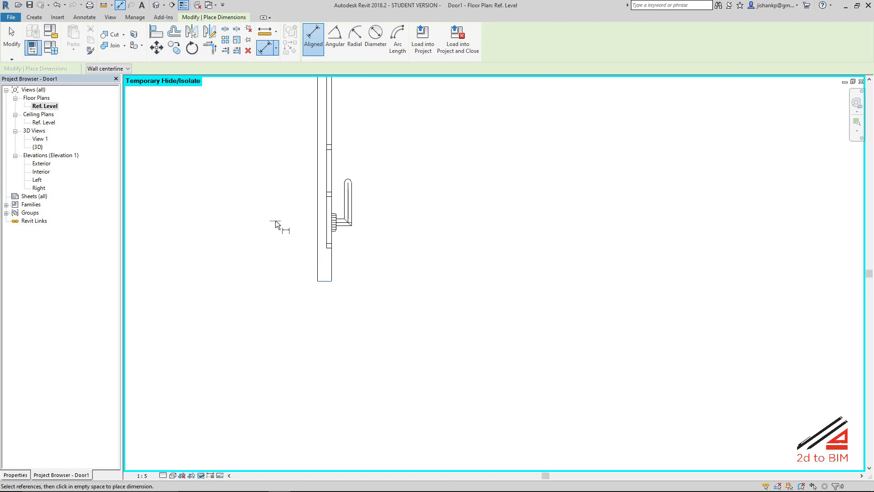
pyautogui.click(366, 149)
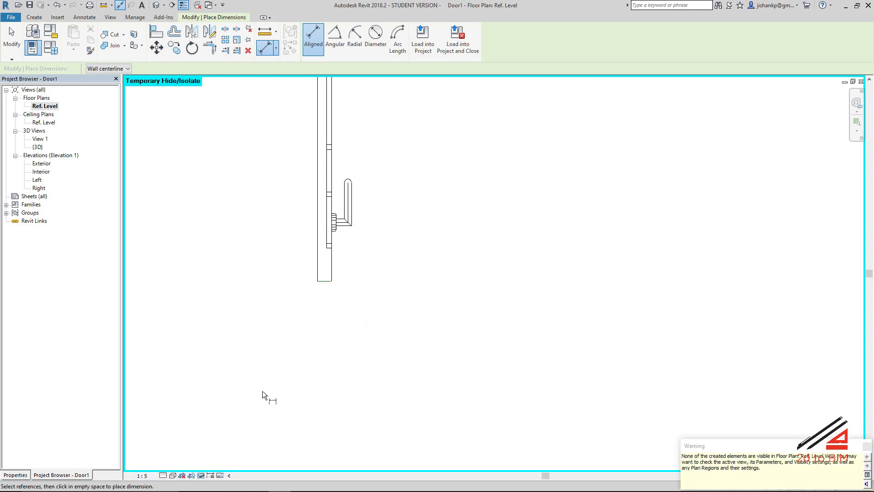
# Reset Temporary Hide/Isolate so the swing, 125 and Width dimensions show again.
pyautogui.click(192, 475)
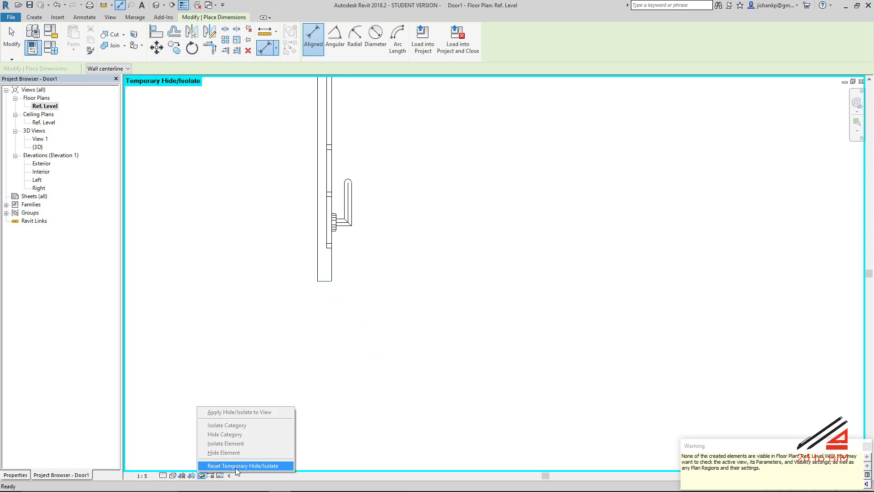
pyautogui.click(243, 465)
pyautogui.scroll(2, 362, 241)
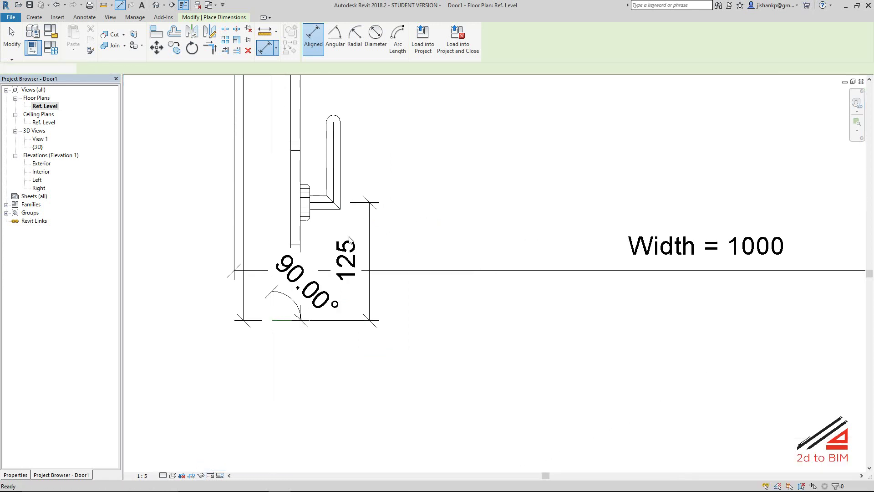
pyautogui.press('Escape')
pyautogui.press('Escape')
pyautogui.press('Escape')
pyautogui.press('Escape')
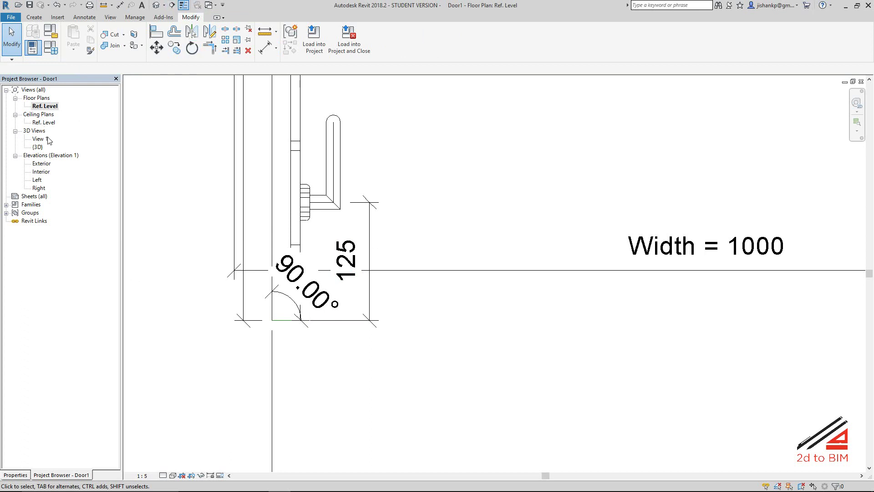
# Open the Right elevation and tile it beside the floor plan.
pyautogui.doubleClick(39, 188)
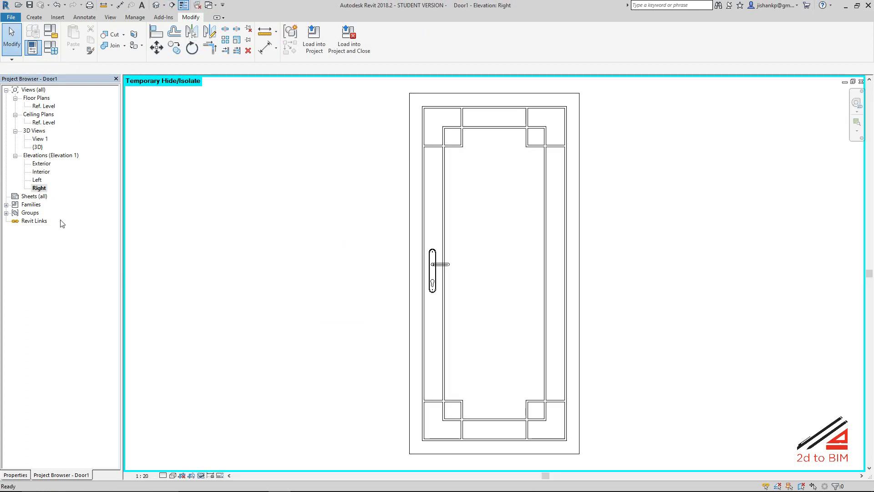
pyautogui.press('w')
pyautogui.press('t')
pyautogui.moveTo(351, 328)
pyautogui.mouseDown(button='middle')
pyautogui.moveTo(339, 287)
pyautogui.moveTo(297, 309)
pyautogui.mouseUp(button='middle')
pyautogui.scroll(2, 297, 309)
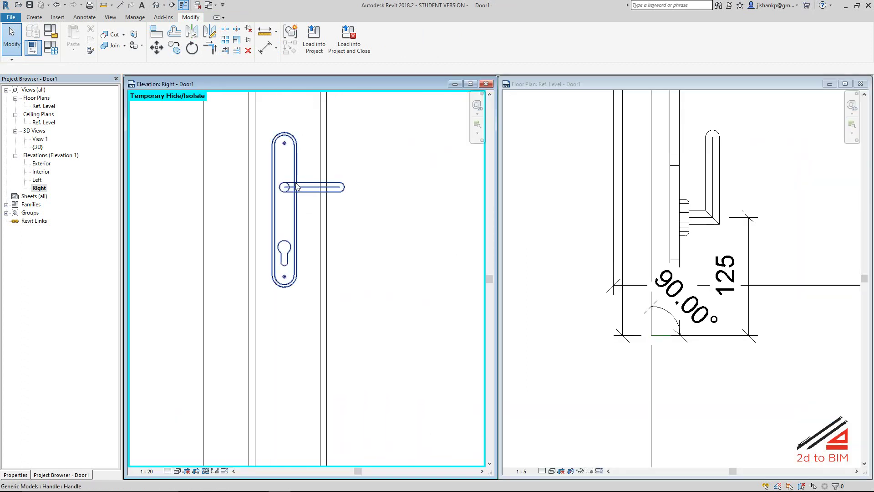
# Centre the handle vertically on the leaf with an EQ aligned dimension, then delete that dimension.
pyautogui.click(261, 53)
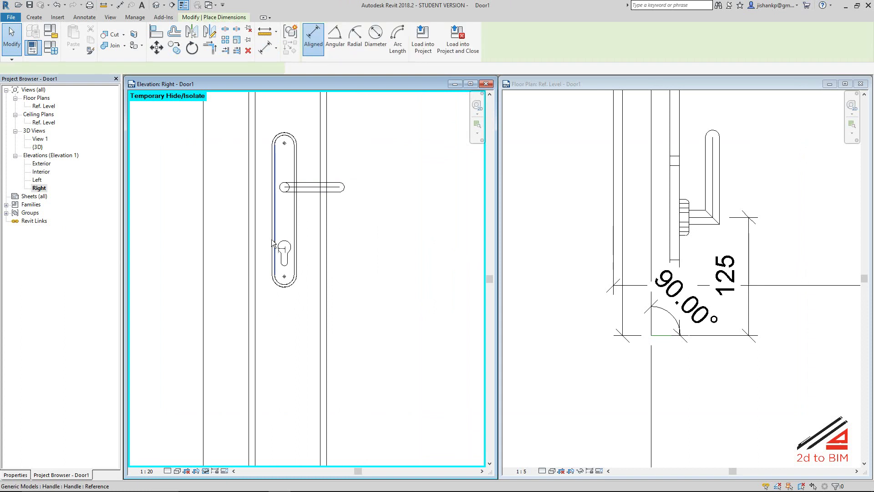
pyautogui.click(248, 246)
pyautogui.click(287, 282)
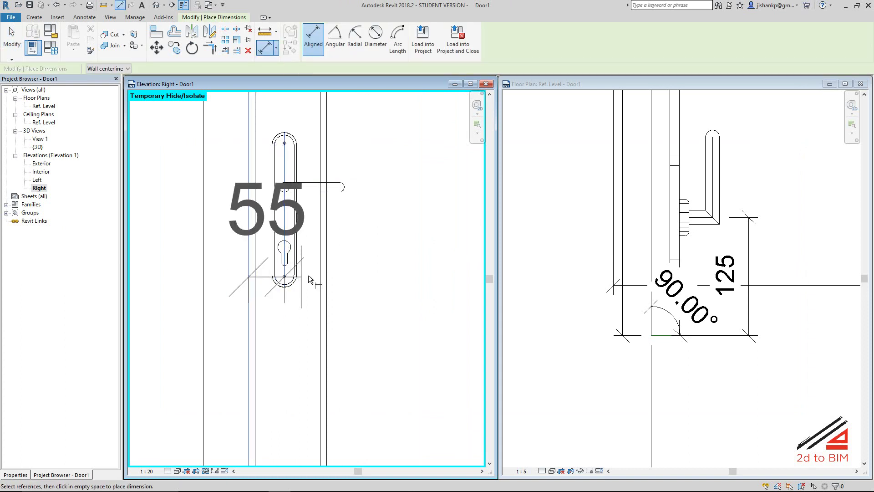
pyautogui.click(320, 275)
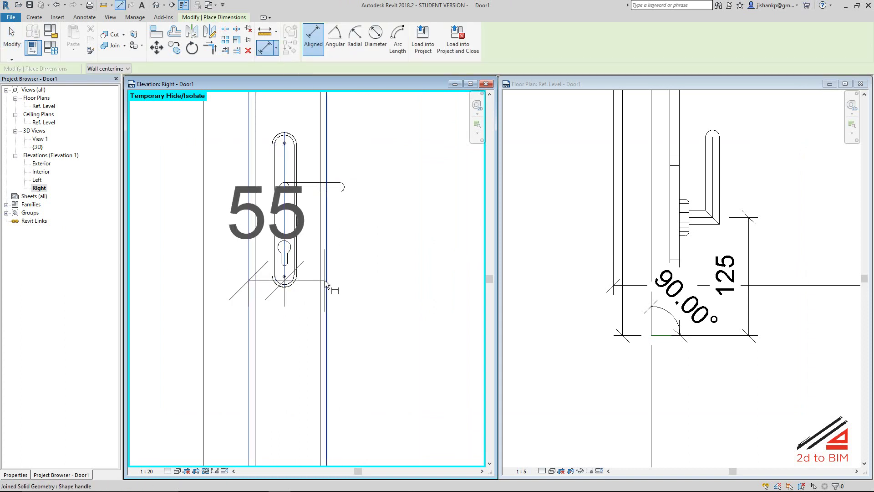
pyautogui.click(293, 343)
pyautogui.scroll(-1, 292, 294)
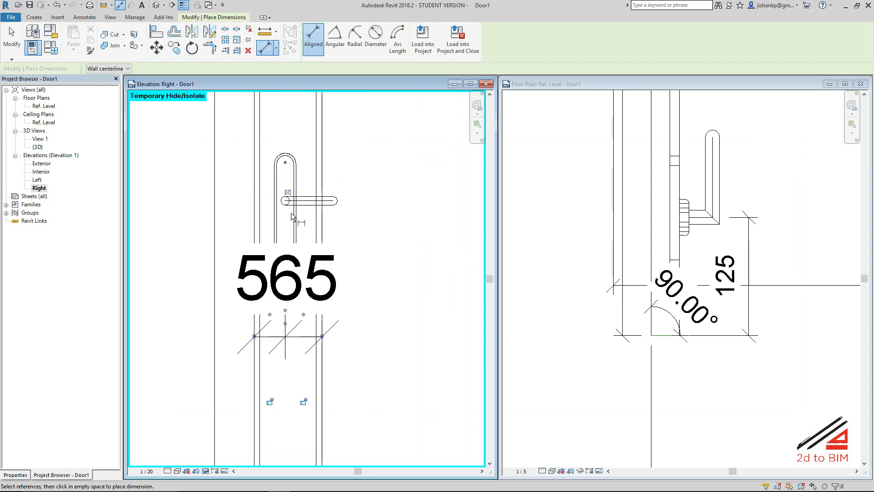
pyautogui.click(287, 193)
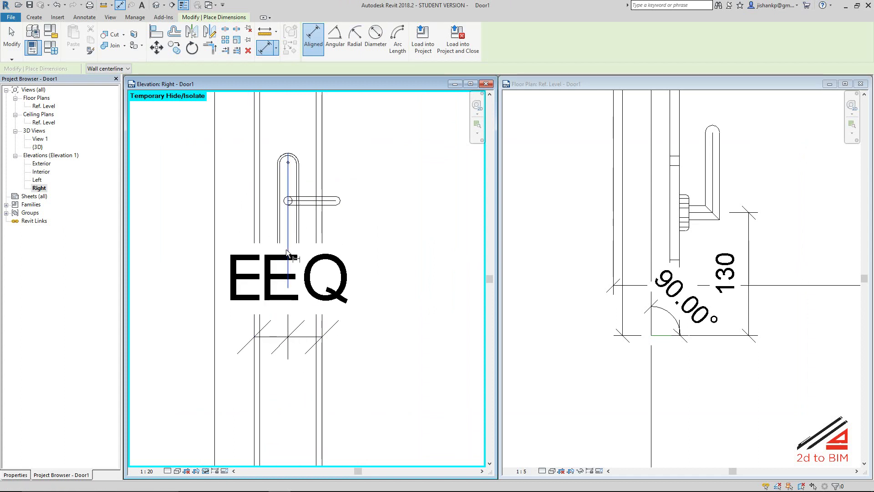
pyautogui.press('Escape')
pyautogui.click(346, 294)
pyautogui.press('Delete')
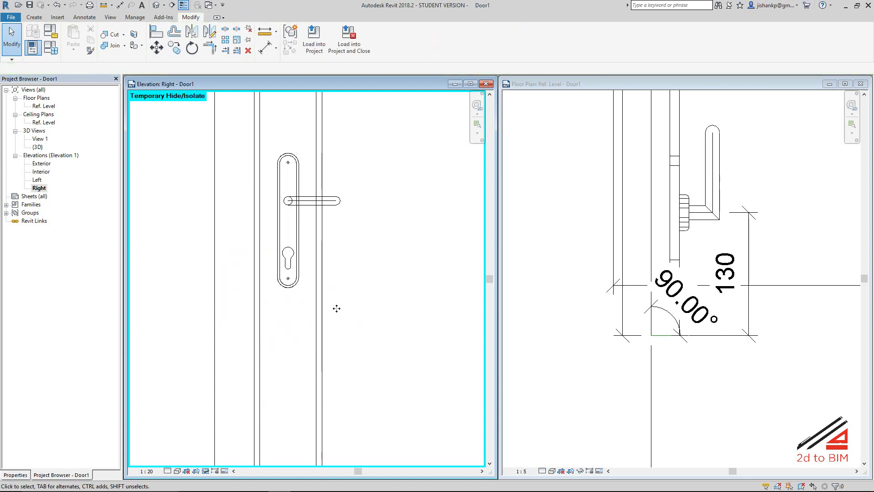
pyautogui.click(732, 353)
pyautogui.moveTo(732, 353); pyautogui.dragTo(648, 339, button='middle')
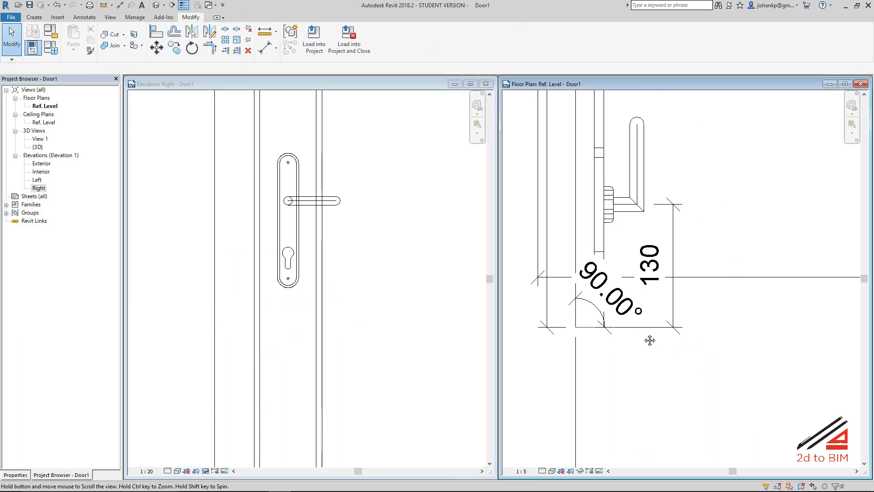
# Temporarily hide the 90° swing angle dimension in the floor plan.
pyautogui.click(675, 304)
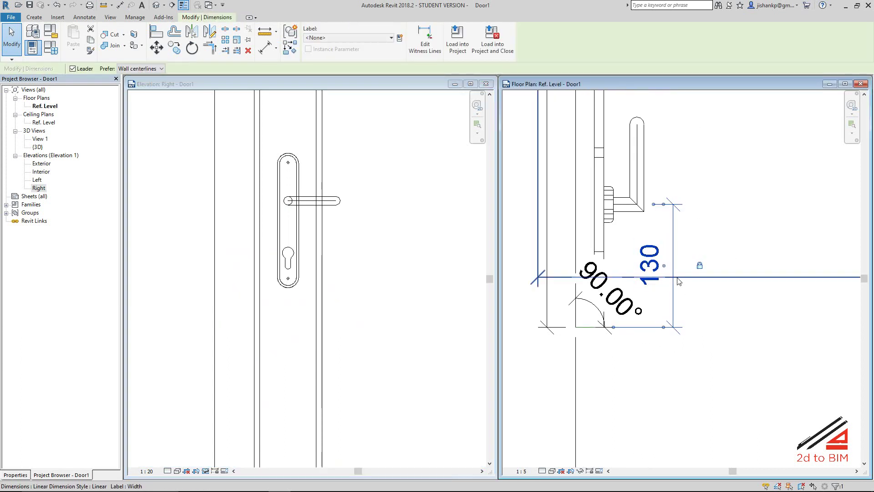
pyautogui.scroll(-2, 610, 269)
pyautogui.scroll(-3, 605, 273)
pyautogui.scroll(3, 637, 255)
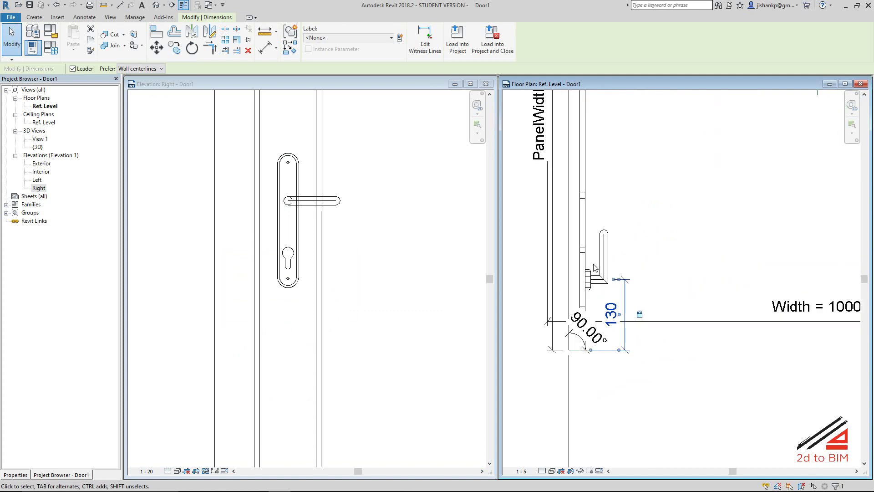
pyautogui.scroll(2, 660, 235)
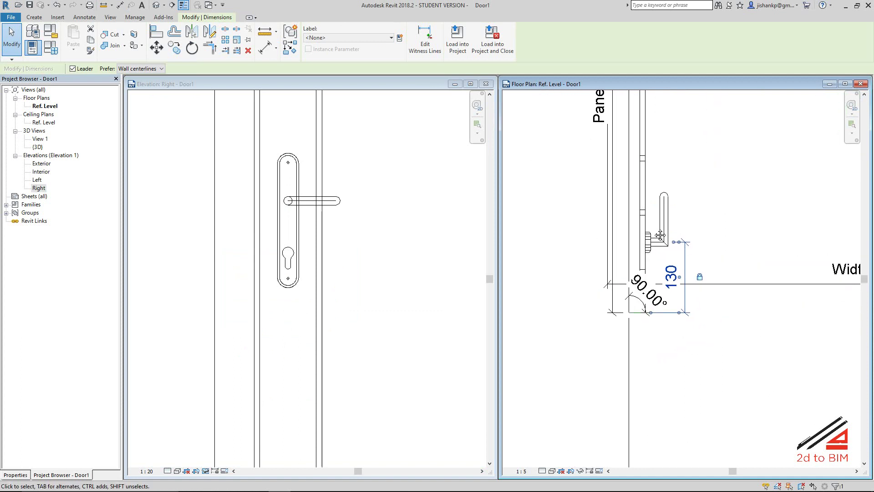
pyautogui.click(647, 292)
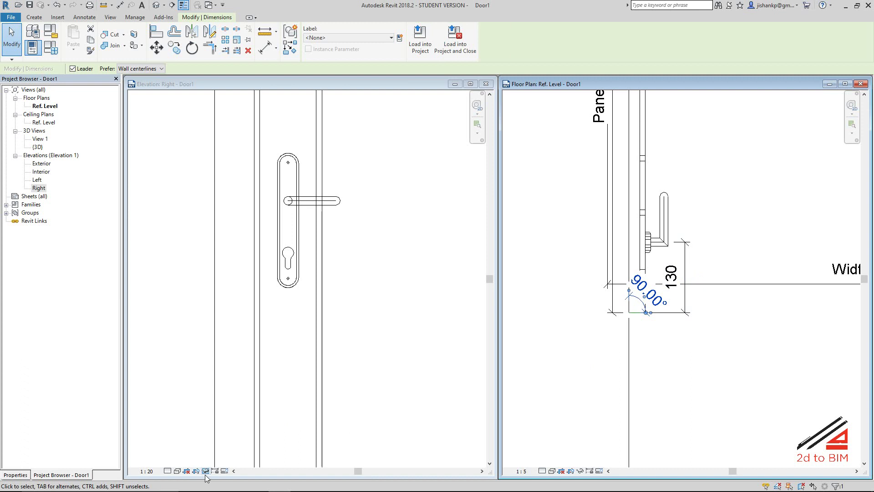
pyautogui.click(581, 474)
pyautogui.click(601, 448)
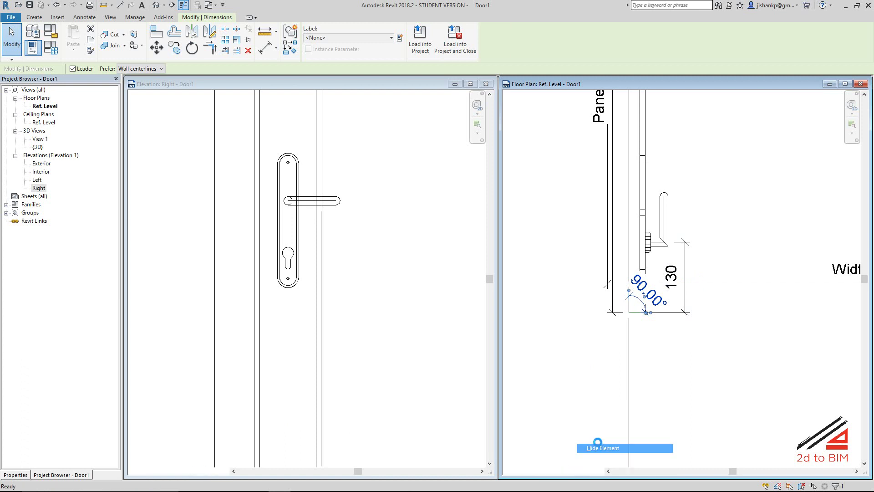
pyautogui.scroll(2, 678, 184)
pyautogui.press('Escape')
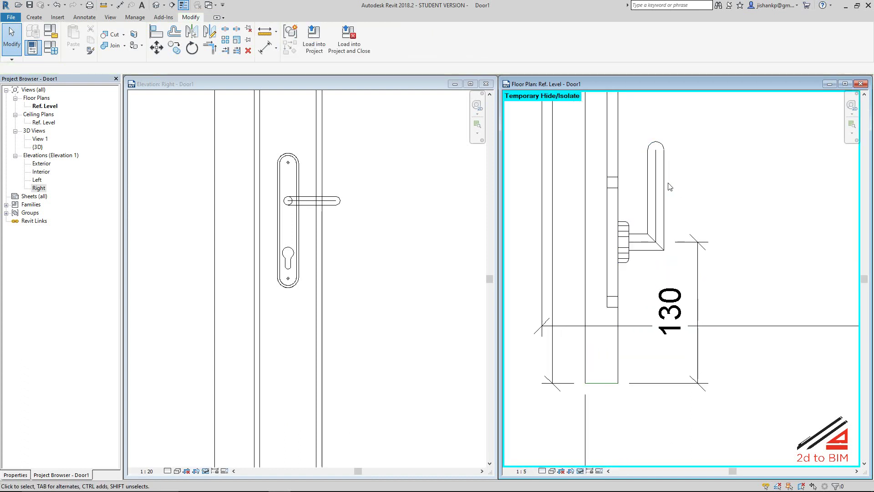
# Mirror a copy of the handle onto the leaf's other face about a vertical axis.
pyautogui.click(666, 187)
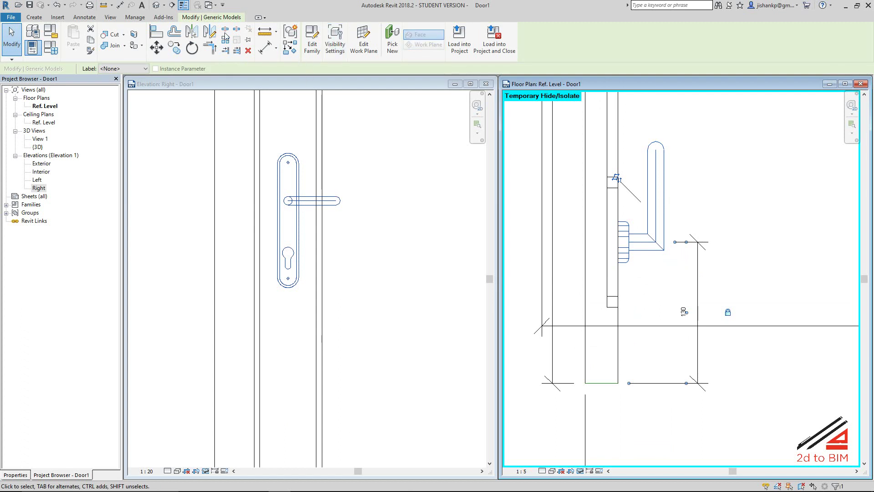
pyautogui.click(210, 32)
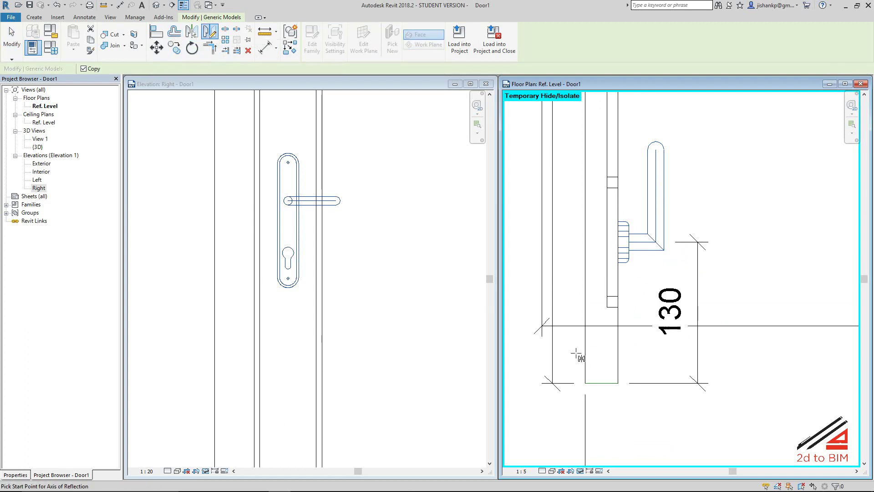
pyautogui.click(602, 382)
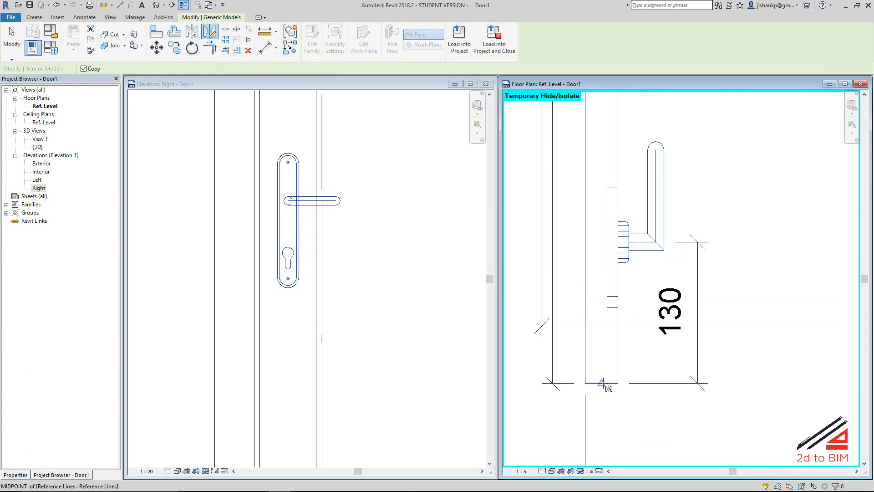
pyautogui.click(601, 359)
pyautogui.press('Escape')
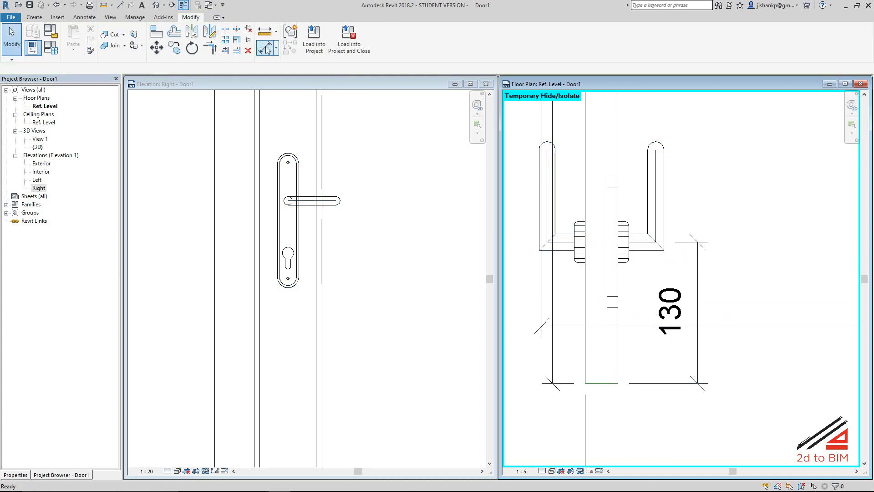
# Add an aligned 130 dimension locating the mirrored handle from the leaf's reference line.
pyautogui.click(266, 48)
pyautogui.click(596, 364)
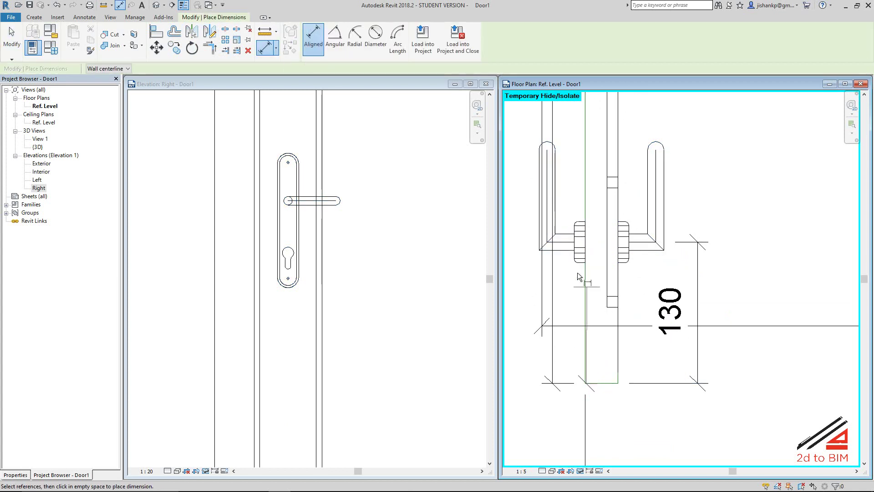
pyautogui.click(583, 242)
pyautogui.scroll(-2, 582, 242)
pyautogui.click(533, 168)
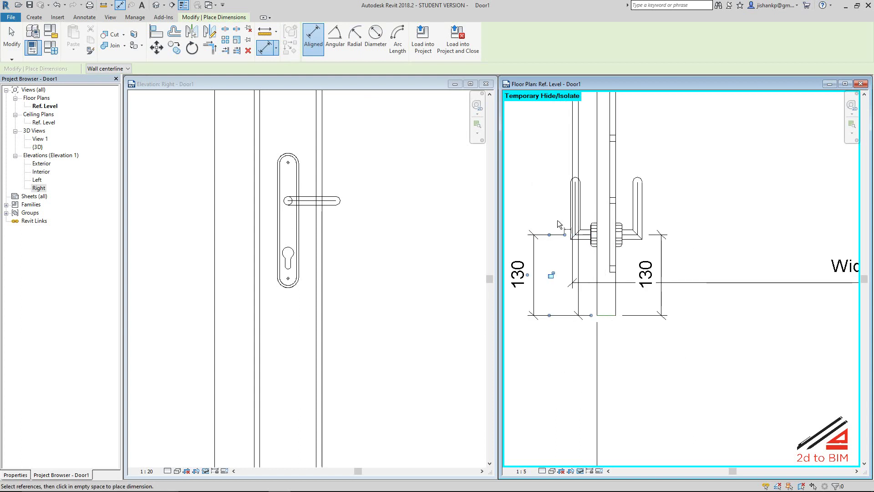
pyautogui.press('Escape')
pyautogui.press('Escape')
pyautogui.click(661, 307)
pyautogui.press('Escape')
# Pan the floor plan to the frame dimensions and maximise it in the workspace.
pyautogui.scroll(-3, 601, 291)
pyautogui.scroll(-1, 560, 260)
pyautogui.moveTo(560, 261); pyautogui.dragTo(562, 296, button='middle')
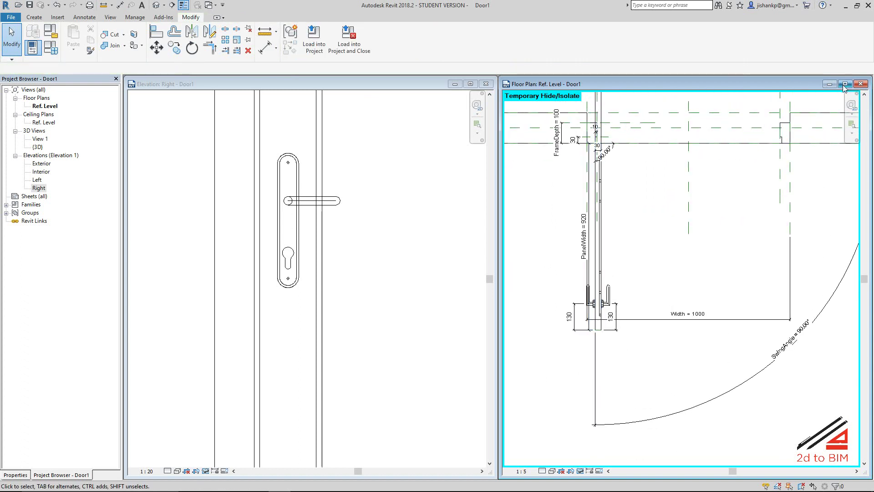
pyautogui.click(845, 84)
pyautogui.scroll(2, 289, 245)
# Set SwingAngle to 45° in Family Types to test the leaf swing.
pyautogui.scroll(1, 230, 297)
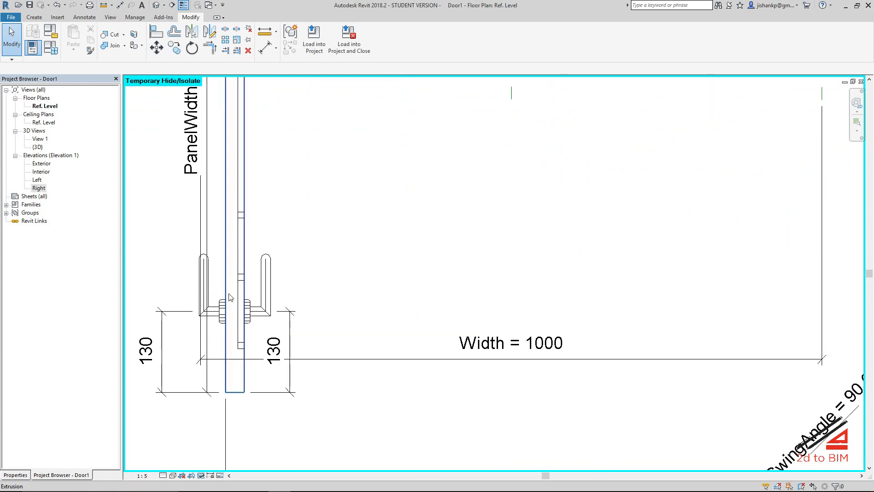
pyautogui.click(49, 53)
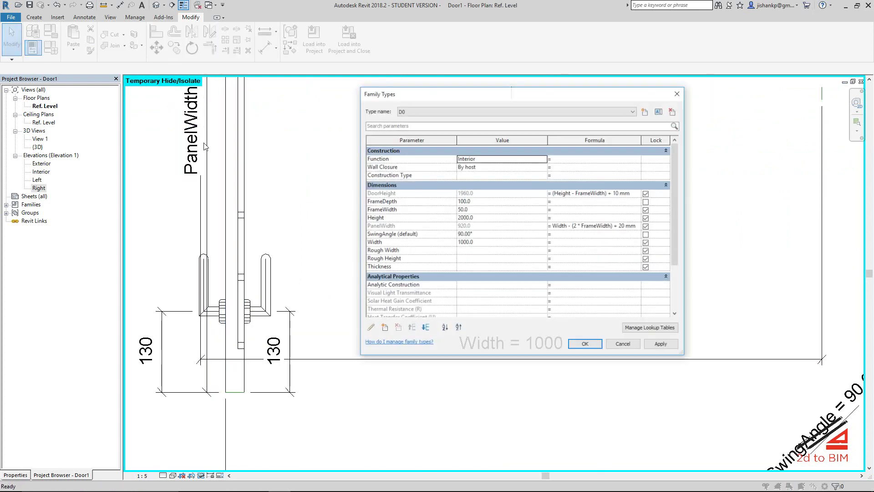
pyautogui.click(481, 236)
pyautogui.write('45')
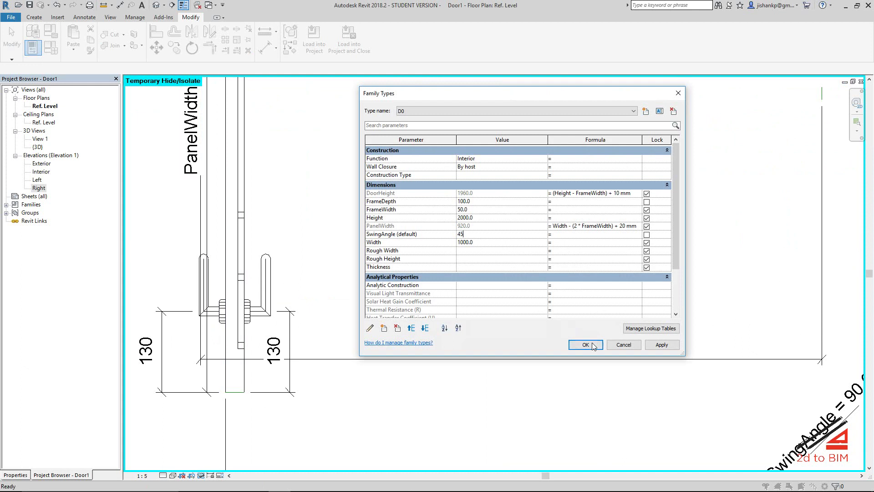
pyautogui.click(594, 346)
pyautogui.moveTo(464, 318); pyautogui.dragTo(443, 319, button='middle')
pyautogui.scroll(1, 443, 319)
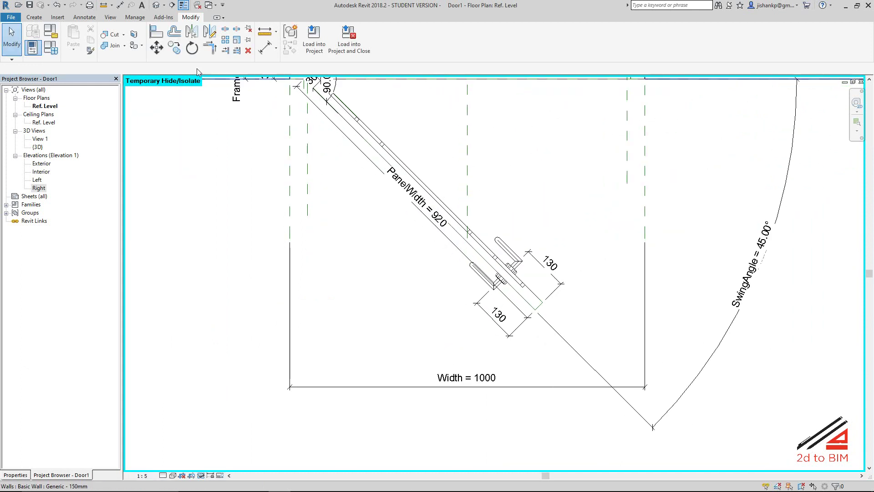
# Set SwingAngle back to 0.00° so the door leaf sits closed.
pyautogui.click(51, 47)
pyautogui.click(487, 234)
pyautogui.click(586, 345)
pyautogui.scroll(2, 512, 382)
pyautogui.scroll(1, 545, 228)
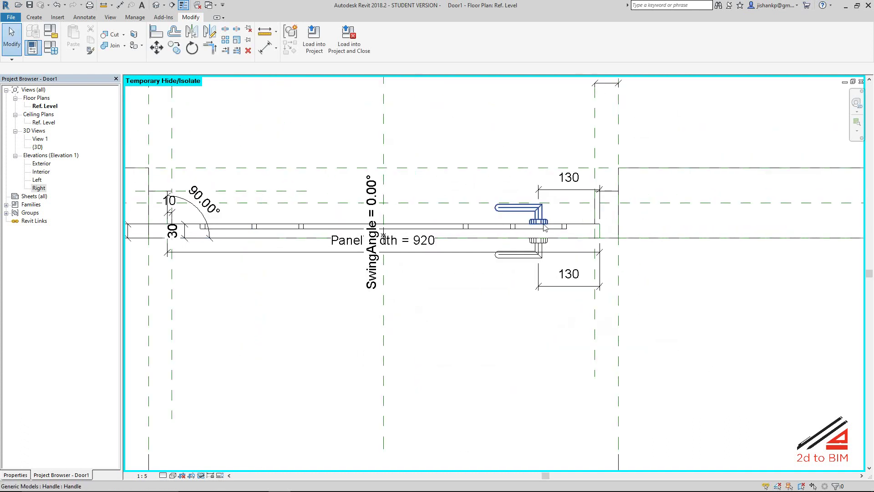
pyautogui.moveTo(545, 228); pyautogui.dragTo(549, 233, button='middle')
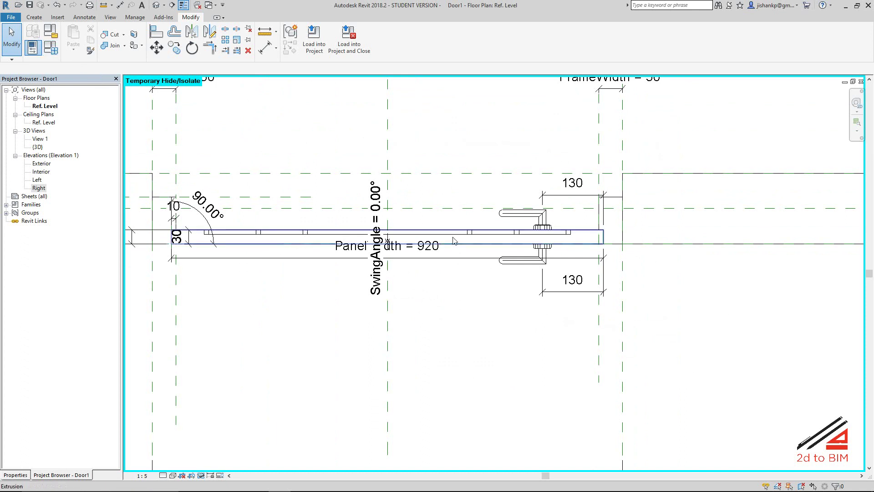
pyautogui.scroll(-1, 552, 217)
pyautogui.scroll(-2, 552, 218)
pyautogui.scroll(3, 552, 217)
pyautogui.scroll(1, 552, 218)
pyautogui.scroll(1, 552, 217)
pyautogui.scroll(-2, 262, 127)
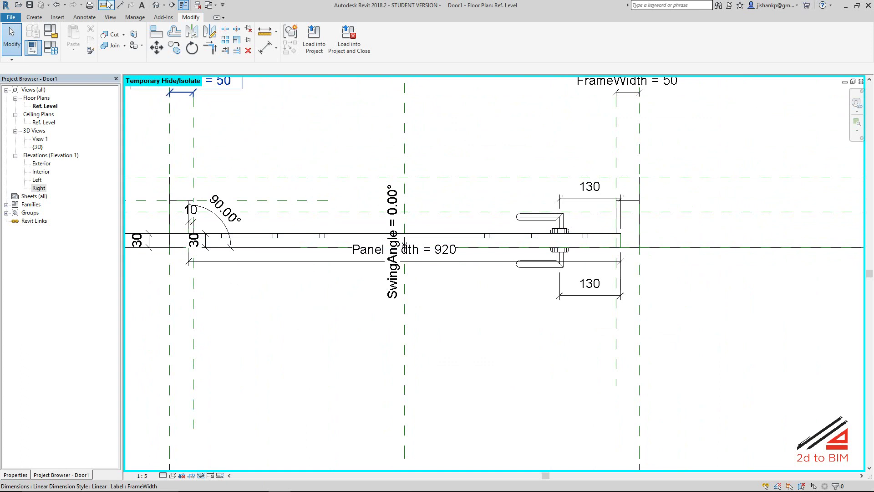
# Open the default {3D} view and orbit to see the door obliquely.
pyautogui.click(162, 3)
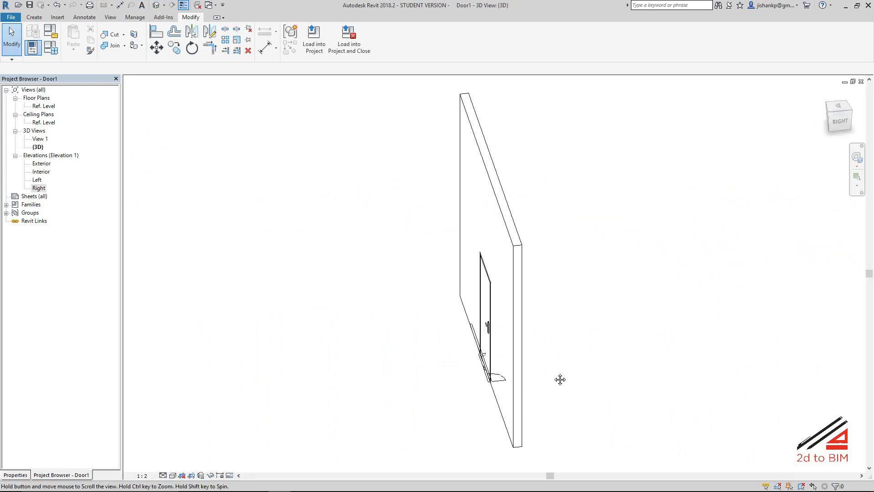
pyautogui.moveTo(390, 334)
pyautogui.keyDown('shift'); pyautogui.mouseDown(button='middle')
pyautogui.moveTo(211, 267)
pyautogui.moveTo(306, 265)
pyautogui.moveTo(274, 284)
pyautogui.moveTo(287, 242)
pyautogui.mouseUp(button='middle'); pyautogui.keyUp('shift')
pyautogui.scroll(5, 287, 242)
pyautogui.scroll(-5, 304, 270)
pyautogui.scroll(-2, 310, 300)
pyautogui.keyDown('shift'); pyautogui.moveTo(309, 300); pyautogui.dragTo(317, 297, button='middle'); pyautogui.keyUp('shift')
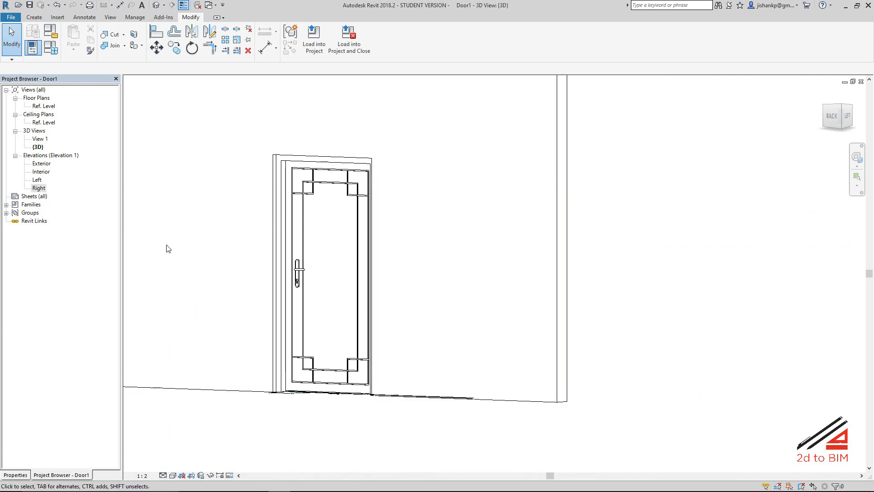
pyautogui.keyDown('shift'); pyautogui.moveTo(461, 240); pyautogui.dragTo(394, 284, button='middle'); pyautogui.keyUp('shift')
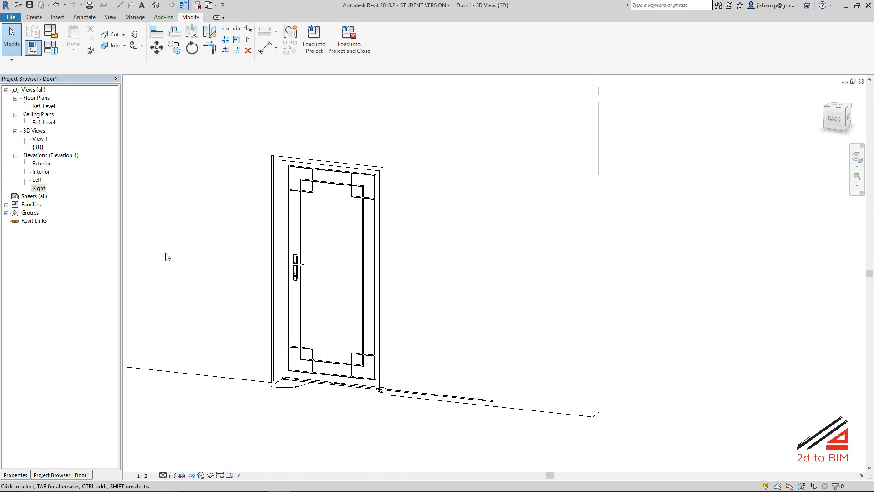
# Show the Properties palette and select the door frame sweep.
pyautogui.click(16, 475)
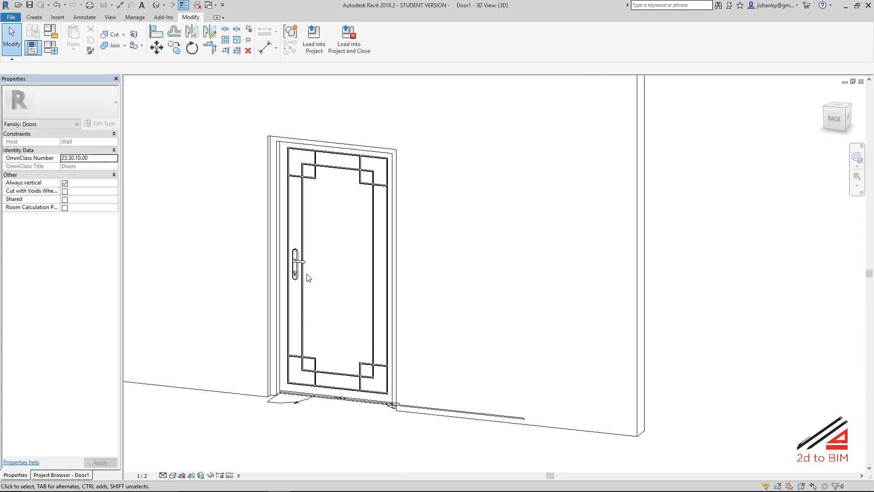
pyautogui.scroll(3, 304, 275)
pyautogui.click(259, 288)
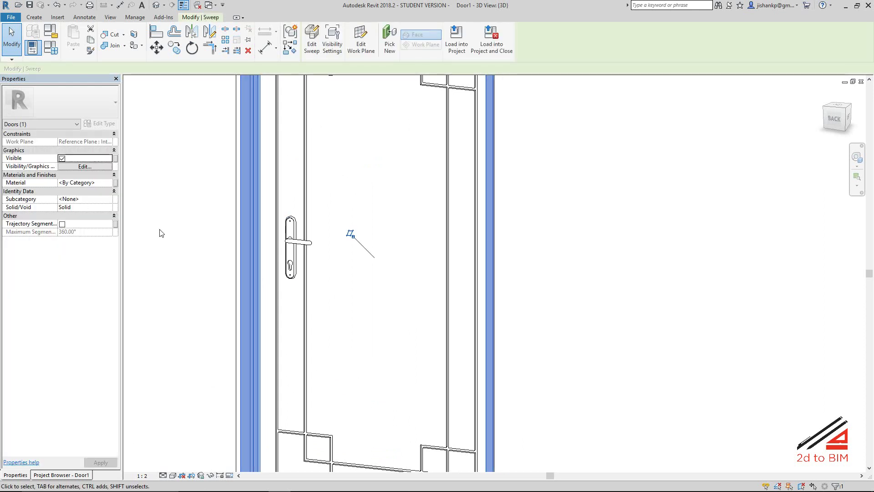
# Associate the frame sweep's Material with a new type parameter named FrameMaterial.
pyautogui.click(116, 182)
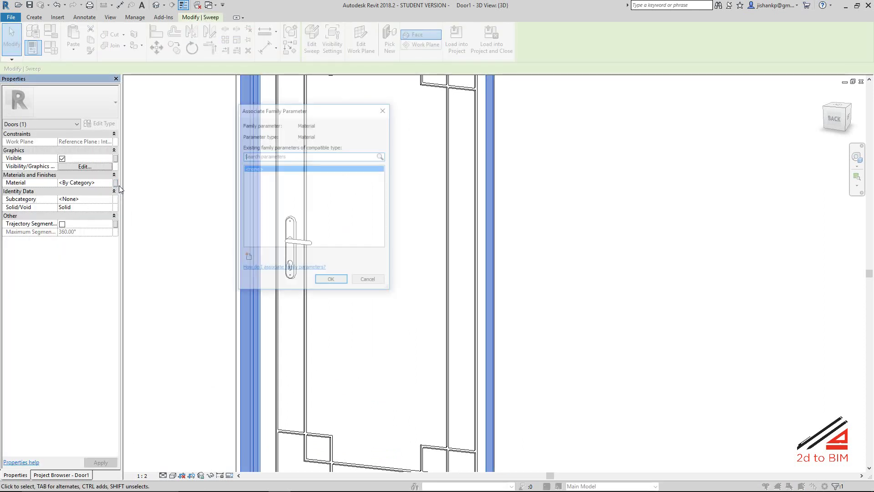
pyautogui.click(248, 256)
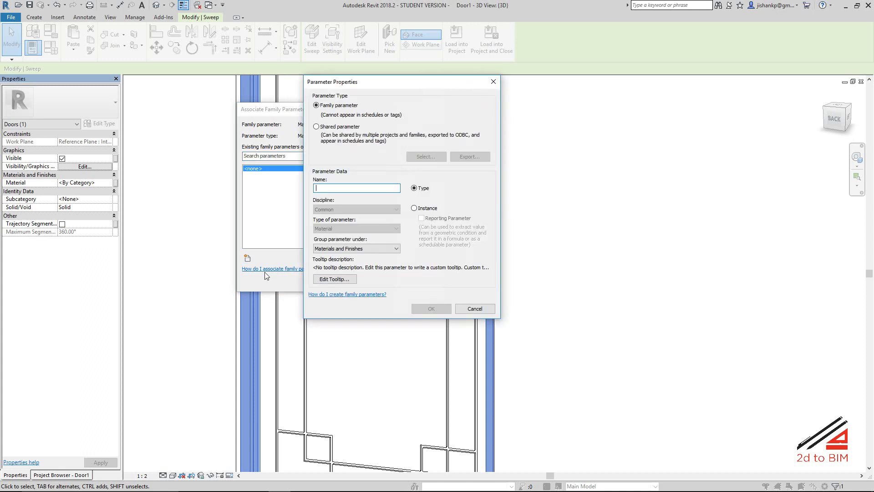
pyautogui.write('fRAME')
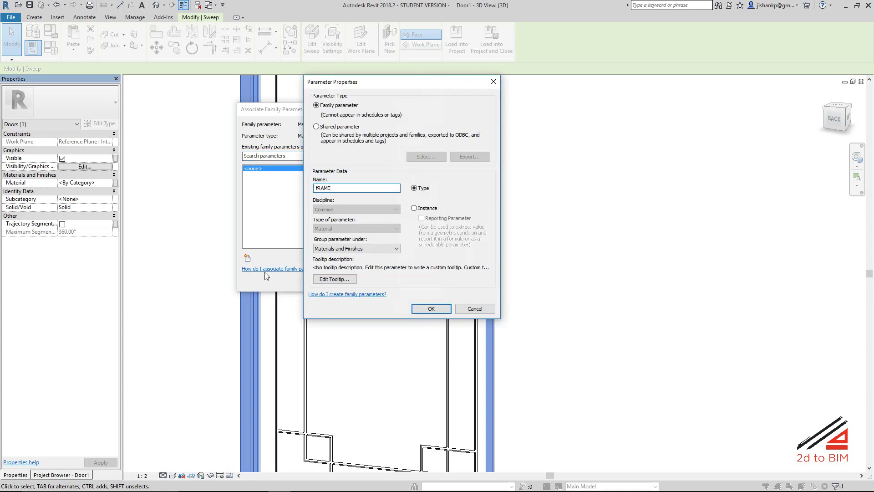
pyautogui.press('BackSpace')
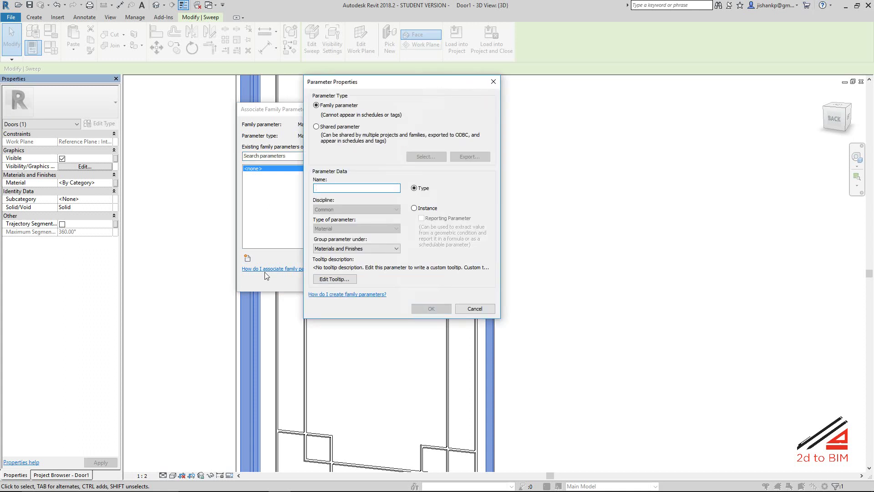
pyautogui.write('Frame')
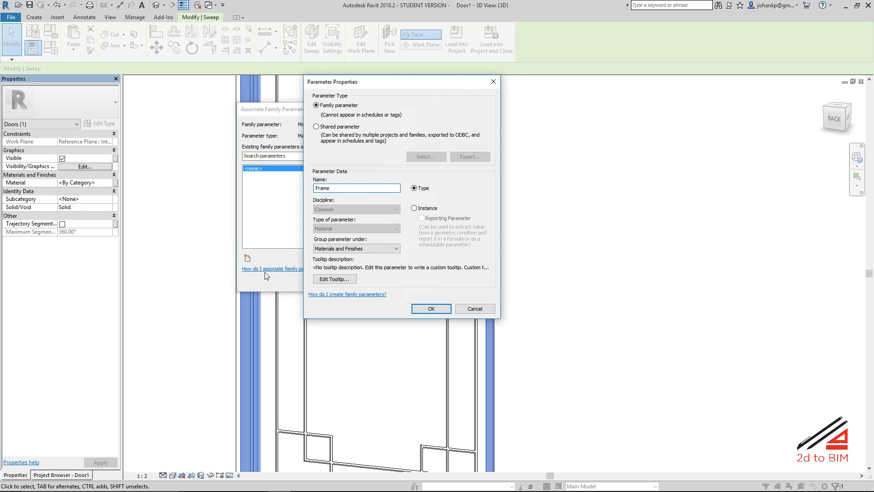
pyautogui.write('Mar')
pyautogui.press('BackSpace')
pyautogui.write('rial')
pyautogui.click(431, 309)
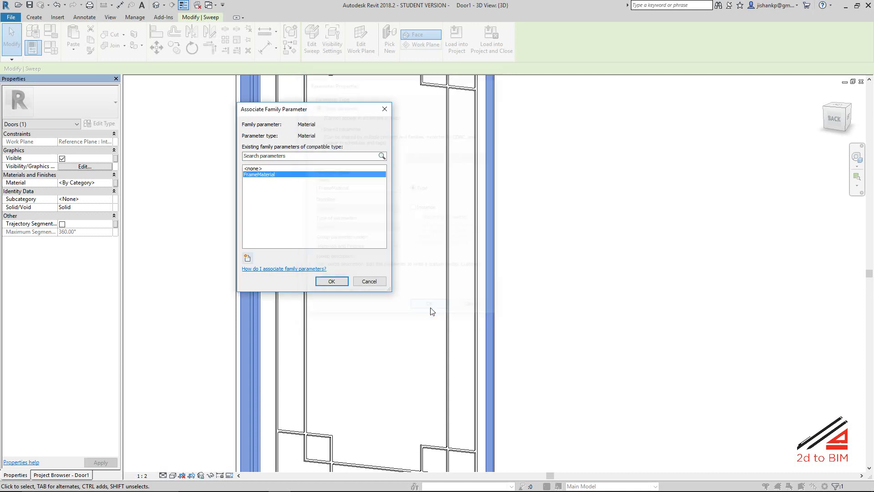
pyautogui.click(331, 282)
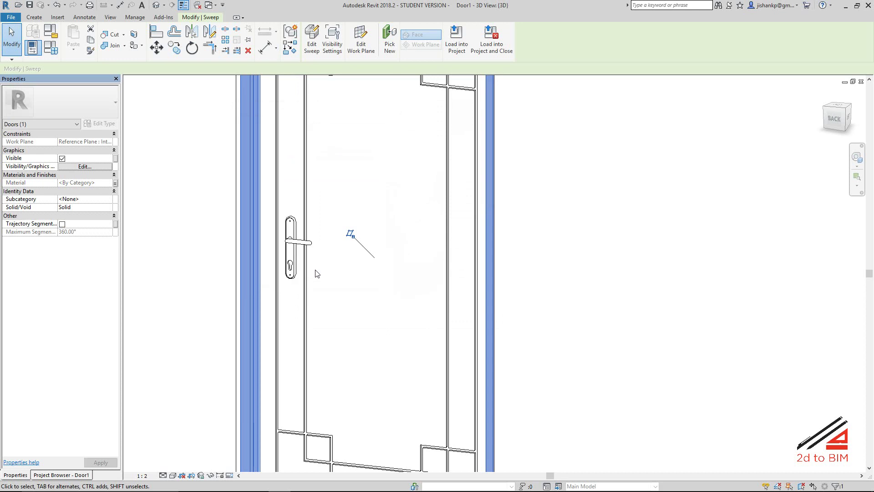
pyautogui.scroll(-3, 339, 246)
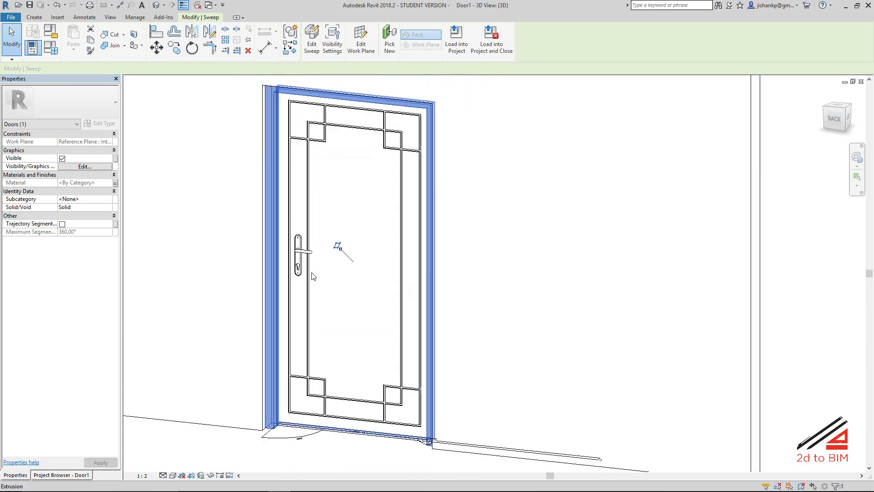
pyautogui.click(115, 183)
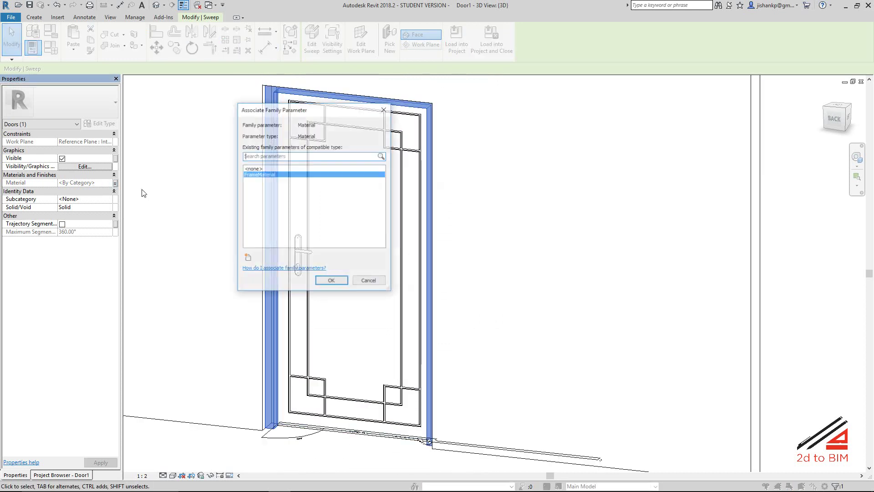
pyautogui.click(327, 281)
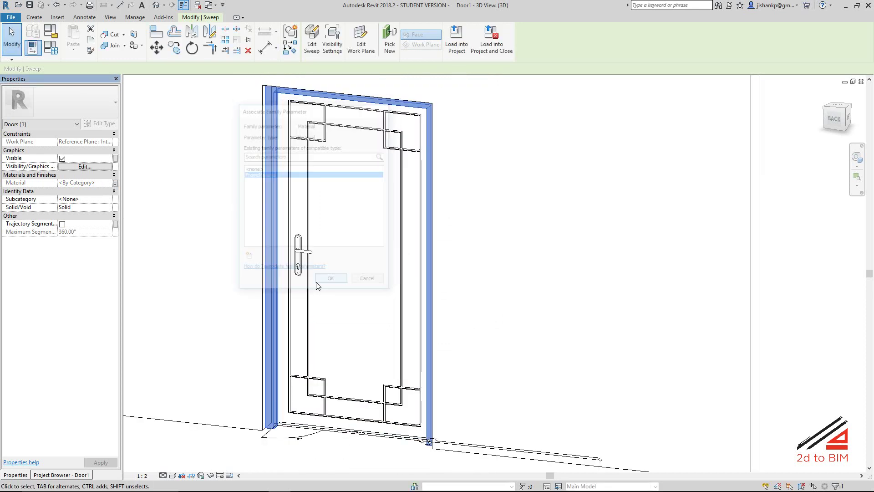
pyautogui.click(209, 268)
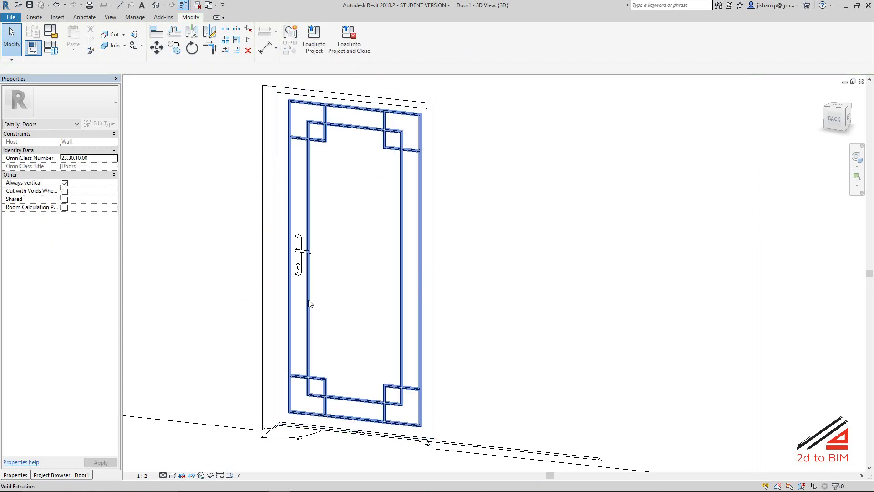
# Select the door leaf panel and link its Material to a new DoorMaterial parameter.
pyautogui.click(312, 312)
pyautogui.click(286, 414)
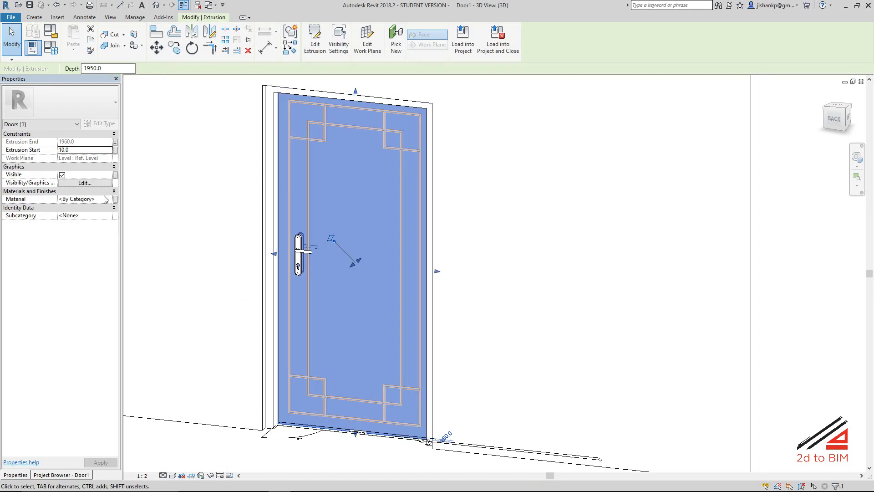
pyautogui.click(115, 199)
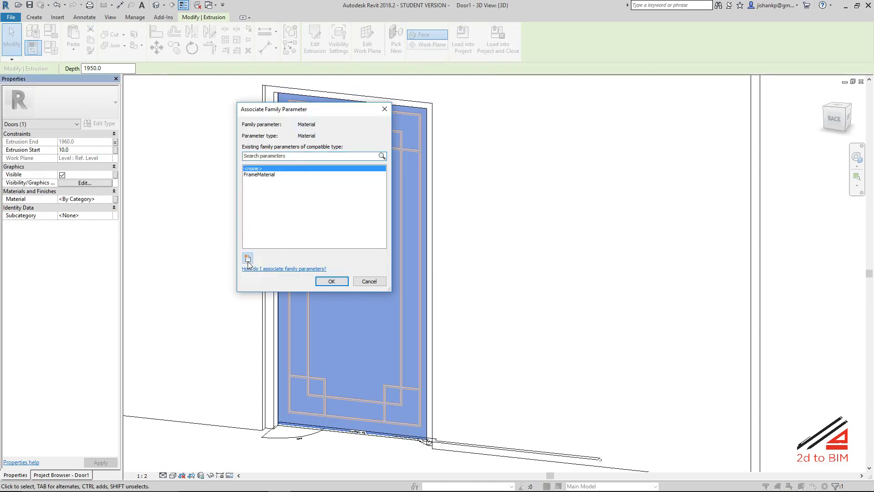
pyautogui.click(247, 258)
pyautogui.write('Door')
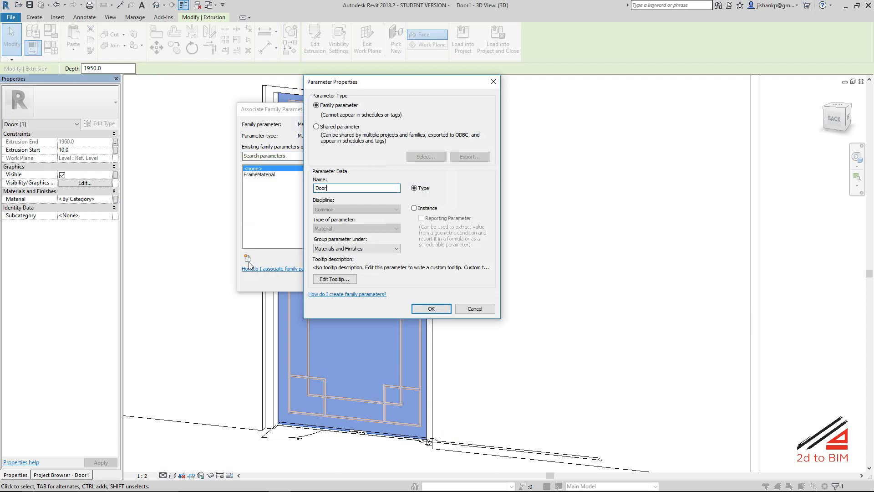
pyautogui.write('TRE')
pyautogui.press('BackSpace')
pyautogui.press('BackSpace')
pyautogui.write('TERIAL')
pyautogui.click(431, 309)
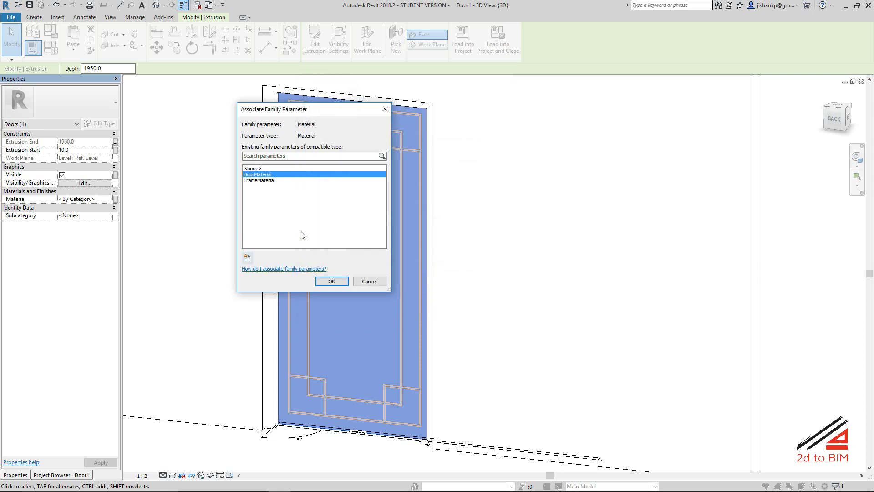
pyautogui.click(327, 281)
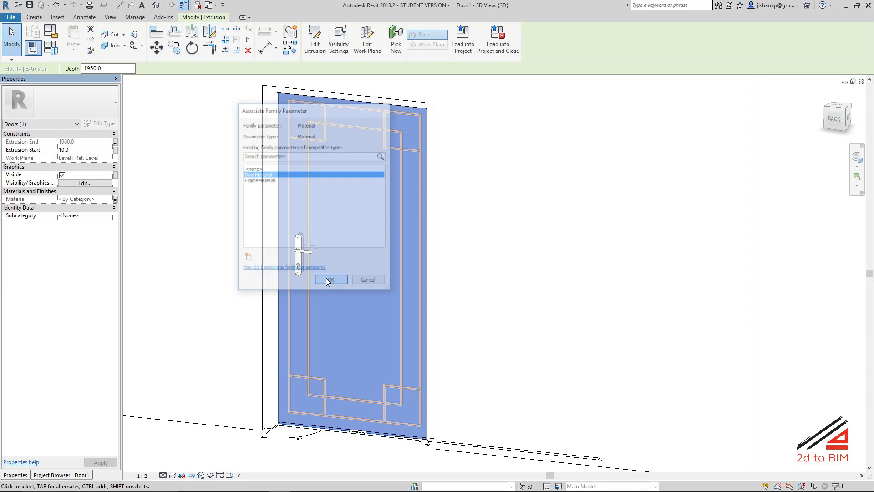
pyautogui.click(537, 294)
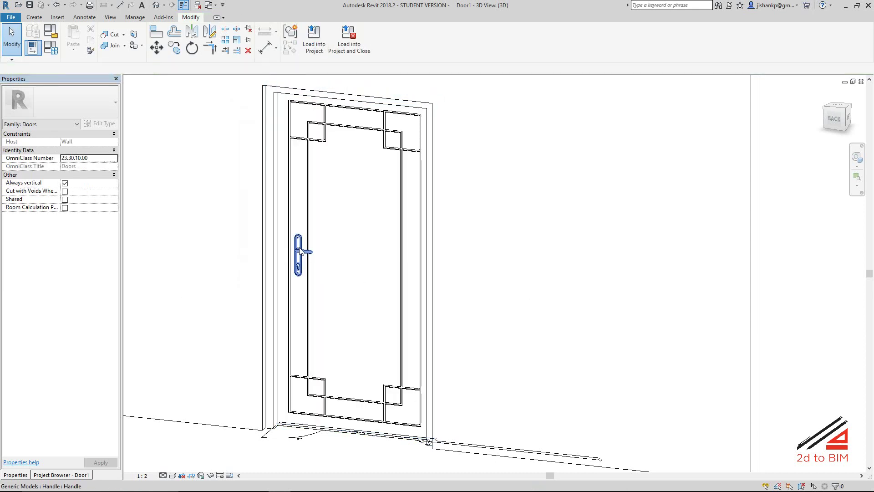
# Select the handle and link its Handle Material to a new HanndleMaterial parameter.
pyautogui.click(299, 253)
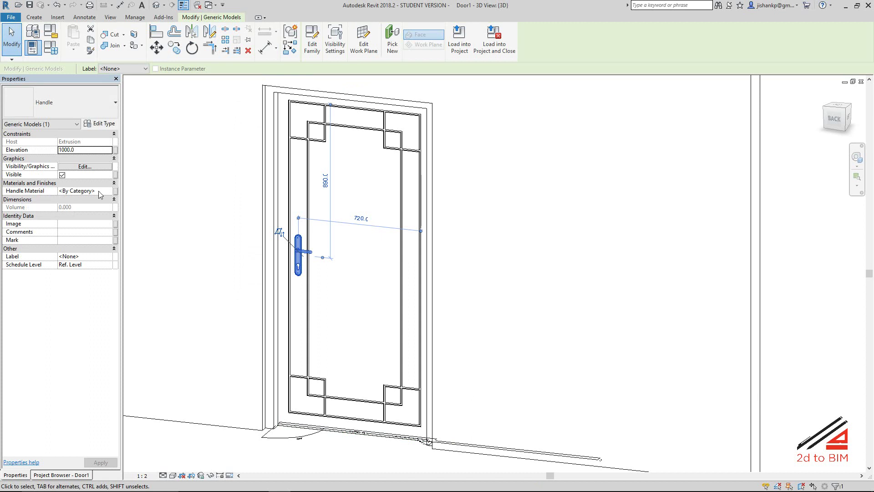
pyautogui.click(115, 191)
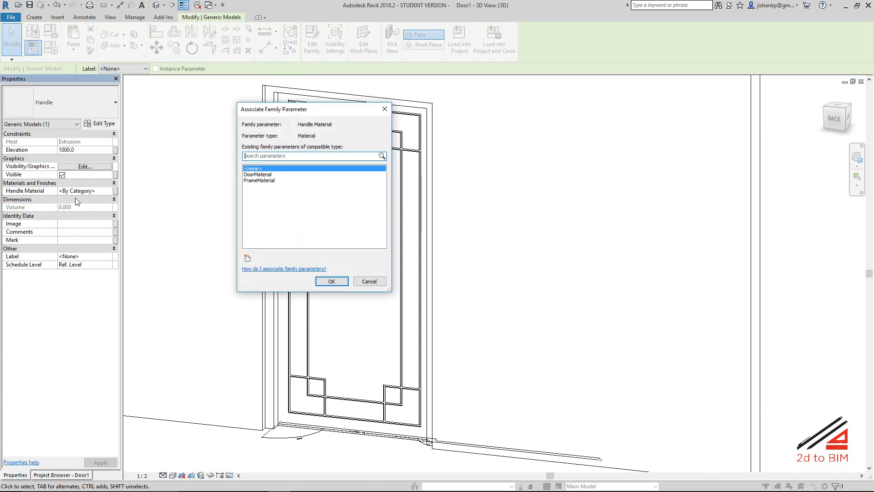
pyautogui.click(248, 258)
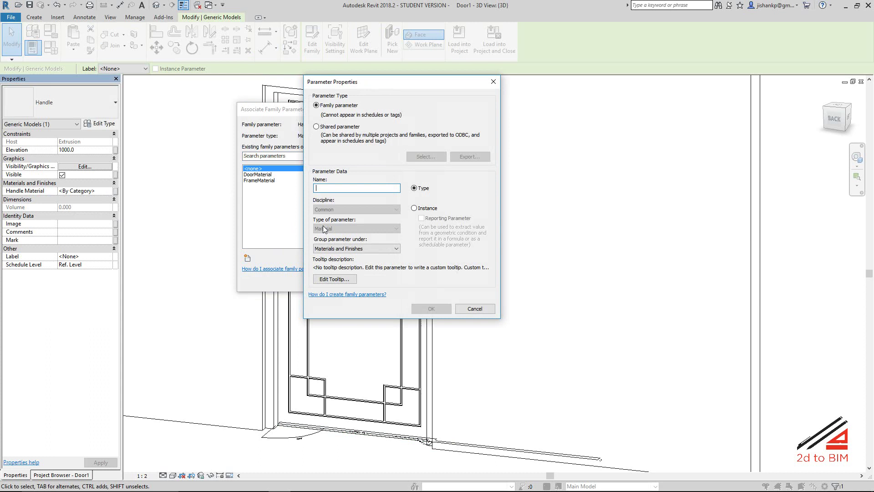
pyautogui.write('handl')
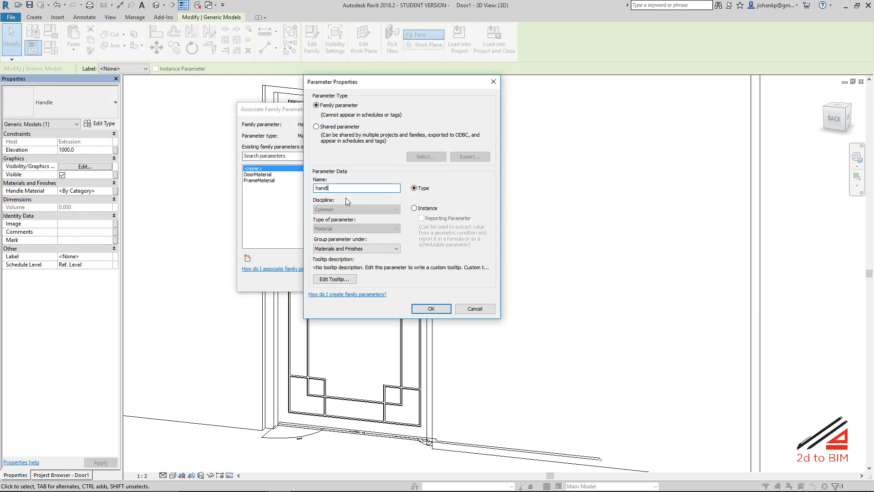
pyautogui.press('BackSpace')
pyautogui.press('BackSpace')
pyautogui.press('BackSpace')
pyautogui.write('Ham')
pyautogui.click(426, 309)
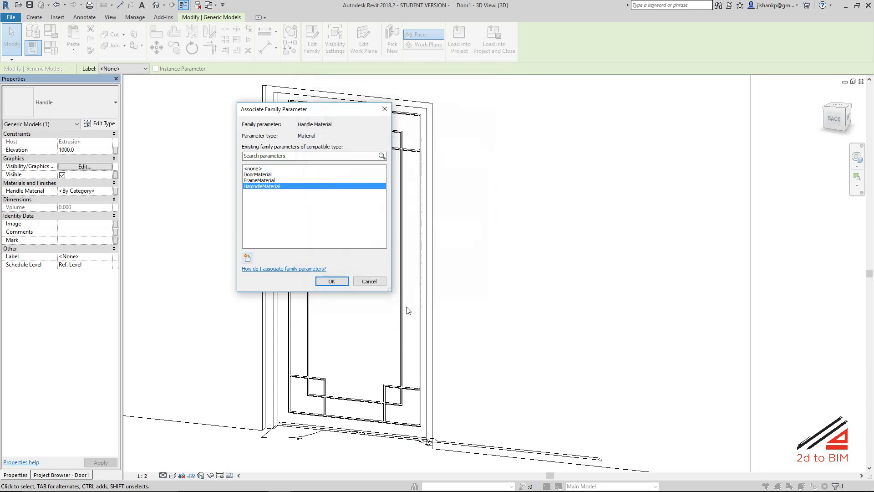
pyautogui.click(332, 279)
pyautogui.click(489, 288)
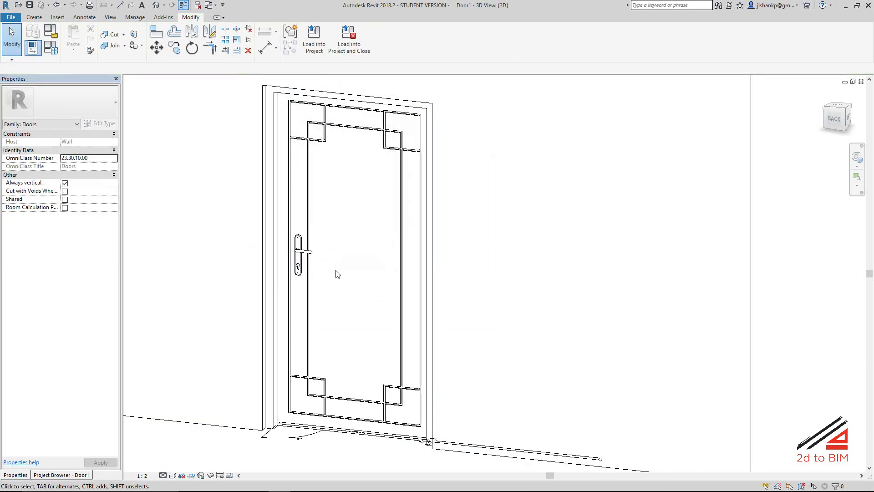
# Orbit and pan the 3D view to inspect the door from behind and around.
pyautogui.scroll(-2, 336, 273)
pyautogui.moveTo(334, 323)
pyautogui.keyDown('shift'); pyautogui.mouseDown(button='middle')
pyautogui.moveTo(288, 293)
pyautogui.moveTo(365, 324)
pyautogui.moveTo(318, 291)
pyautogui.moveTo(361, 273)
pyautogui.moveTo(328, 276)
pyautogui.moveTo(382, 316)
pyautogui.moveTo(367, 308)
pyautogui.mouseUp(button='middle'); pyautogui.keyUp('shift')
pyautogui.scroll(4, 314, 277)
pyautogui.scroll(-3, 344, 285)
pyautogui.scroll(-3, 323, 275)
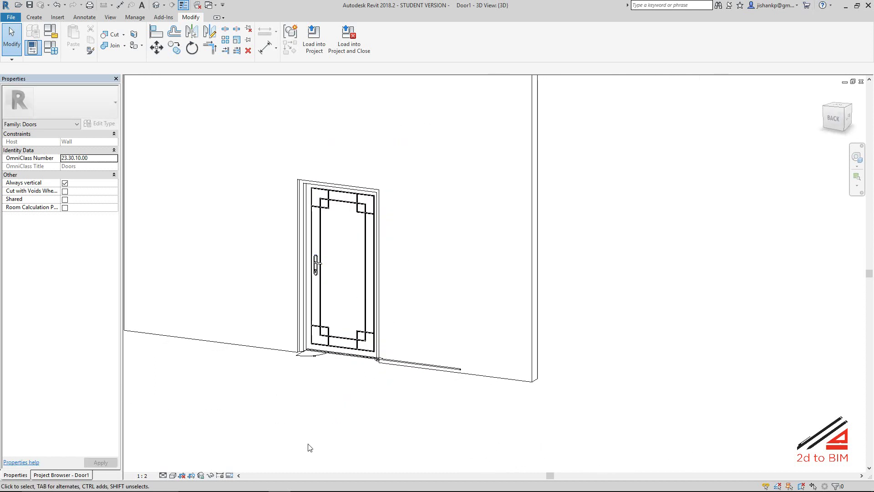
pyautogui.moveTo(371, 400)
pyautogui.mouseDown(button='middle')
pyautogui.moveTo(384, 357)
pyautogui.moveTo(201, 314)
pyautogui.moveTo(224, 359)
pyautogui.moveTo(384, 336)
pyautogui.mouseUp(button='middle')
pyautogui.scroll(2, 348, 313)
pyautogui.scroll(-2, 348, 313)
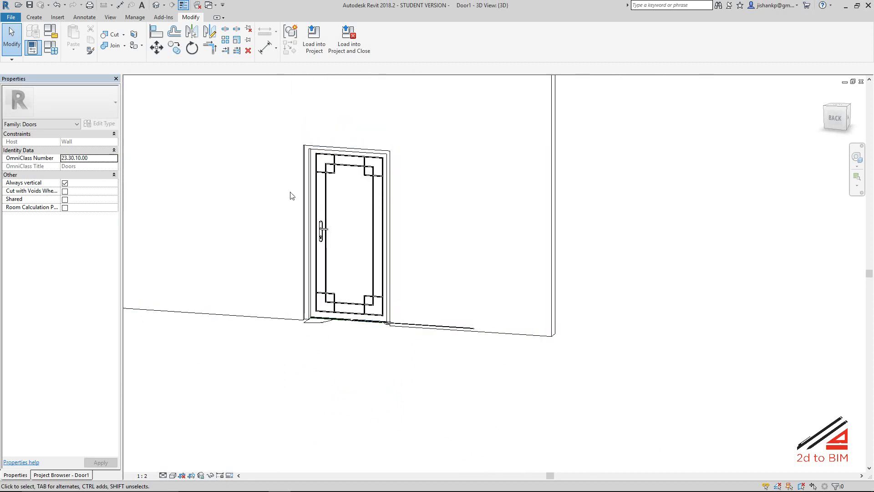
pyautogui.moveTo(292, 196)
pyautogui.keyDown('shift'); pyautogui.mouseDown(button='middle')
pyautogui.moveTo(308, 328)
pyautogui.moveTo(359, 353)
pyautogui.moveTo(372, 343)
pyautogui.moveTo(317, 322)
pyautogui.mouseUp(button='middle'); pyautogui.keyUp('shift')
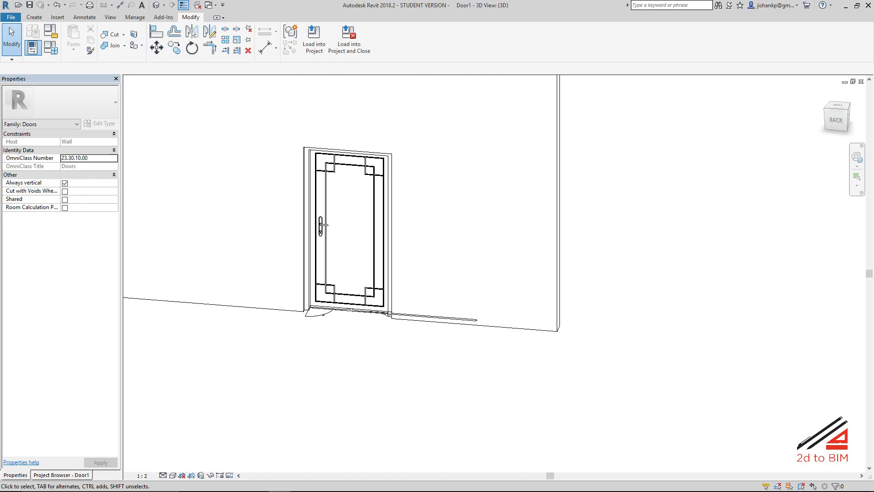
# Show the Project Browser, pick the Ref. Level plan, and orbit to an isometric view.
pyautogui.click(45, 476)
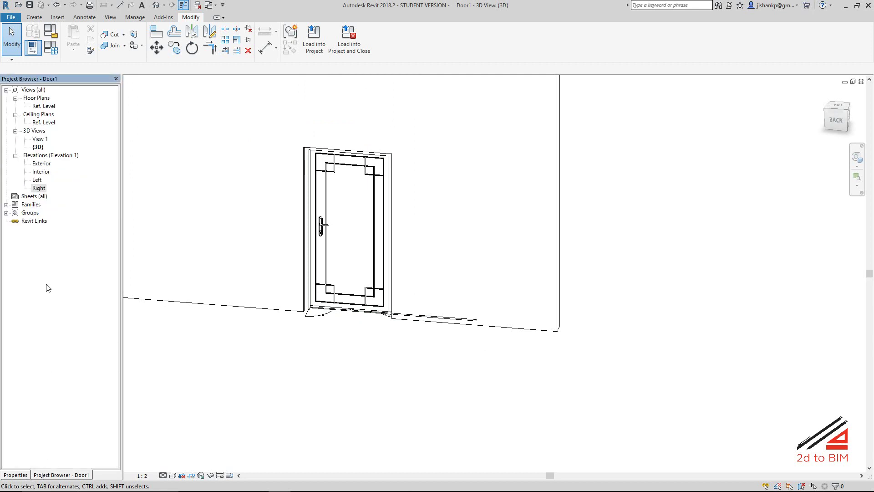
pyautogui.click(47, 104)
pyautogui.keyDown('shift'); pyautogui.moveTo(319, 214); pyautogui.dragTo(375, 235, button='middle'); pyautogui.keyUp('shift')
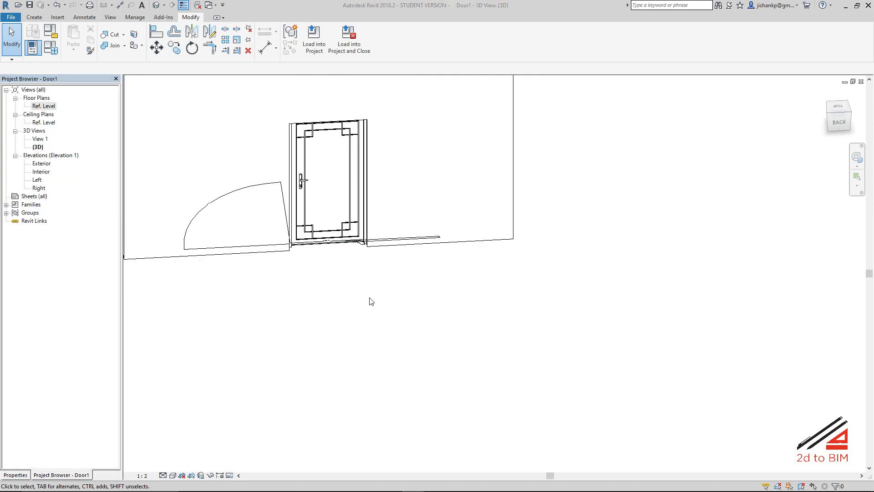
pyautogui.moveTo(357, 318)
pyautogui.keyDown('shift'); pyautogui.mouseDown(button='middle')
pyautogui.moveTo(401, 323)
pyautogui.moveTo(371, 296)
pyautogui.moveTo(389, 301)
pyautogui.moveTo(381, 299)
pyautogui.mouseUp(button='middle'); pyautogui.keyUp('shift')
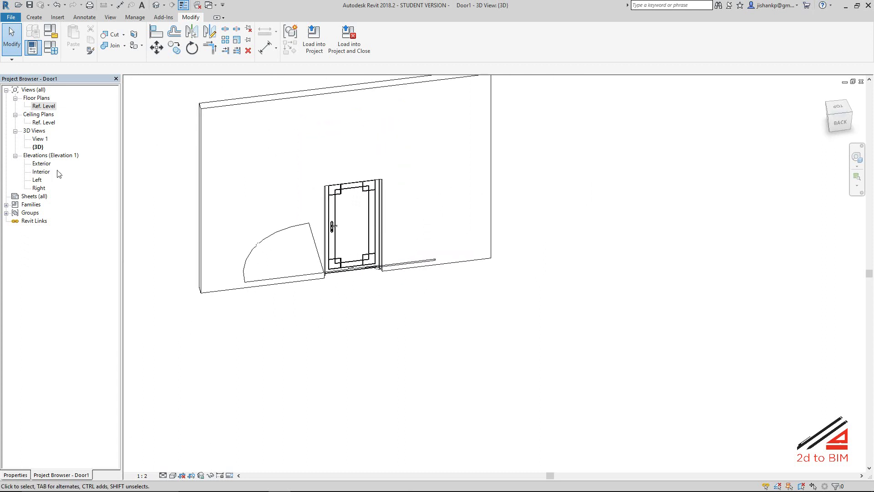
# Open the Ref. Level plan and temporarily hide the SwingAngle and PanelWidth dimensions.
pyautogui.doubleClick(40, 107)
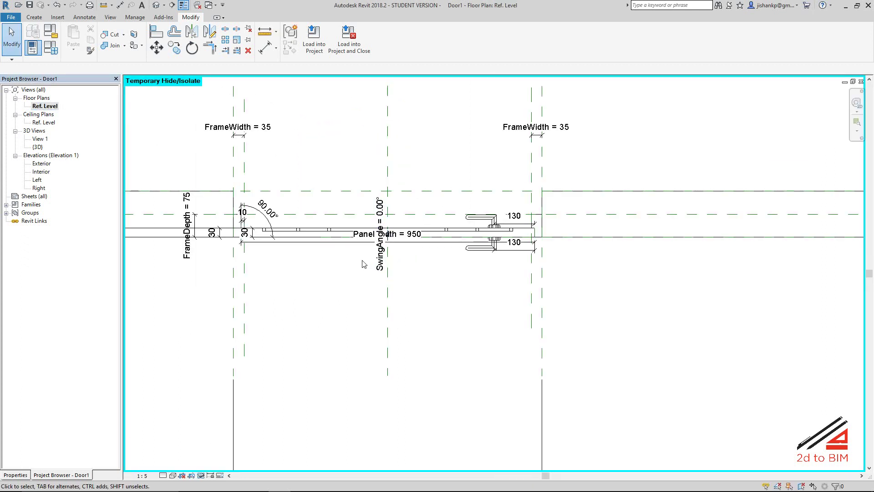
pyautogui.scroll(1, 351, 269)
pyautogui.scroll(1, 406, 287)
pyautogui.scroll(1, 473, 309)
pyautogui.scroll(1, 405, 296)
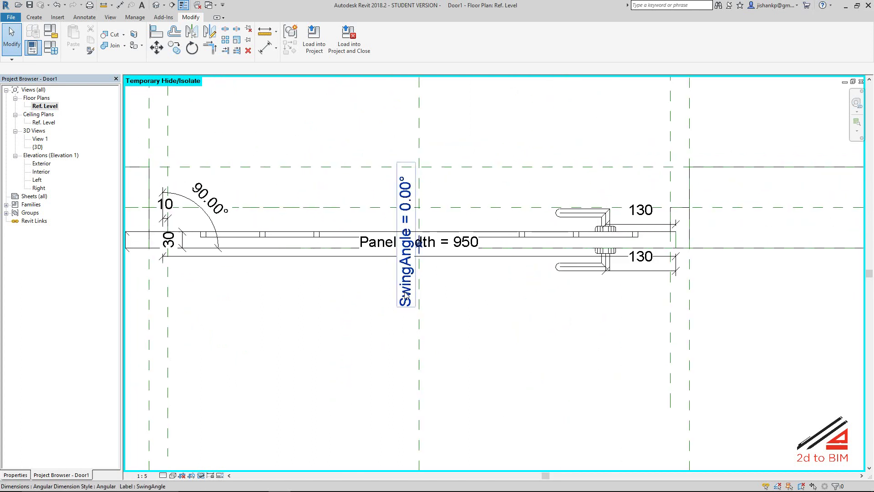
pyautogui.click(406, 297)
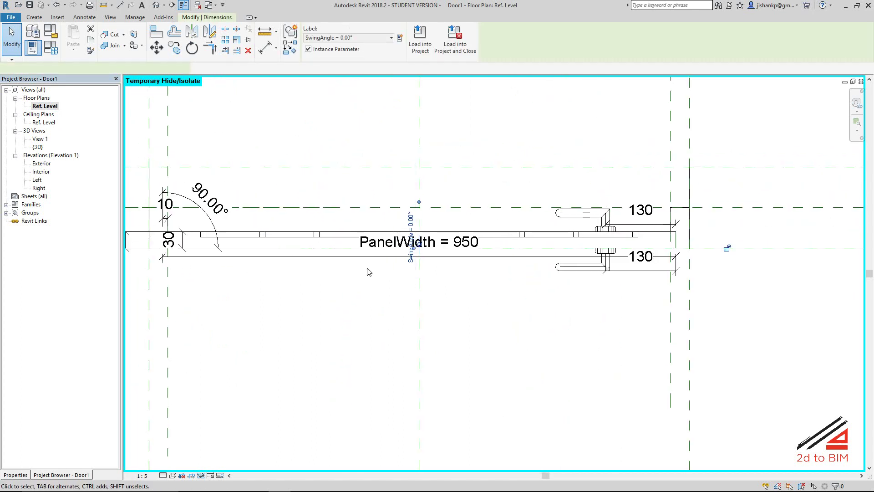
pyautogui.keyDown('ctrl'); pyautogui.click(382, 246); pyautogui.keyUp('ctrl')
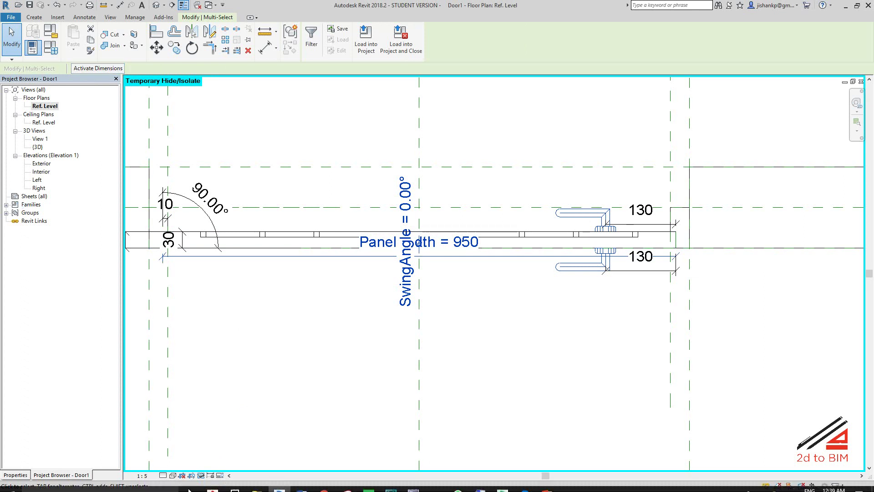
pyautogui.click(200, 476)
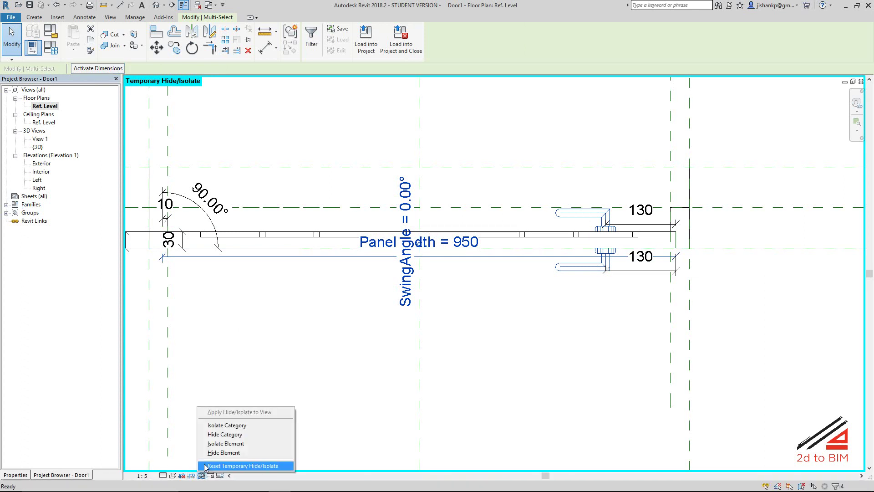
pyautogui.click(223, 451)
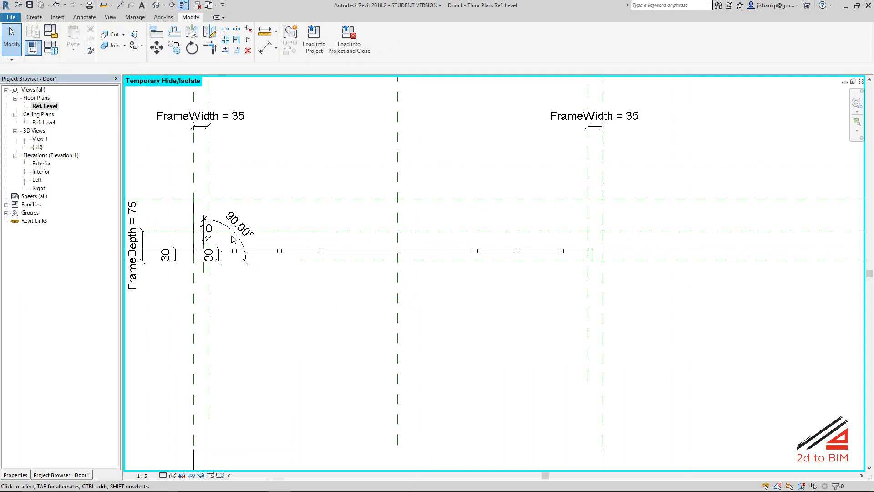
# Temporarily hide the 30 dimension, void, 90° angle dimension and door leaf geometry.
pyautogui.click(225, 257)
pyautogui.keyDown('ctrl'); pyautogui.click(225, 258); pyautogui.keyUp('ctrl')
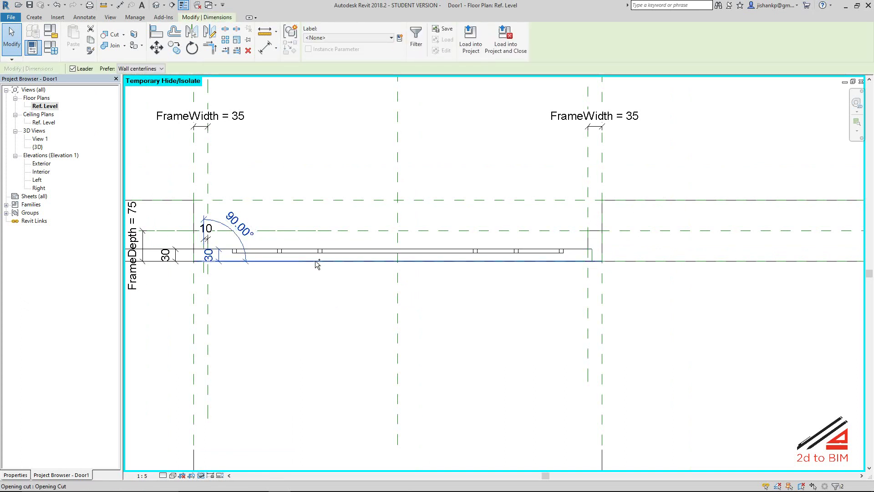
pyautogui.keyDown('ctrl'); pyautogui.click(319, 257); pyautogui.keyUp('ctrl')
pyautogui.keyDown('ctrl'); pyautogui.click(322, 257); pyautogui.keyUp('ctrl')
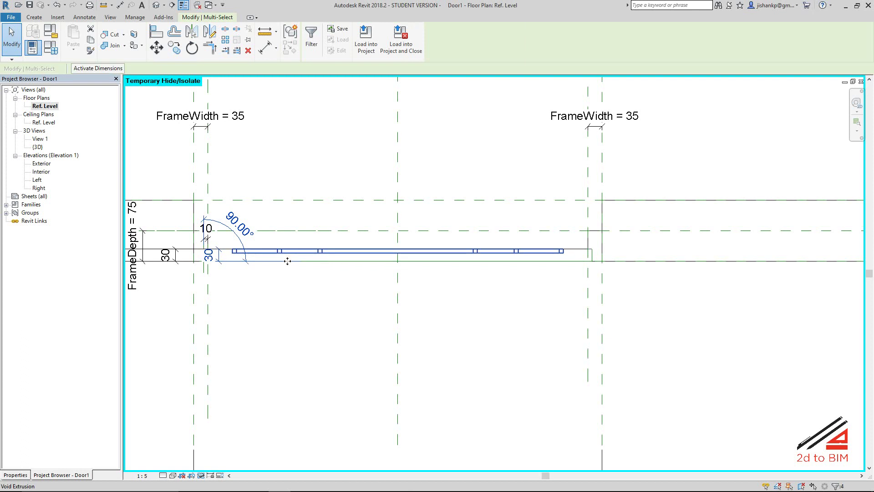
pyautogui.click(201, 475)
pyautogui.click(223, 453)
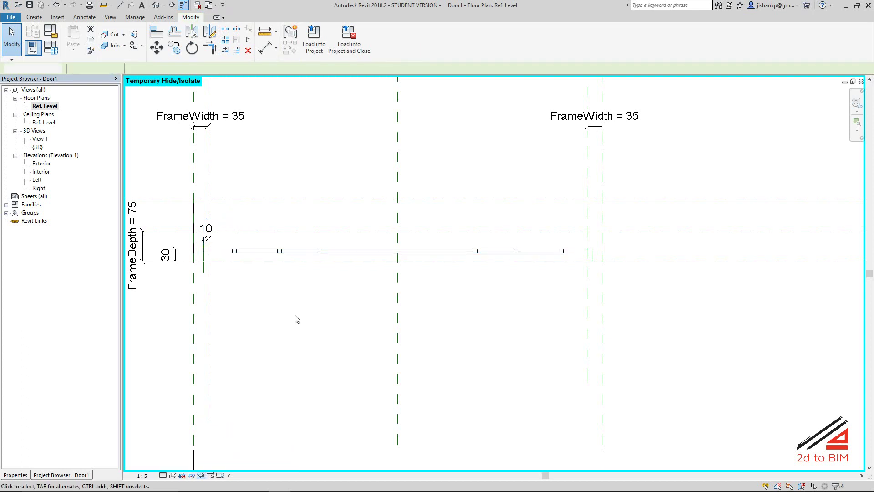
pyautogui.click(317, 258)
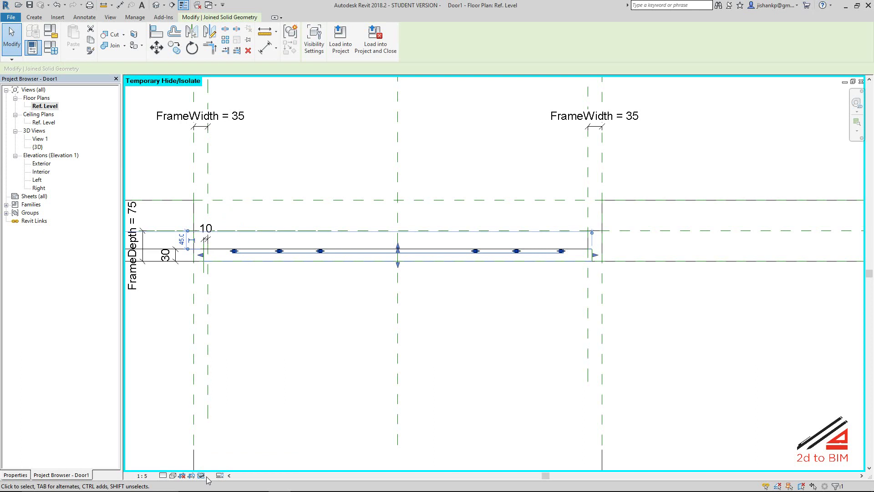
pyautogui.click(202, 476)
pyautogui.click(225, 453)
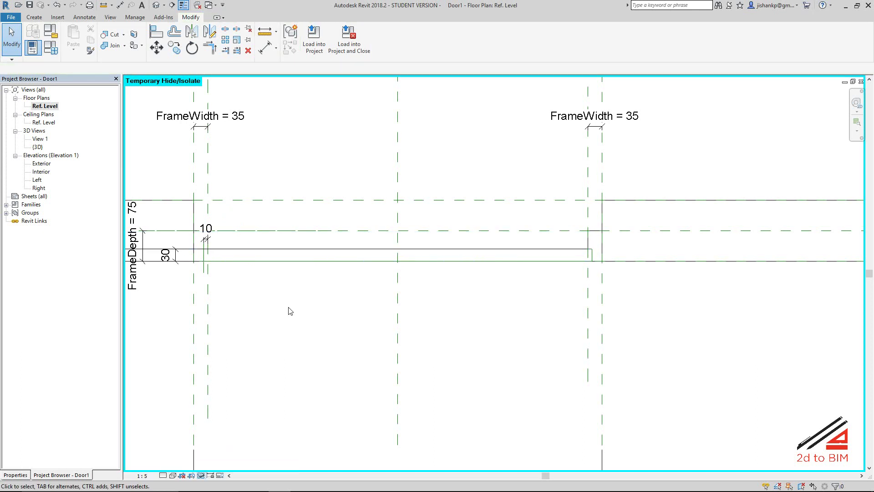
# Temporarily hide the leaf's extra reference lines, including the leftover line near the frame corner.
pyautogui.scroll(-1, 373, 295)
pyautogui.scroll(2, 362, 267)
pyautogui.click(365, 264)
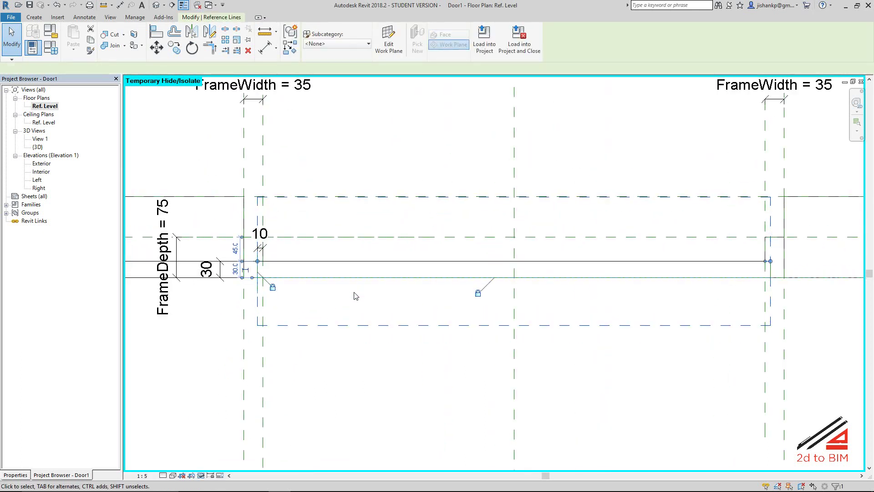
pyautogui.keyDown('ctrl'); pyautogui.click(422, 284); pyautogui.keyUp('ctrl')
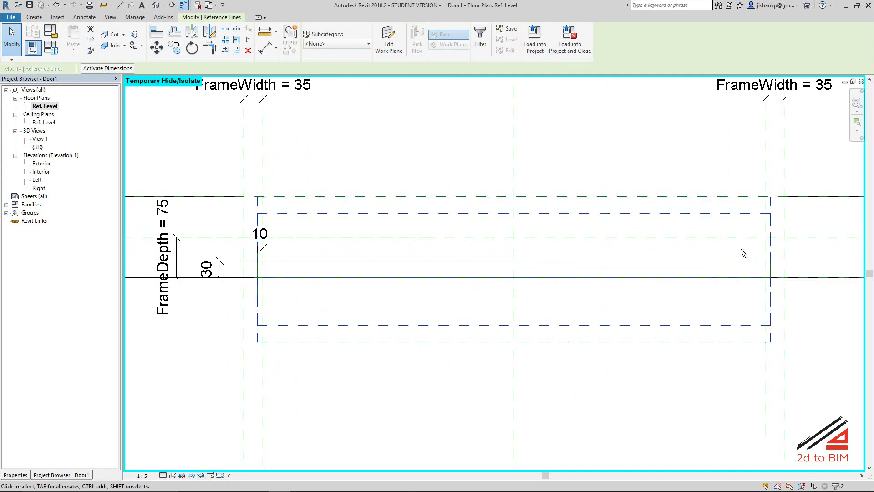
pyautogui.keyDown('ctrl'); pyautogui.click(771, 271); pyautogui.keyUp('ctrl')
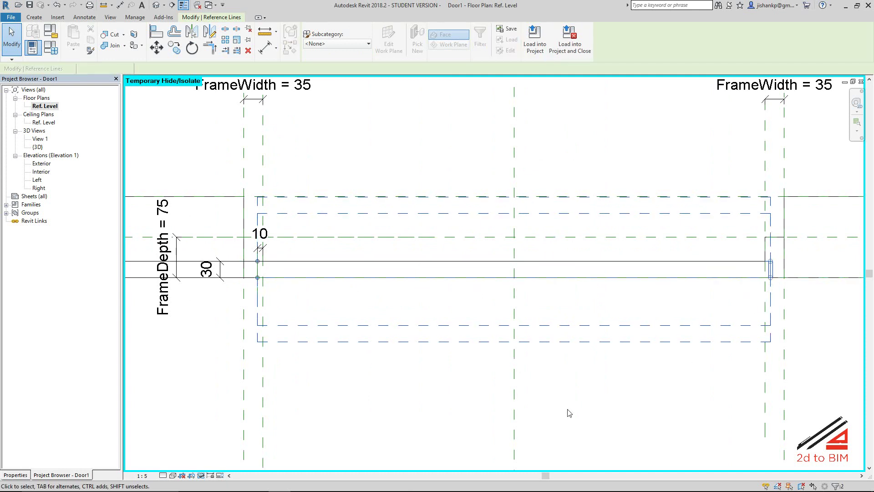
pyautogui.click(193, 476)
pyautogui.click(217, 454)
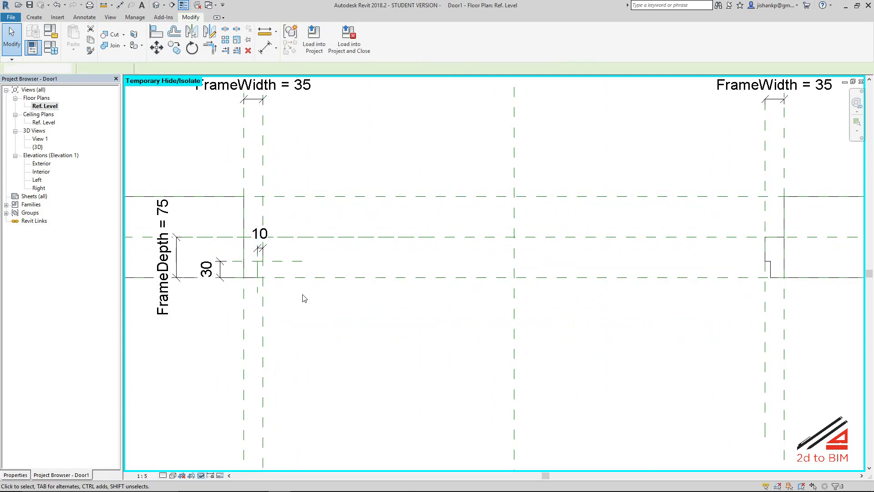
pyautogui.scroll(1, 218, 281)
pyautogui.scroll(1, 219, 281)
pyautogui.moveTo(222, 345)
pyautogui.mouseDown()
pyautogui.moveTo(324, 230)
pyautogui.moveTo(282, 246)
pyautogui.mouseUp()
pyautogui.click(202, 475)
pyautogui.click(218, 453)
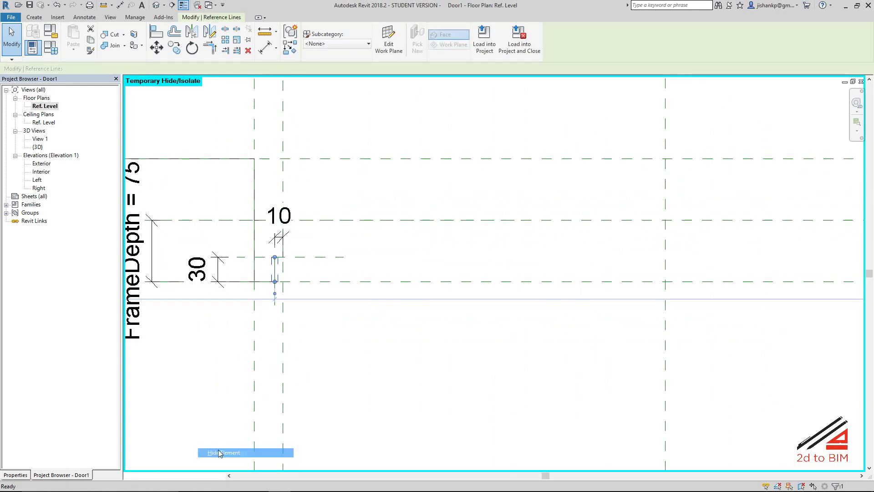
# Temporarily hide the door frame sweep.
pyautogui.click(273, 272)
pyautogui.click(201, 476)
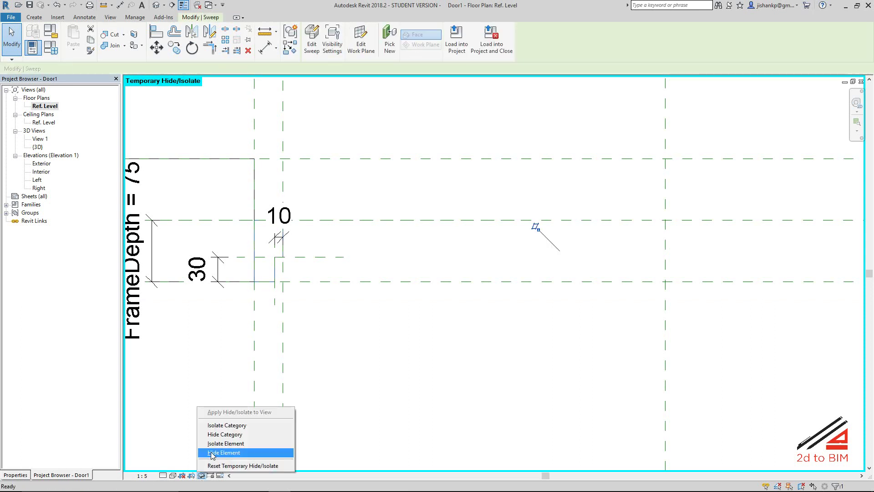
pyautogui.click(211, 453)
pyautogui.scroll(-2, 291, 293)
pyautogui.scroll(2, 396, 298)
# Draw a short vertical reference plane near the wall end using RP.
pyautogui.scroll(2, 511, 285)
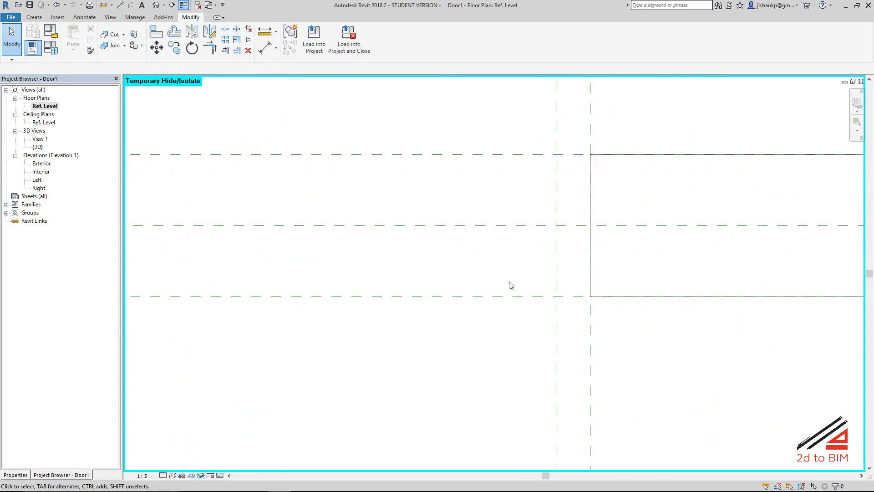
pyautogui.press('r')
pyautogui.press('p')
pyautogui.scroll(2, 576, 260)
pyautogui.click(569, 239)
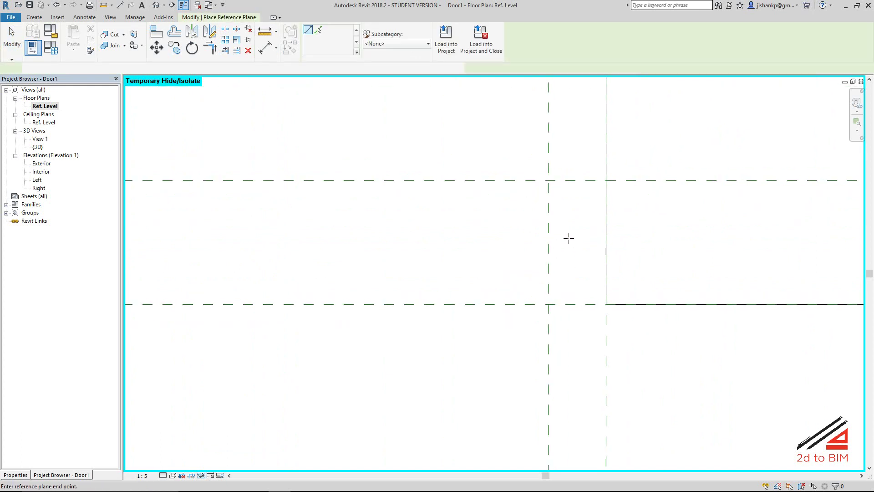
pyautogui.click(569, 368)
pyautogui.click(479, 264)
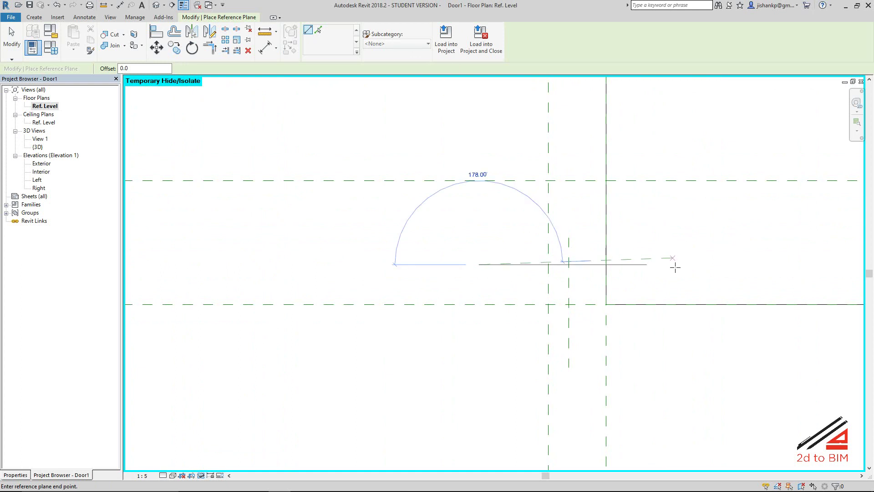
pyautogui.click(674, 268)
# Draw a horizontal reference plane crossing the vertical one near the frame corner.
pyautogui.press('Escape')
pyautogui.press('Escape')
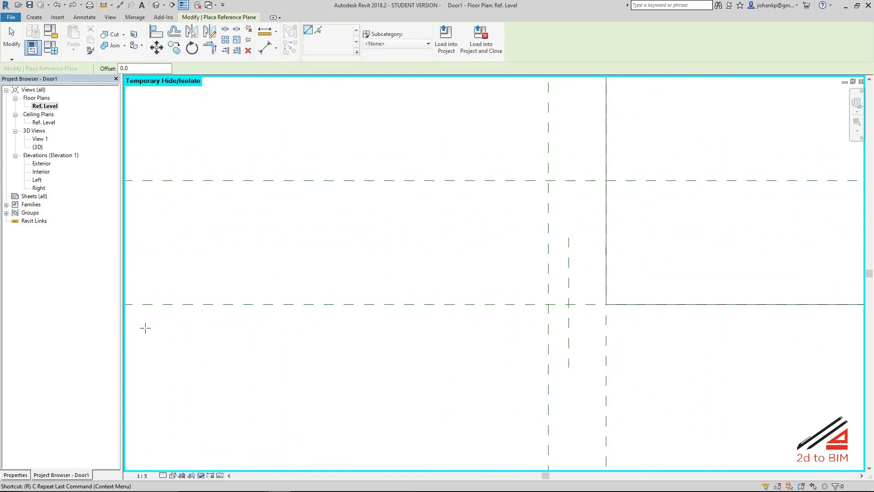
pyautogui.click(494, 264)
pyautogui.click(654, 264)
pyautogui.scroll(1, 549, 283)
pyautogui.scroll(2, 549, 282)
# Dimension the horizontal reference planes and set the new plane 30 from the existing one.
pyautogui.click(261, 50)
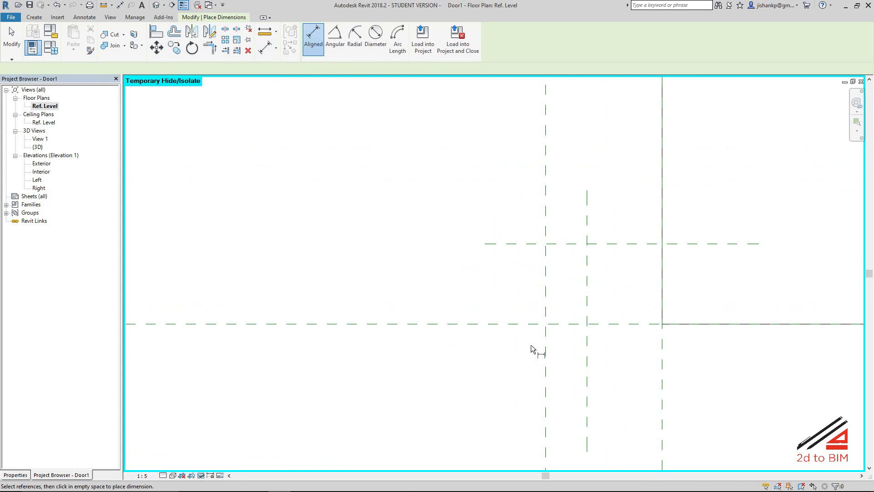
pyautogui.click(517, 249)
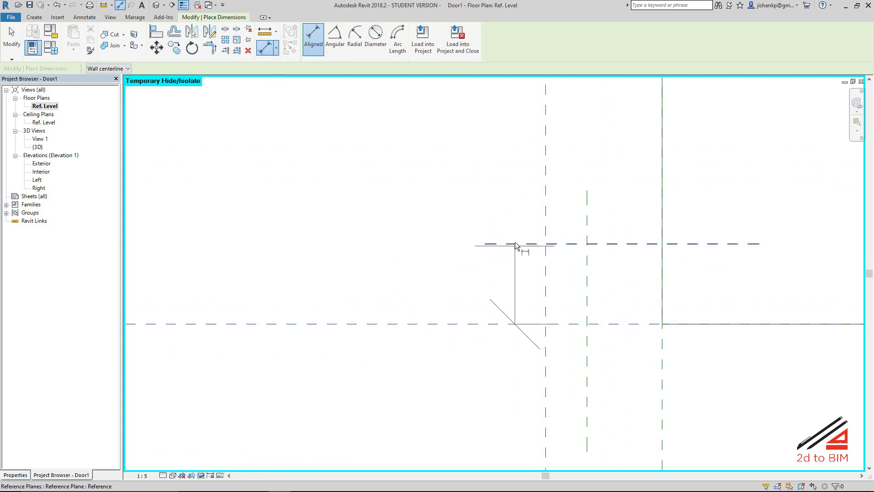
pyautogui.click(485, 154)
pyautogui.press('Escape')
pyautogui.press('Escape')
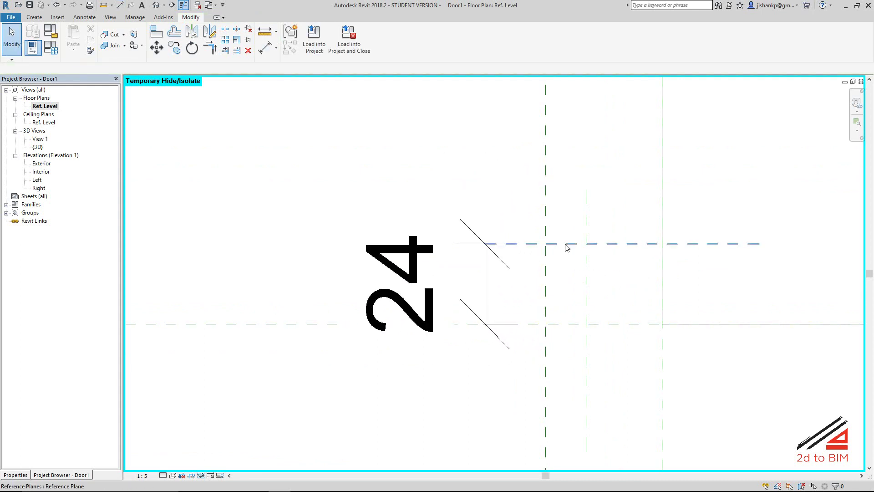
pyautogui.click(564, 244)
pyautogui.click(452, 285)
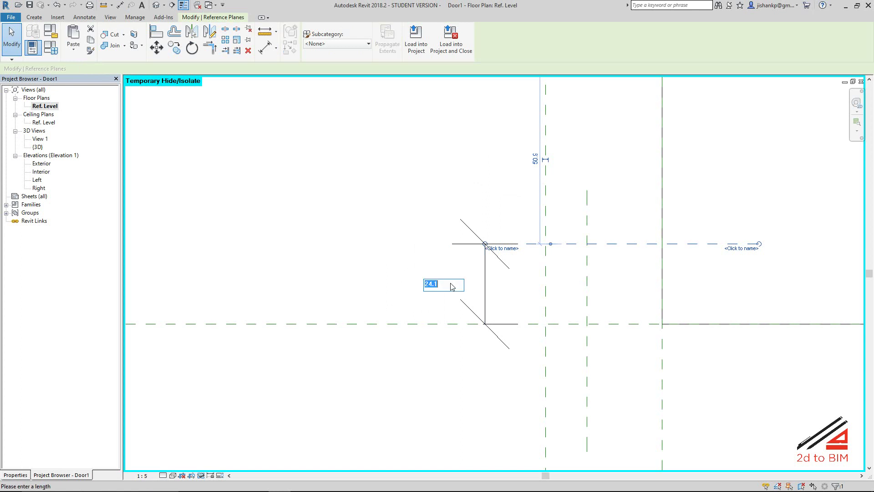
pyautogui.press('Return')
pyautogui.press('Escape')
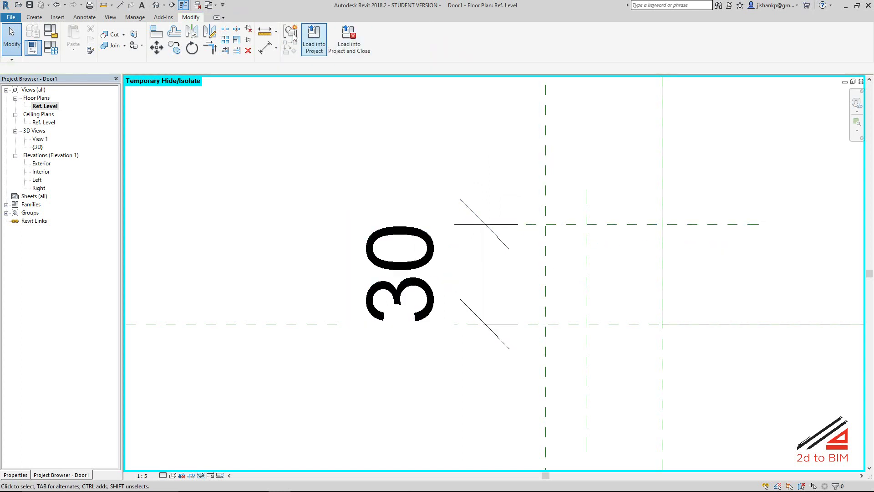
# Dimension the vertical reference planes (DI) and set their gap to 10.
pyautogui.press('d')
pyautogui.press('i')
pyautogui.click(545, 280)
pyautogui.click(586, 287)
pyautogui.click(674, 286)
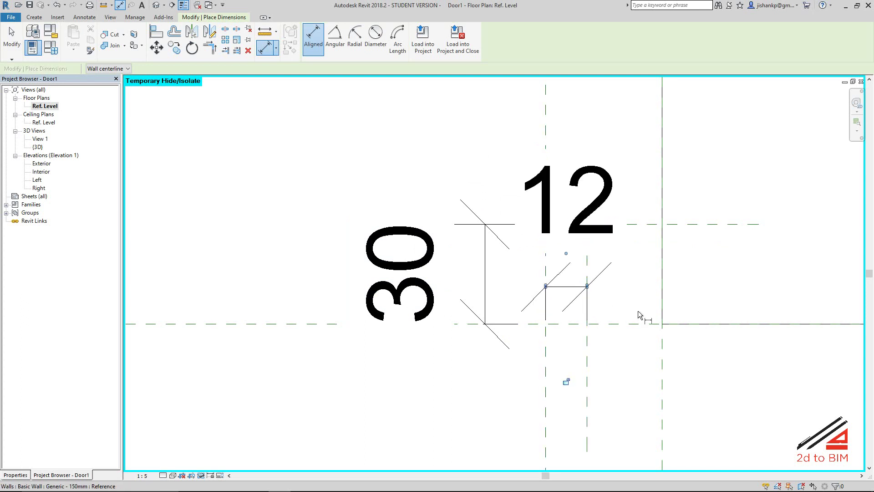
pyautogui.press('Escape')
pyautogui.click(587, 385)
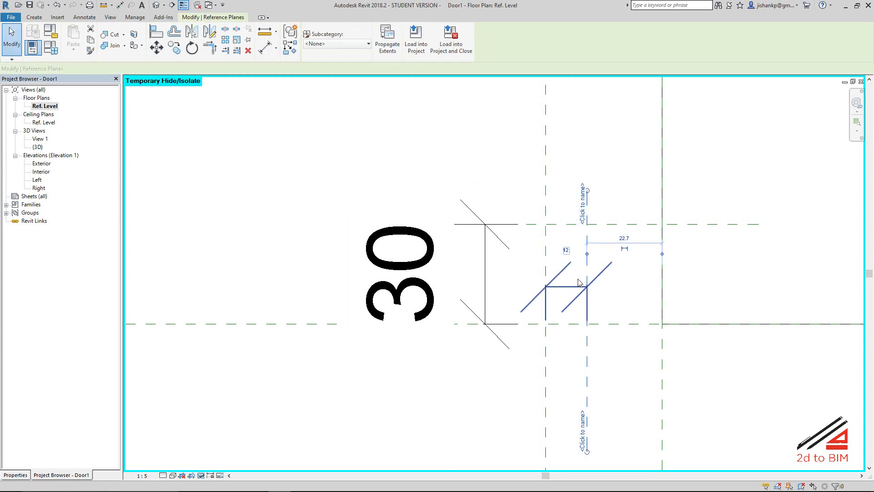
pyautogui.click(568, 253)
pyautogui.write('10')
pyautogui.press('Return')
pyautogui.press('Escape')
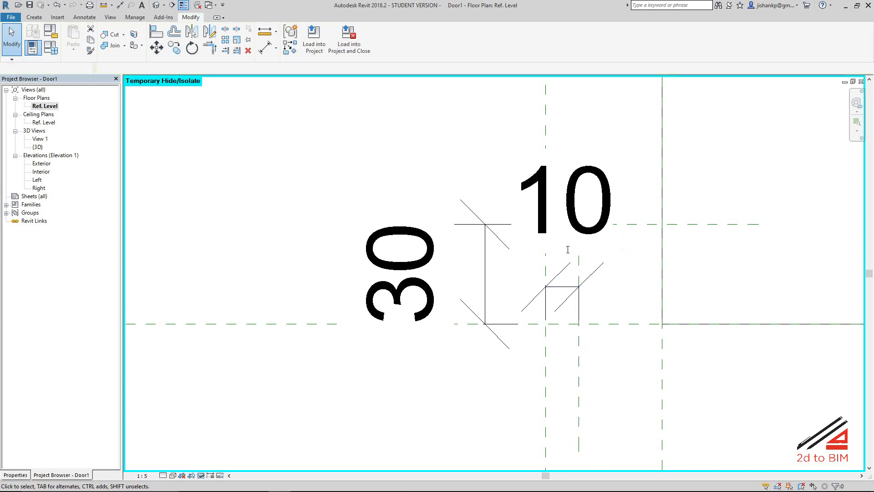
# Move the 30 dimension beside the wall end and the 10 dimension upward.
pyautogui.scroll(-2, 499, 216)
pyautogui.moveTo(499, 217); pyautogui.dragTo(475, 262, button='middle')
pyautogui.click(478, 271)
pyautogui.moveTo(480, 271); pyautogui.dragTo(681, 272)
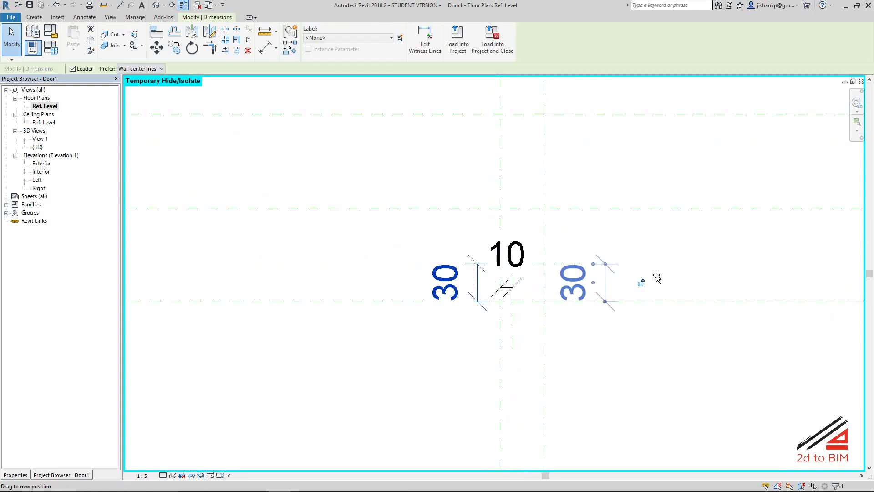
pyautogui.click(523, 258)
pyautogui.moveTo(527, 248); pyautogui.dragTo(528, 179)
# Recheck the 10 and 30 dimensions, then view the left frame's dimensions.
pyautogui.click(527, 228)
pyautogui.click(520, 211)
pyautogui.click(509, 219)
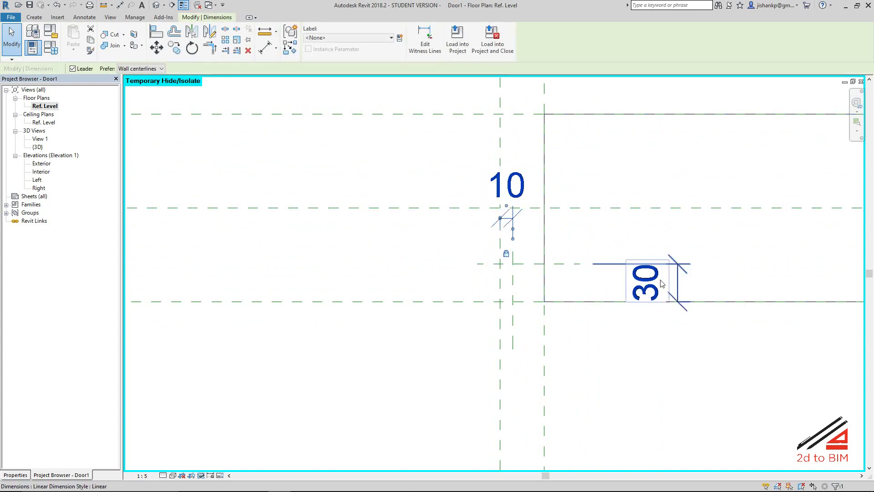
pyautogui.click(680, 286)
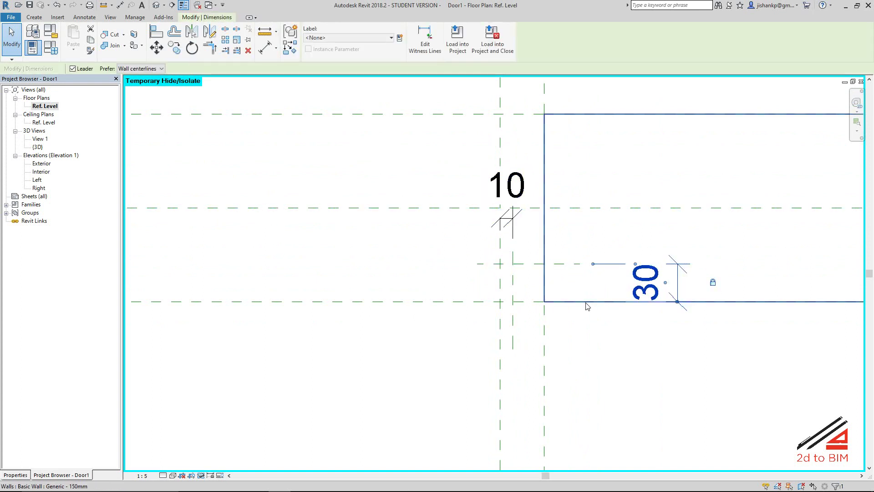
pyautogui.scroll(-2, 582, 302)
pyautogui.click(535, 320)
pyautogui.scroll(-1, 533, 330)
pyautogui.scroll(3, 269, 278)
pyautogui.moveTo(279, 272)
pyautogui.mouseDown(button='middle')
pyautogui.moveTo(290, 224)
pyautogui.moveTo(312, 224)
pyautogui.mouseUp(button='middle')
# Start a symbolic line with the Doors [cut] subcategory.
pyautogui.click(40, 22)
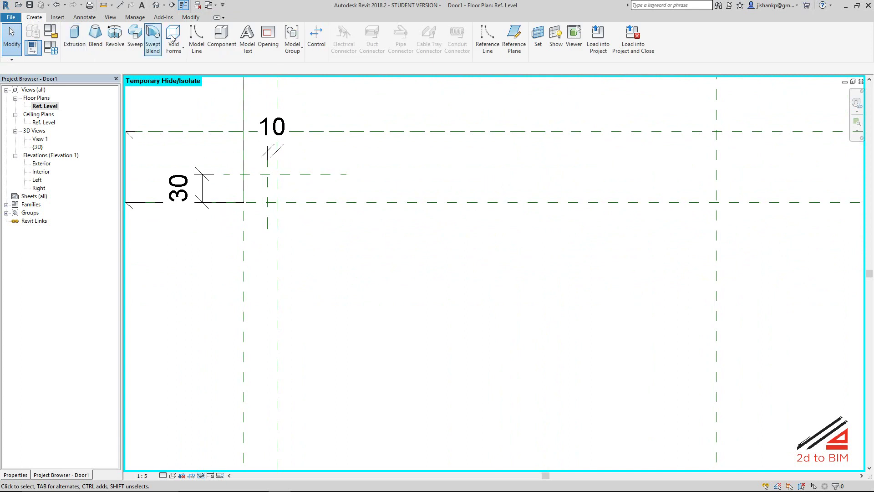
pyautogui.click(84, 17)
pyautogui.click(145, 39)
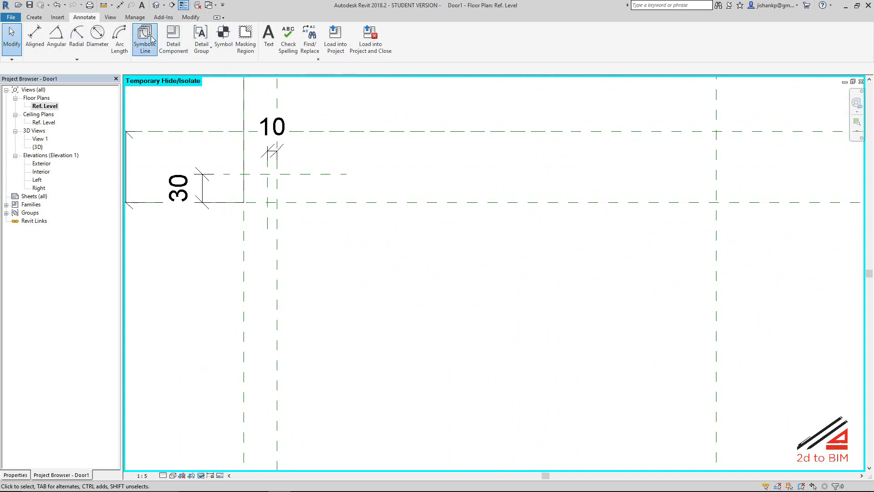
pyautogui.click(400, 44)
pyautogui.click(396, 64)
# Draw the leaf's 800 long side down from the left jamb corner.
pyautogui.click(267, 202)
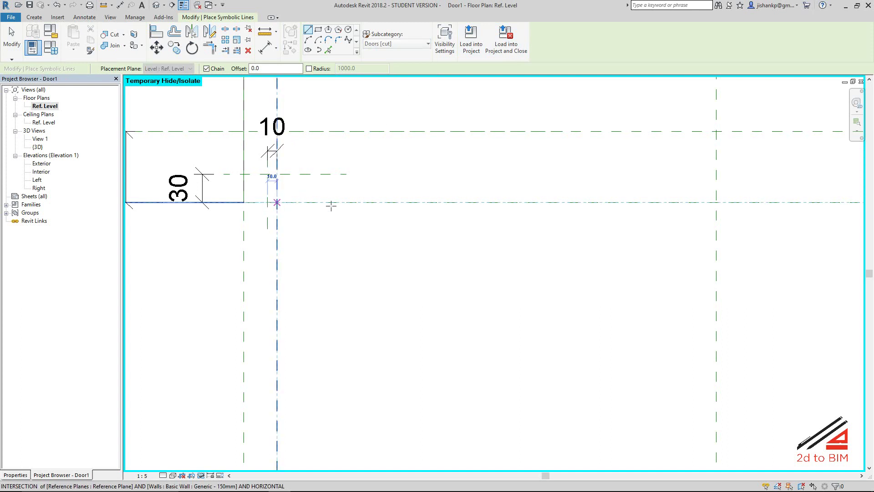
pyautogui.scroll(-2, 261, 321)
pyautogui.scroll(-2, 261, 324)
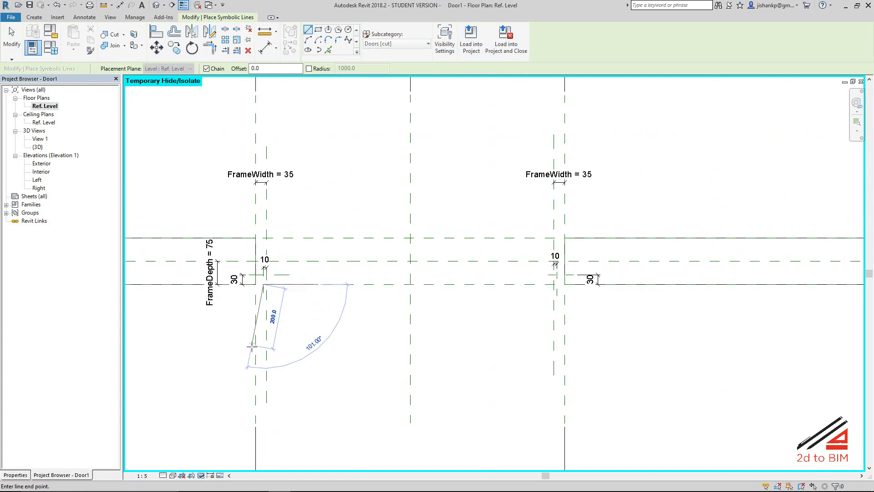
pyautogui.scroll(-1, 291, 323)
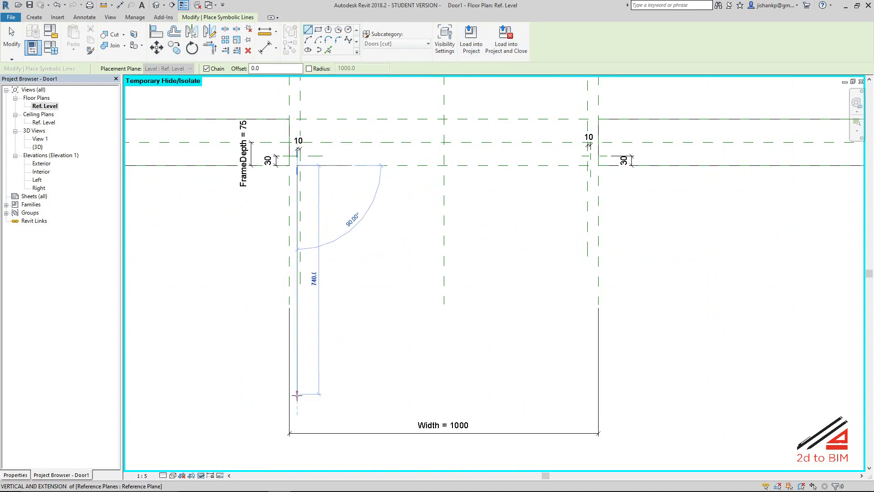
pyautogui.click(297, 413)
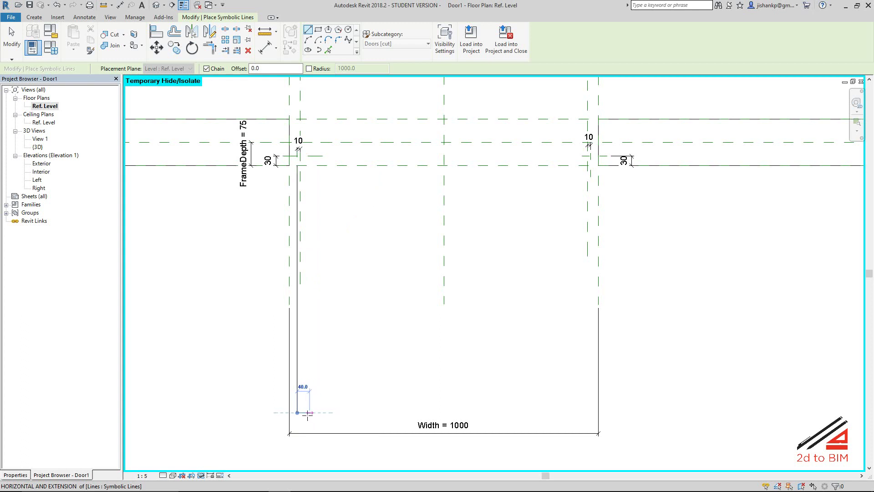
pyautogui.write('30')
pyautogui.press('Return')
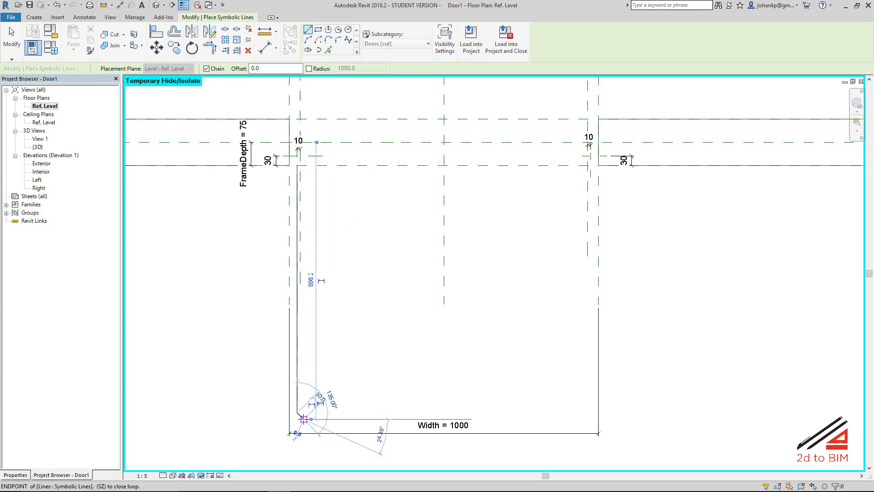
pyautogui.press('Escape')
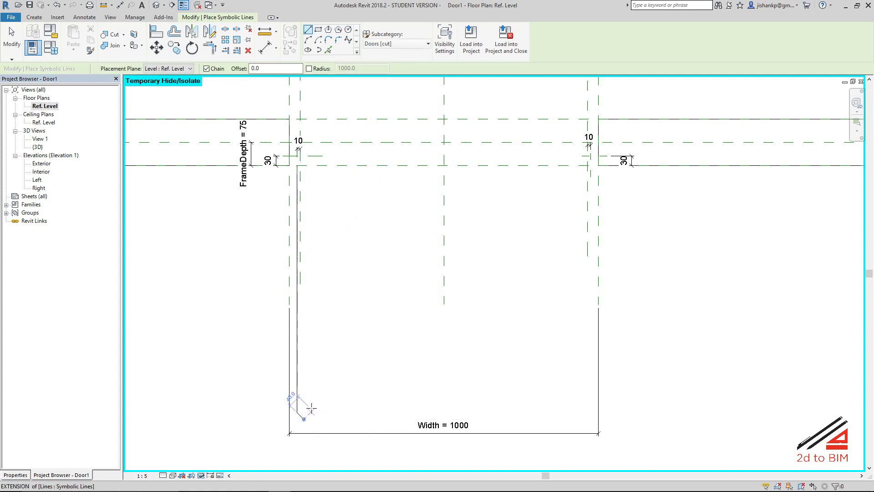
pyautogui.press('Escape')
# Delete the stray diagonal symbolic line.
pyautogui.scroll(3, 300, 421)
pyautogui.click(297, 414)
pyautogui.press('Delete')
pyautogui.scroll(2, 296, 423)
pyautogui.click(228, 363)
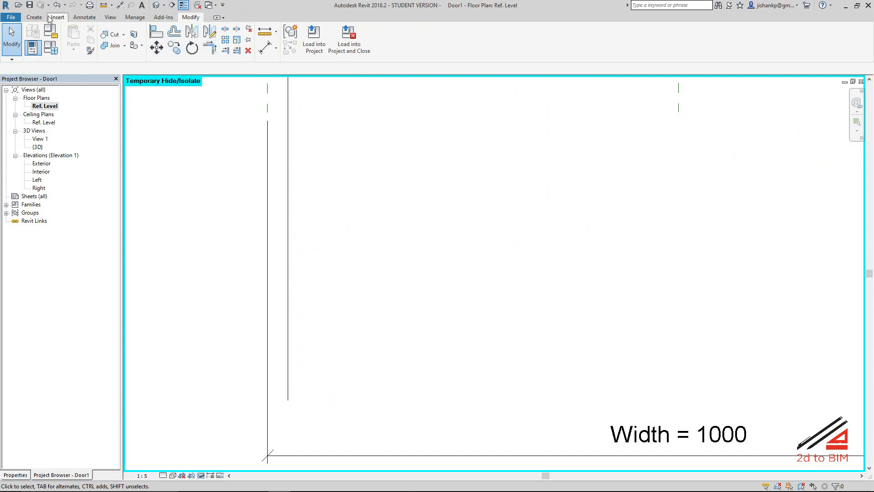
# Close the leaf rectangle with a 30-wide bottom edge, right side and top edge.
pyautogui.click(85, 17)
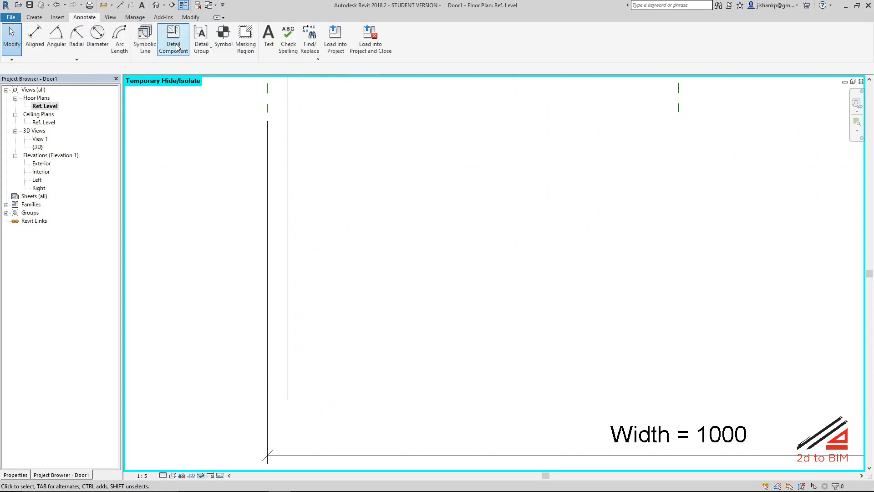
pyautogui.click(145, 39)
pyautogui.click(288, 400)
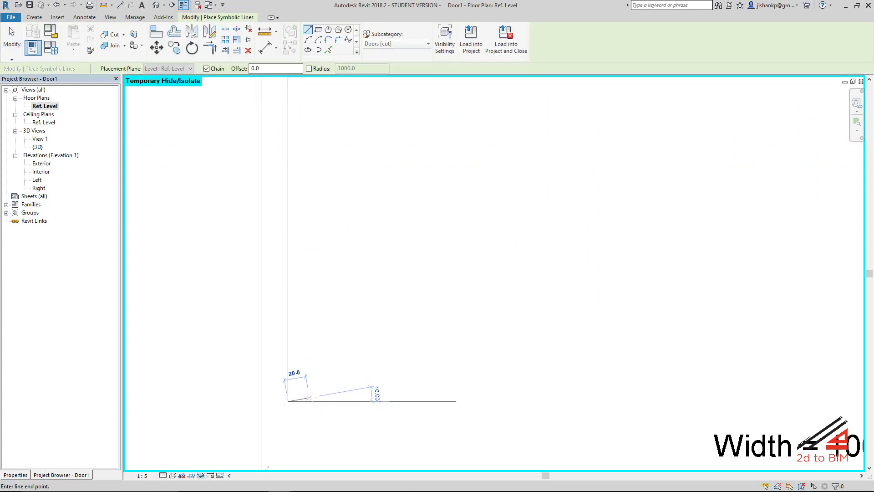
pyautogui.click(320, 401)
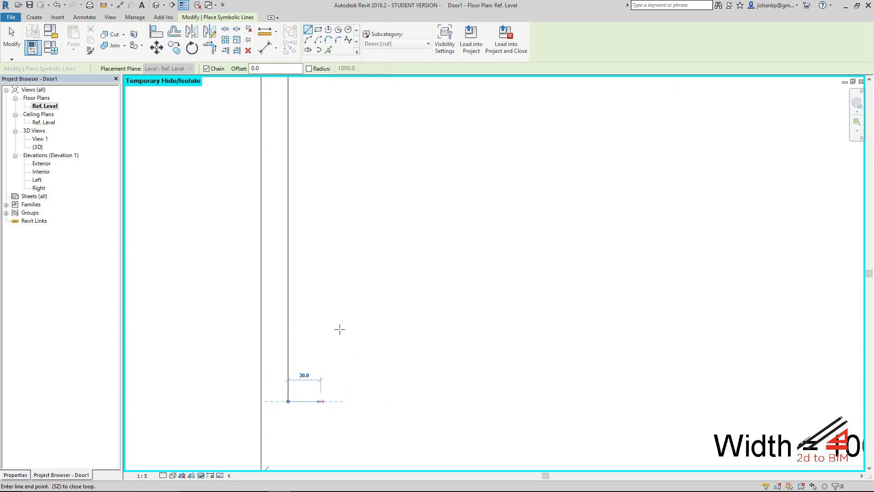
pyautogui.scroll(-2, 364, 228)
pyautogui.scroll(3, 350, 261)
pyautogui.scroll(-2, 350, 261)
pyautogui.scroll(2, 328, 244)
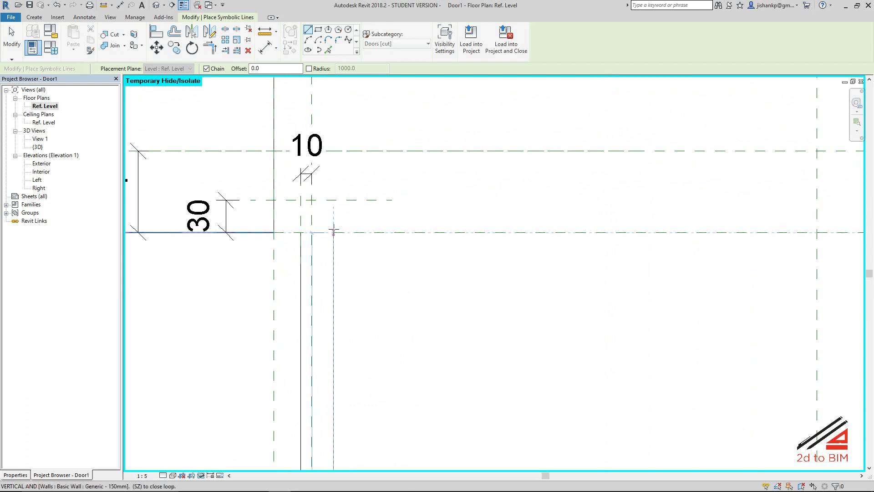
pyautogui.click(333, 232)
pyautogui.click(301, 232)
# Pan the plan to bring the whole door frame and leaf into view.
pyautogui.scroll(-2, 366, 214)
pyautogui.scroll(-2, 364, 227)
pyautogui.moveTo(361, 238); pyautogui.dragTo(344, 117, button='middle')
pyautogui.scroll(-2, 394, 240)
pyautogui.moveTo(395, 240); pyautogui.dragTo(361, 301, button='middle')
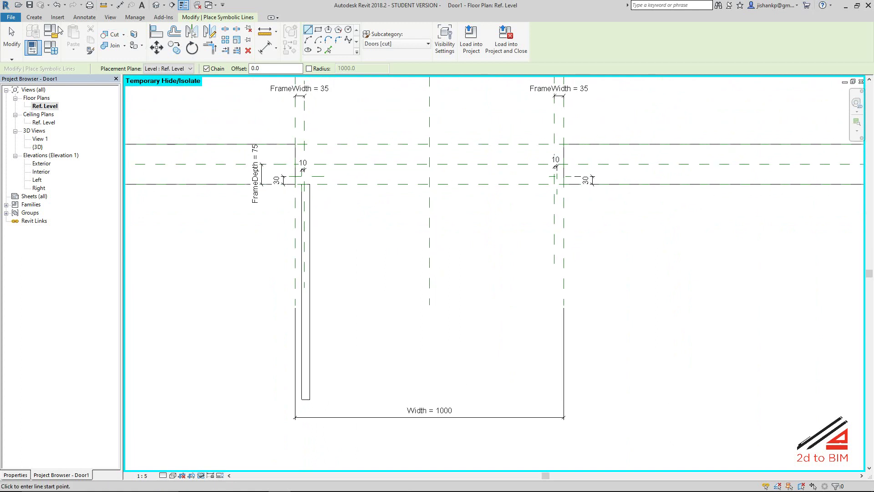
pyautogui.click(90, 19)
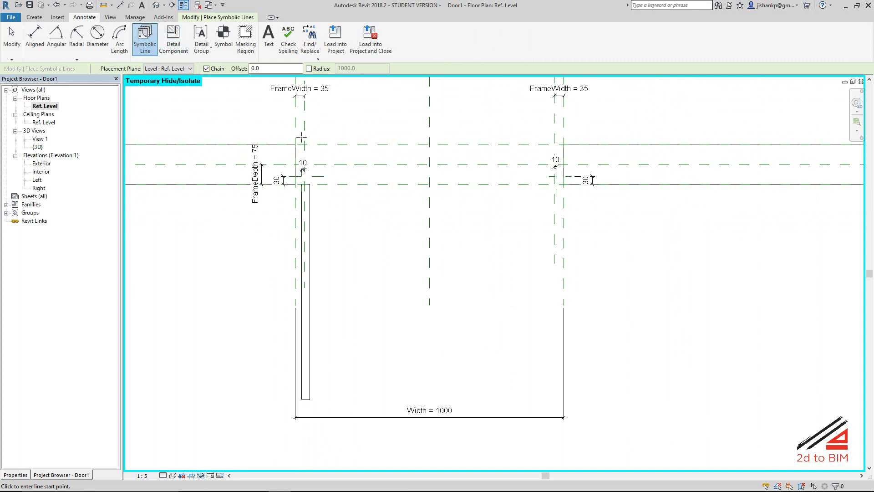
pyautogui.moveTo(343, 343); pyautogui.dragTo(339, 347, button='middle')
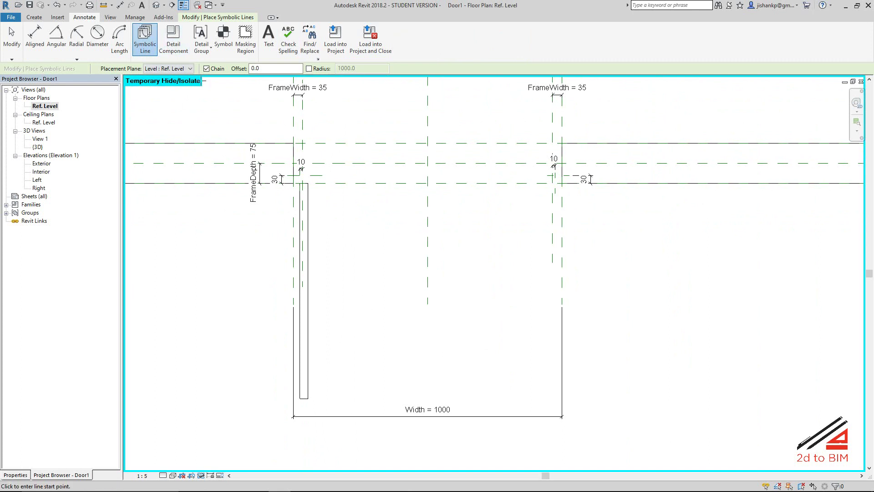
pyautogui.click(144, 40)
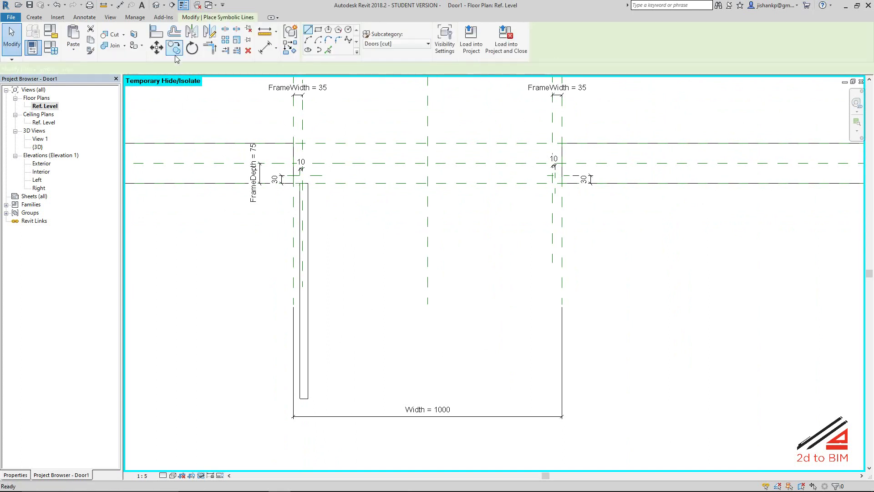
pyautogui.click(392, 44)
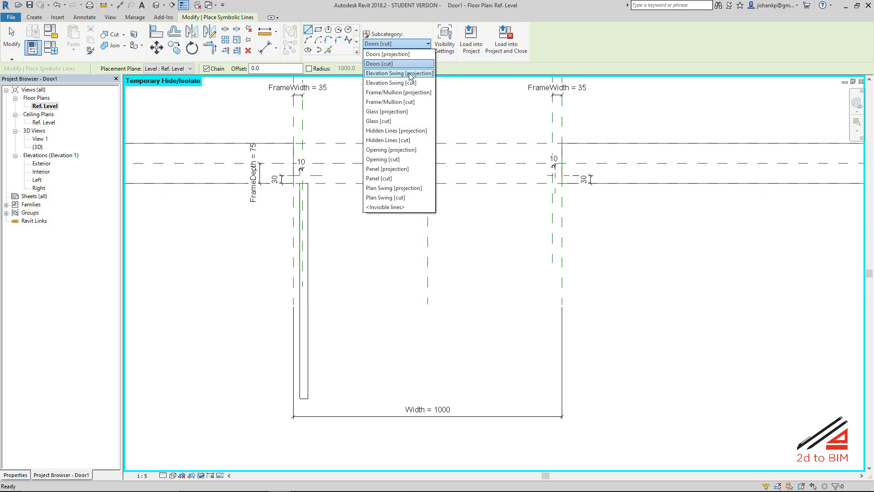
pyautogui.click(409, 74)
pyautogui.scroll(2, 303, 399)
pyautogui.scroll(2, 302, 400)
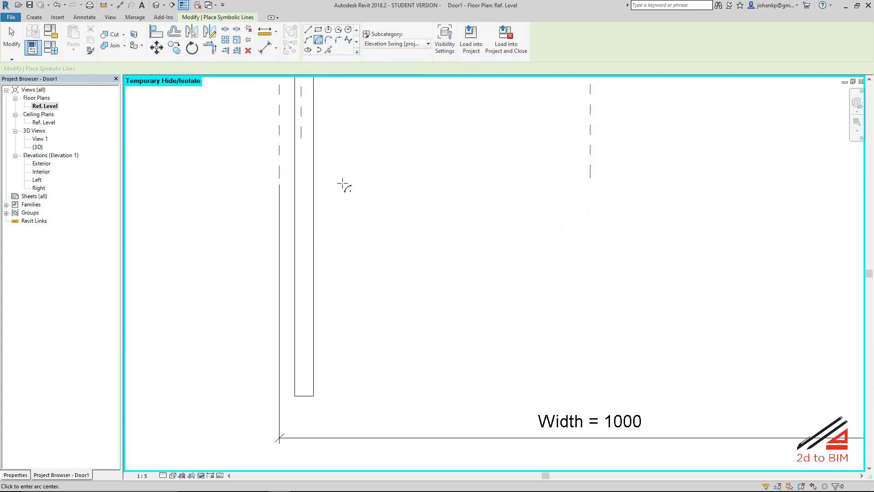
pyautogui.scroll(-3, 337, 365)
pyautogui.moveTo(339, 330); pyautogui.dragTo(323, 392, button='middle')
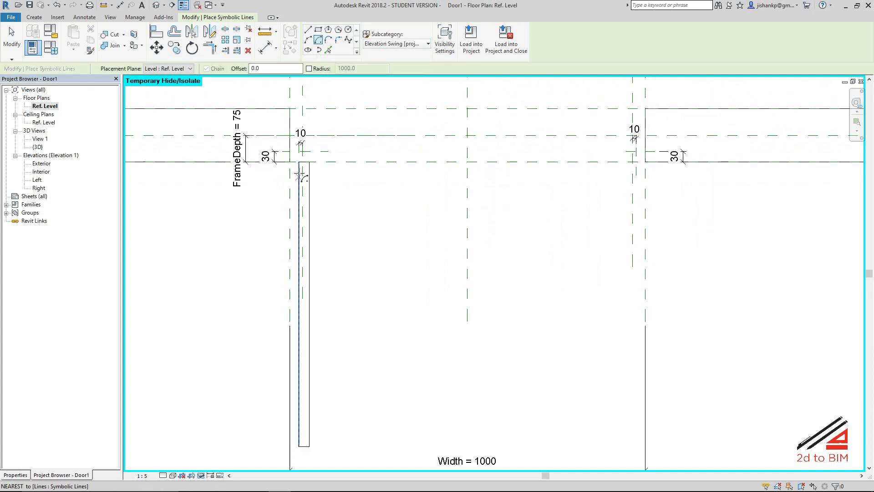
pyautogui.scroll(3, 321, 159)
pyautogui.click(299, 154)
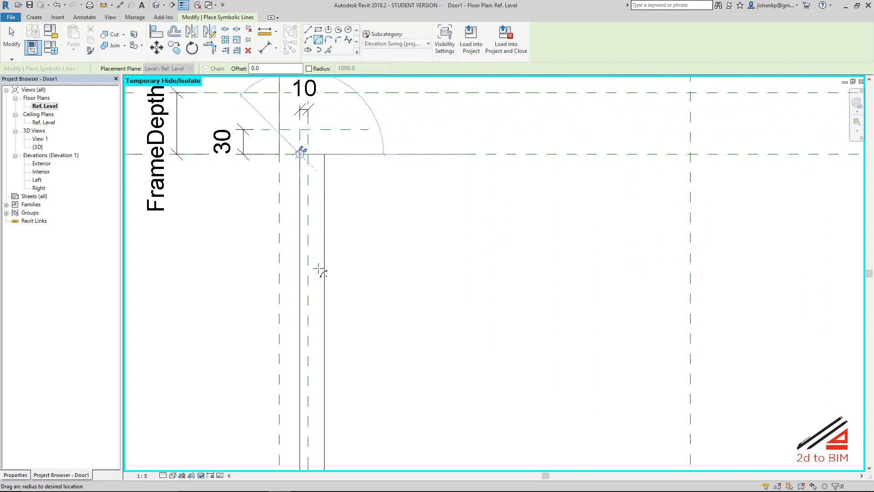
pyautogui.scroll(-3, 323, 269)
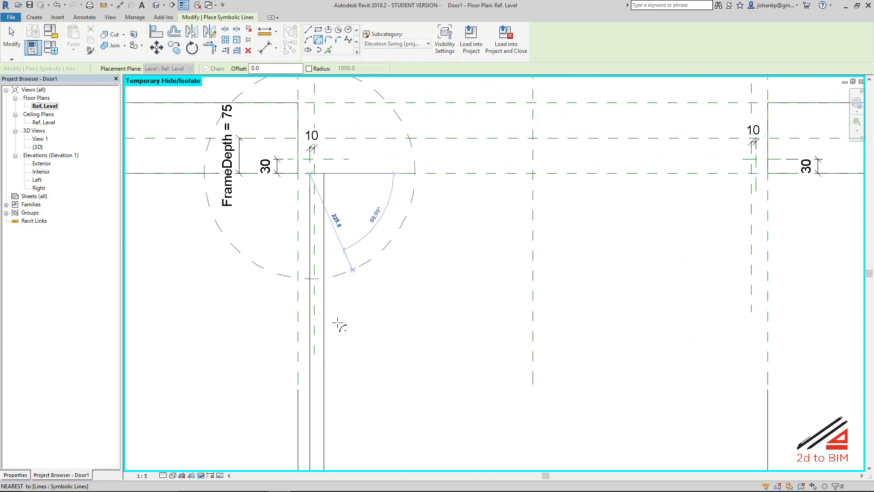
pyautogui.scroll(-2, 337, 321)
pyautogui.moveTo(338, 321); pyautogui.dragTo(316, 118, button='middle')
pyautogui.scroll(2, 301, 202)
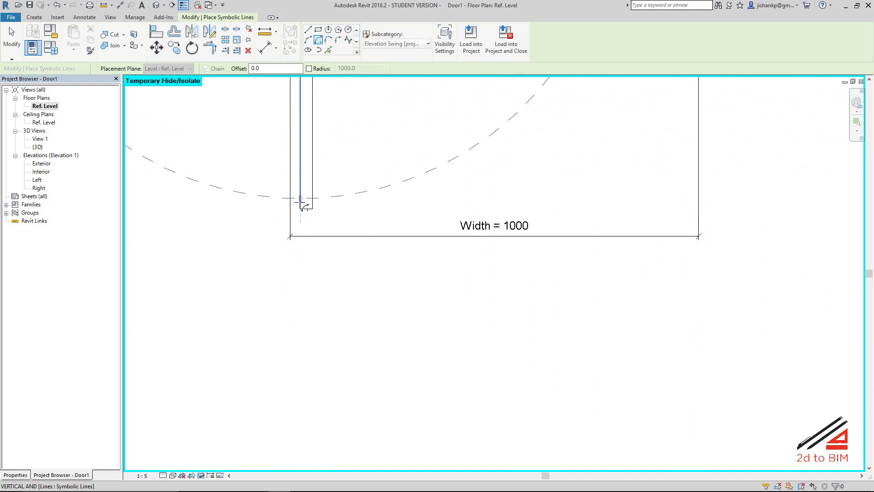
pyautogui.click(300, 209)
pyautogui.scroll(-2, 429, 152)
pyautogui.moveTo(441, 155); pyautogui.dragTo(417, 190, button='middle')
pyautogui.scroll(2, 417, 189)
pyautogui.scroll(1, 454, 181)
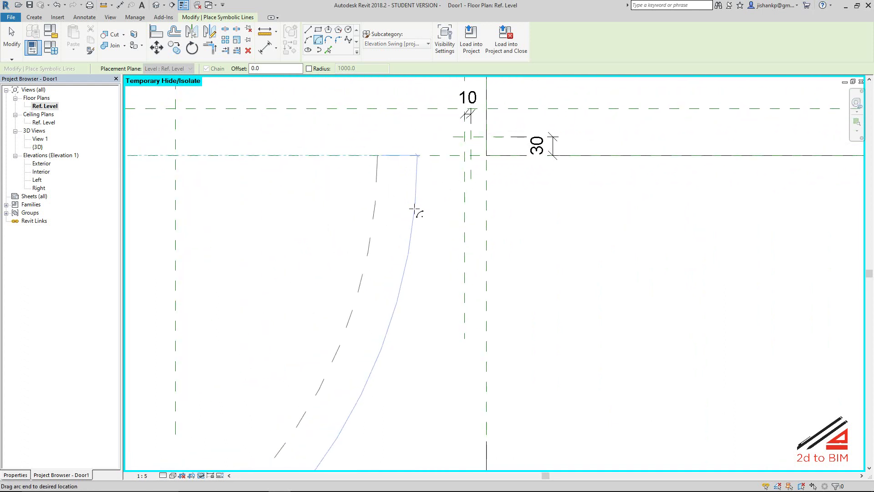
pyautogui.scroll(-2, 376, 244)
pyautogui.scroll(-1, 328, 297)
pyautogui.scroll(-1, 322, 302)
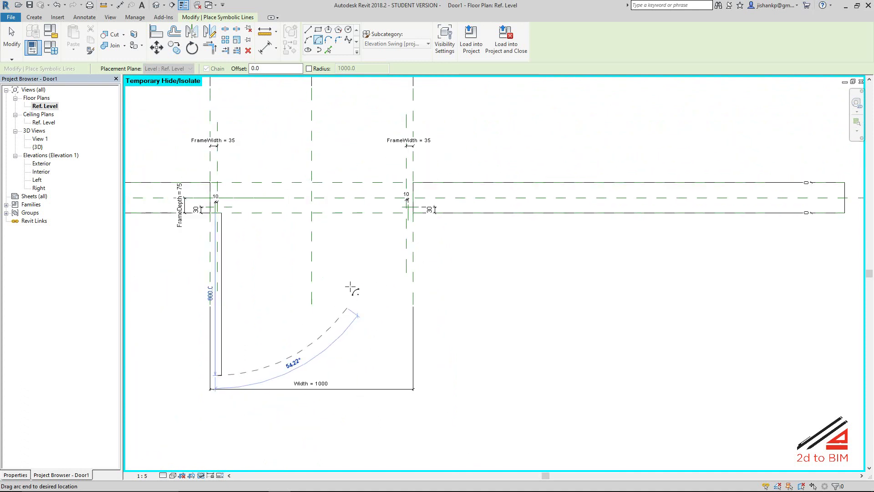
pyautogui.scroll(1, 350, 287)
pyautogui.scroll(2, 362, 277)
pyautogui.scroll(-2, 362, 272)
pyautogui.press('Escape')
pyautogui.scroll(1, 351, 273)
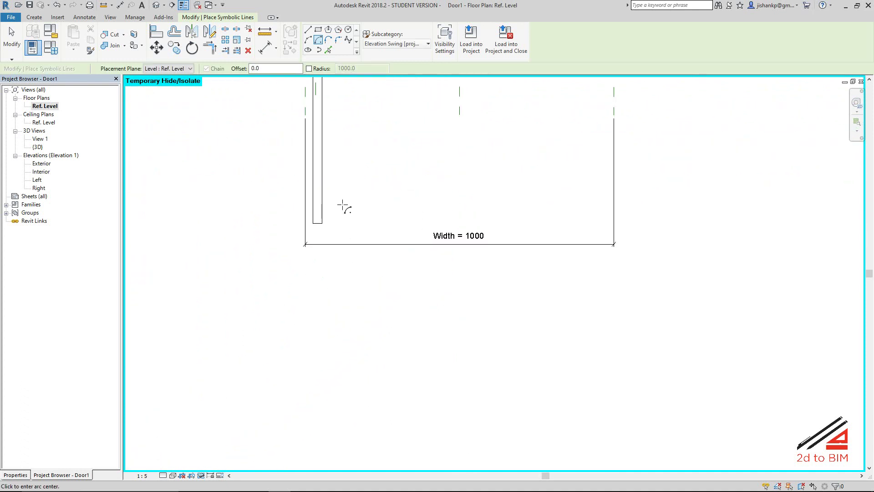
pyautogui.moveTo(342, 205); pyautogui.dragTo(333, 279, button='middle')
pyautogui.press('Escape')
pyautogui.click(312, 267)
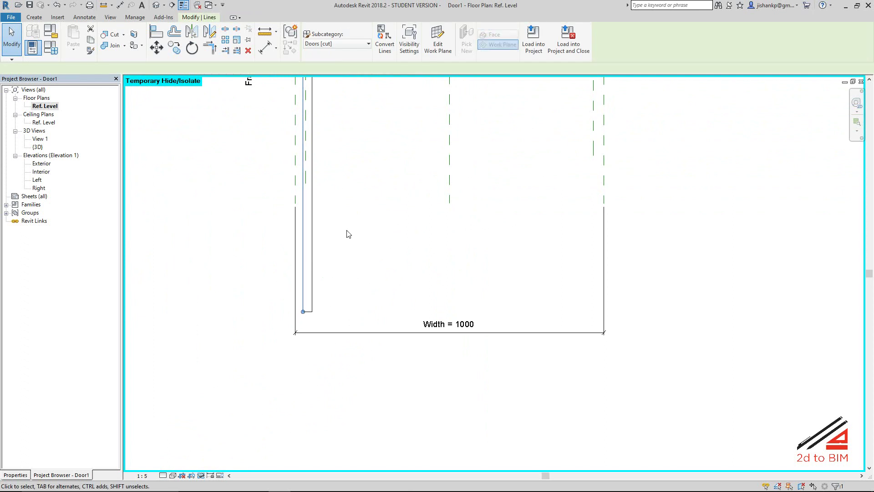
pyautogui.scroll(-2, 350, 255)
pyautogui.scroll(2, 324, 244)
# Add an aligned 800 dimension along the length of the door leaf.
pyautogui.press('Escape')
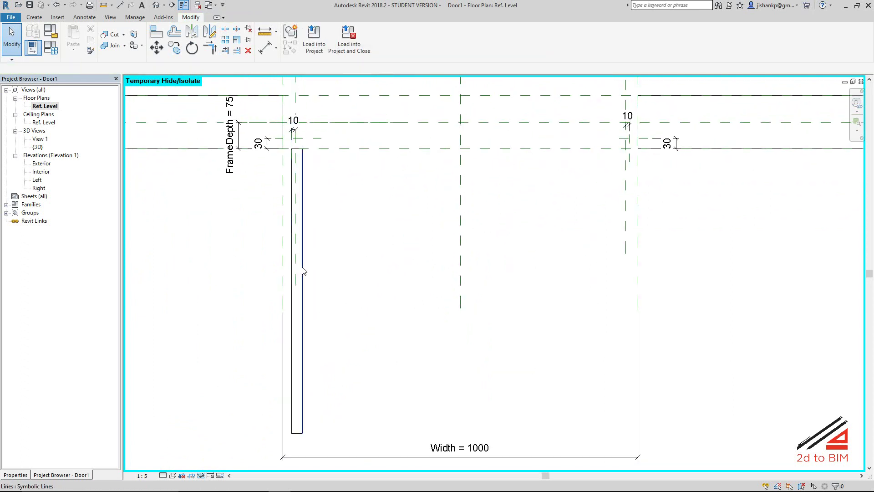
pyautogui.click(328, 280)
pyautogui.press('Escape')
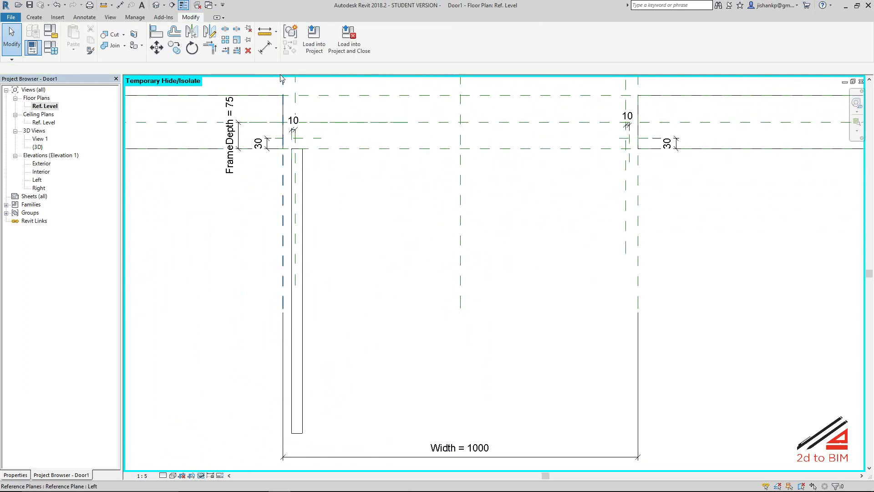
pyautogui.click(264, 47)
pyautogui.scroll(2, 302, 170)
pyautogui.scroll(2, 293, 142)
pyautogui.scroll(1, 287, 134)
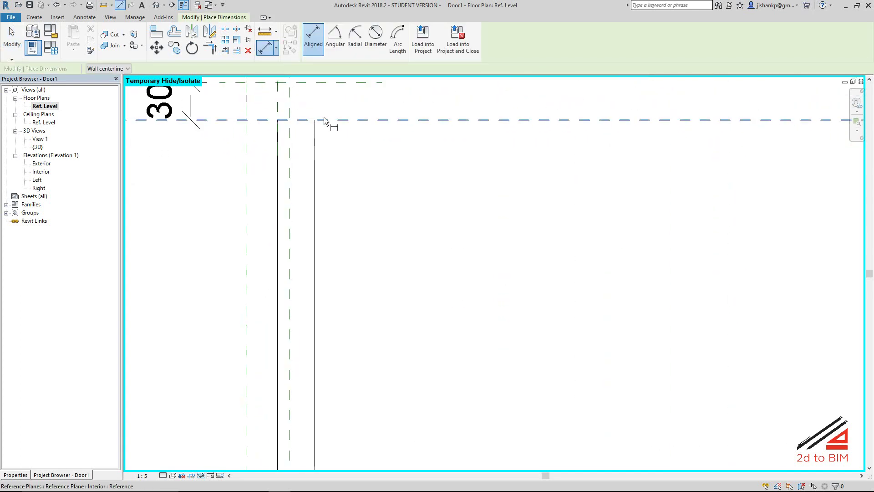
pyautogui.scroll(-1, 322, 118)
pyautogui.scroll(-2, 352, 198)
pyautogui.moveTo(341, 270); pyautogui.dragTo(356, 142, button='middle')
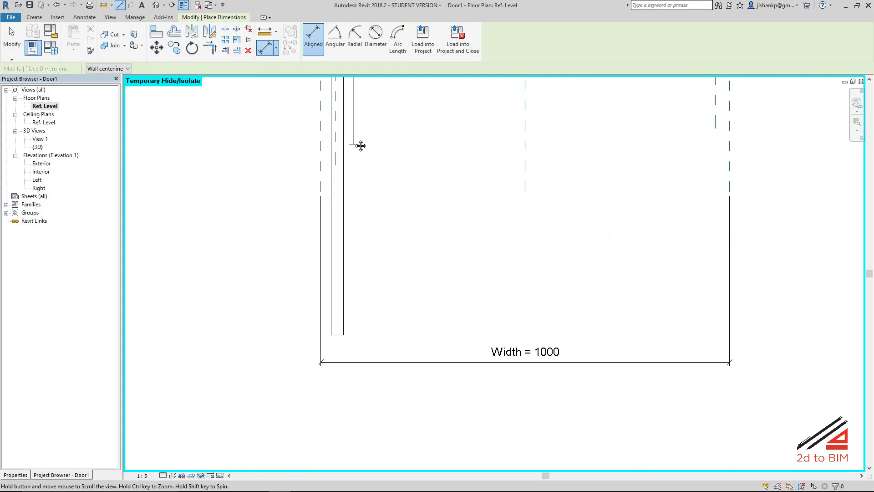
pyautogui.scroll(1, 344, 319)
pyautogui.scroll(-2, 375, 319)
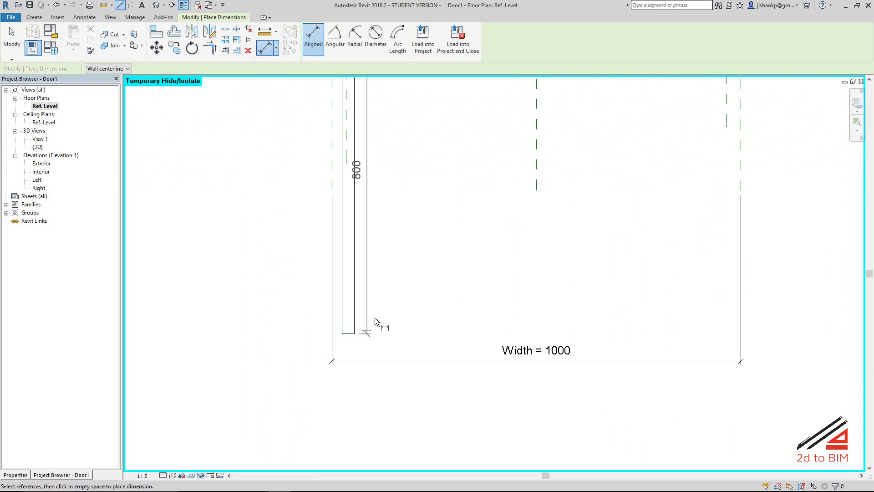
pyautogui.click(303, 309)
pyautogui.press('Escape')
pyautogui.press('Escape')
pyautogui.moveTo(286, 228); pyautogui.dragTo(282, 342, button='middle')
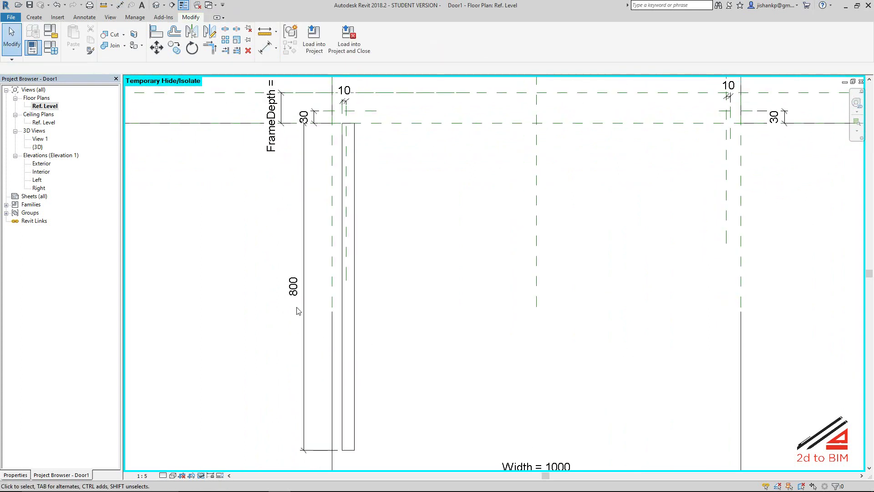
# Label the leaf dimension PanelWidth so it reads 950.
pyautogui.click(351, 37)
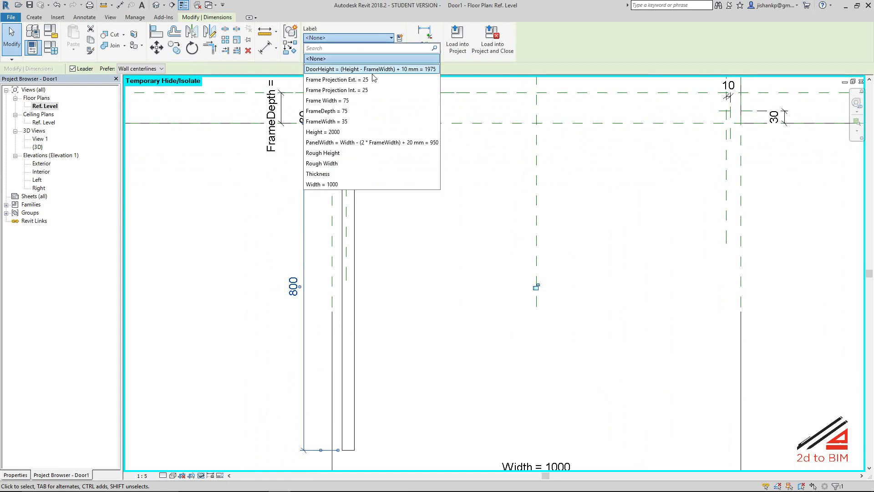
pyautogui.click(335, 182)
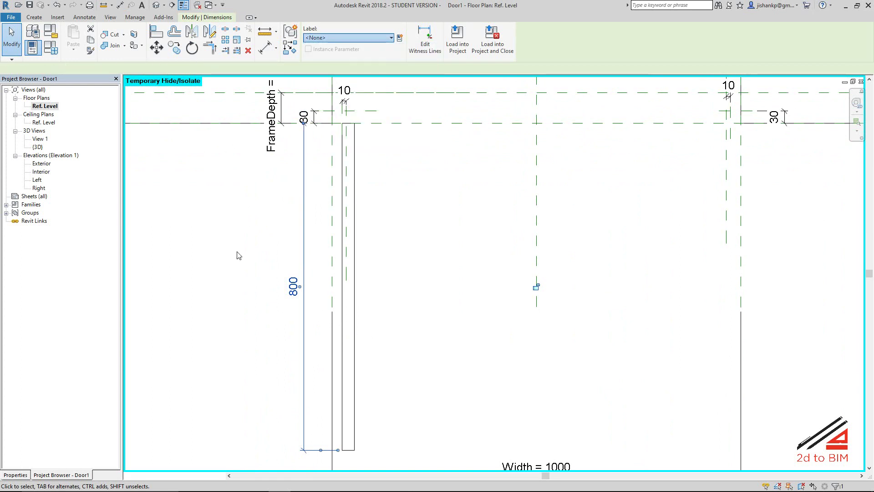
pyautogui.scroll(-2, 250, 250)
pyautogui.click(349, 312)
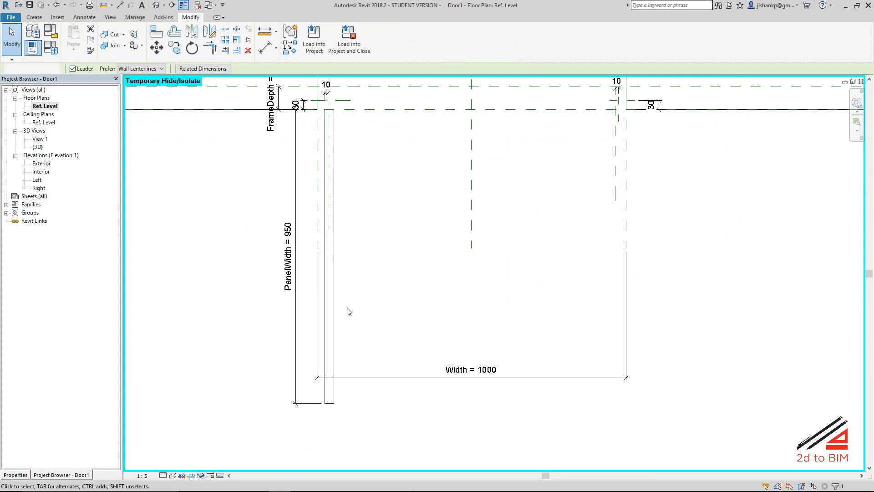
pyautogui.scroll(2, 282, 144)
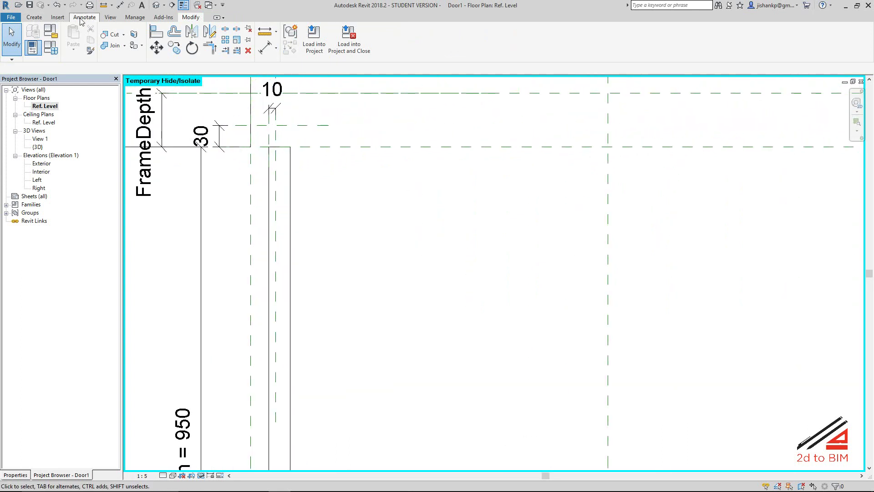
# Start a Center-ends Arc symbolic line centred on the hinge, beginning at the leaf's end.
pyautogui.click(85, 18)
pyautogui.click(142, 39)
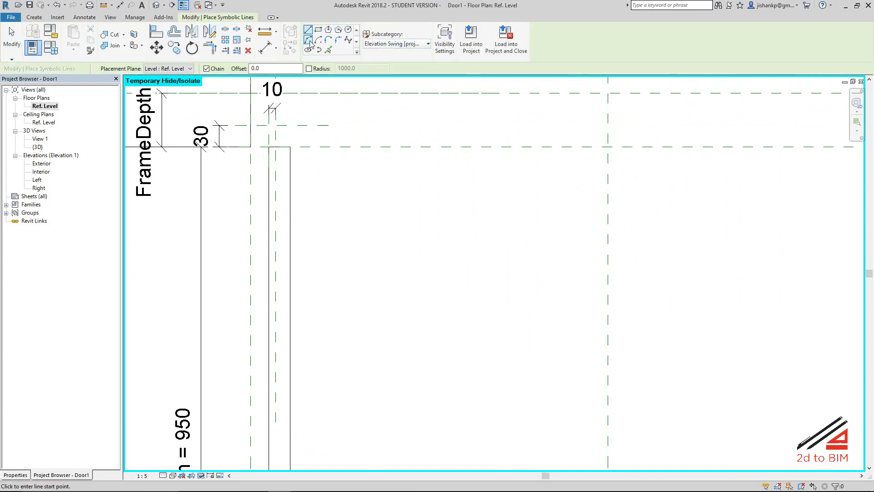
pyautogui.click(318, 40)
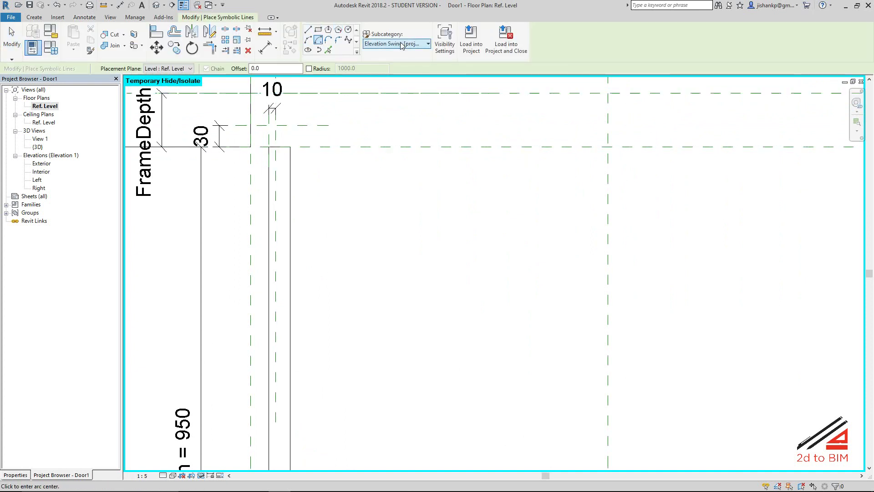
pyautogui.click(269, 148)
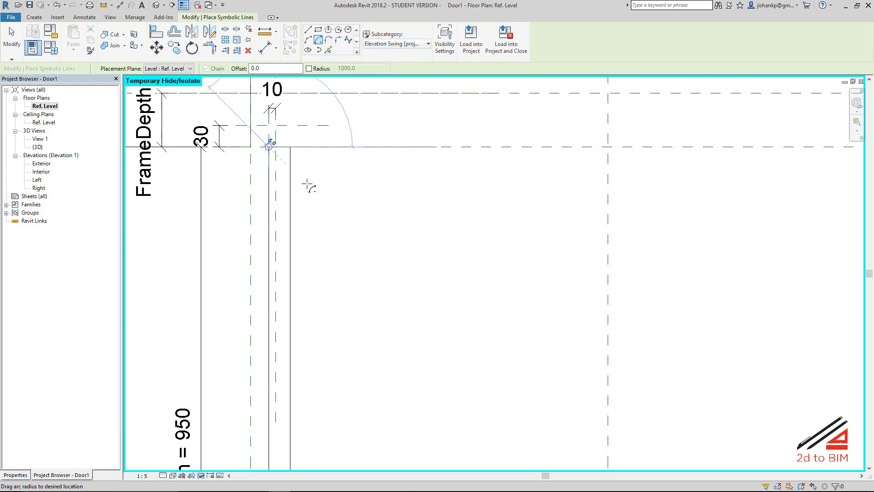
pyautogui.scroll(-1, 307, 193)
pyautogui.scroll(-2, 293, 289)
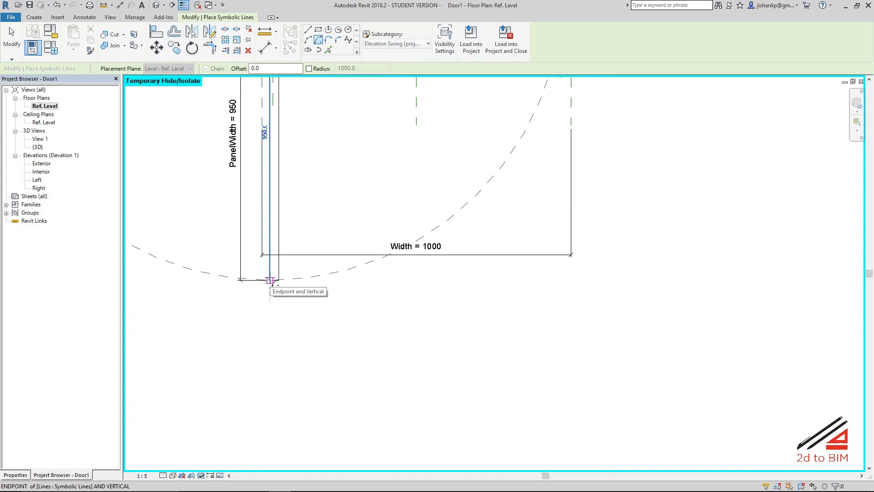
pyautogui.click(269, 280)
# Finish the dashed swing arc at the opposite frame and exit line drawing.
pyautogui.scroll(-1, 338, 313)
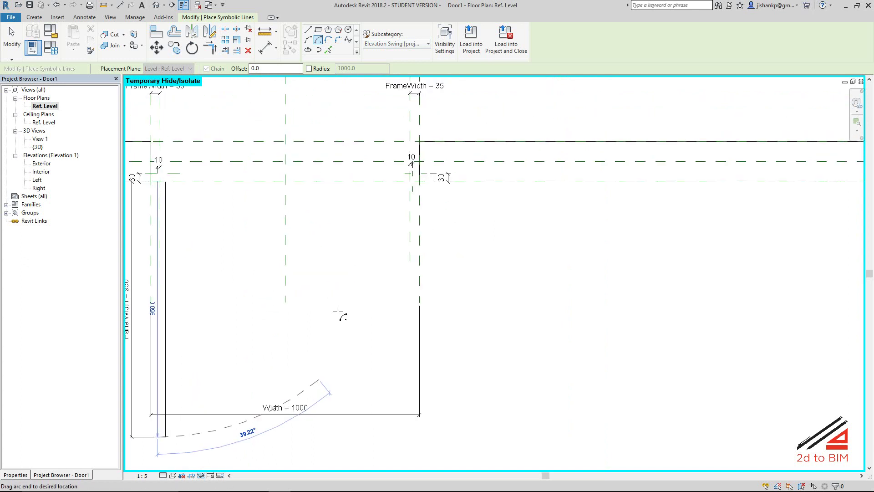
pyautogui.scroll(3, 415, 199)
pyautogui.scroll(2, 412, 182)
pyautogui.scroll(1, 412, 173)
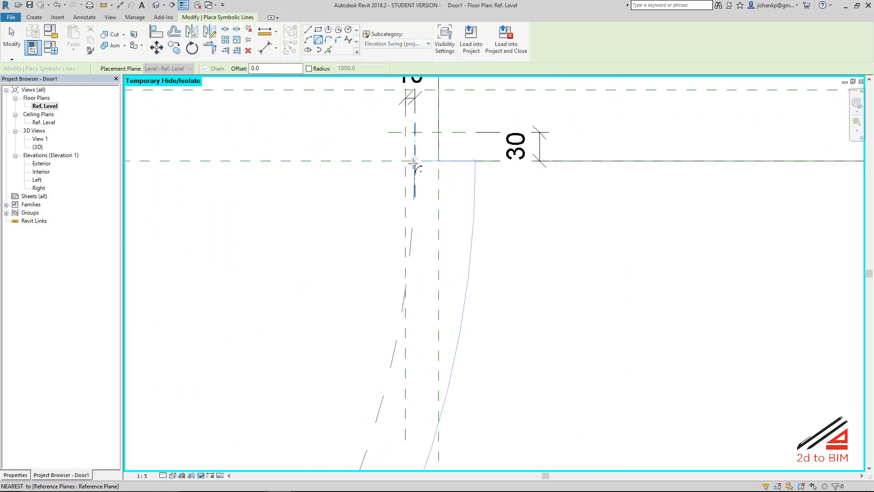
pyautogui.press('Escape')
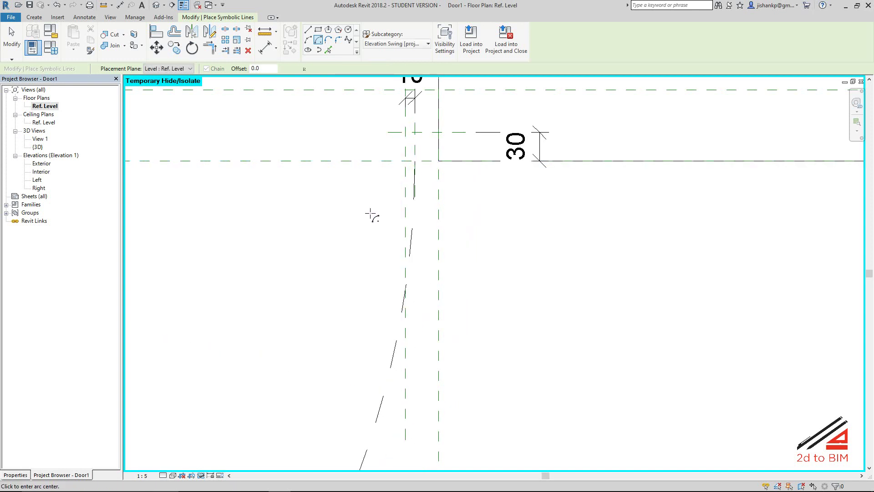
pyautogui.press('Escape')
pyautogui.scroll(-1, 386, 204)
pyautogui.scroll(-1, 386, 204)
pyautogui.scroll(-1, 370, 214)
pyautogui.scroll(-1, 366, 202)
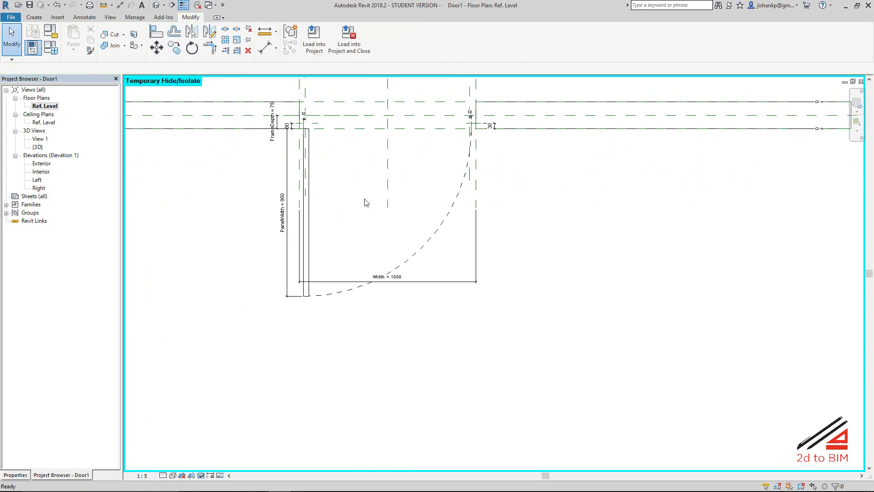
pyautogui.click(56, 50)
pyautogui.write('800')
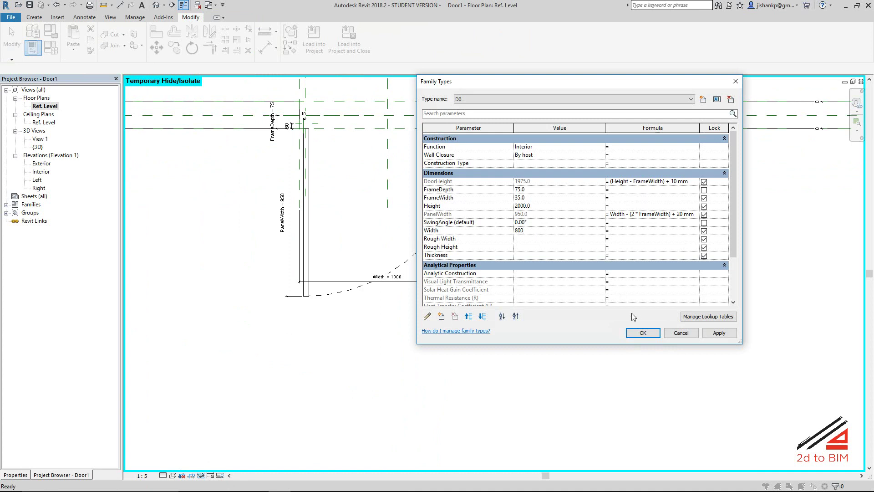
# Apply the 800 door width so the leaf flexes to 750.
pyautogui.click(642, 333)
pyautogui.scroll(4, 364, 137)
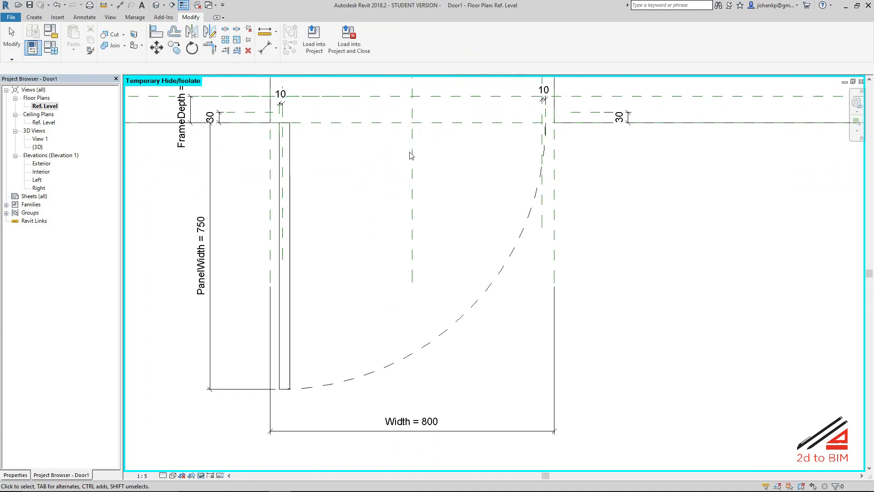
pyautogui.scroll(-2, 376, 243)
# Reset Temporary Hide/Isolate (HR) to show the hidden panel, handles and dimensions again.
pyautogui.press('h')
pyautogui.press('r')
pyautogui.scroll(-1, 353, 217)
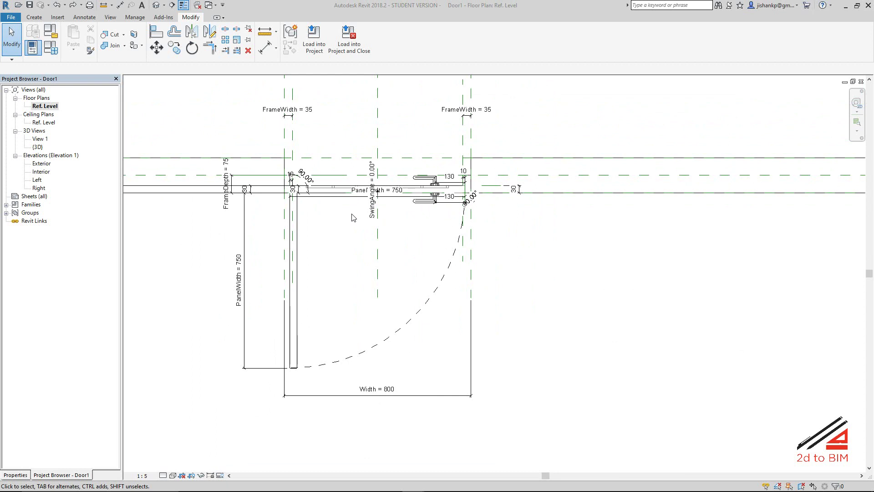
pyautogui.scroll(-1, 339, 277)
pyautogui.scroll(1, 337, 298)
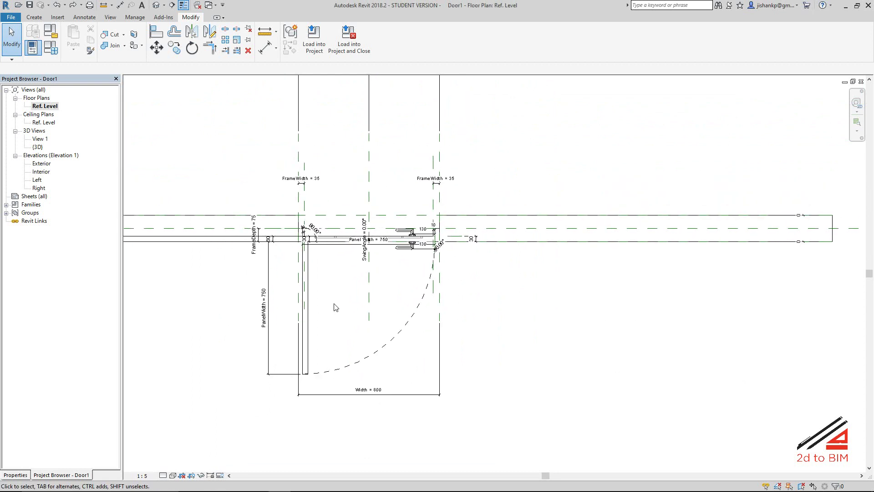
pyautogui.scroll(1, 364, 282)
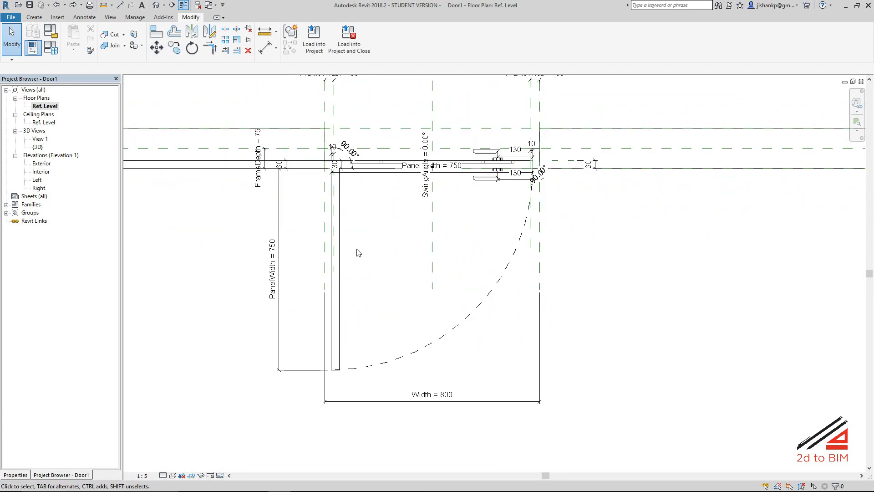
pyautogui.scroll(-1, 388, 252)
pyautogui.moveTo(381, 238); pyautogui.dragTo(371, 283, button='middle')
pyautogui.scroll(2, 370, 264)
pyautogui.scroll(3, 367, 217)
pyautogui.scroll(1, 367, 217)
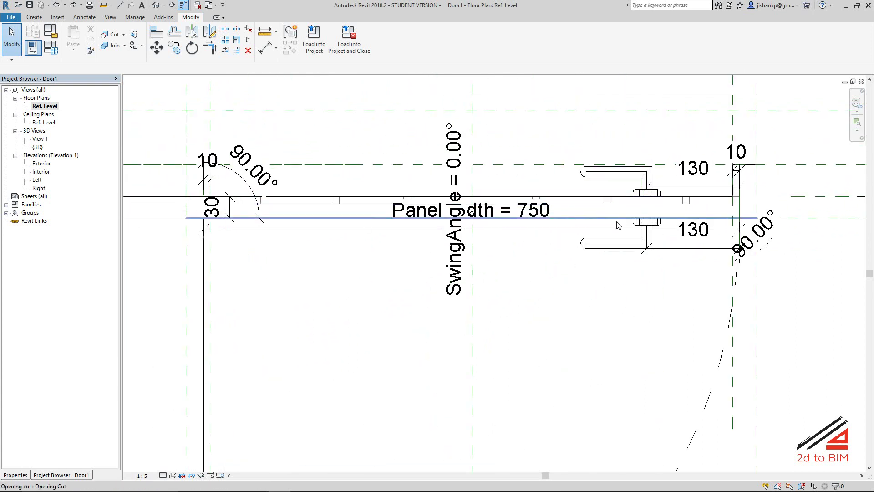
pyautogui.click(156, 5)
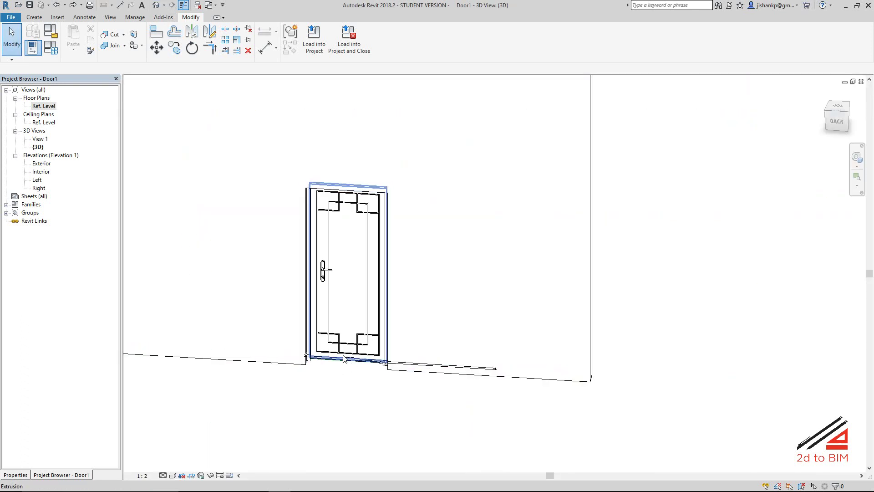
# Set the door leaf's visibility so it stays hidden in plan/RCP views.
pyautogui.click(344, 358)
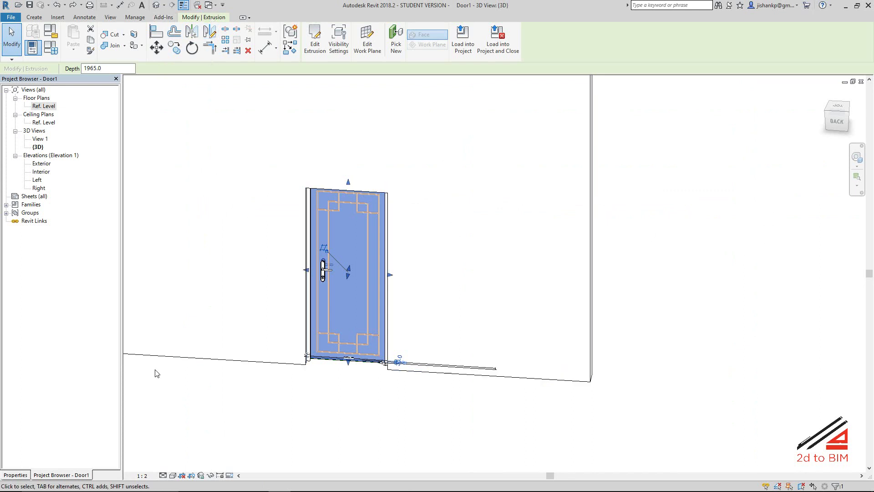
pyautogui.click(14, 474)
pyautogui.click(97, 182)
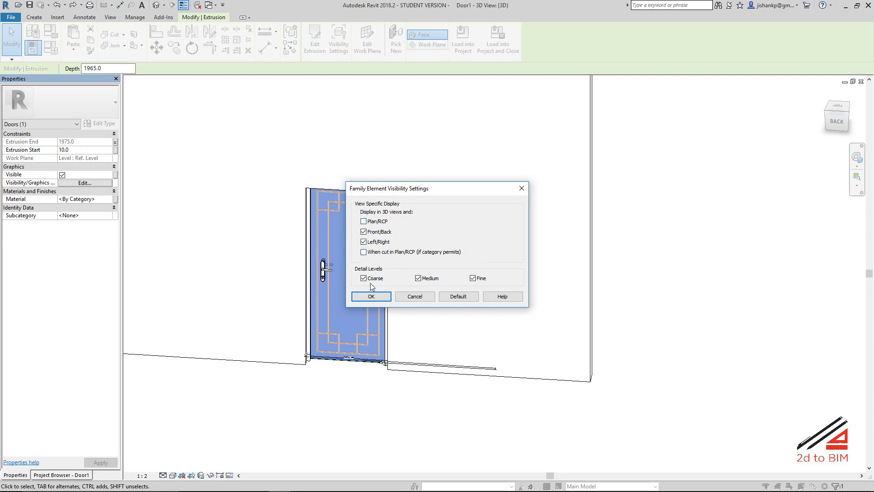
pyautogui.click(375, 301)
pyautogui.press('Escape')
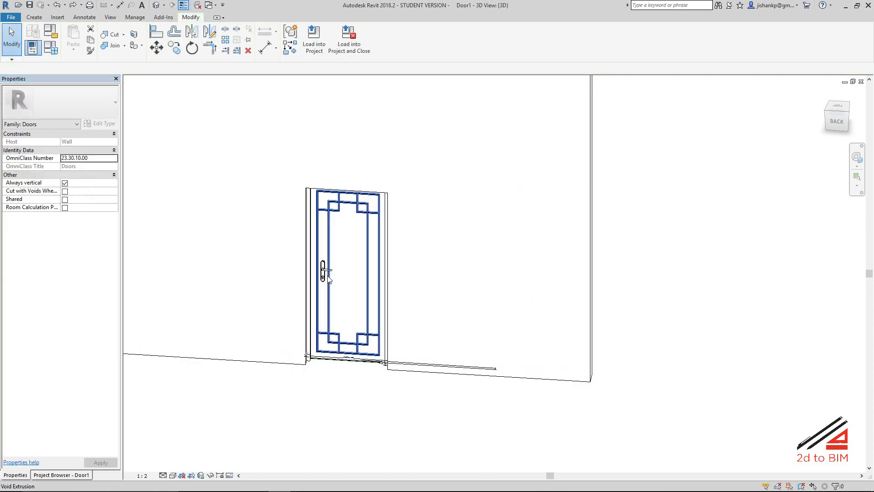
# Check the handle's visibility settings, leaving Plan/RCP unchecked so it stays out of plans.
pyautogui.click(327, 272)
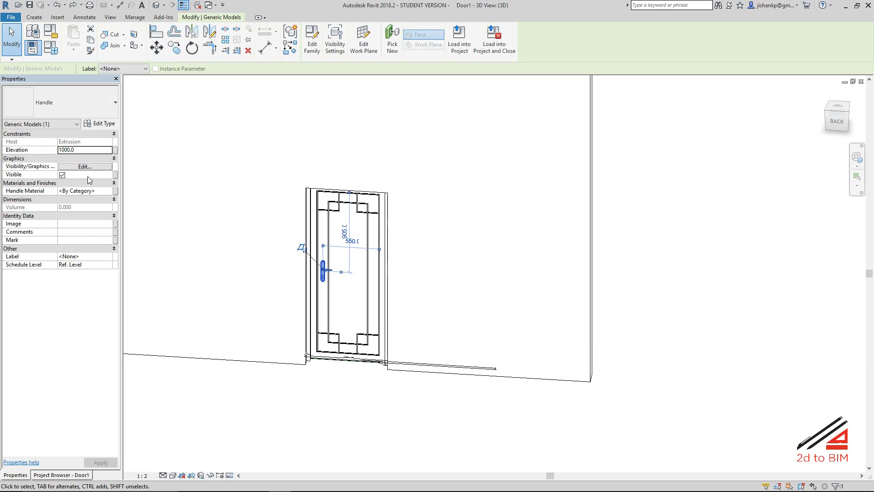
pyautogui.click(86, 167)
pyautogui.press('Escape')
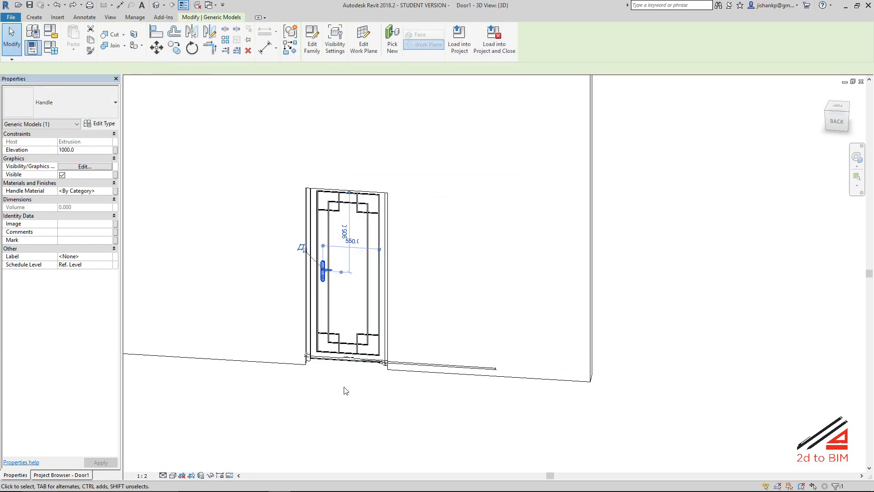
pyautogui.click(343, 390)
pyautogui.scroll(-3, 320, 381)
pyautogui.moveTo(277, 388)
pyautogui.keyDown('shift'); pyautogui.mouseDown(button='middle')
pyautogui.moveTo(604, 398)
pyautogui.moveTo(353, 320)
pyautogui.mouseUp(button='middle'); pyautogui.keyUp('shift')
pyautogui.scroll(3, 352, 320)
pyautogui.scroll(2, 353, 320)
pyautogui.click(323, 312)
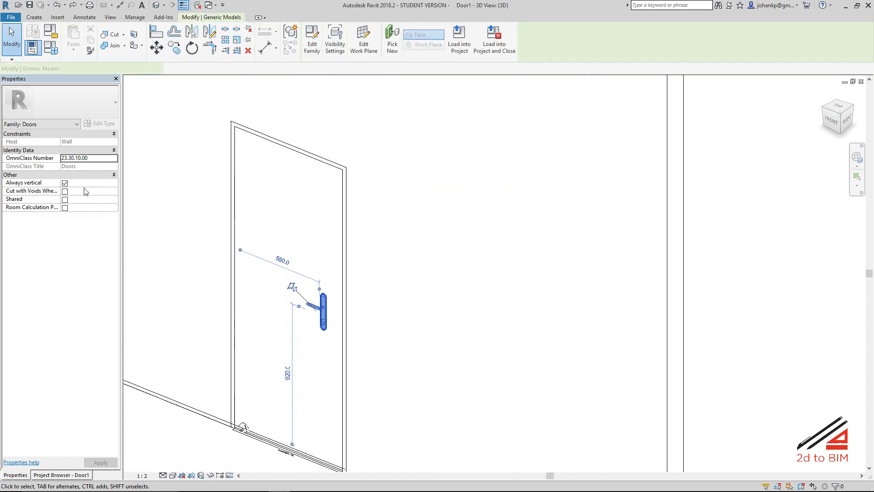
pyautogui.click(94, 168)
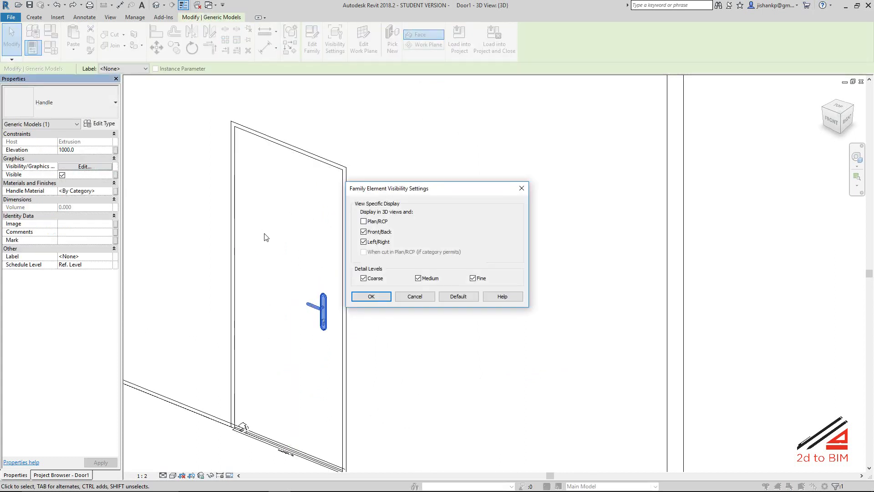
pyautogui.press('Return')
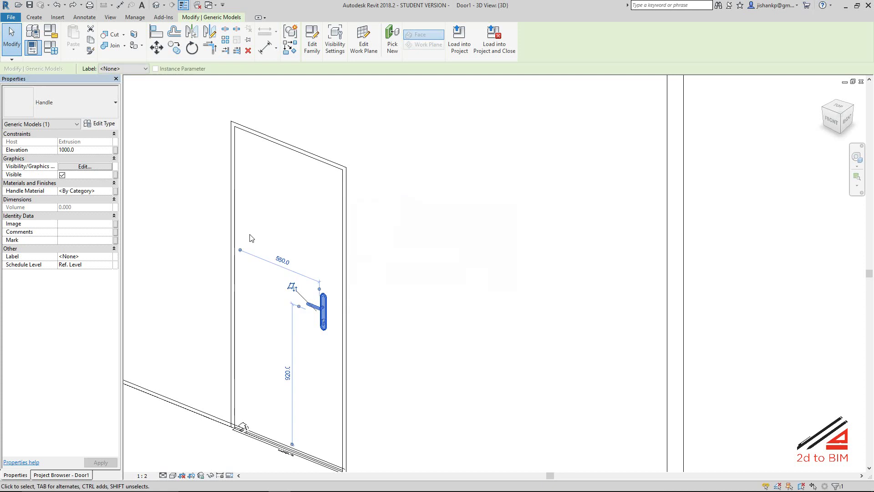
pyautogui.press('Escape')
# Orbit the 3D view to inspect the wall and door from behind.
pyautogui.scroll(-3, 264, 218)
pyautogui.scroll(-2, 326, 197)
pyautogui.keyDown('shift'); pyautogui.moveTo(307, 286); pyautogui.dragTo(82, 273, button='middle'); pyautogui.keyUp('shift')
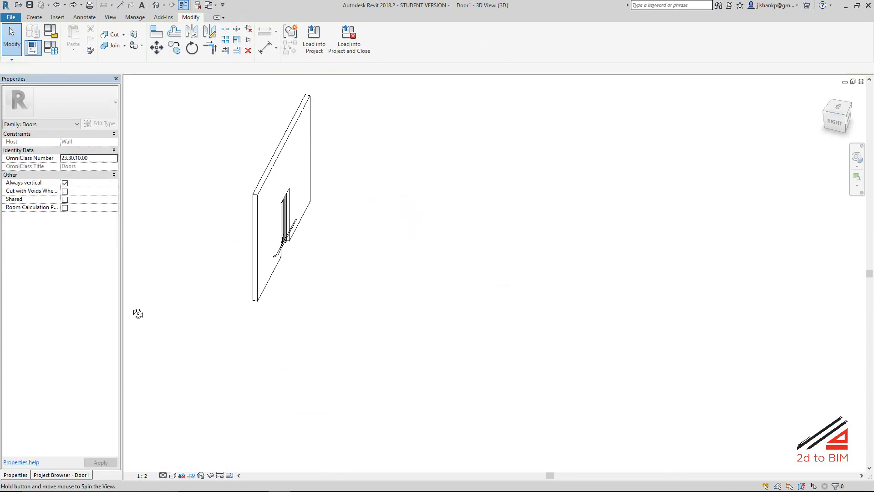
pyautogui.moveTo(299, 289)
pyautogui.keyDown('shift'); pyautogui.mouseDown(button='middle')
pyautogui.moveTo(266, 296)
pyautogui.moveTo(338, 294)
pyautogui.mouseUp(button='middle'); pyautogui.keyUp('shift')
pyautogui.scroll(2, 266, 295)
pyautogui.scroll(3, 267, 295)
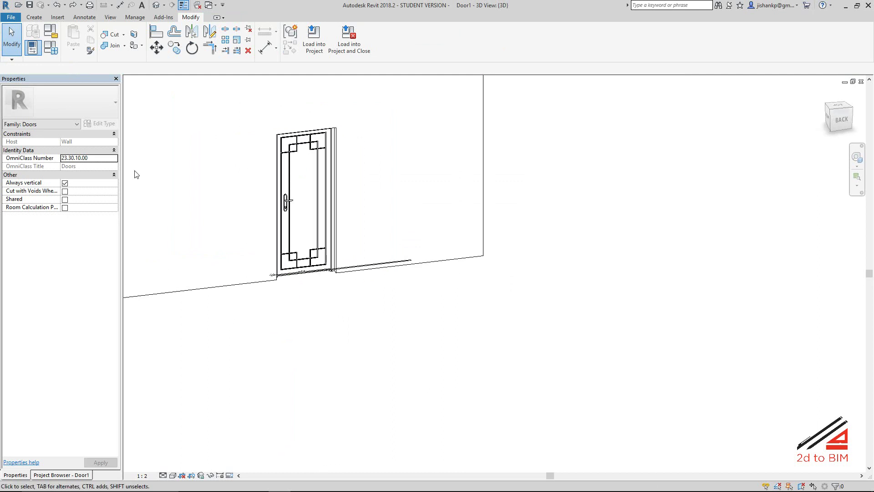
# Review the door's Family Types without changes, then show the recent documents list.
pyautogui.click(49, 49)
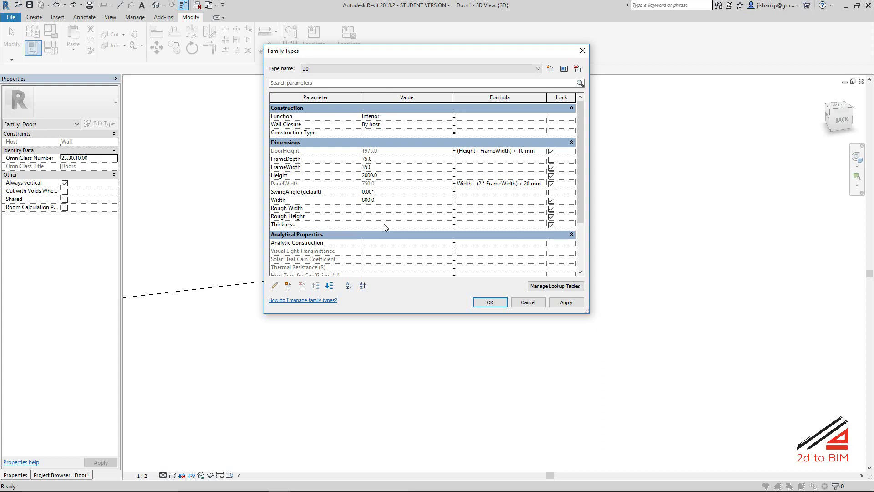
pyautogui.press('Escape')
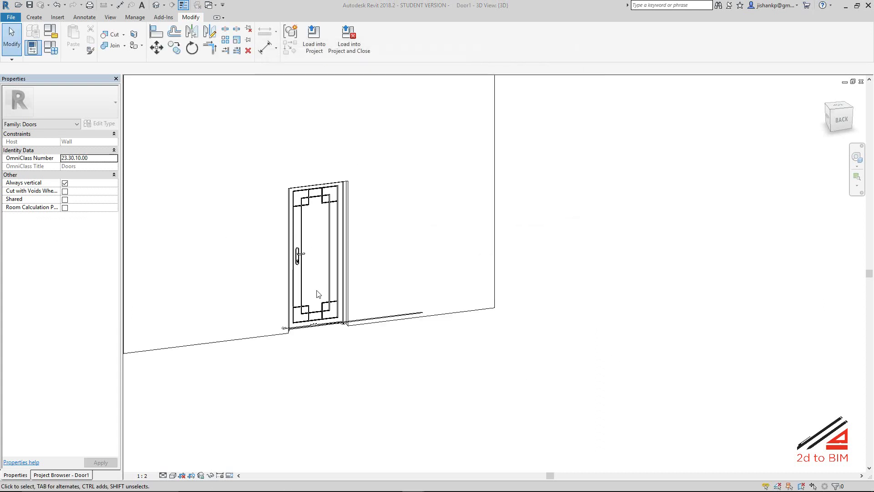
pyautogui.click(11, 17)
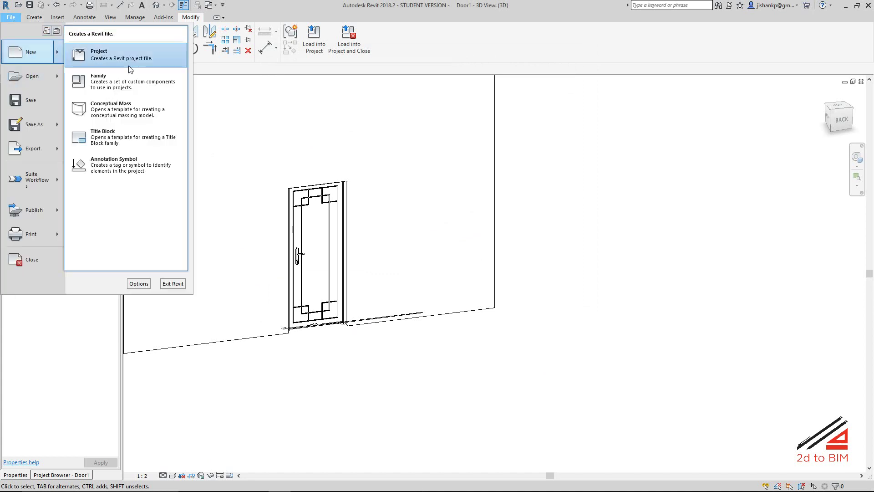
# Create a new project and draw a 14900 mm long wall with WA.
pyautogui.moveTo(30, 52)
pyautogui.click(96, 56)
pyautogui.click(414, 281)
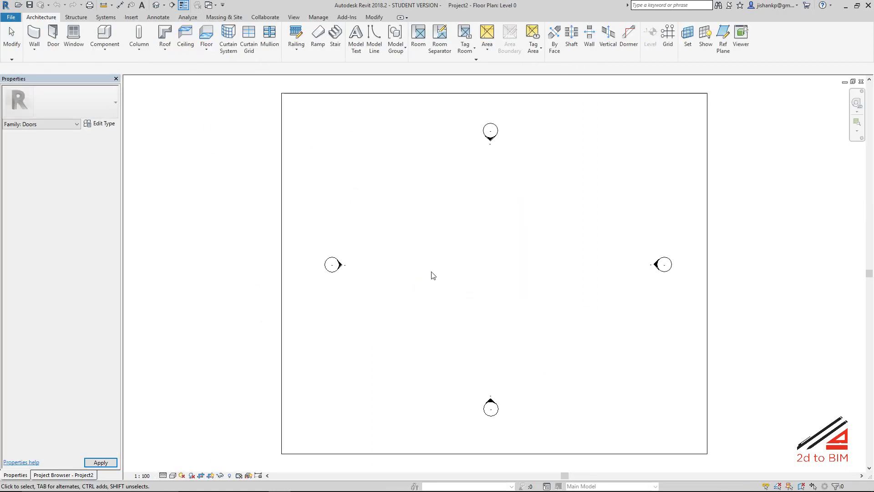
pyautogui.press('w')
pyautogui.press('a')
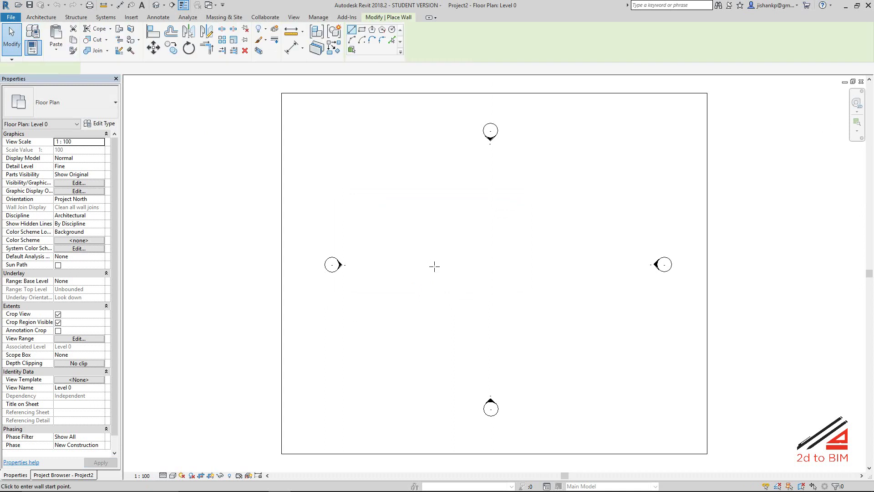
pyautogui.click(424, 271)
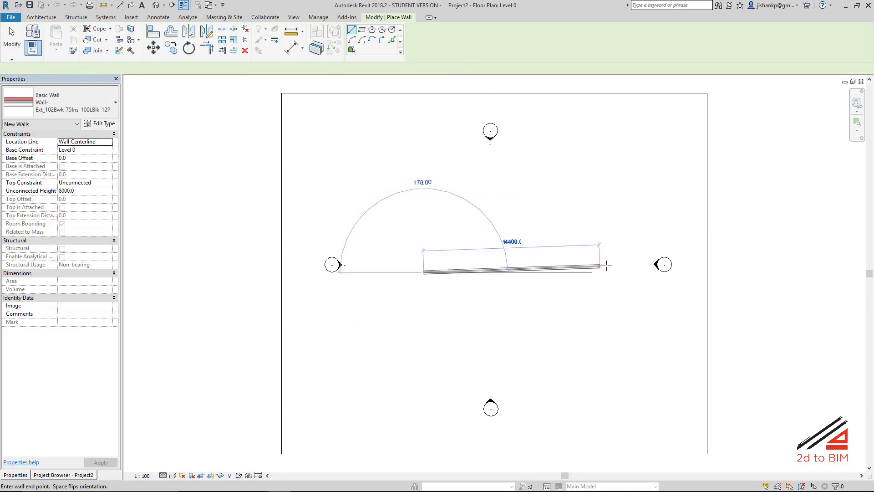
pyautogui.click(606, 269)
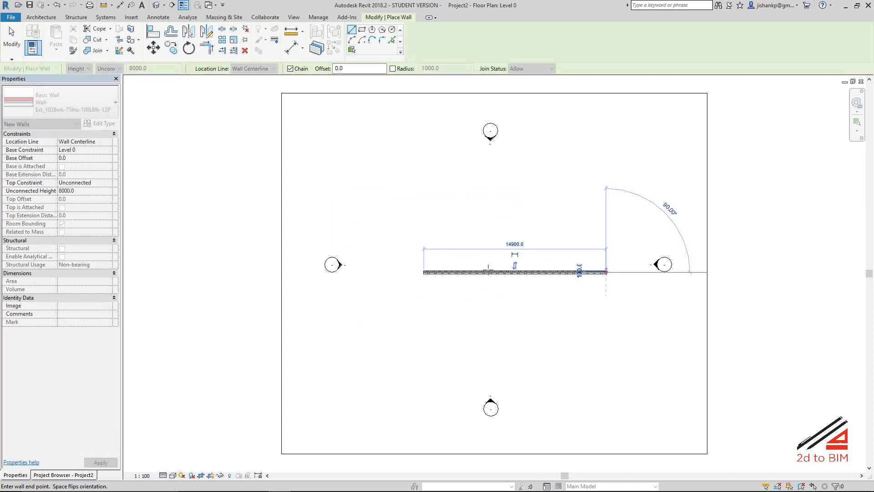
pyautogui.press('Escape')
pyautogui.press('Escape')
# Change the wall's type to Wall-Int_12P-100Blk-12P.
pyautogui.click(476, 272)
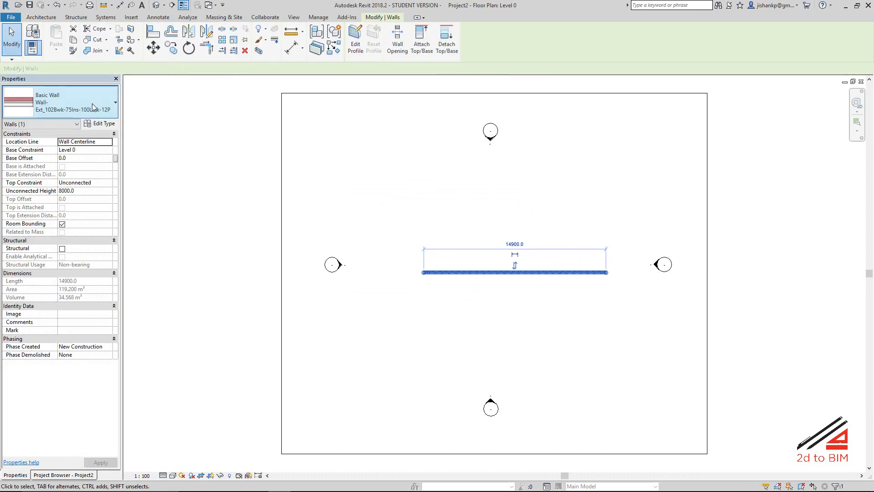
pyautogui.click(92, 104)
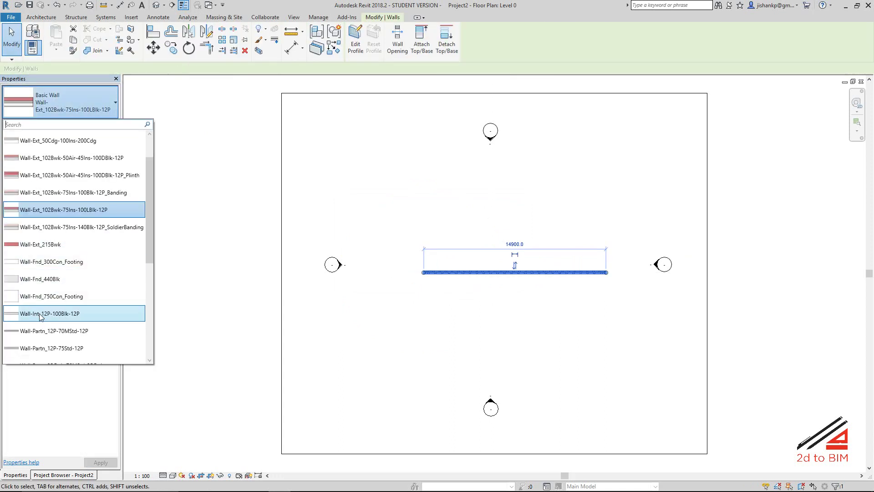
pyautogui.click(40, 318)
pyautogui.press('Escape')
pyautogui.scroll(3, 513, 279)
pyautogui.scroll(3, 514, 281)
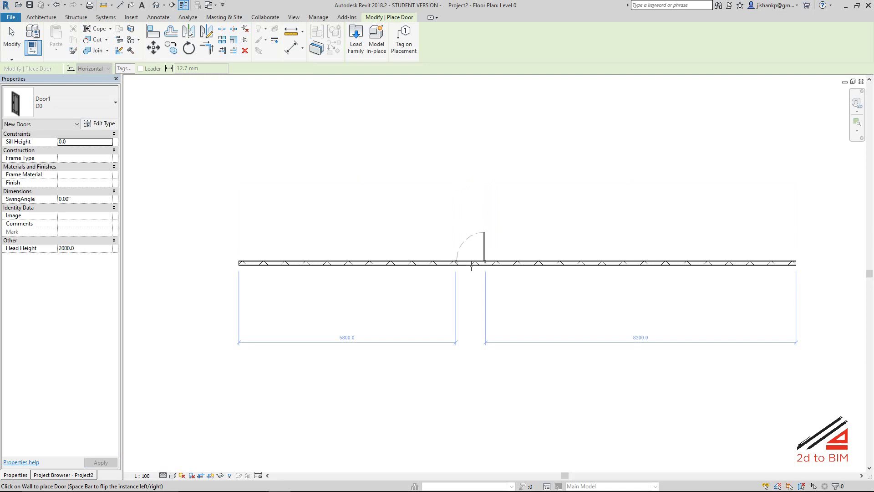
# Place Door1 into the wall and view it from the front in 3D.
pyautogui.click(465, 278)
pyautogui.scroll(3, 481, 267)
pyautogui.scroll(2, 481, 267)
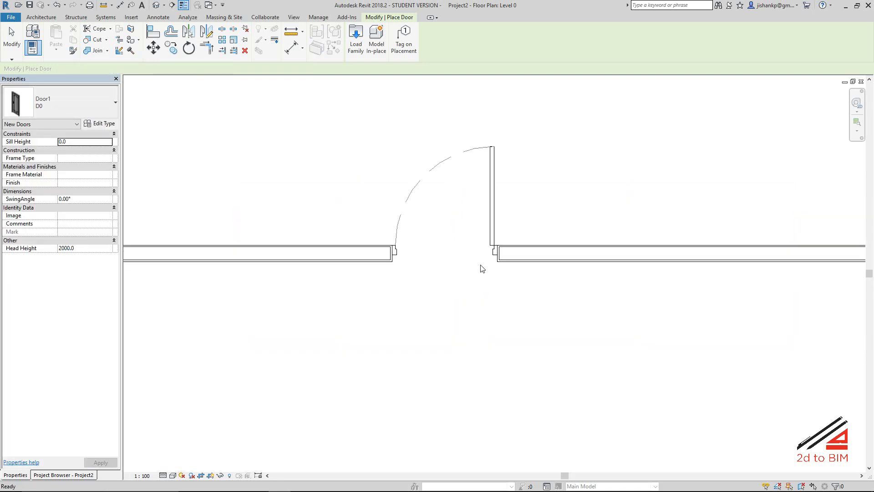
pyautogui.press('Escape')
pyautogui.press('Escape')
pyautogui.click(155, 5)
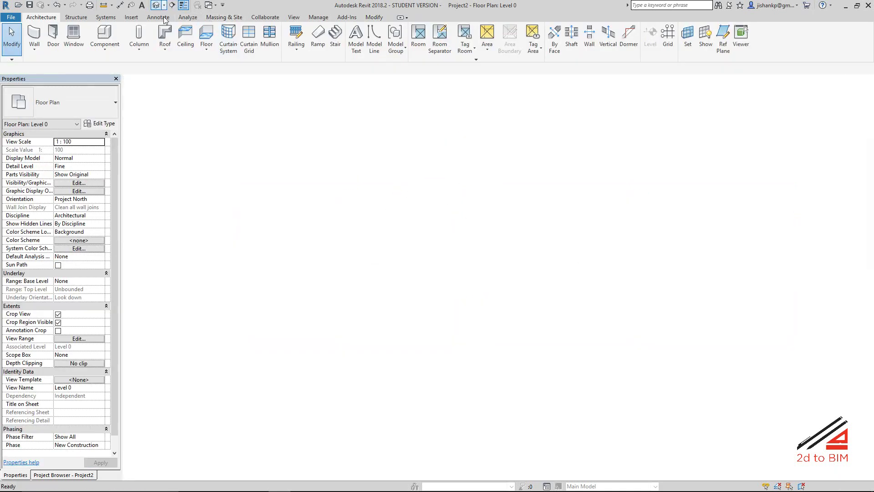
pyautogui.scroll(2, 455, 362)
pyautogui.moveTo(470, 359)
pyautogui.keyDown('shift'); pyautogui.mouseDown(button='middle')
pyautogui.moveTo(507, 273)
pyautogui.moveTo(496, 258)
pyautogui.mouseUp(button='middle'); pyautogui.keyUp('shift')
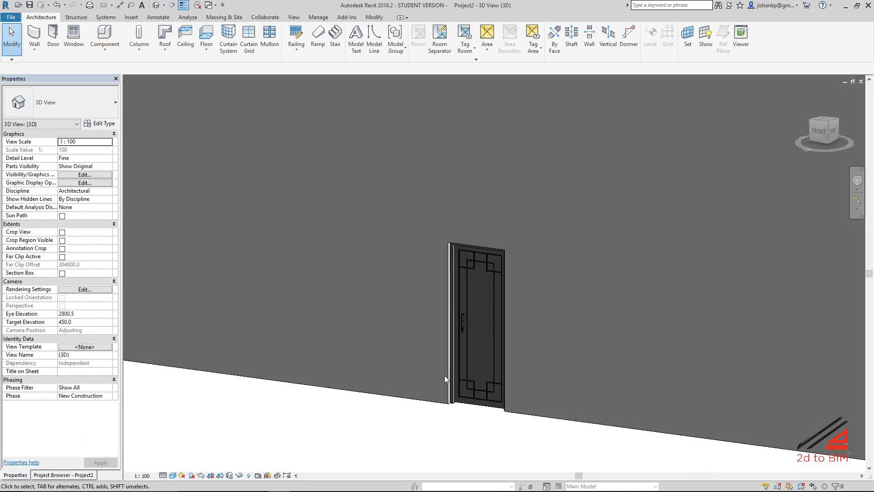
# Set the door's SwingAngle to 45° so the leaf swings open.
pyautogui.click(474, 394)
pyautogui.click(84, 208)
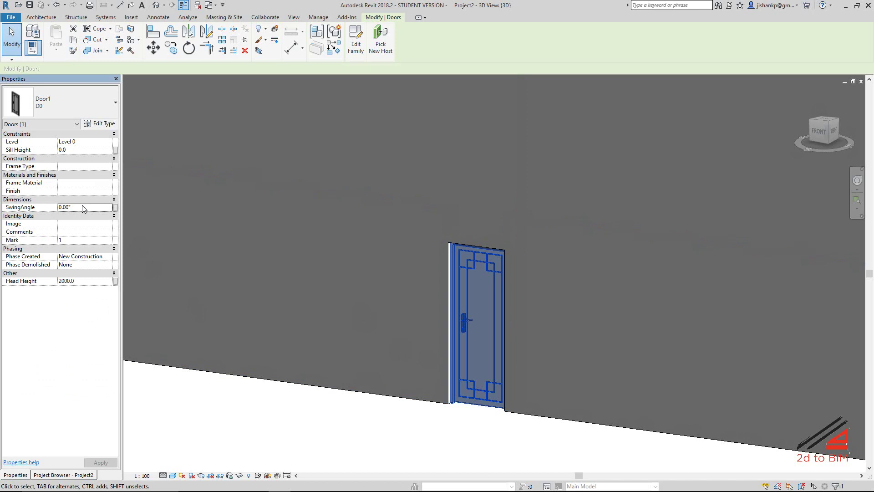
pyautogui.write('5')
pyautogui.press('Return')
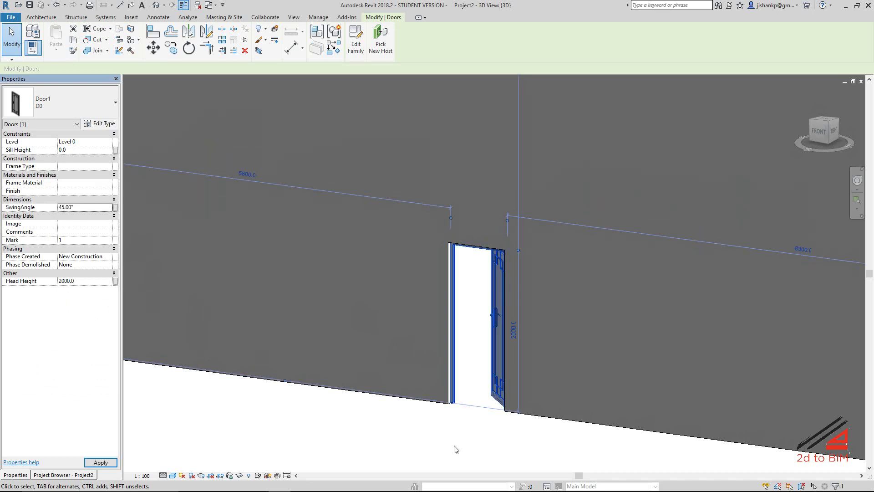
pyautogui.keyDown('shift'); pyautogui.moveTo(458, 430); pyautogui.dragTo(342, 415, button='middle'); pyautogui.keyUp('shift')
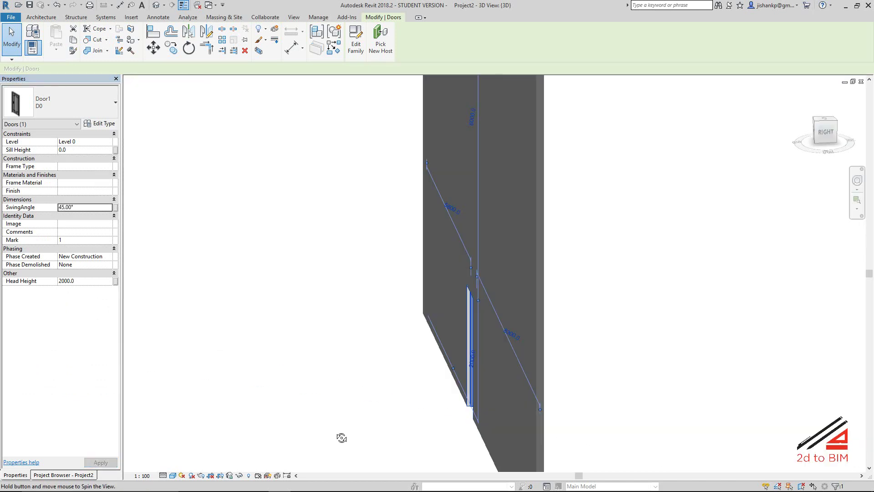
pyautogui.click(595, 407)
pyautogui.moveTo(595, 406)
pyautogui.keyDown('shift'); pyautogui.mouseDown(button='middle')
pyautogui.moveTo(560, 426)
pyautogui.moveTo(349, 422)
pyautogui.moveTo(846, 359)
pyautogui.mouseUp(button='middle'); pyautogui.keyUp('shift')
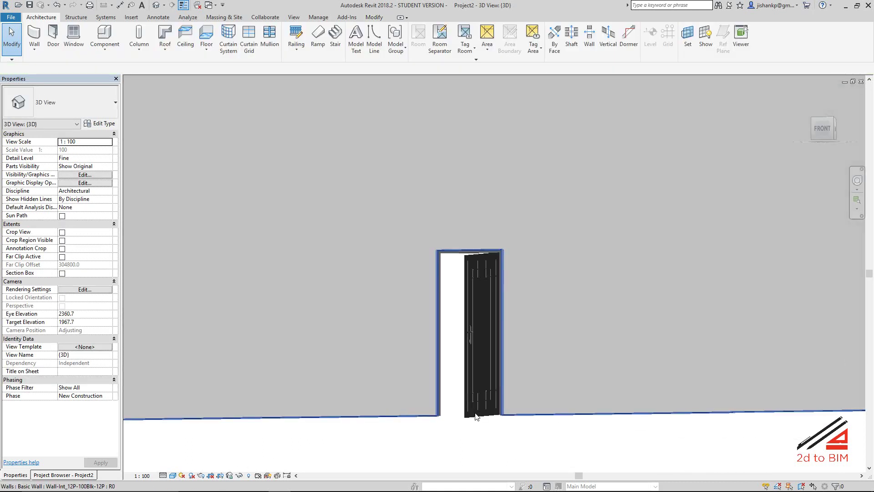
# Set SwingAngle back to 0° to close the door and reselect it in the wall.
pyautogui.click(467, 349)
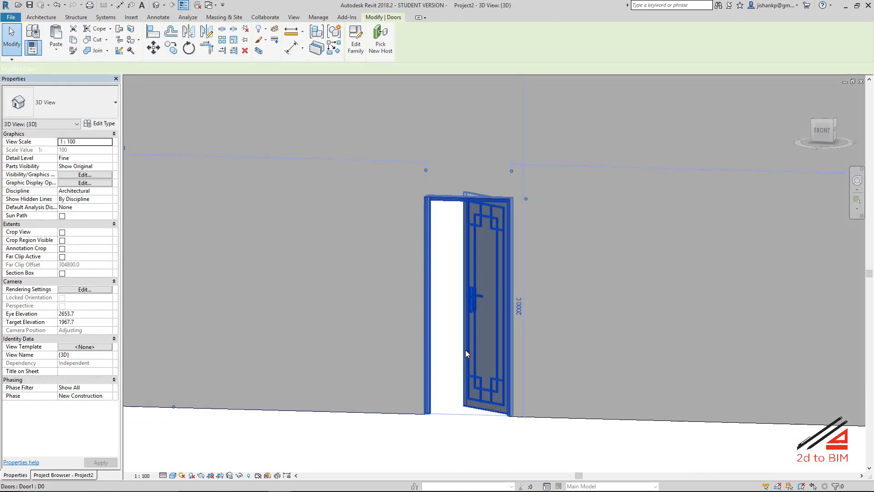
pyautogui.click(81, 207)
pyautogui.doubleClick(80, 209)
pyautogui.write('0')
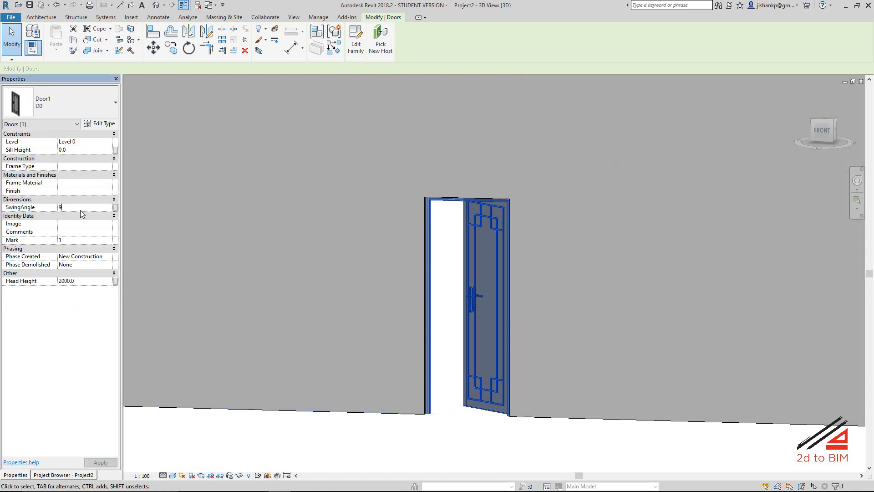
pyautogui.press('Return')
pyautogui.scroll(-2, 370, 357)
pyautogui.moveTo(369, 357)
pyautogui.keyDown('shift'); pyautogui.mouseDown(button='middle')
pyautogui.moveTo(613, 405)
pyautogui.moveTo(682, 402)
pyautogui.moveTo(466, 384)
pyautogui.moveTo(383, 361)
pyautogui.moveTo(394, 375)
pyautogui.moveTo(397, 353)
pyautogui.moveTo(460, 347)
pyautogui.moveTo(408, 345)
pyautogui.mouseUp(button='middle'); pyautogui.keyUp('shift')
pyautogui.press('Escape')
pyautogui.click(415, 327)
pyautogui.press('Escape')
pyautogui.click(422, 298)
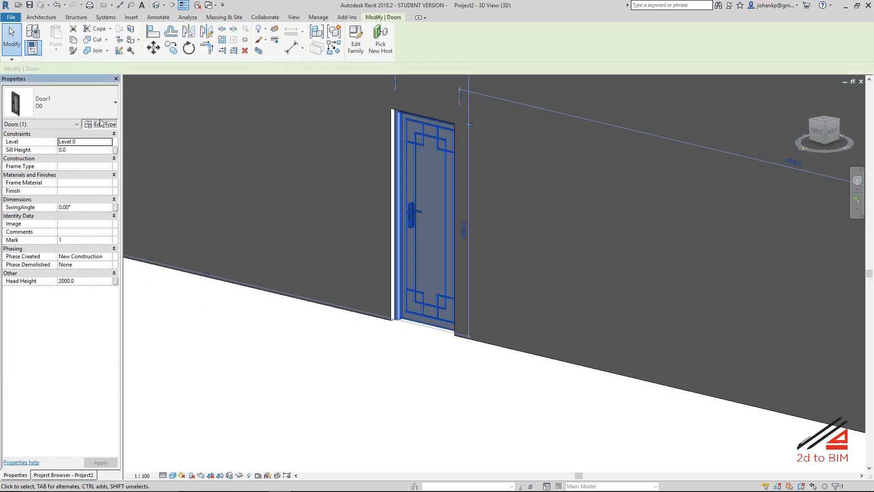
# Open the material browser for the D0 type's DoorMaterial parameter.
pyautogui.click(99, 123)
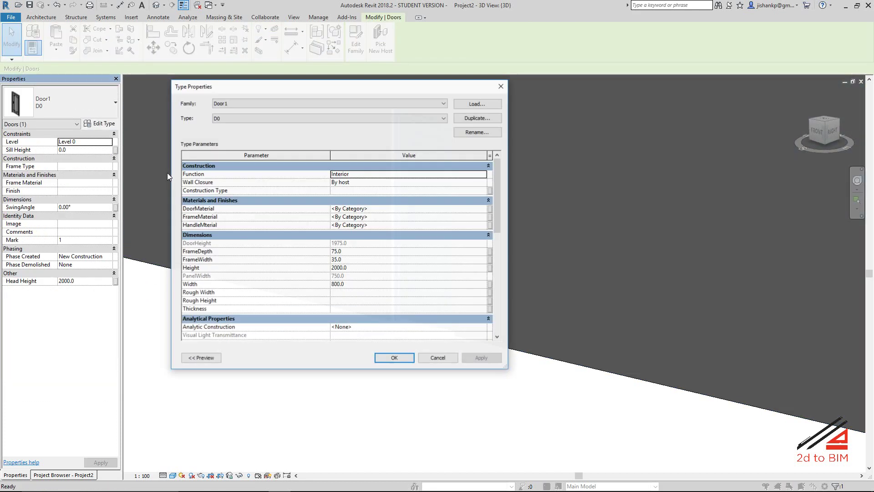
pyautogui.click(490, 209)
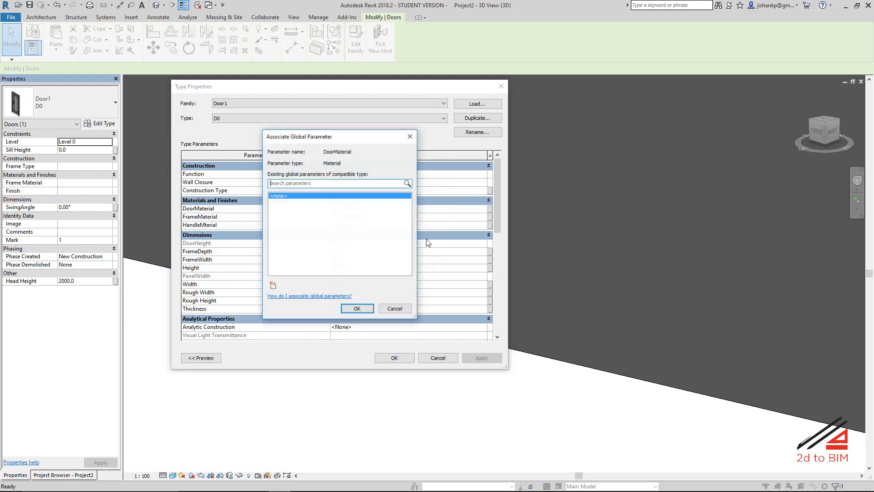
pyautogui.press('Escape')
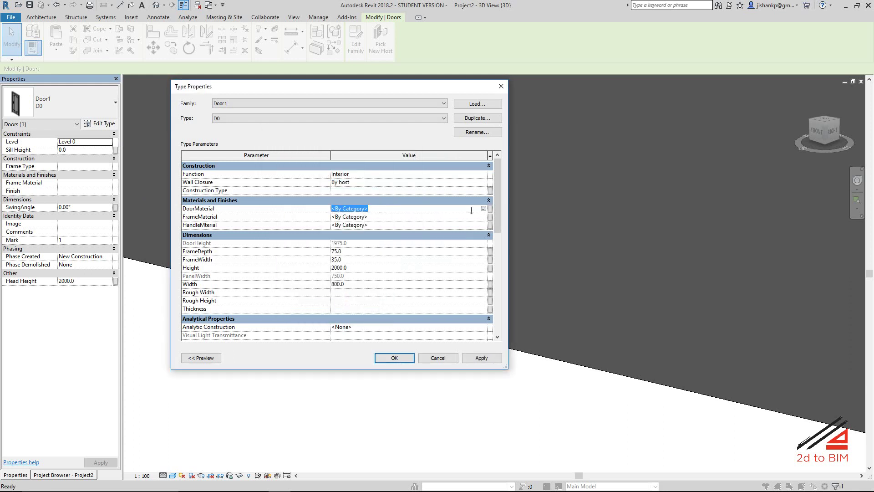
pyautogui.click(484, 208)
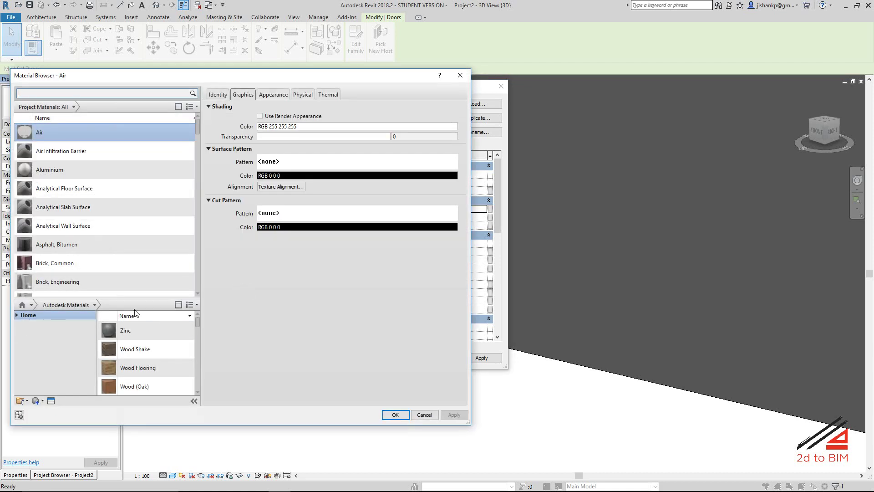
pyautogui.click(145, 315)
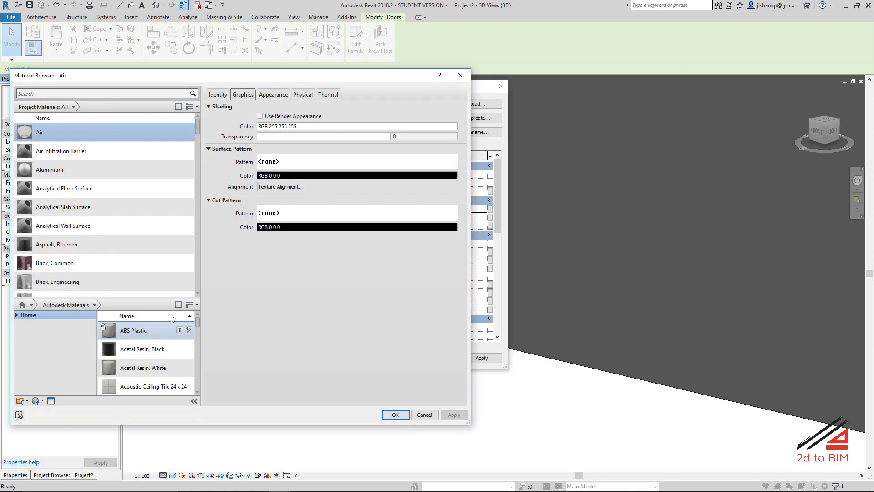
pyautogui.click(171, 316)
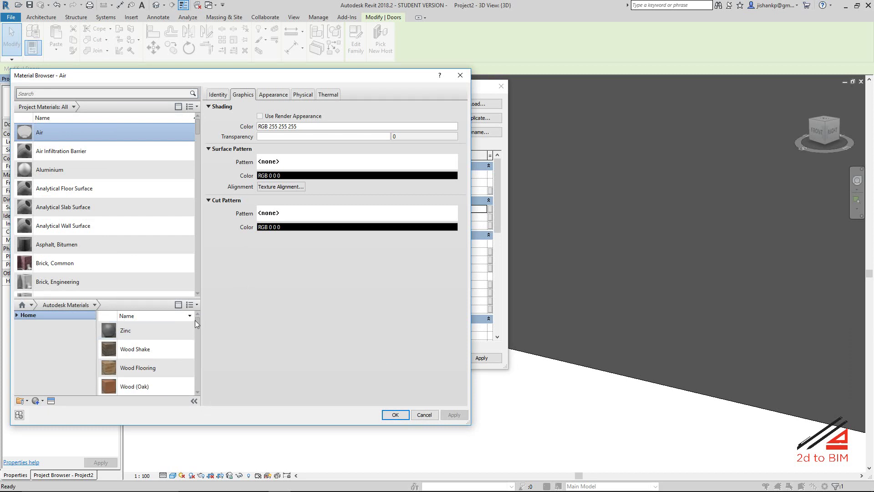
# Search 'maho', add Mahogany to the project and assign it as DoorMaterial.
pyautogui.scroll(-2, 197, 323)
pyautogui.scroll(-1, 204, 152)
pyautogui.scroll(-3, 201, 135)
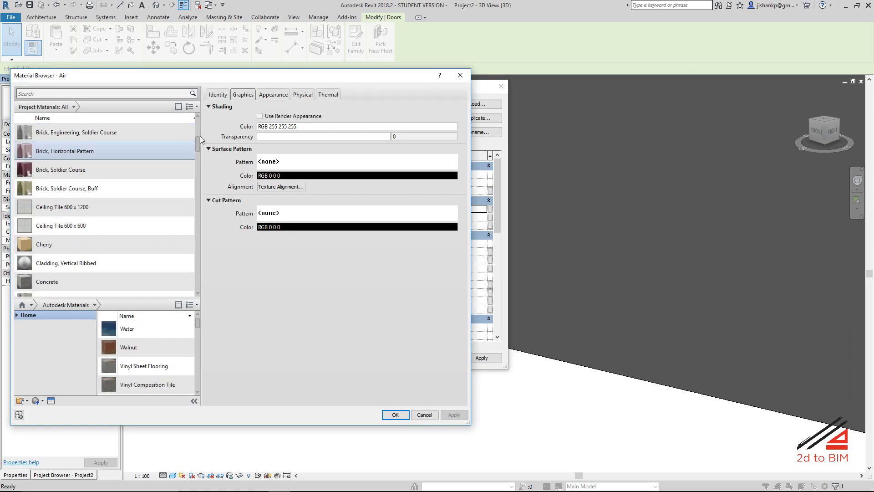
pyautogui.click(83, 92)
pyautogui.write('maho')
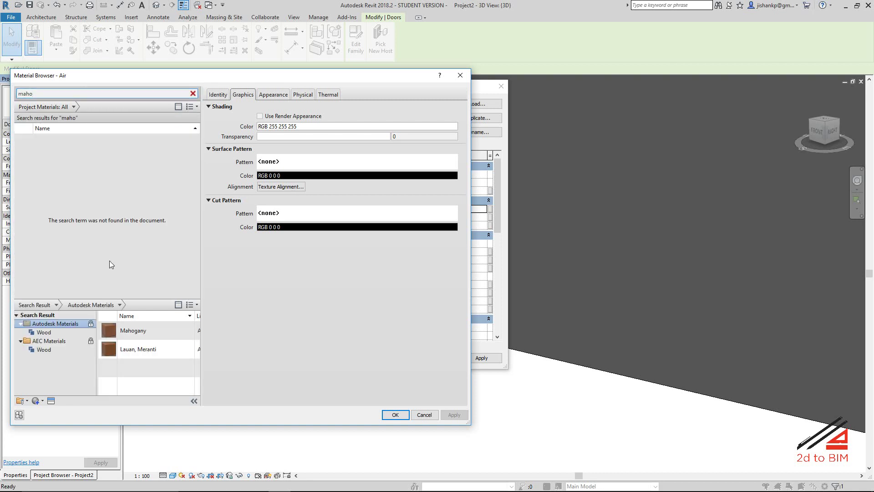
pyautogui.moveTo(150, 332); pyautogui.dragTo(107, 223)
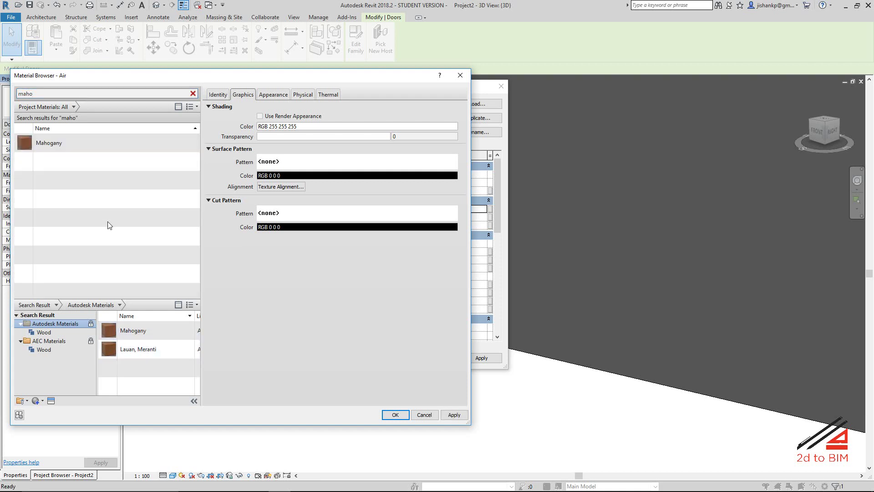
pyautogui.click(68, 150)
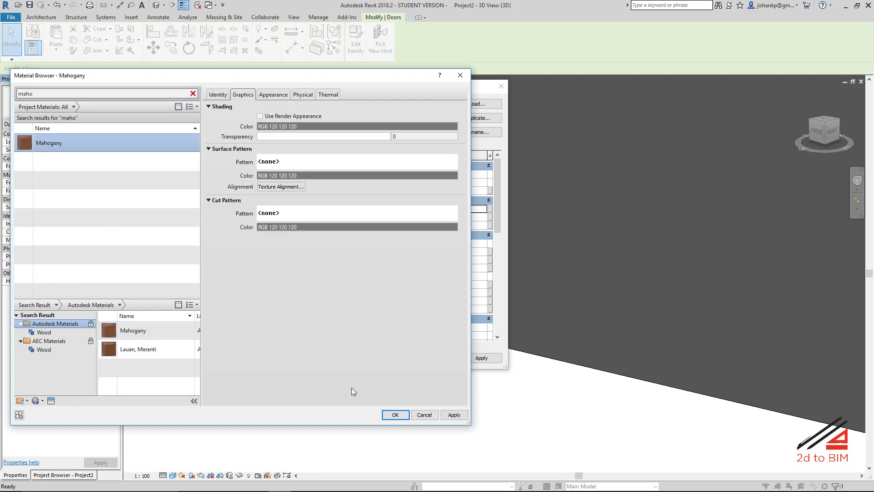
pyautogui.click(394, 414)
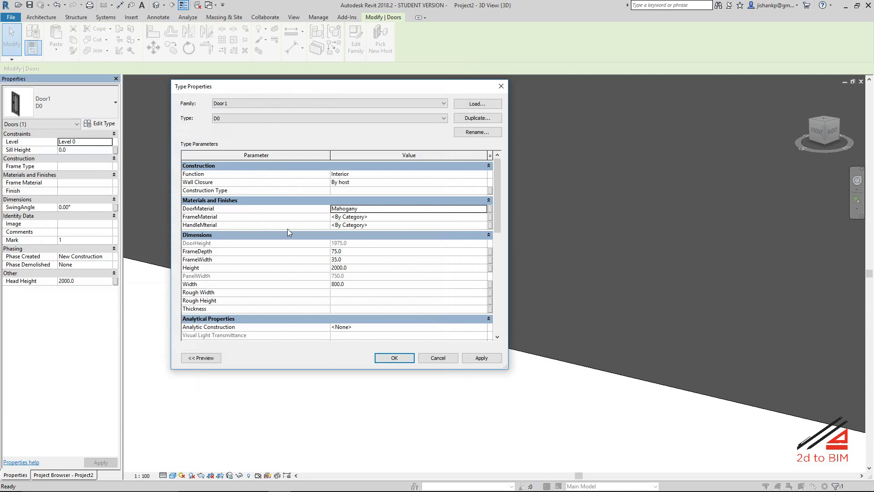
# Keep the FrameMaterial set to Mahogany in the material browser.
pyautogui.click(385, 217)
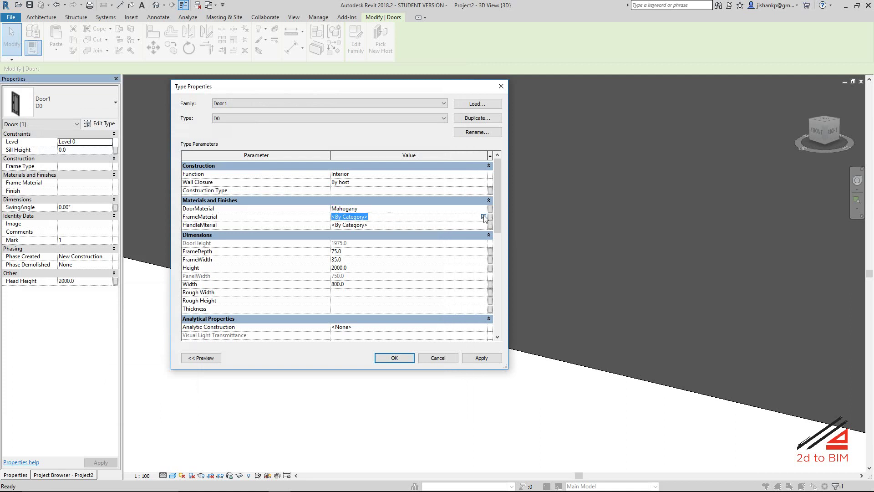
pyautogui.click(484, 217)
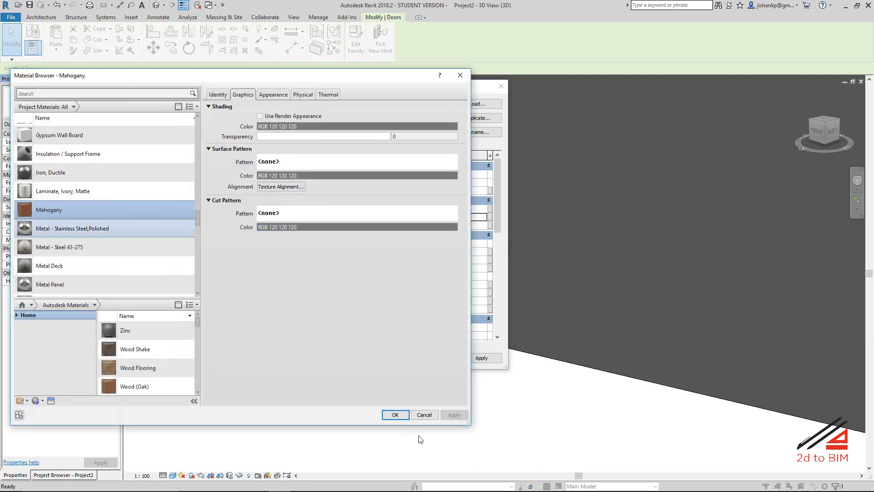
pyautogui.click(396, 414)
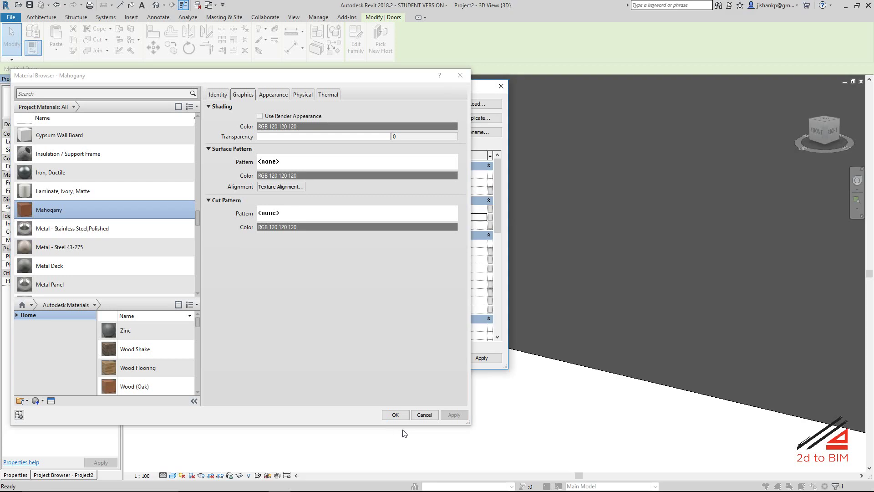
pyautogui.click(396, 415)
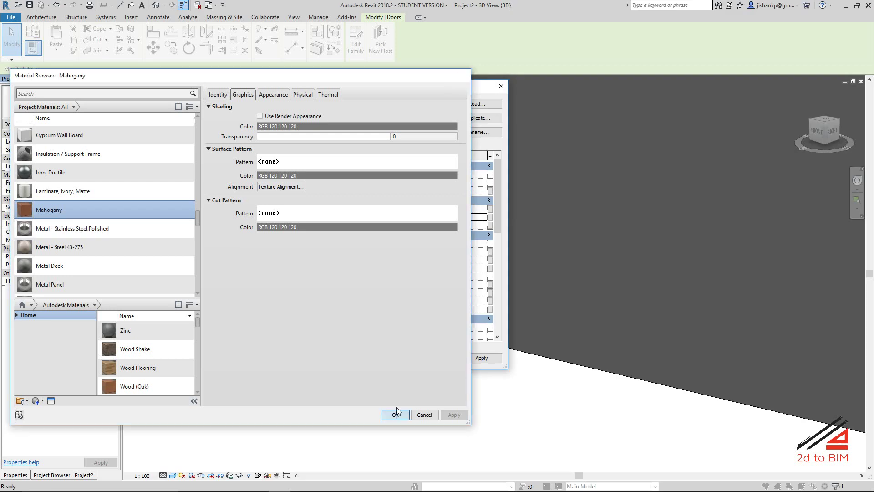
# Set HandleMaterial to Metal - Stainless Steel,Polished and apply the type changes.
pyautogui.click(359, 227)
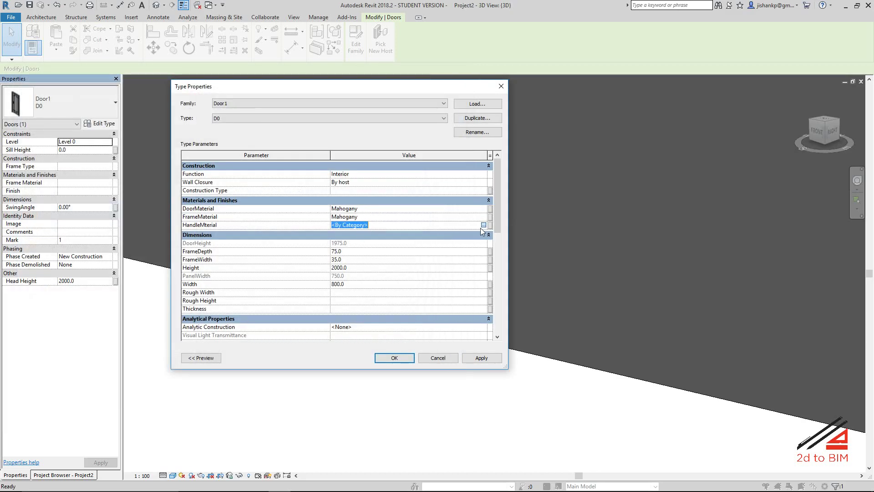
pyautogui.click(483, 225)
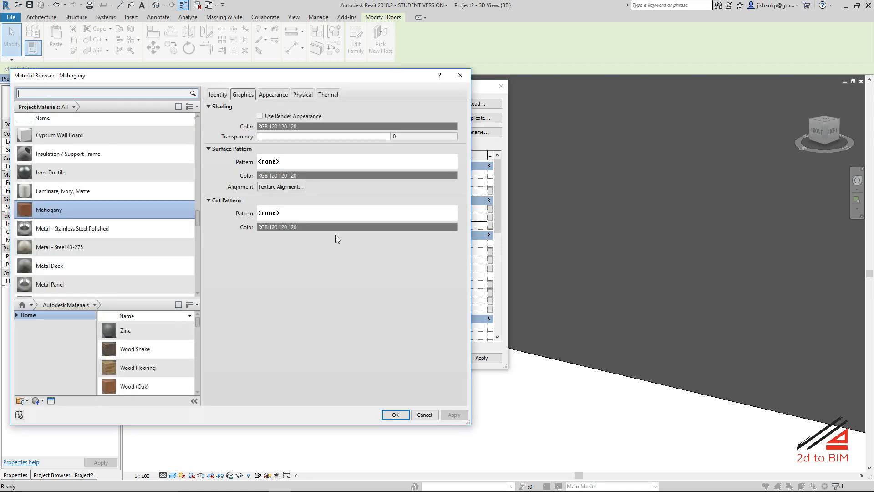
pyautogui.click(83, 230)
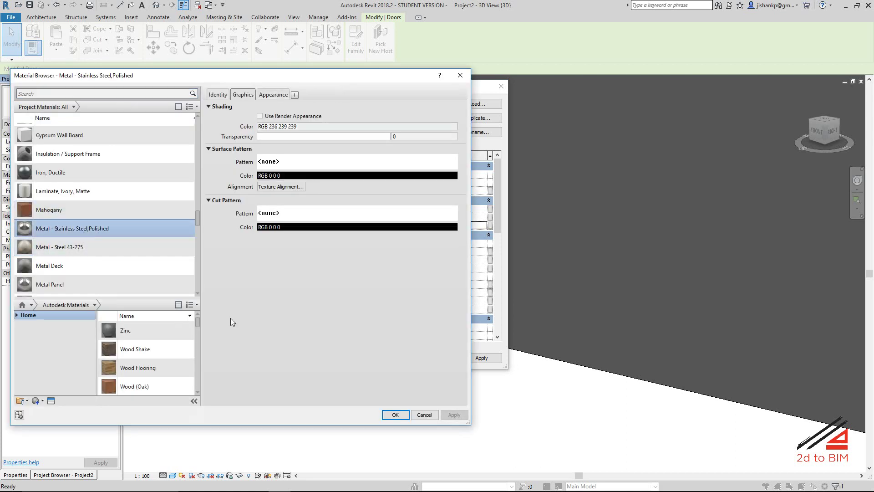
pyautogui.click(396, 414)
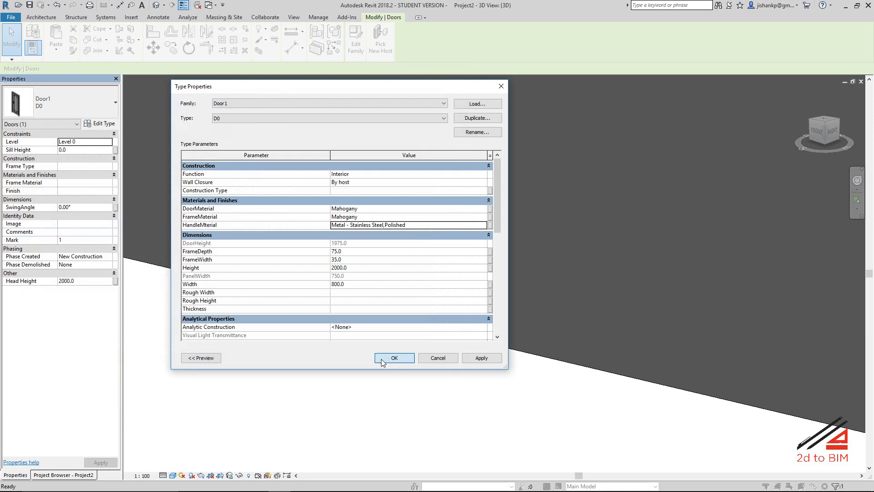
pyautogui.click(381, 359)
pyautogui.click(389, 353)
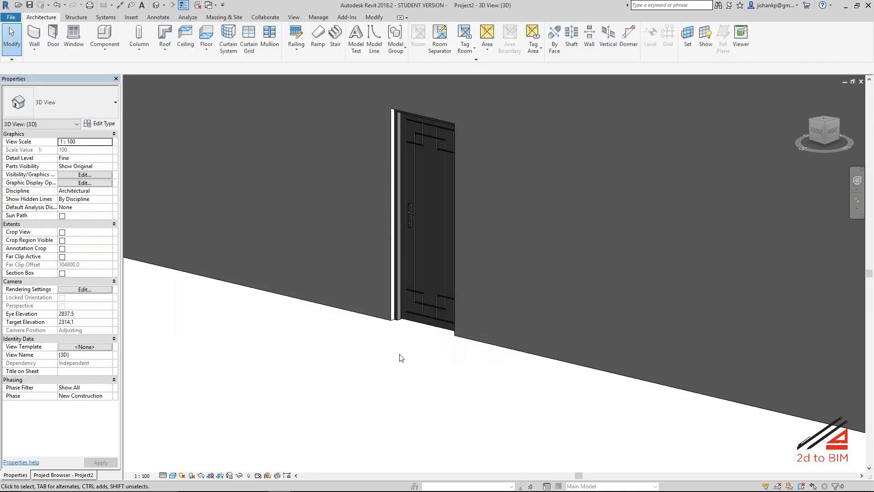
# Switch the 3D view to the Realistic visual style and orbit around the Mahogany door.
pyautogui.click(407, 326)
pyautogui.scroll(2, 408, 326)
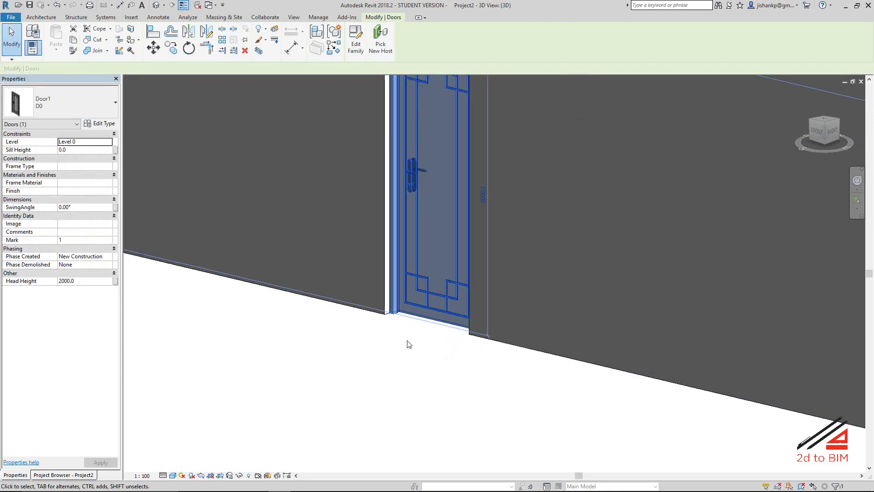
pyautogui.keyDown('shift'); pyautogui.moveTo(395, 355); pyautogui.dragTo(421, 336, button='middle'); pyautogui.keyUp('shift')
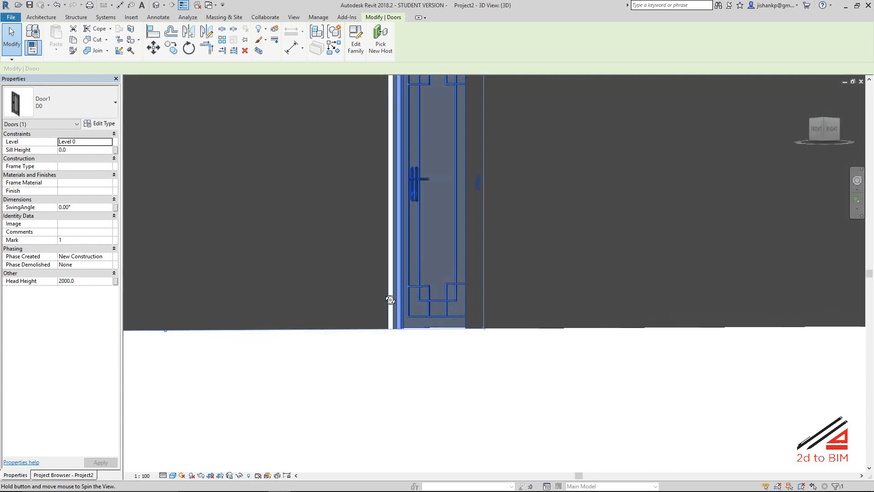
pyautogui.scroll(-3, 421, 336)
pyautogui.click(417, 387)
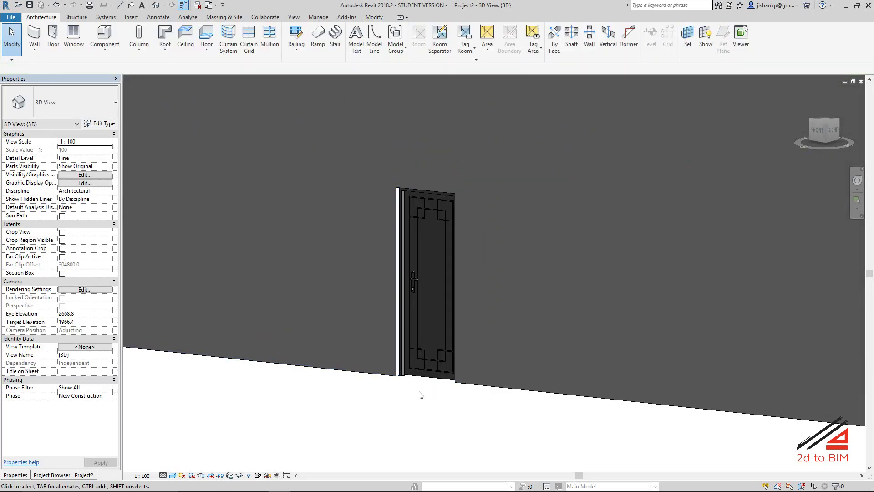
pyautogui.click(173, 475)
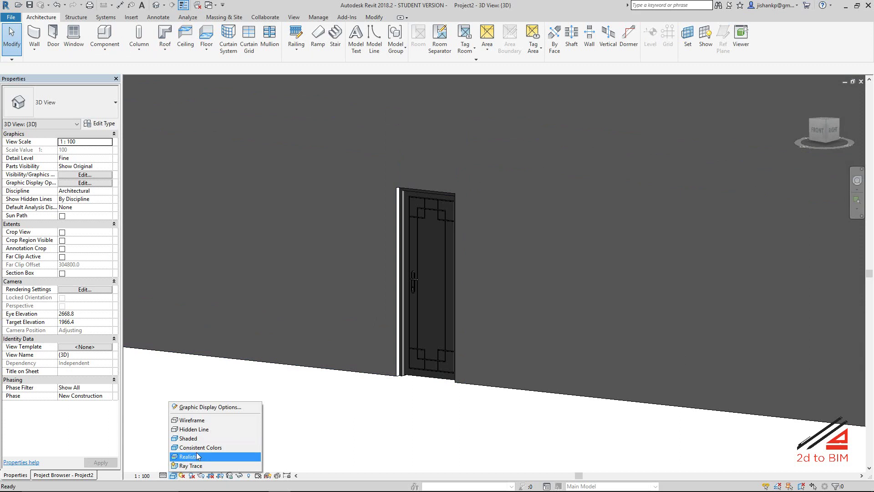
pyautogui.click(209, 457)
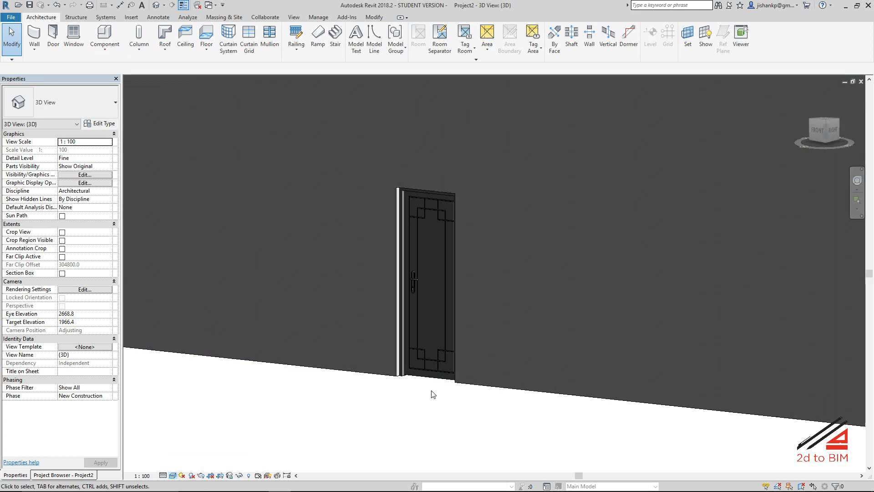
pyautogui.moveTo(428, 400)
pyautogui.keyDown('shift'); pyautogui.mouseDown(button='middle')
pyautogui.moveTo(399, 384)
pyautogui.moveTo(454, 404)
pyautogui.mouseUp(button='middle'); pyautogui.keyUp('shift')
pyautogui.scroll(3, 422, 357)
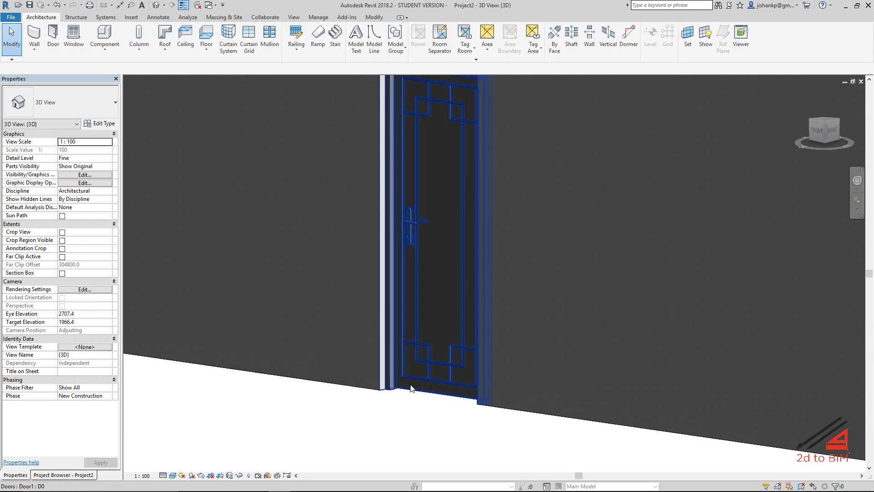
pyautogui.scroll(-2, 412, 389)
pyautogui.scroll(-1, 403, 398)
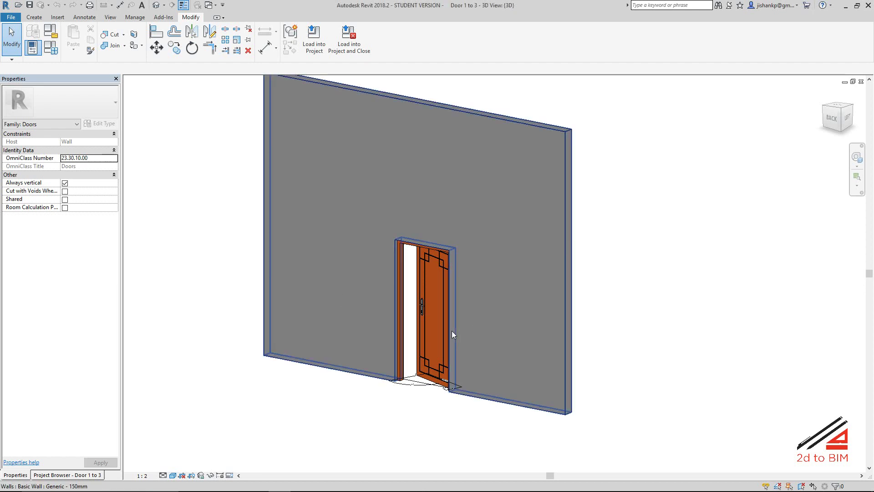
# Orbit the Door 1 to 3 family's 3D view to an angled look at door and wall.
pyautogui.scroll(2, 465, 331)
pyautogui.moveTo(477, 331)
pyautogui.keyDown('shift'); pyautogui.mouseDown(button='middle')
pyautogui.moveTo(524, 326)
pyautogui.moveTo(444, 337)
pyautogui.mouseUp(button='middle'); pyautogui.keyUp('shift')
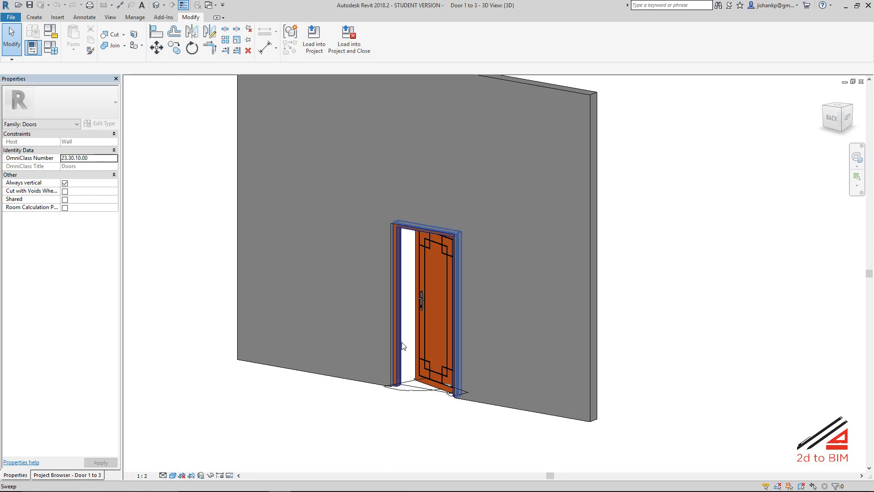
pyautogui.moveTo(407, 422); pyautogui.dragTo(419, 375, button='middle')
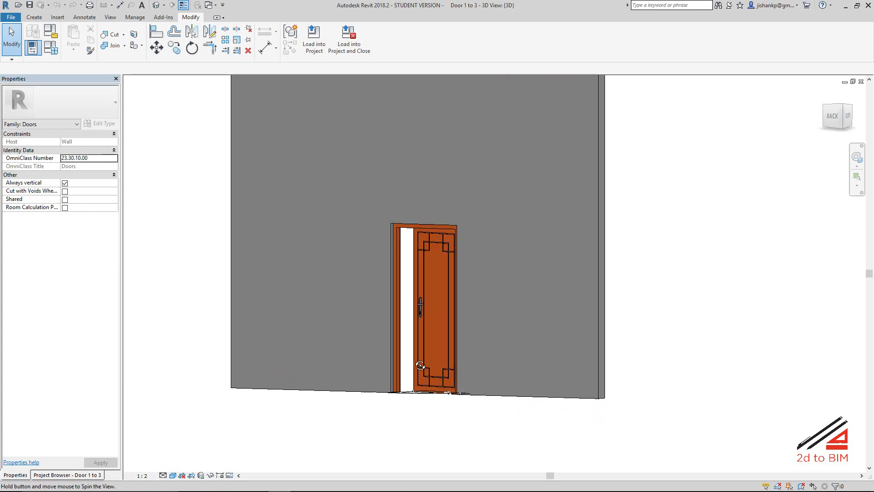
pyautogui.moveTo(504, 365)
pyautogui.keyDown('shift'); pyautogui.mouseDown(button='middle')
pyautogui.moveTo(388, 417)
pyautogui.moveTo(400, 433)
pyautogui.mouseUp(button='middle'); pyautogui.keyUp('shift')
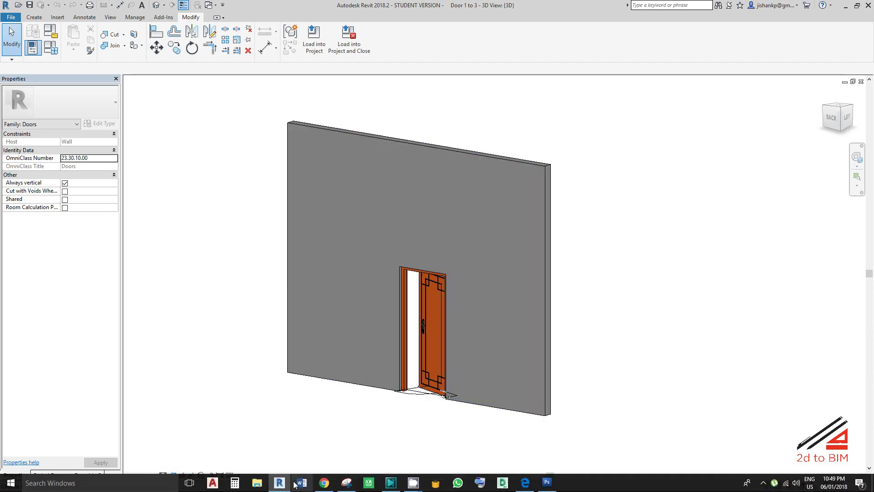
pyautogui.click(324, 483)
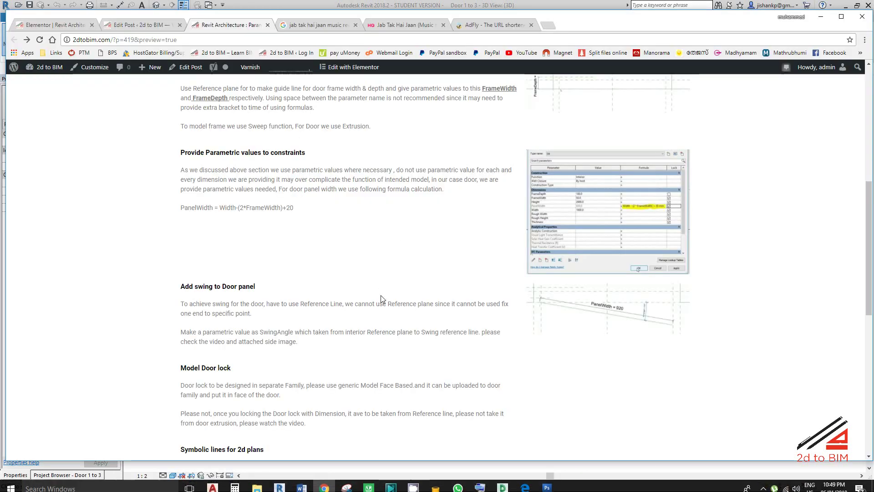
pyautogui.scroll(4, 380, 295)
pyautogui.scroll(-6, 380, 295)
pyautogui.scroll(-5, 382, 296)
pyautogui.scroll(-3, 381, 295)
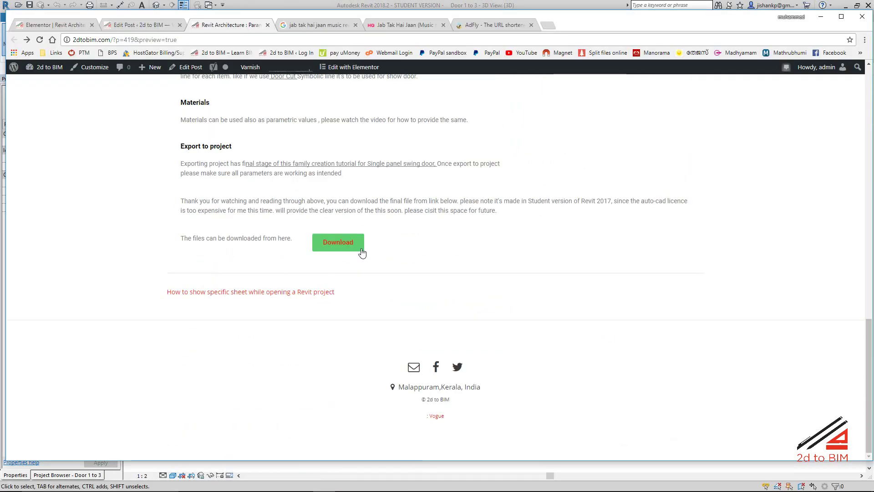
pyautogui.scroll(4, 352, 269)
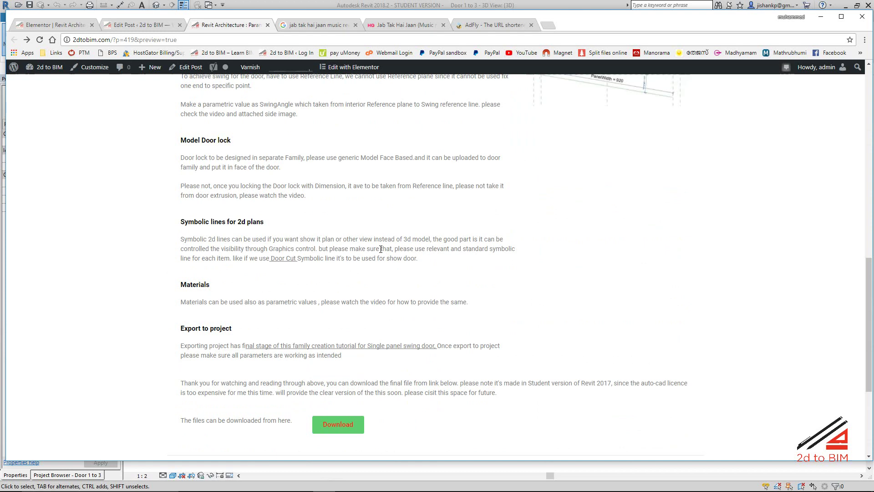
pyautogui.scroll(4, 358, 290)
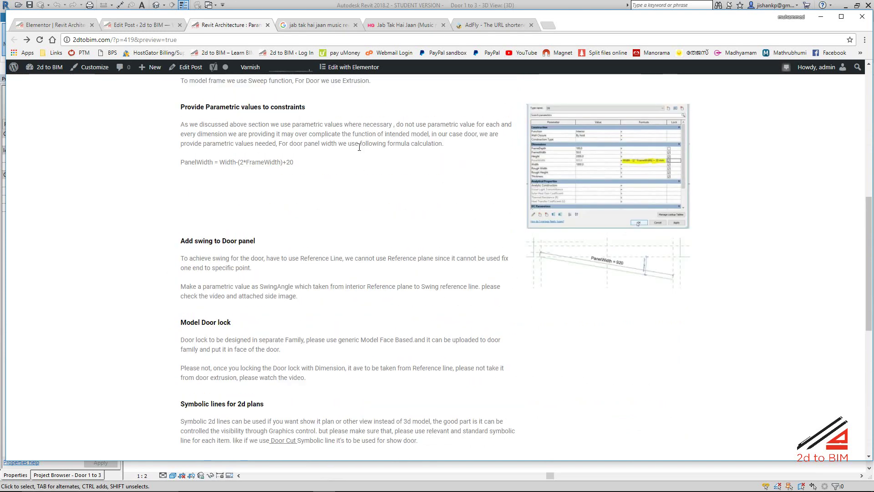
pyautogui.click(386, 7)
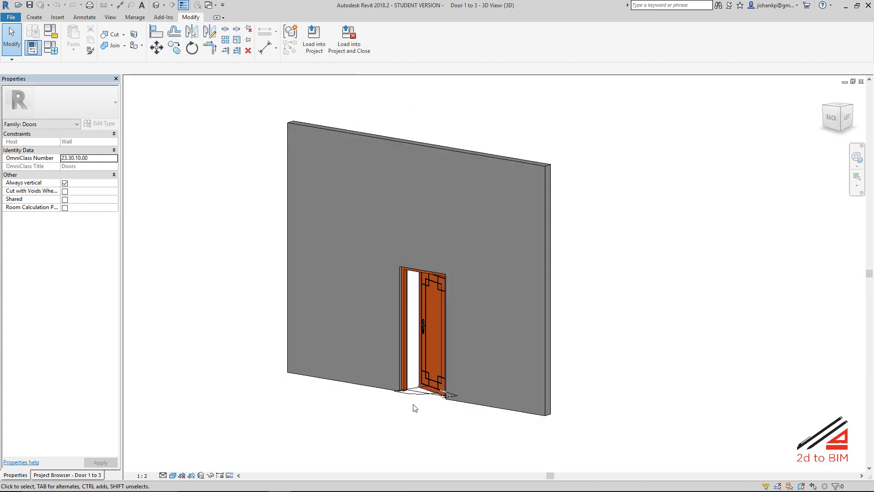
pyautogui.moveTo(405, 413)
pyautogui.keyDown('shift'); pyautogui.mouseDown(button='middle')
pyautogui.moveTo(442, 378)
pyautogui.moveTo(418, 415)
pyautogui.mouseUp(button='middle'); pyautogui.keyUp('shift')
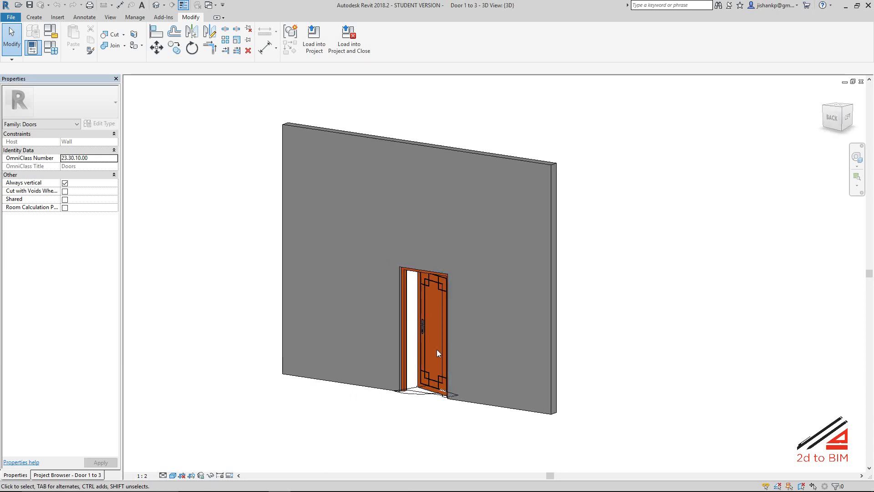
pyautogui.scroll(2, 436, 348)
pyautogui.keyDown('shift'); pyautogui.moveTo(430, 336); pyautogui.dragTo(440, 337, button='middle'); pyautogui.keyUp('shift')
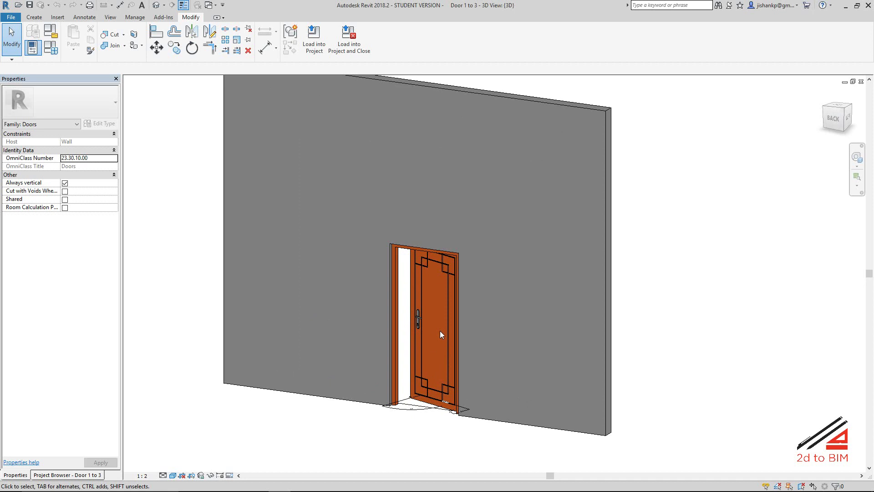